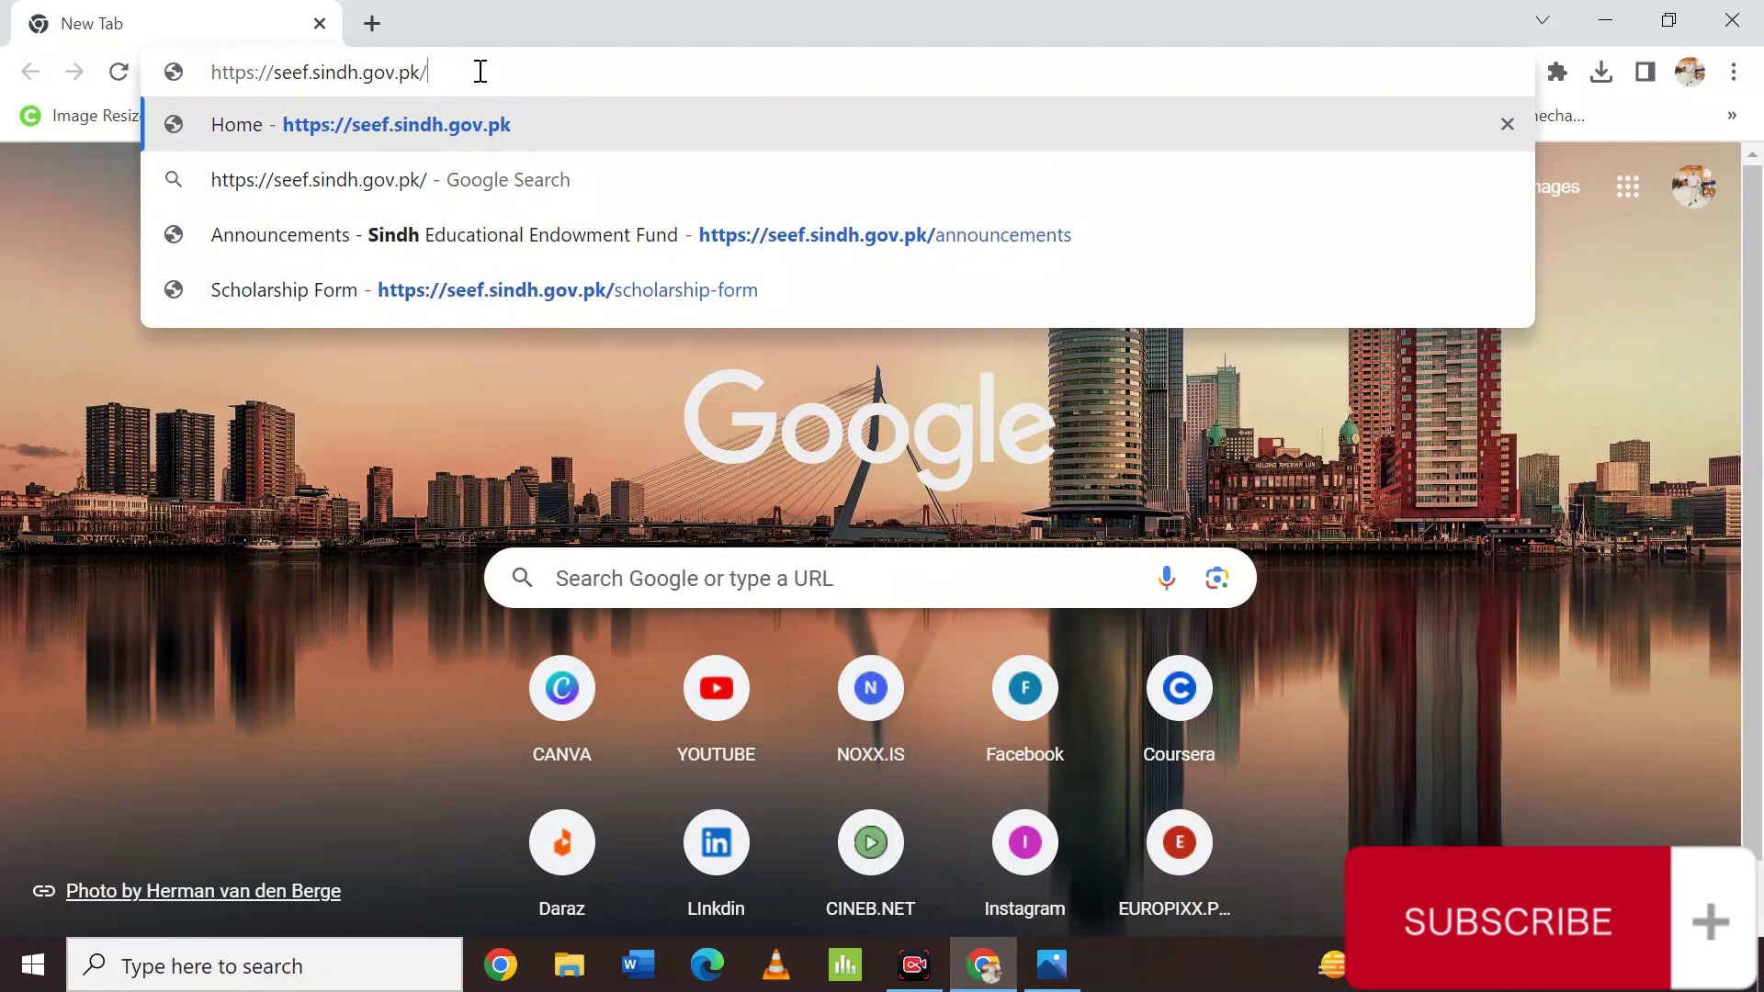
# Load the SEEF site and follow the 'Apply Online for SEEF Scholarship' link to form-seef.com.
pyautogui.press('Return')
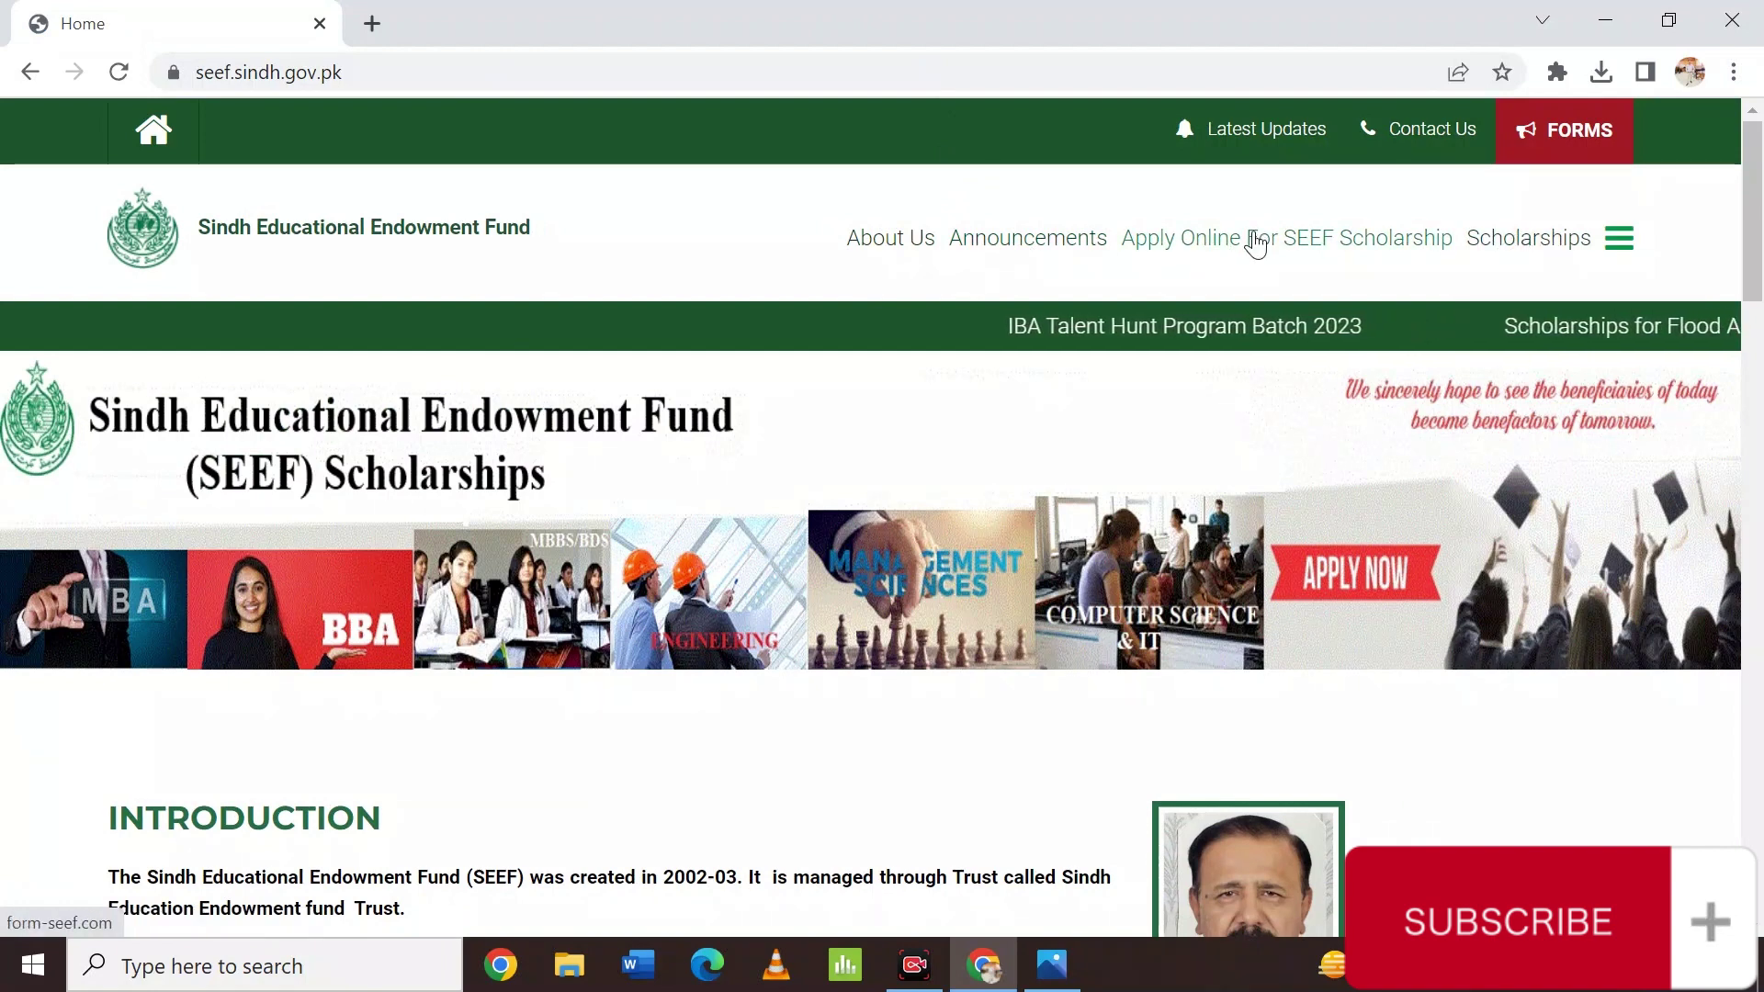
pyautogui.rightClick(1252, 244)
pyautogui.press('Escape')
pyautogui.rightClick(1217, 246)
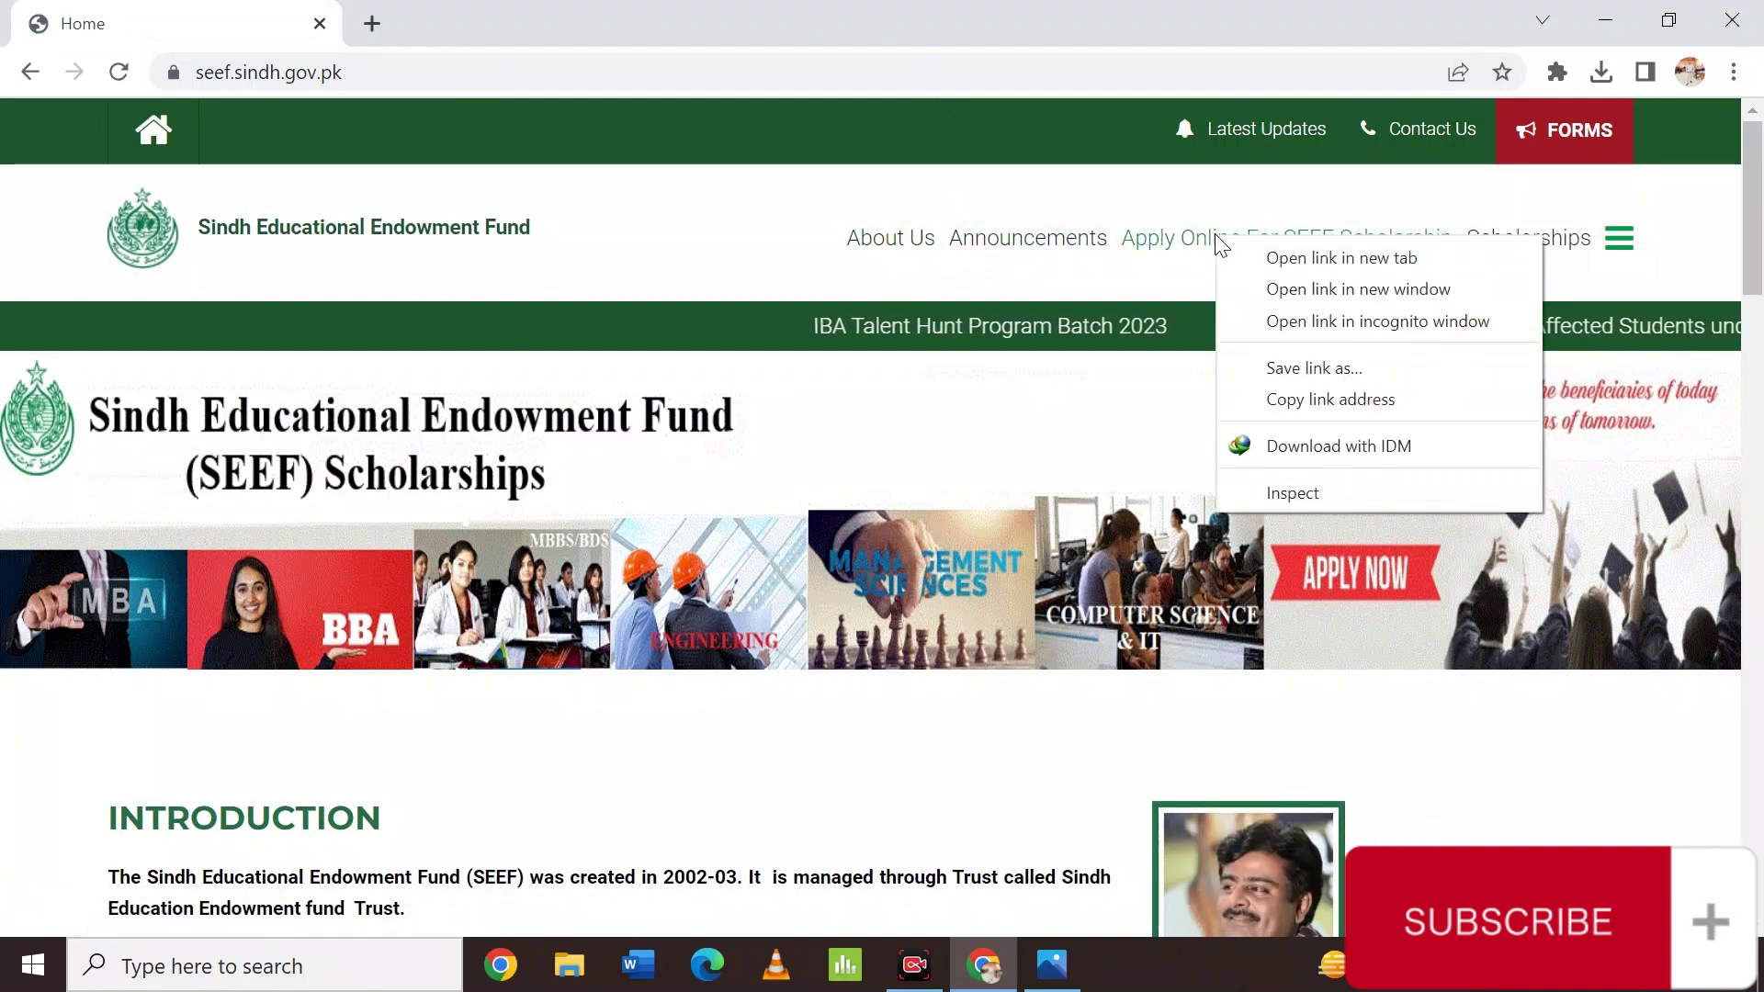
pyautogui.press('Escape')
pyautogui.click(1217, 246)
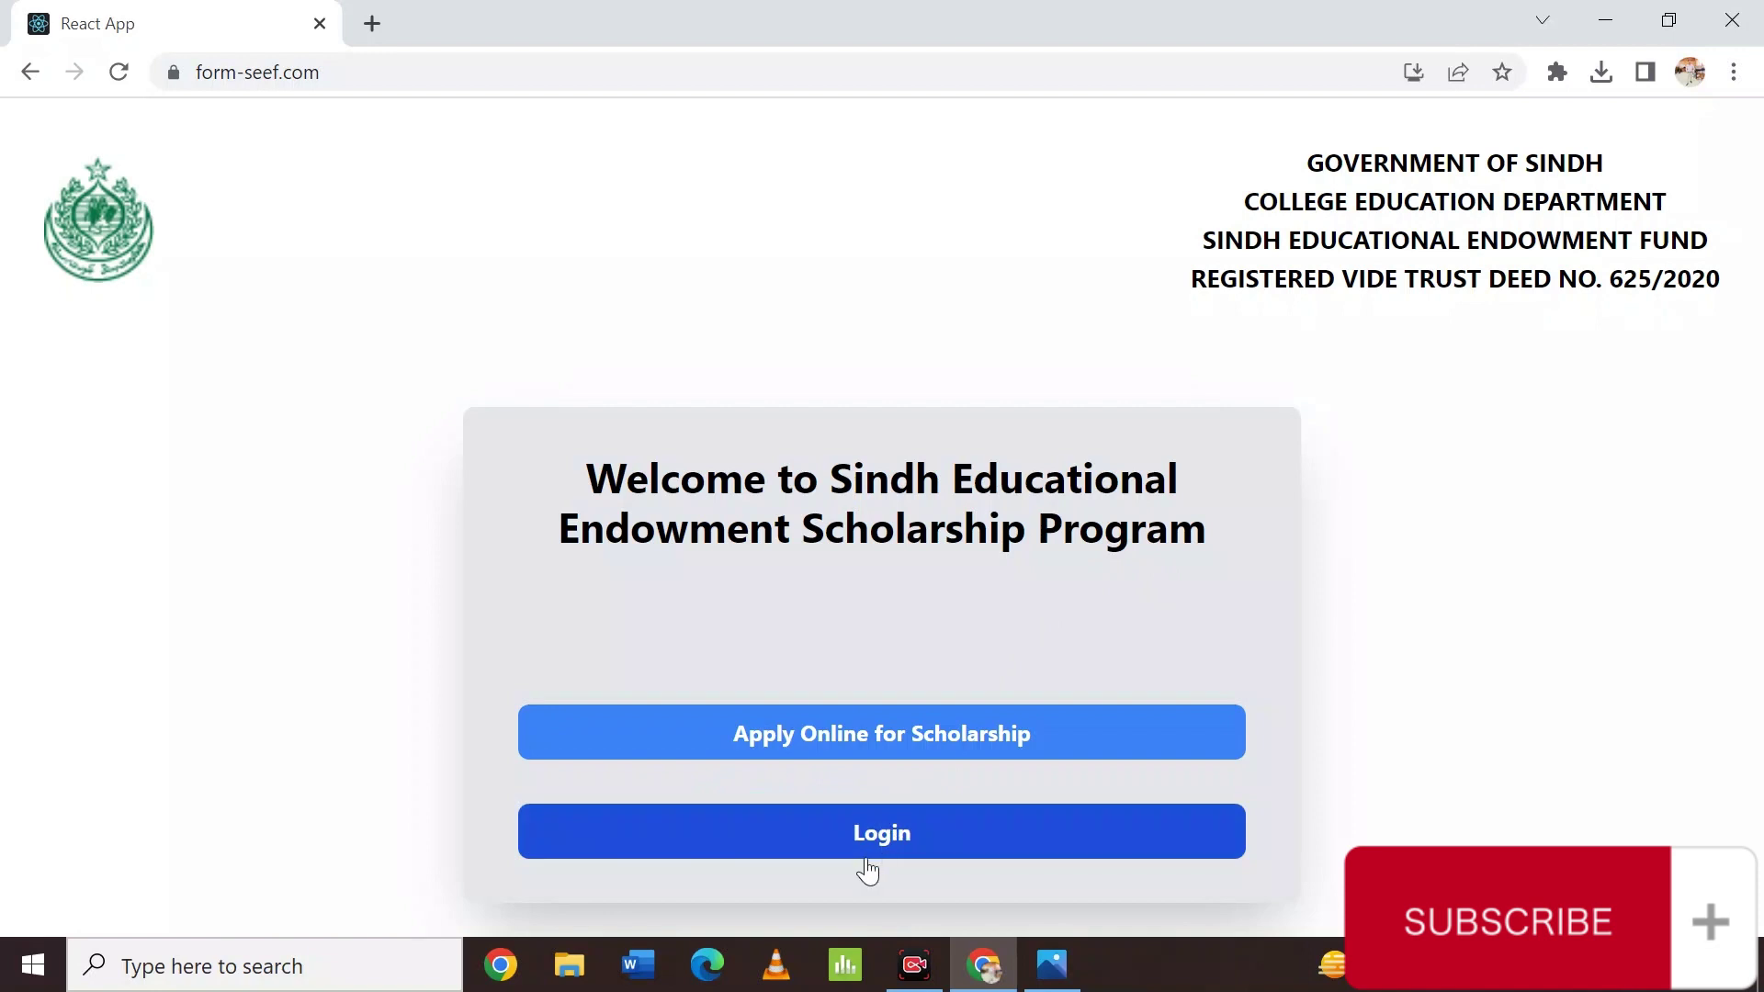
# Open the scholarship application form and apply as a FRESH CANDIDATE.
pyautogui.click(868, 733)
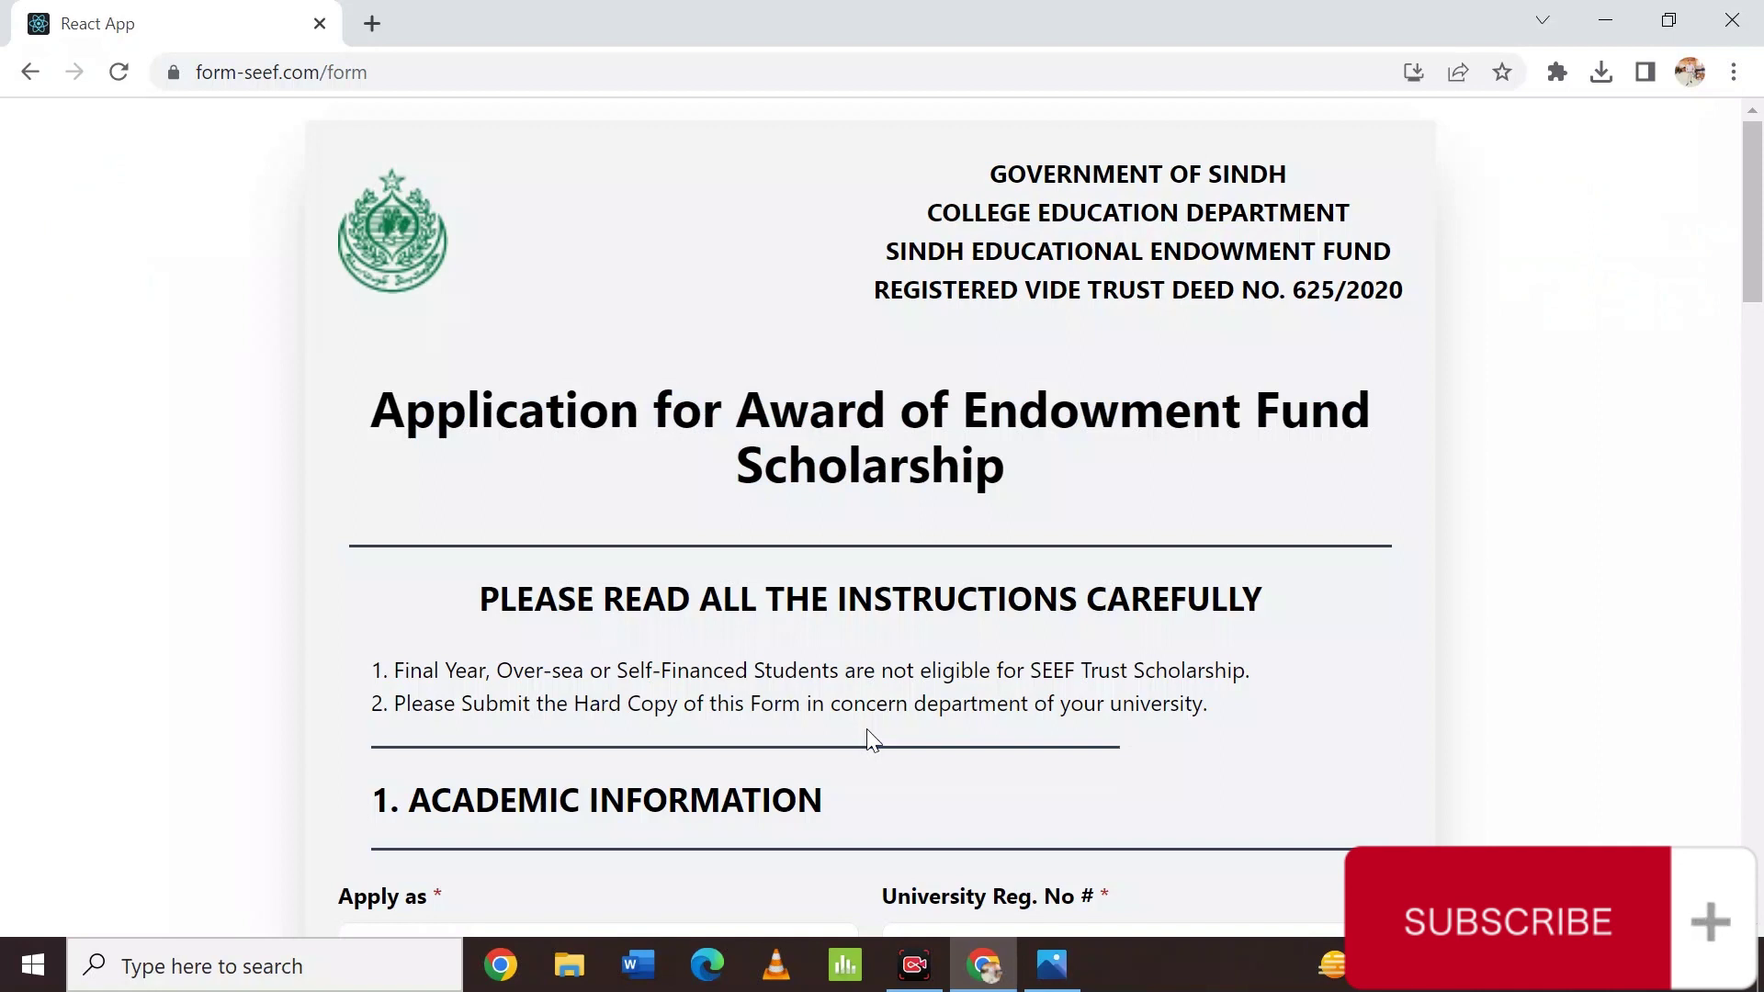
pyautogui.scroll(-3, 869, 733)
pyautogui.scroll(-2, 868, 732)
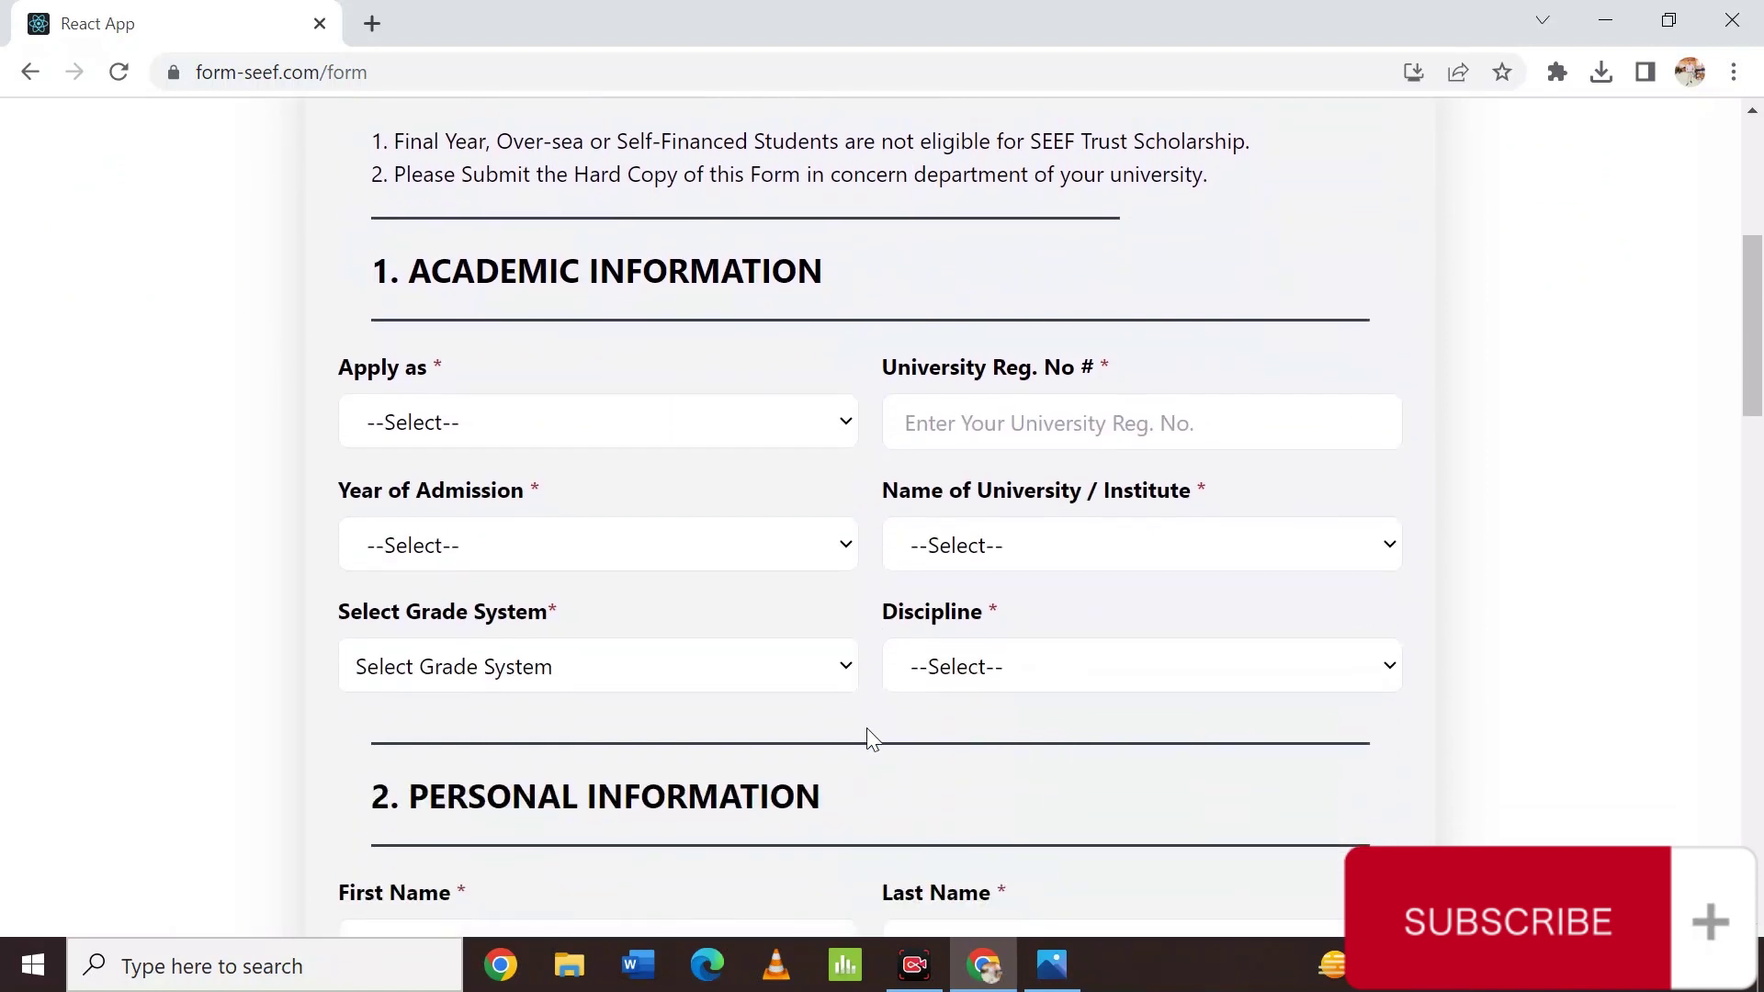
pyautogui.click(496, 428)
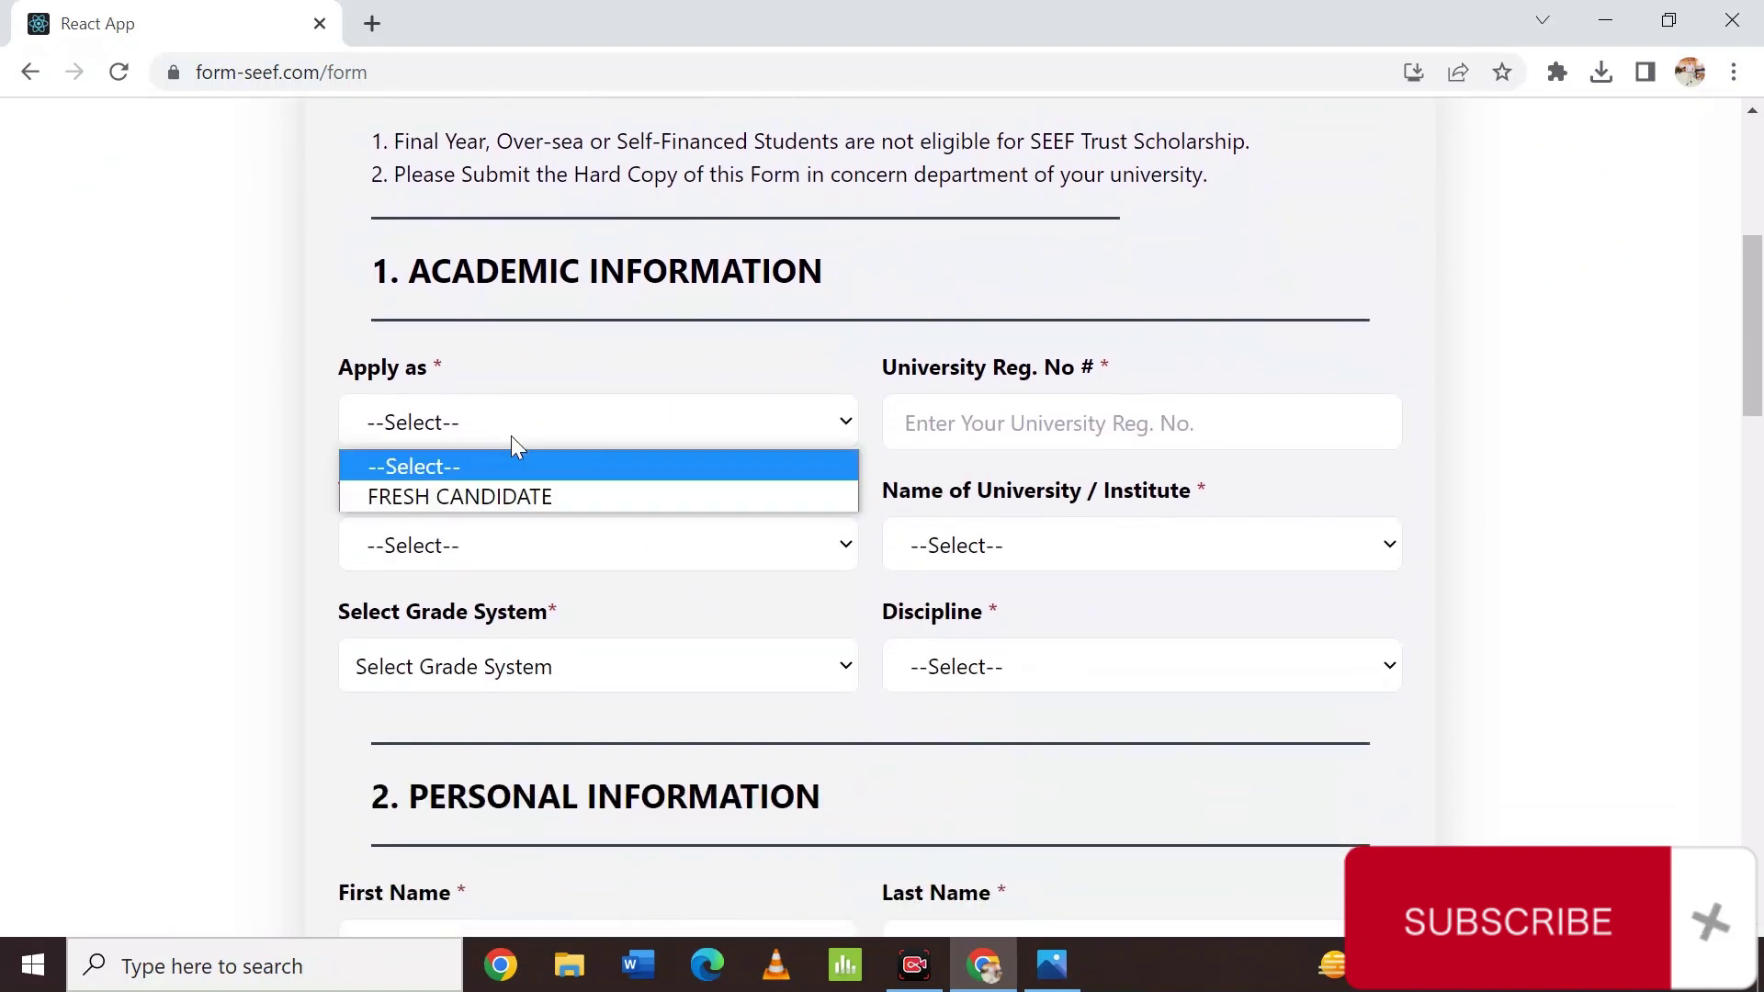
pyautogui.click(498, 495)
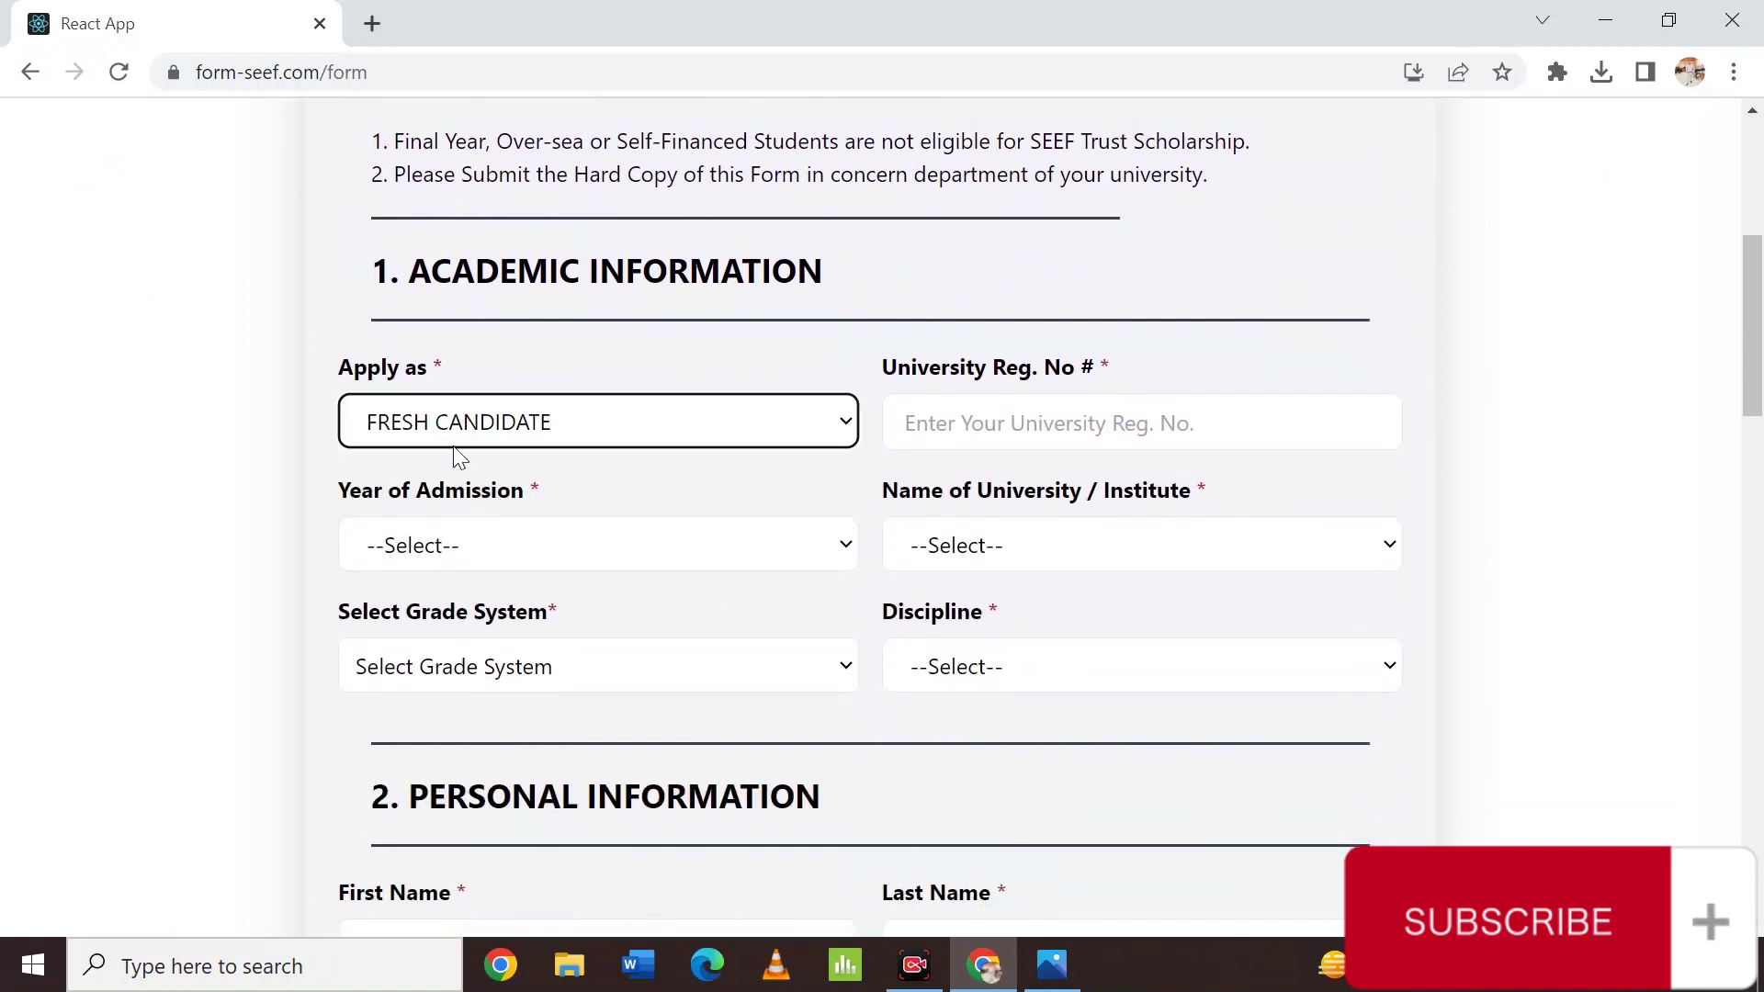
# Enter the applicant's university registration number in University Reg. No.
pyautogui.click(1017, 433)
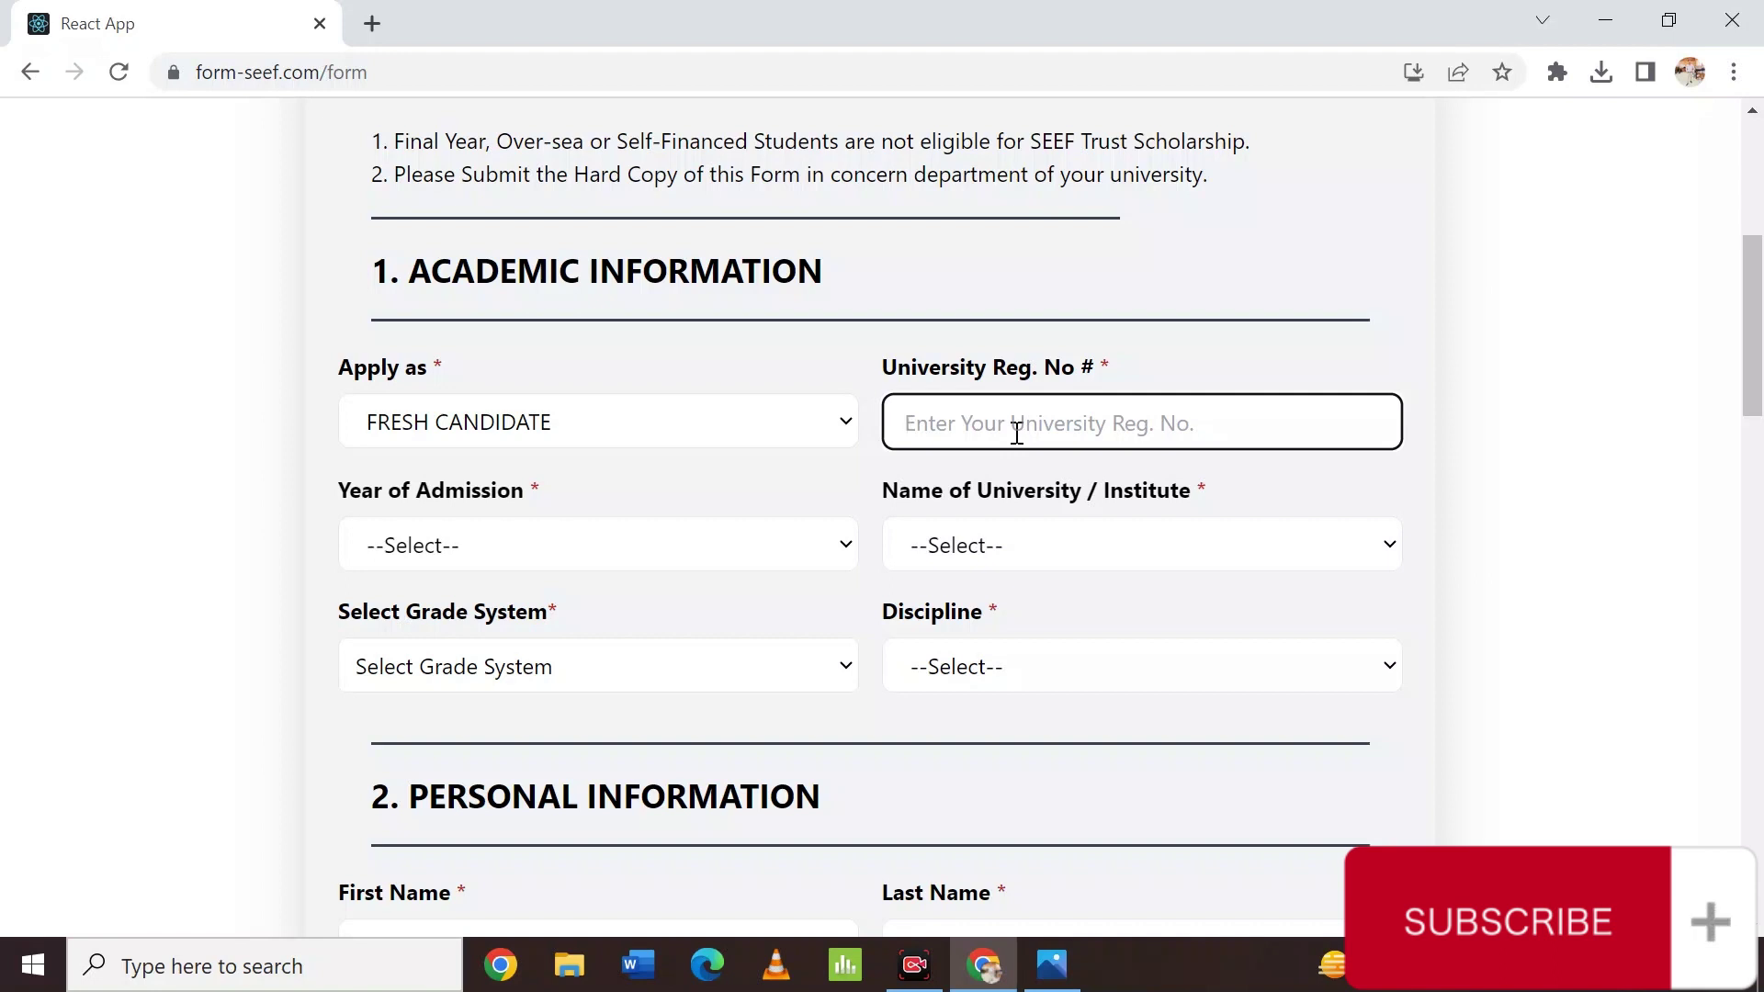
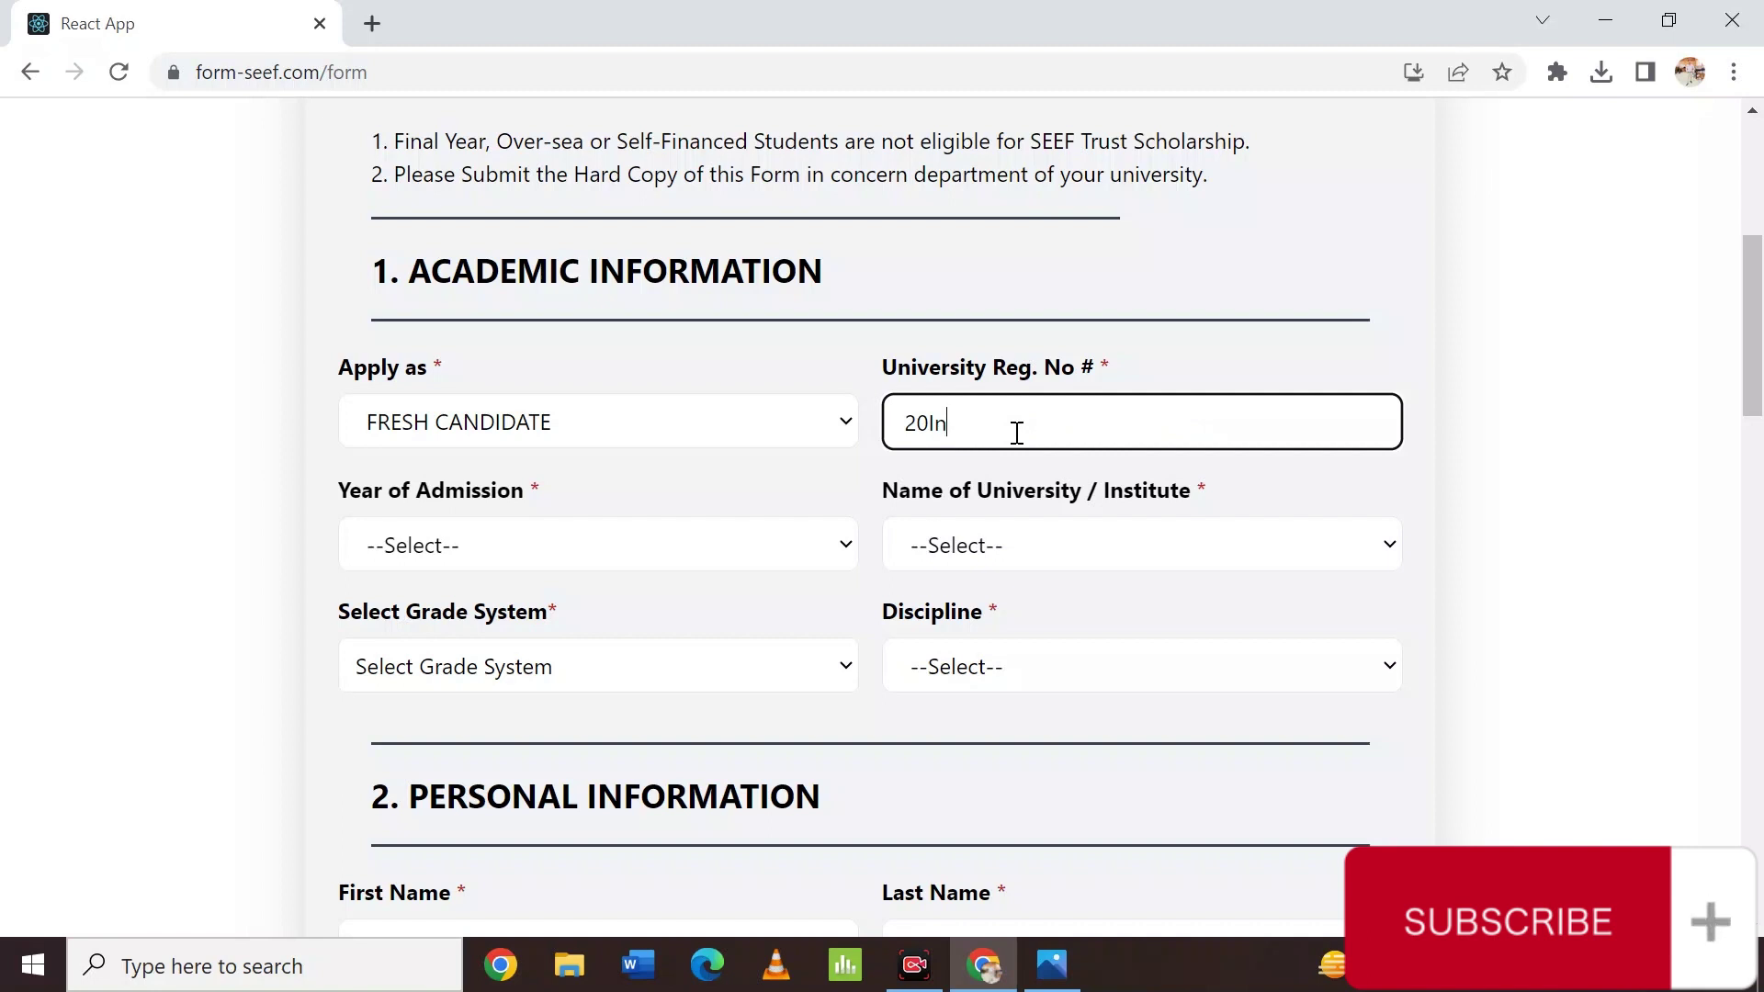
pyautogui.press('BackSpace')
pyautogui.press('BackSpace')
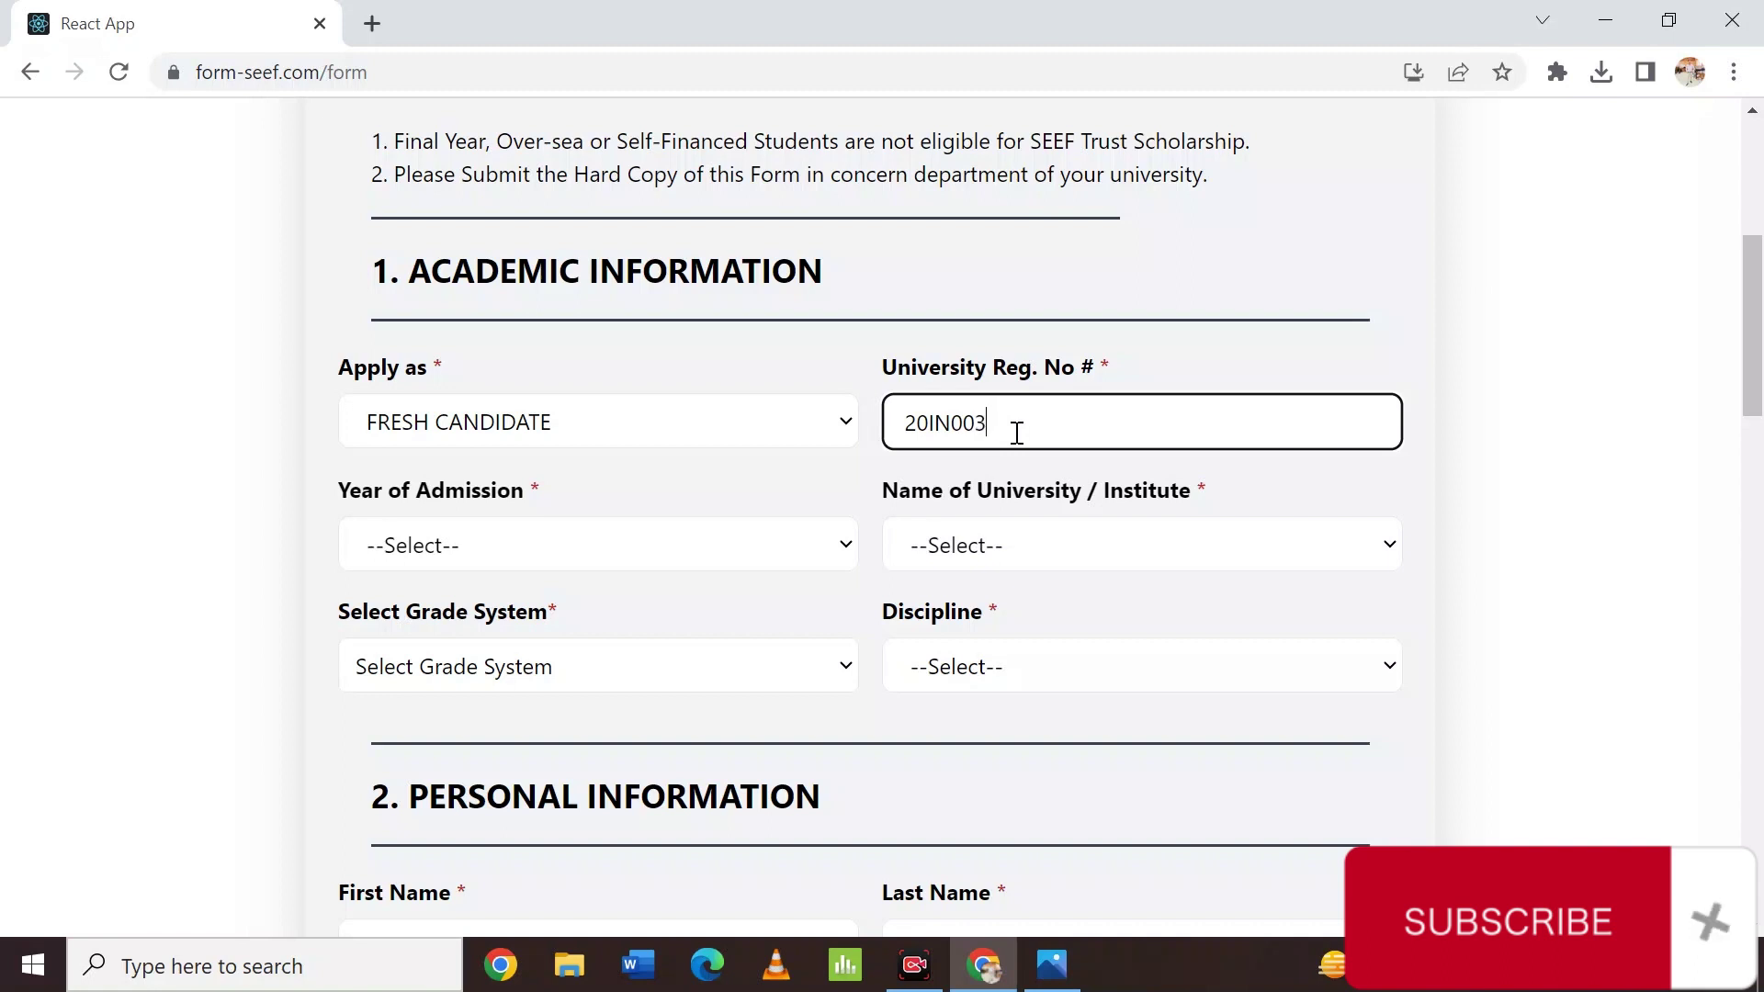
pyautogui.click(540, 552)
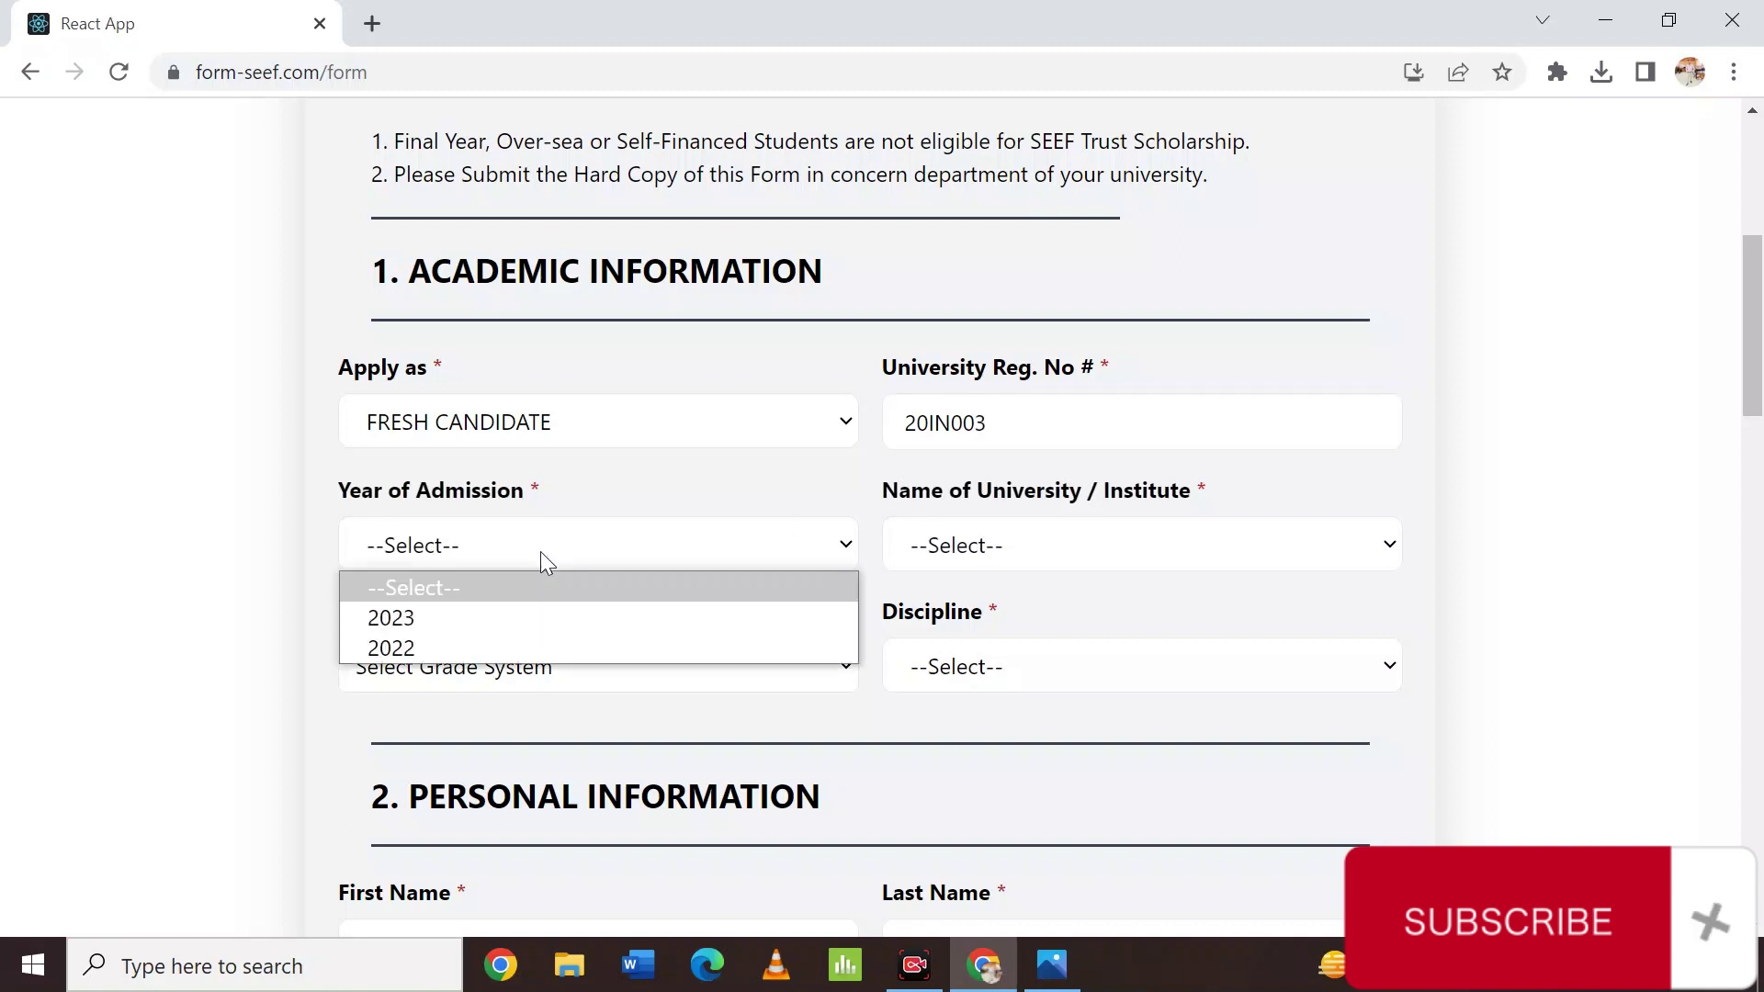
# Set the Year of Admission to 2022.
pyautogui.click(497, 649)
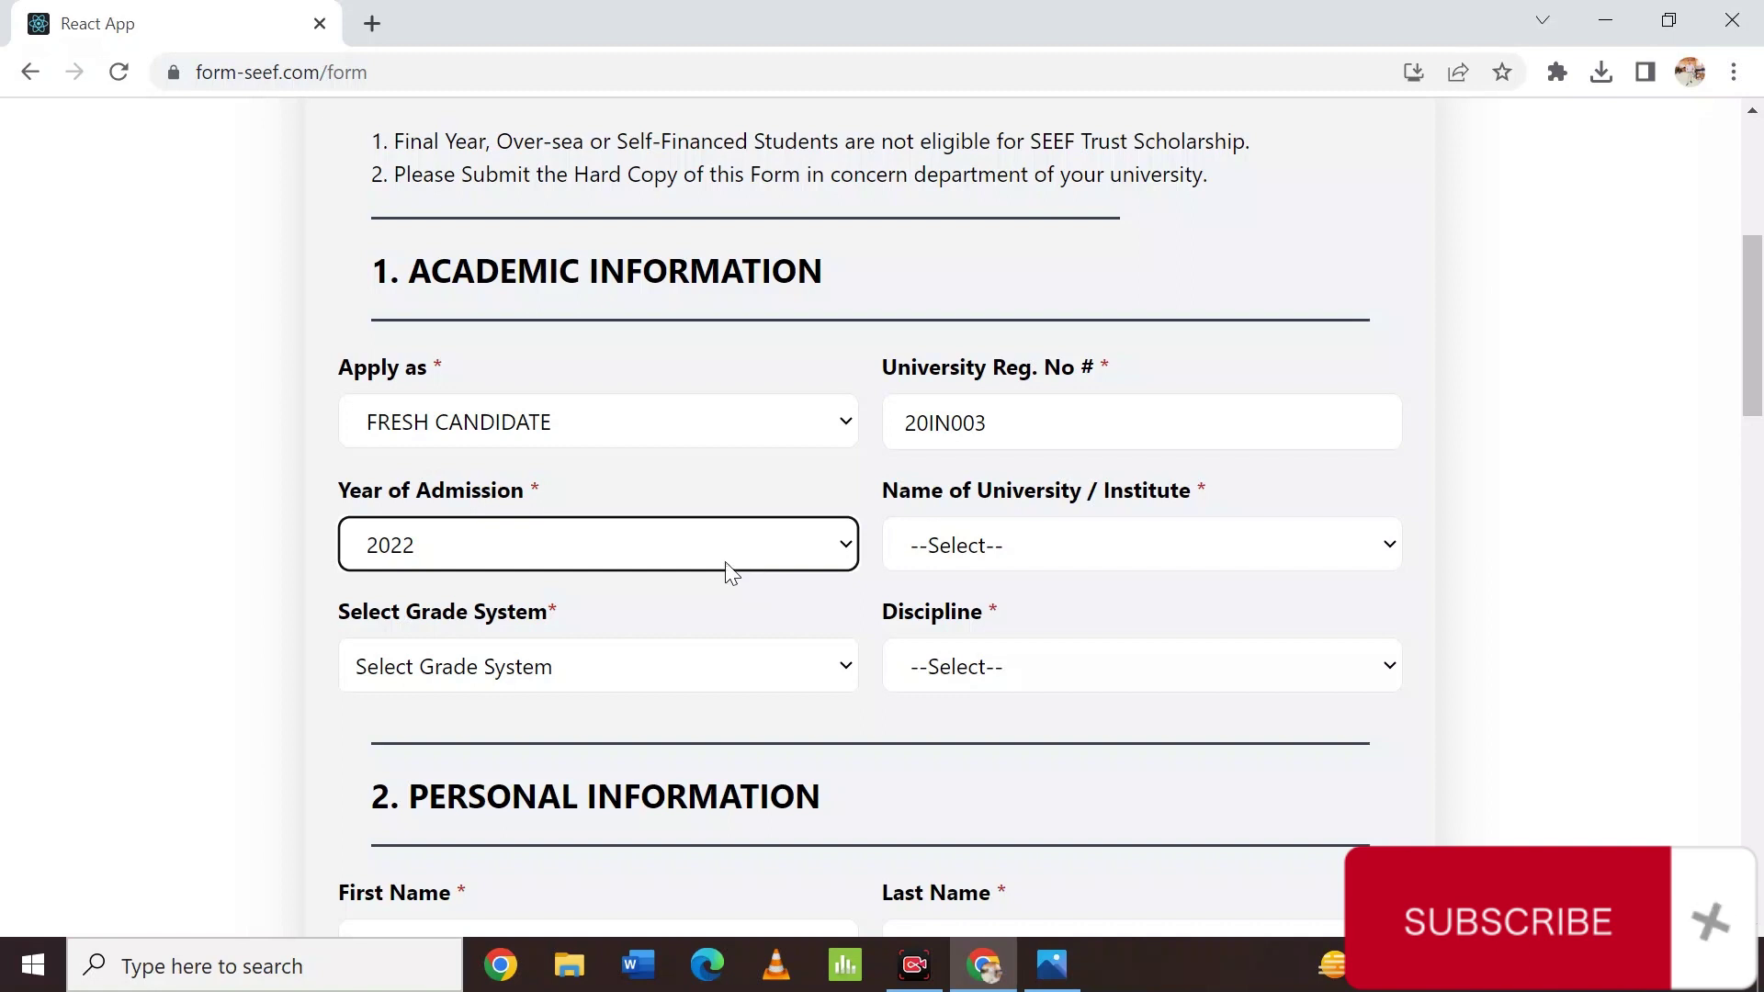
pyautogui.rightClick(725, 562)
pyautogui.click(691, 555)
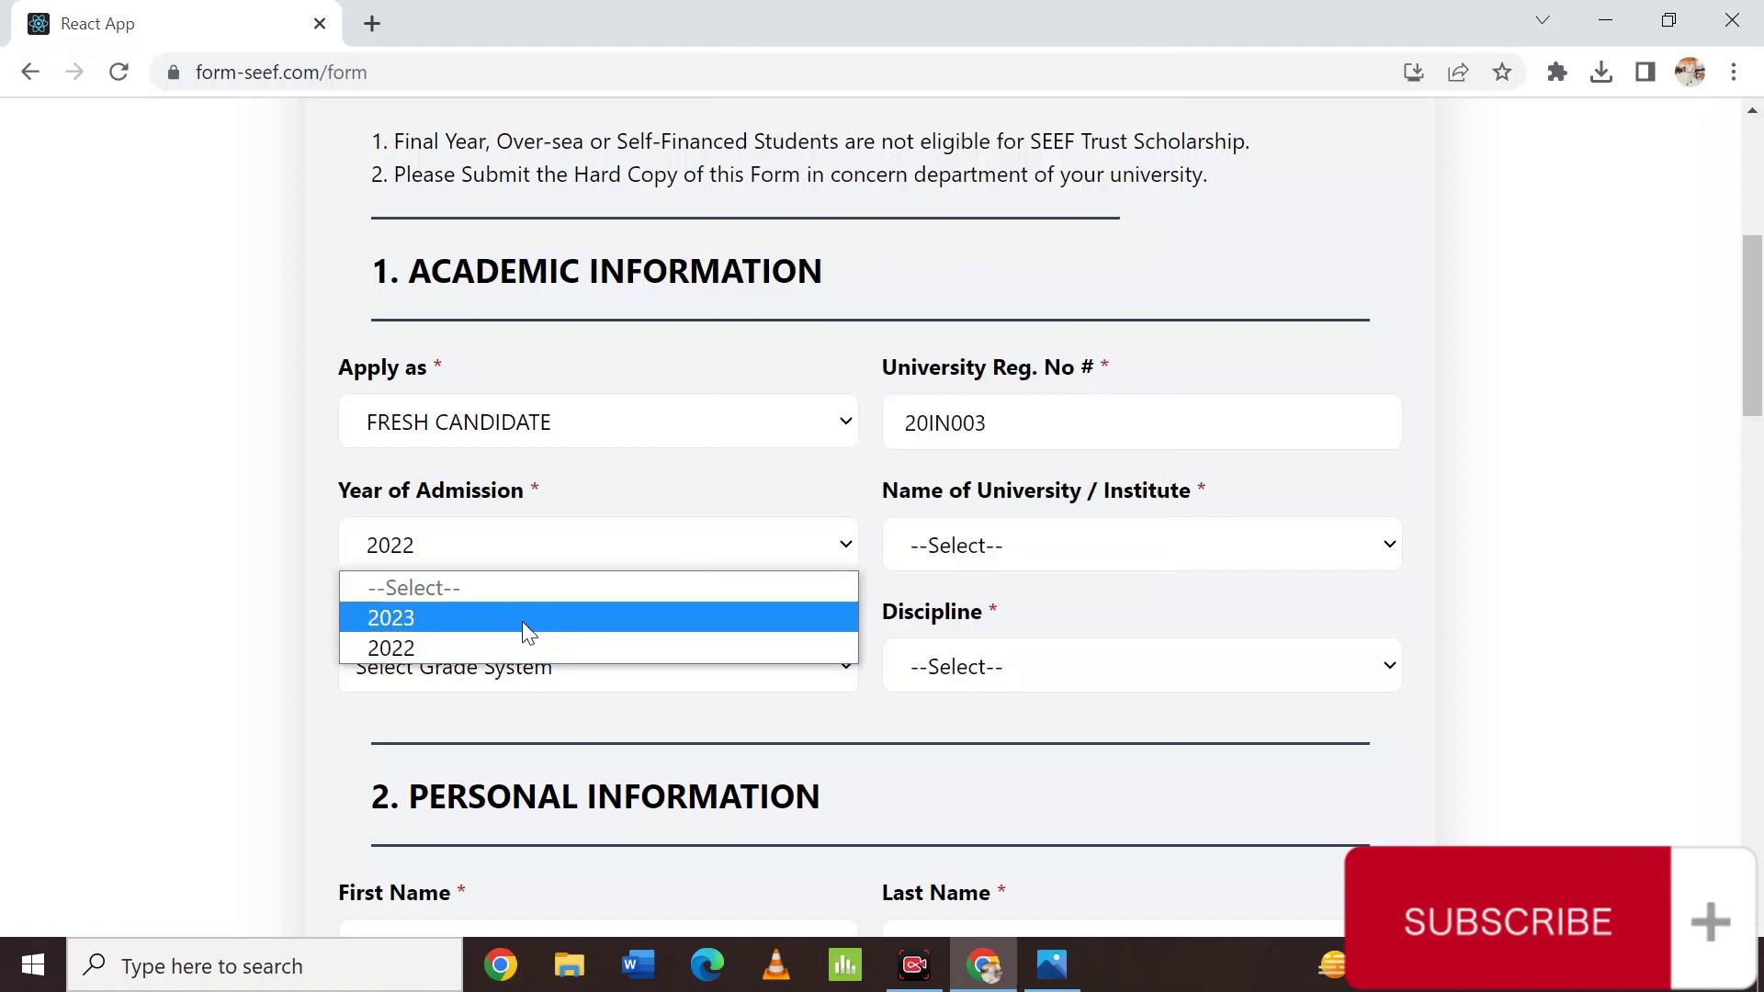
pyautogui.click(437, 648)
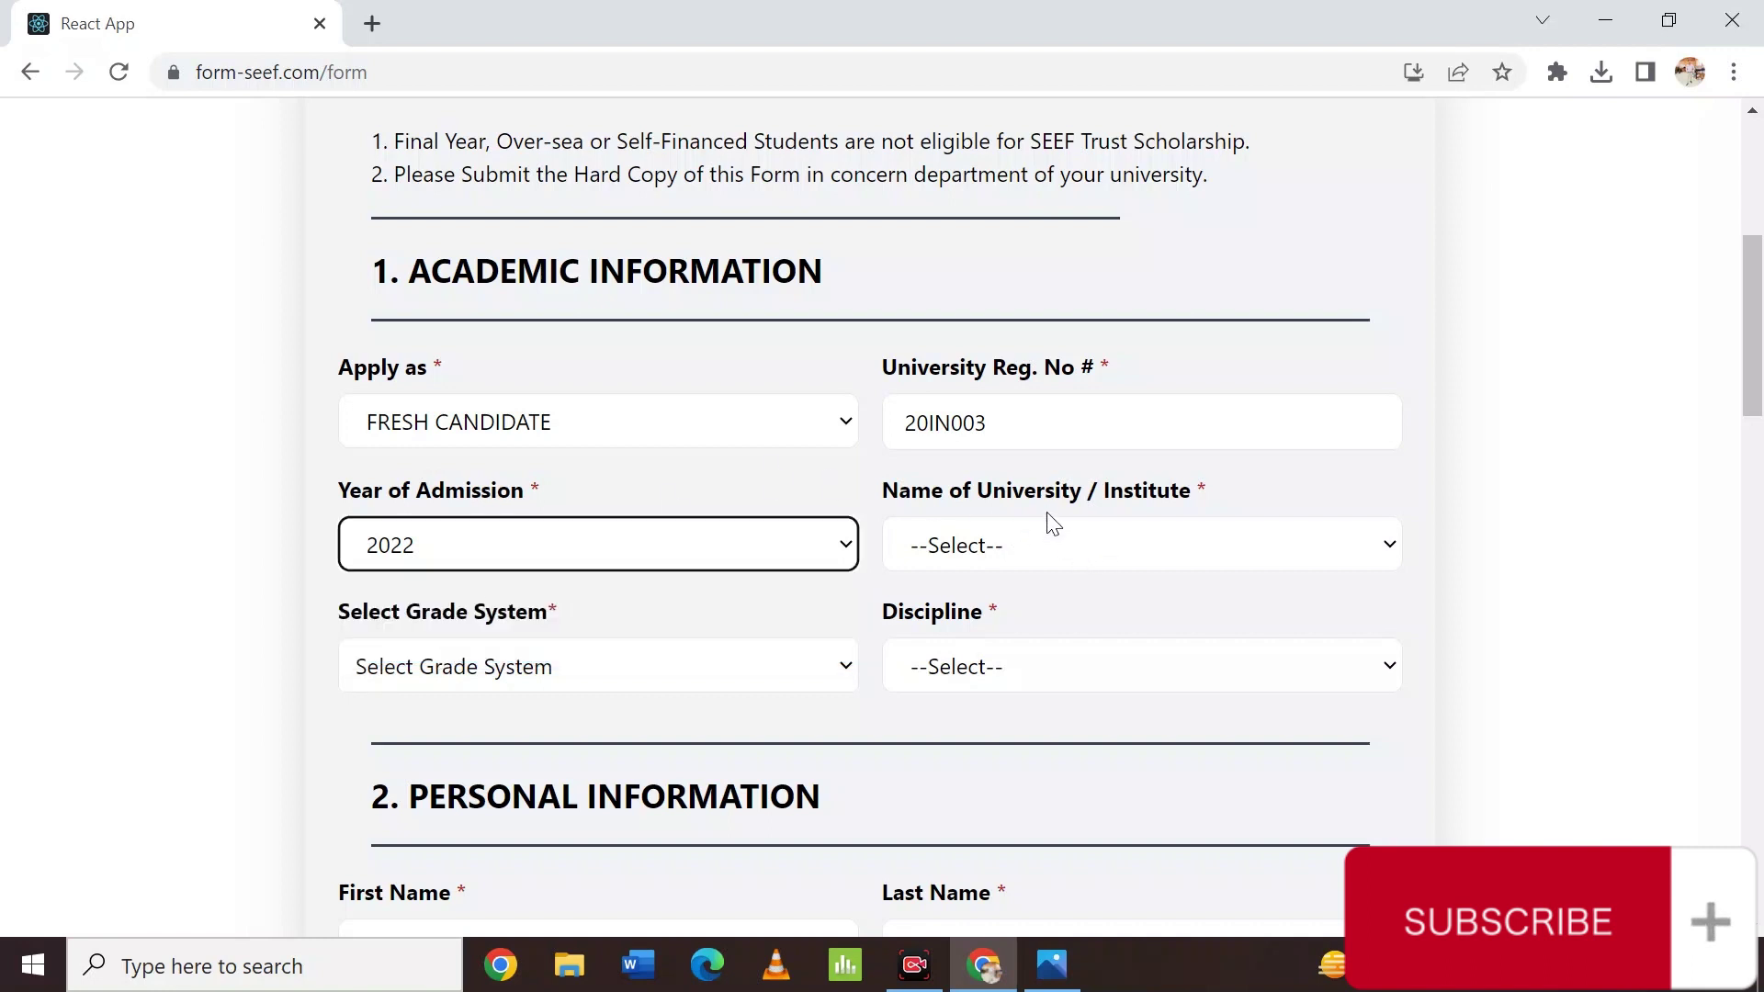
pyautogui.click(929, 423)
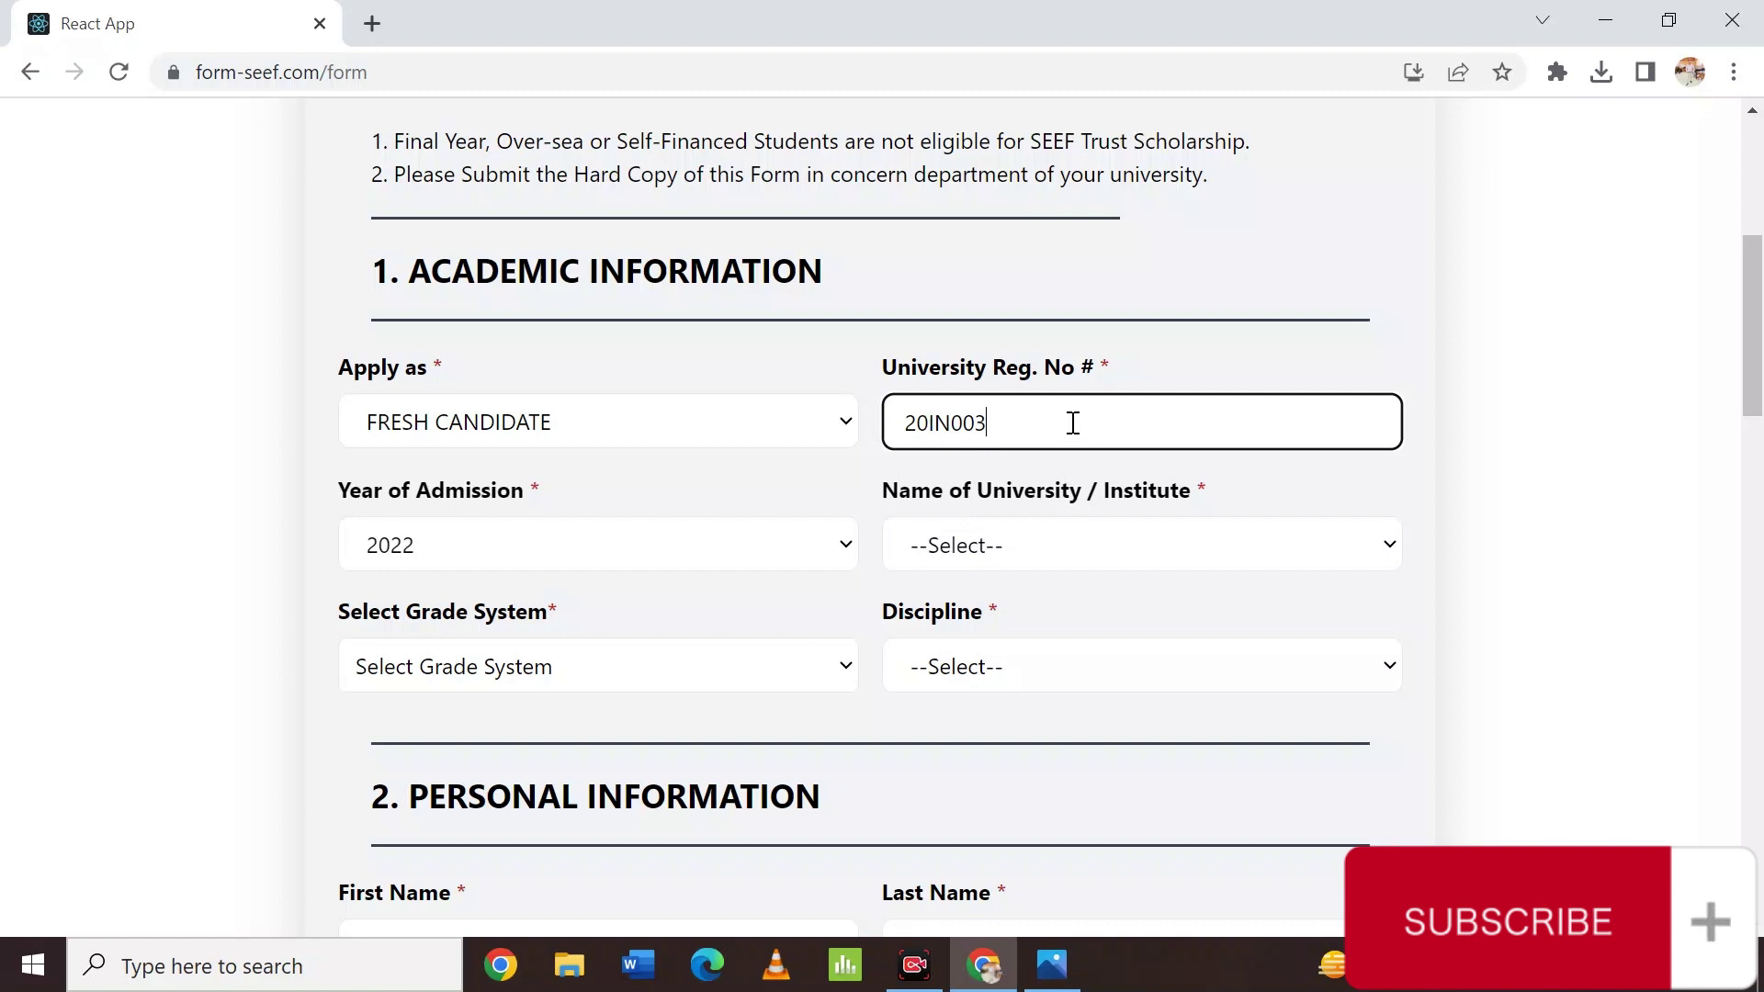
pyautogui.click(529, 552)
pyautogui.click(552, 552)
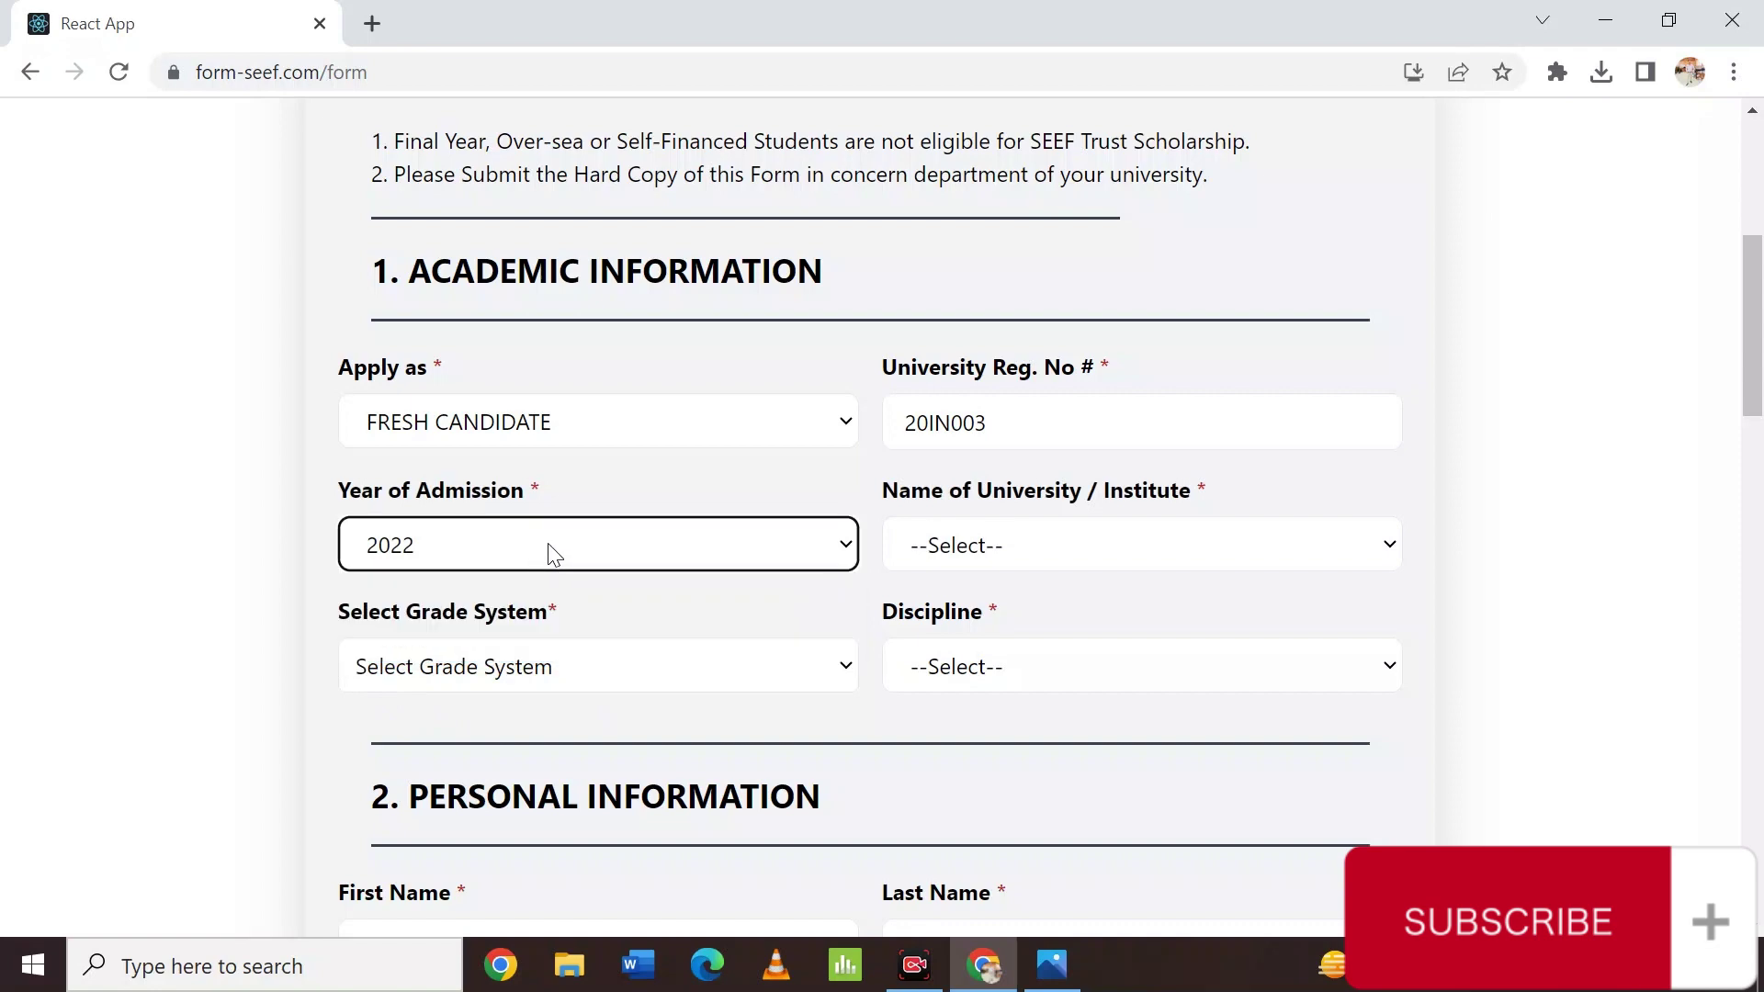
# Choose MEHRAN UNIVERSITY OF ENGINEERING & TECHNOLOGY as the Name of University.
pyautogui.click(1043, 549)
pyautogui.click(1043, 550)
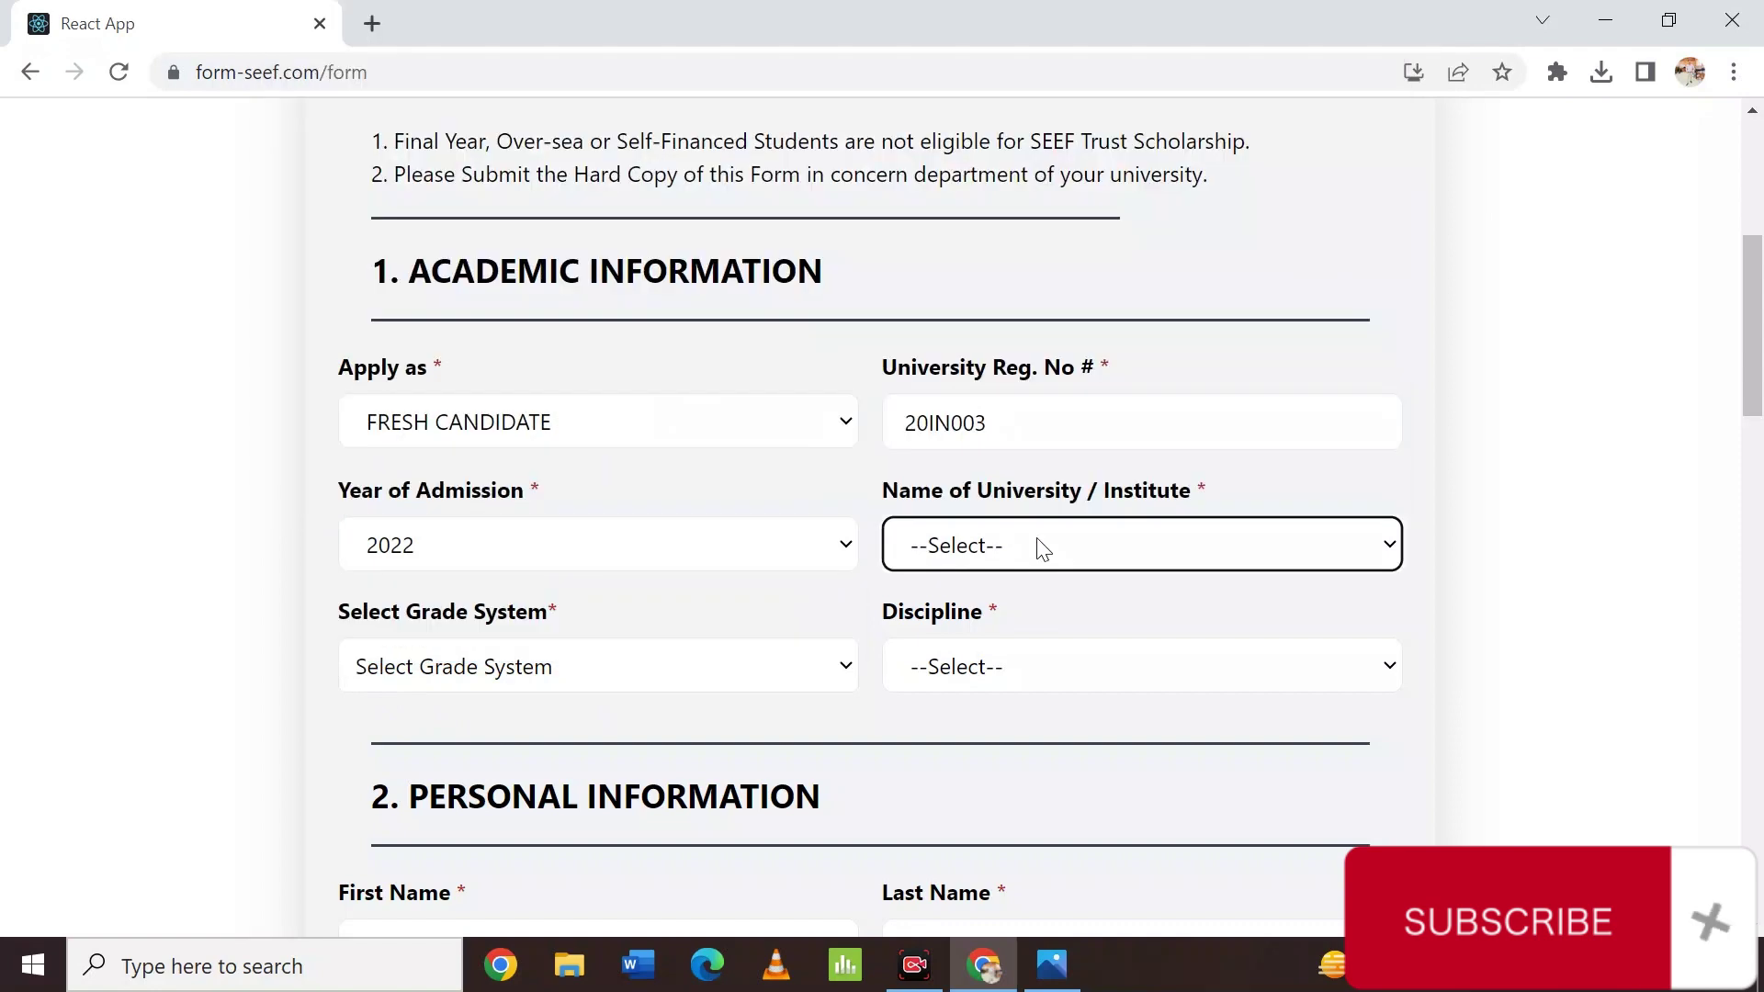
pyautogui.click(1043, 550)
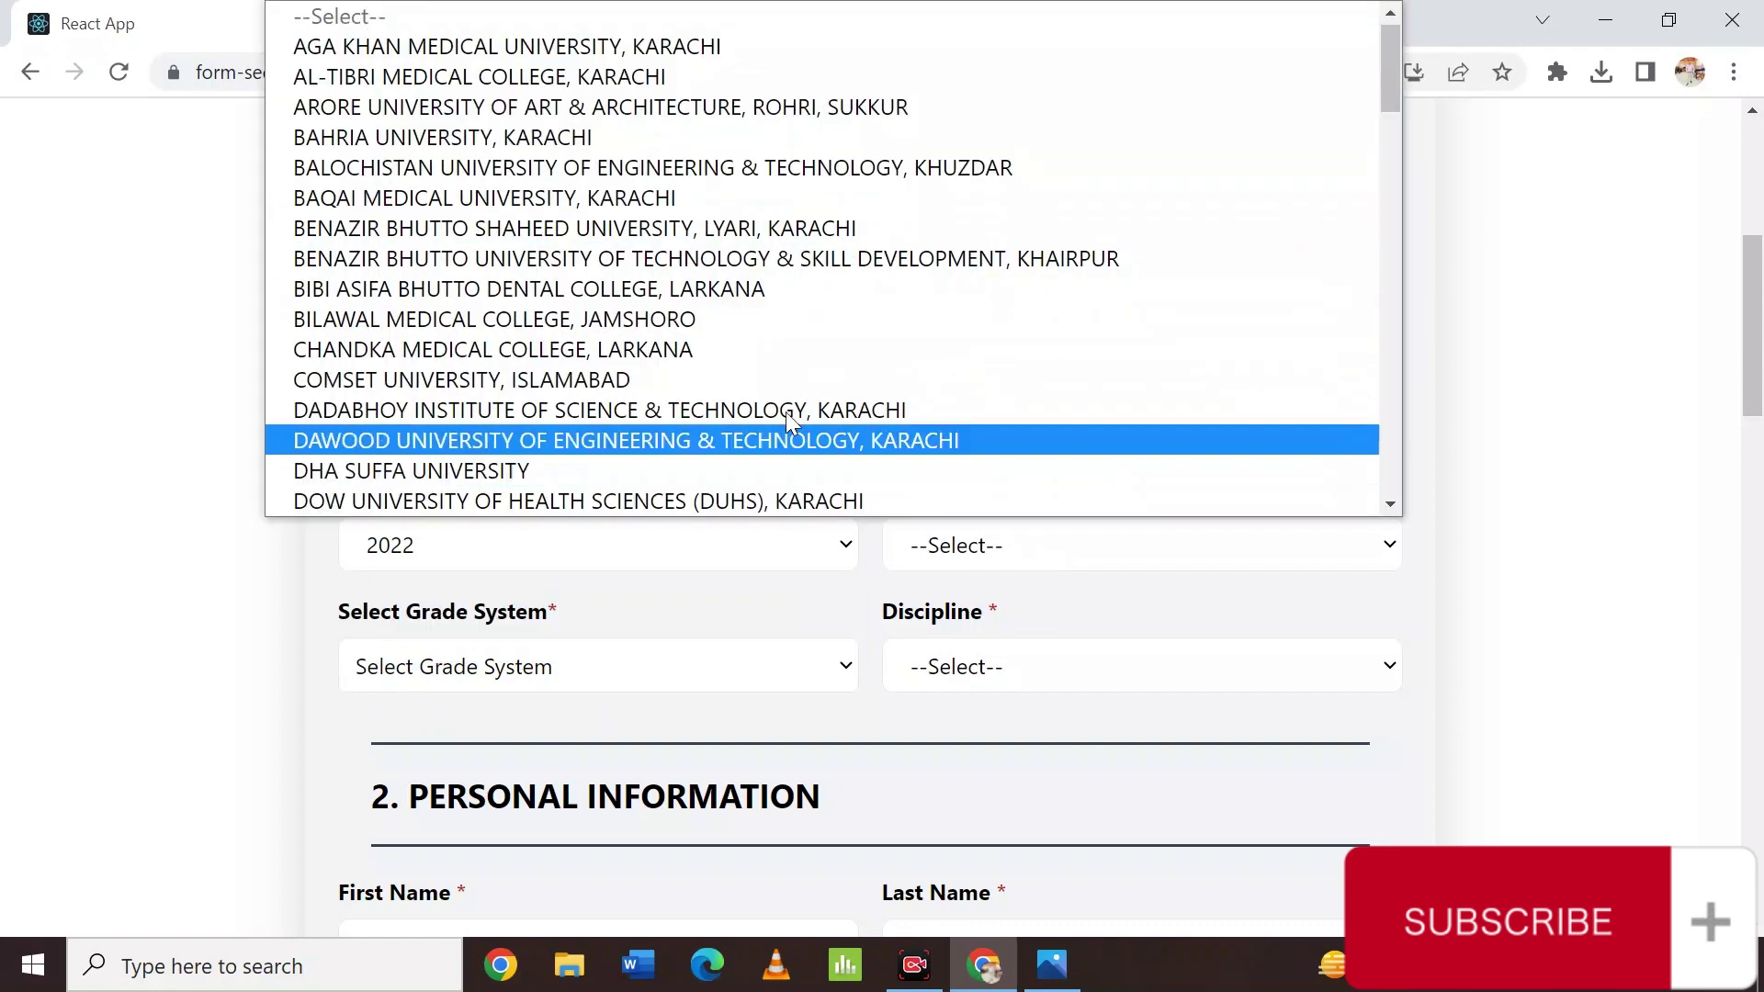
pyautogui.press('m')
pyautogui.press('e')
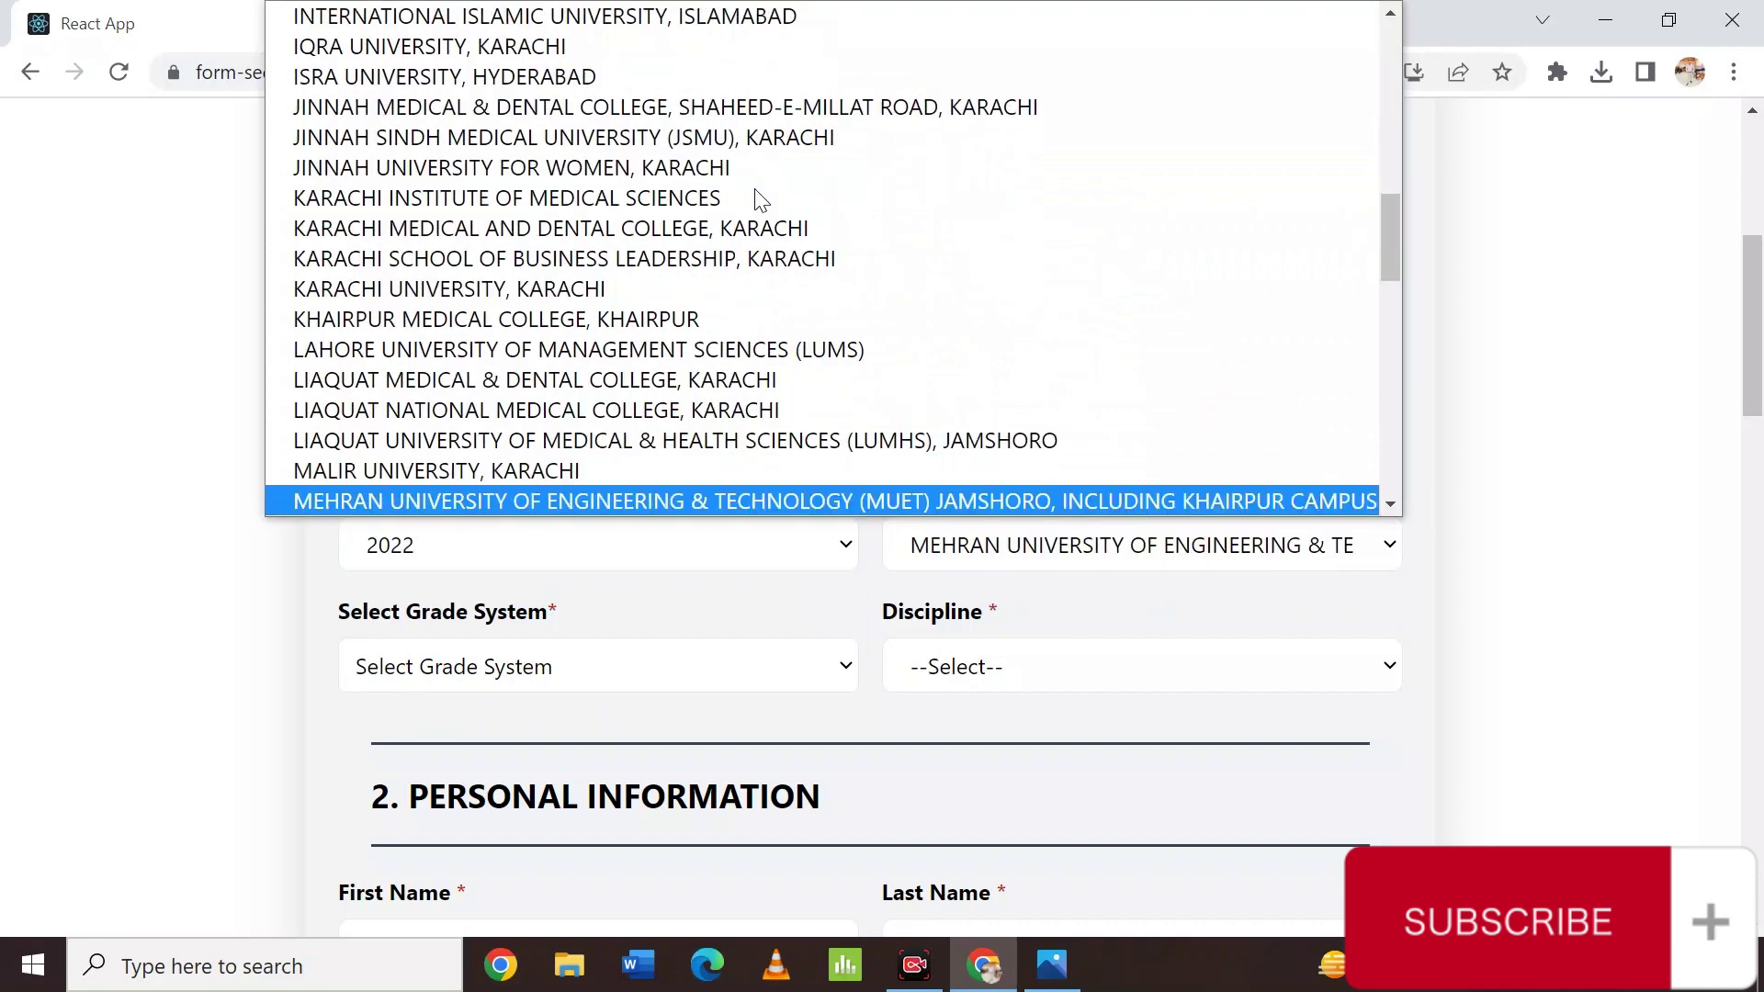
pyautogui.scroll(-1, 610, 496)
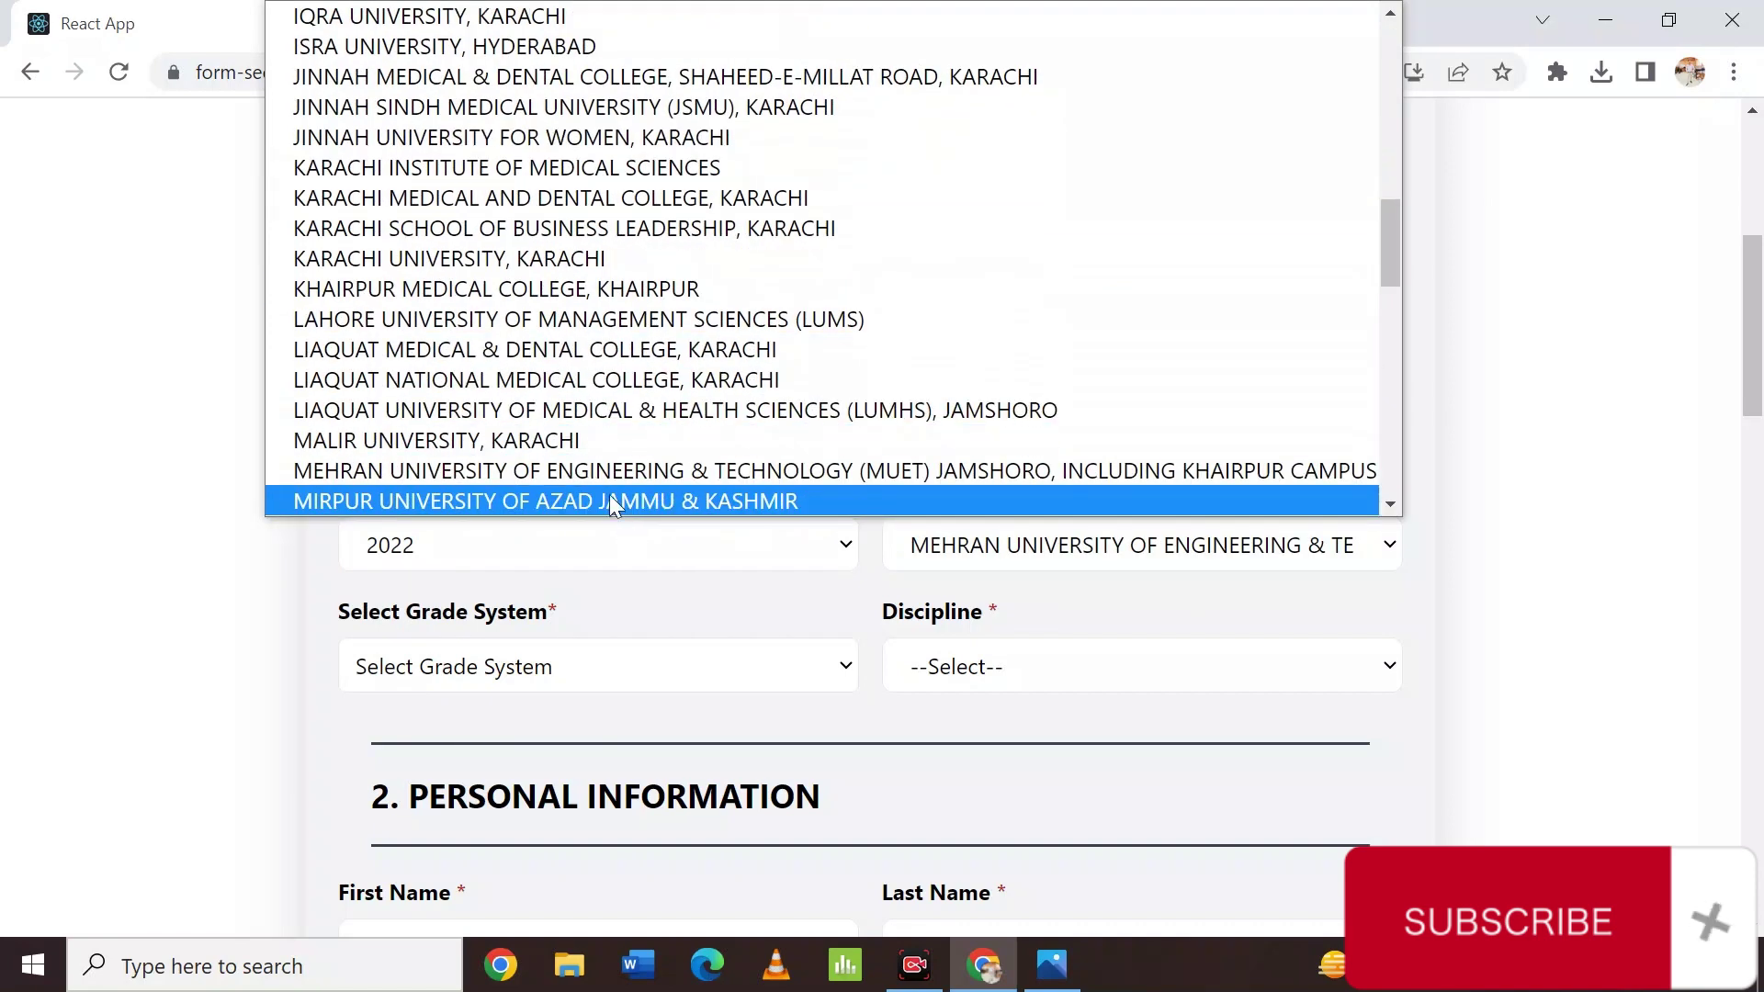
pyautogui.click(672, 475)
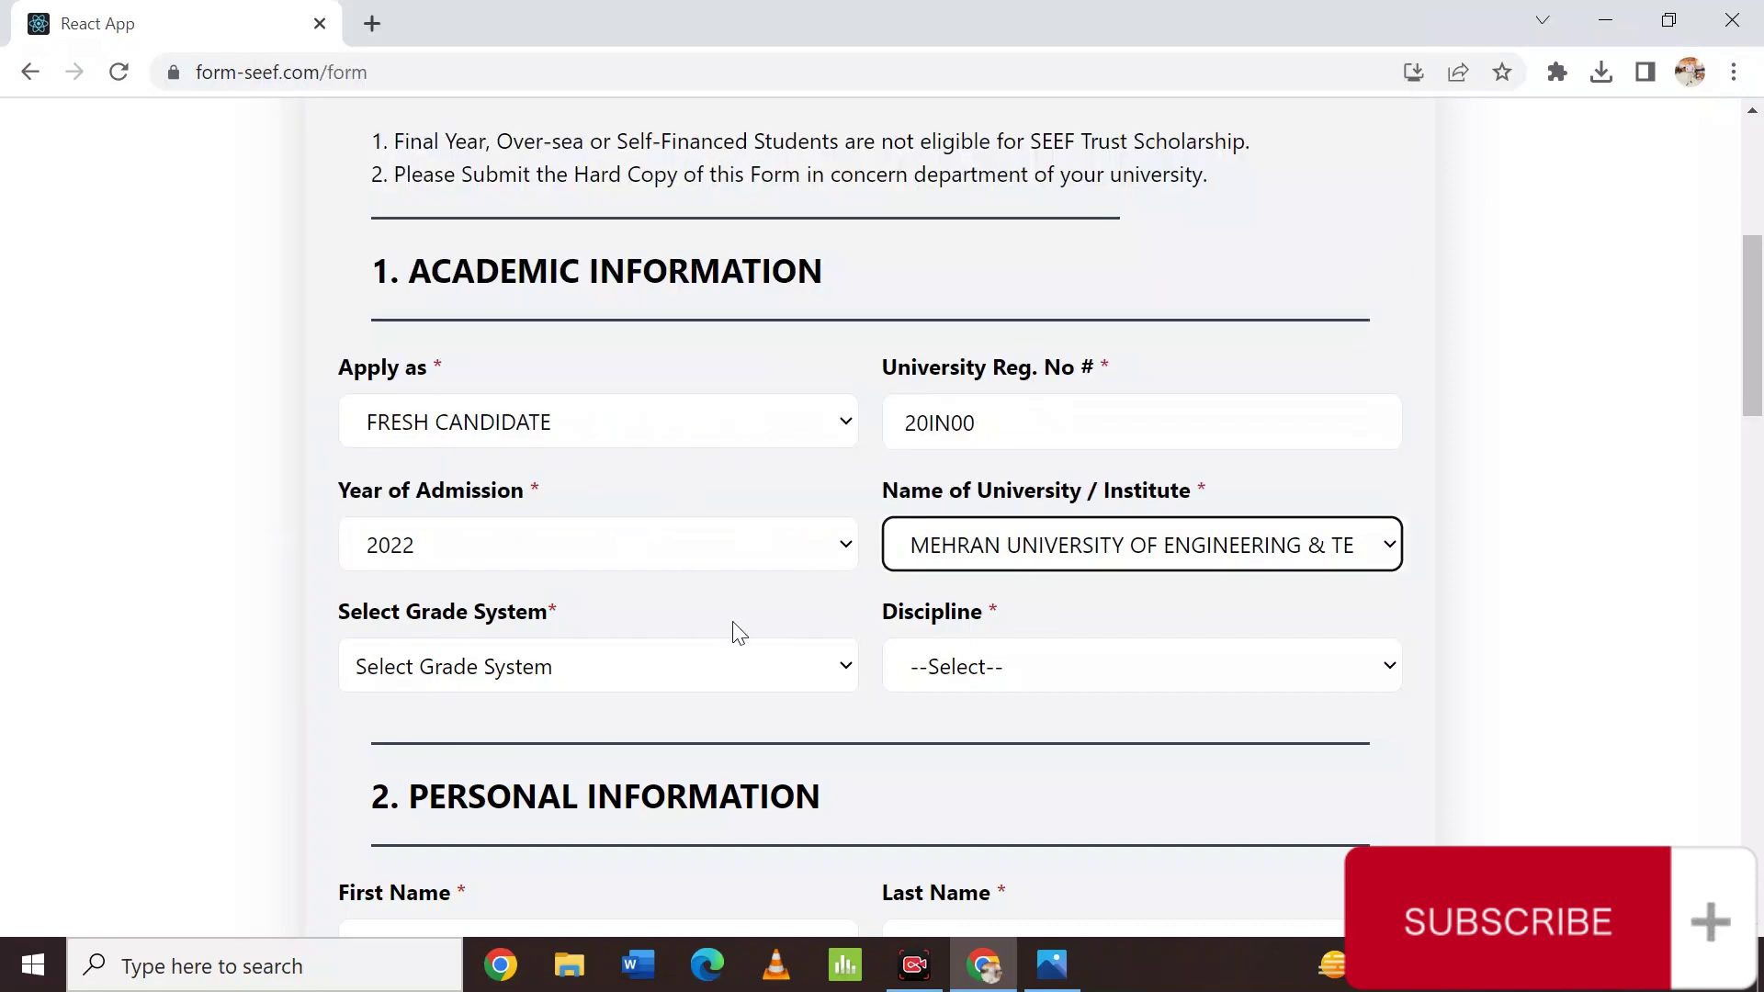
pyautogui.click(580, 681)
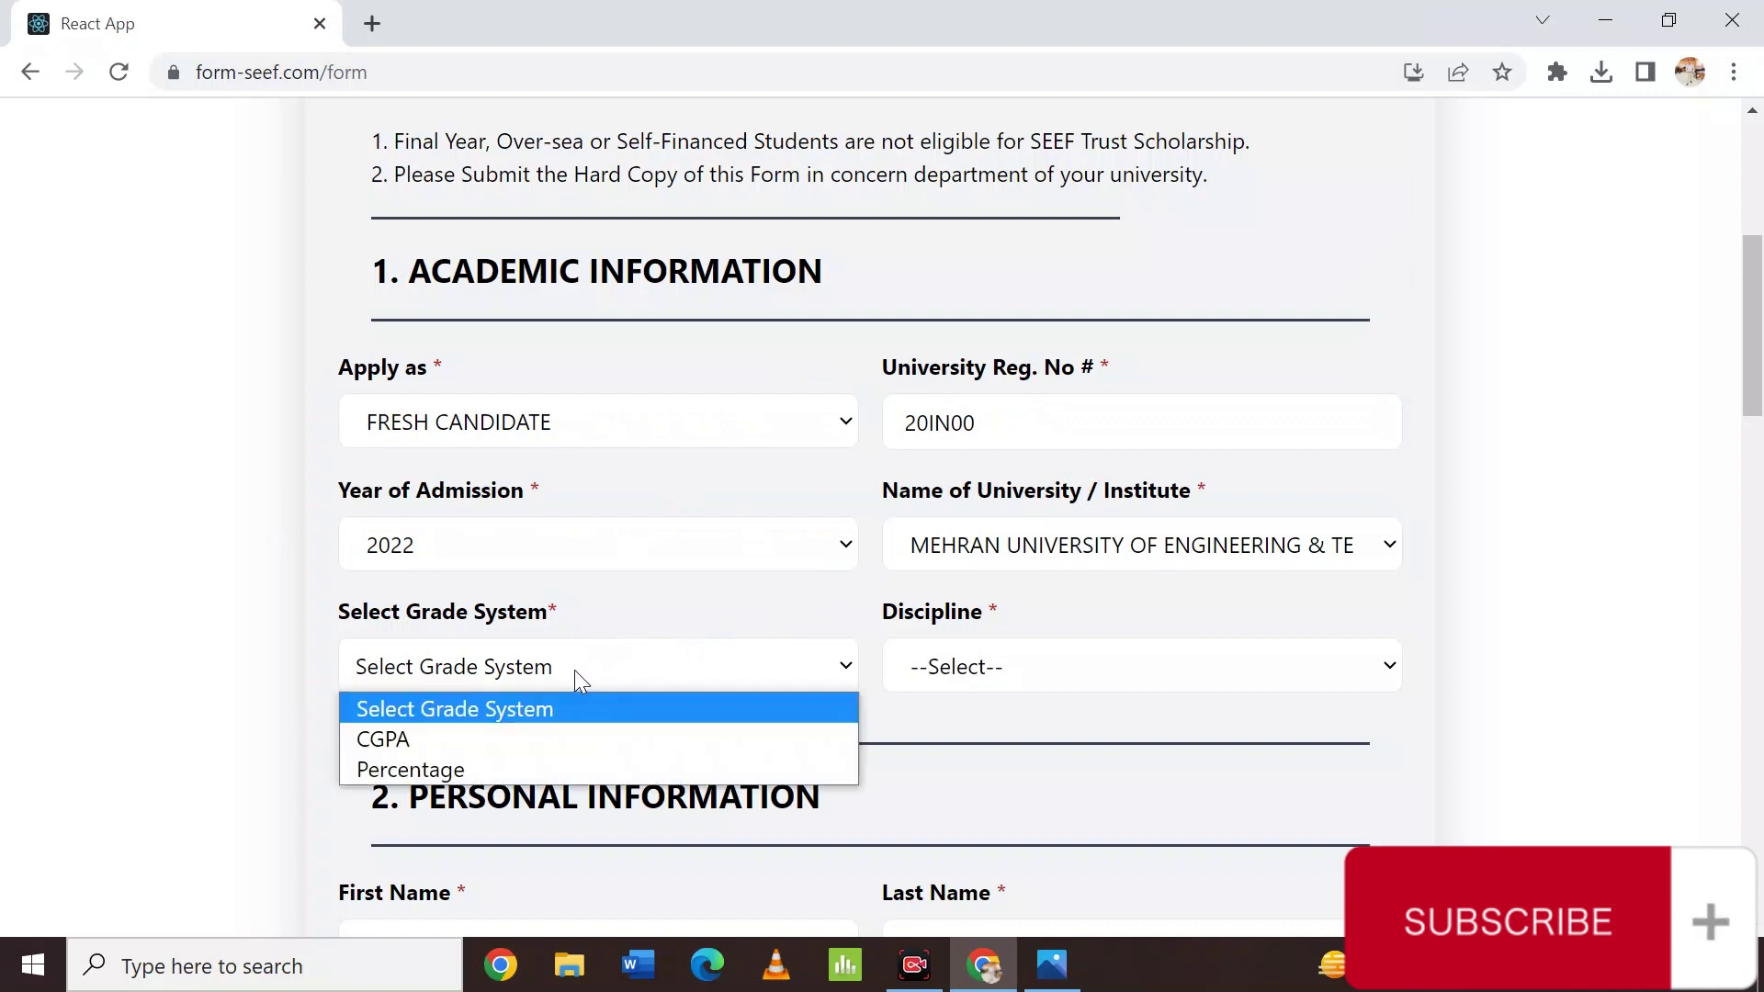
# Choose the CGPA grade system and Engineering discipline, and enter a CGPA of 3.59.
pyautogui.click(537, 740)
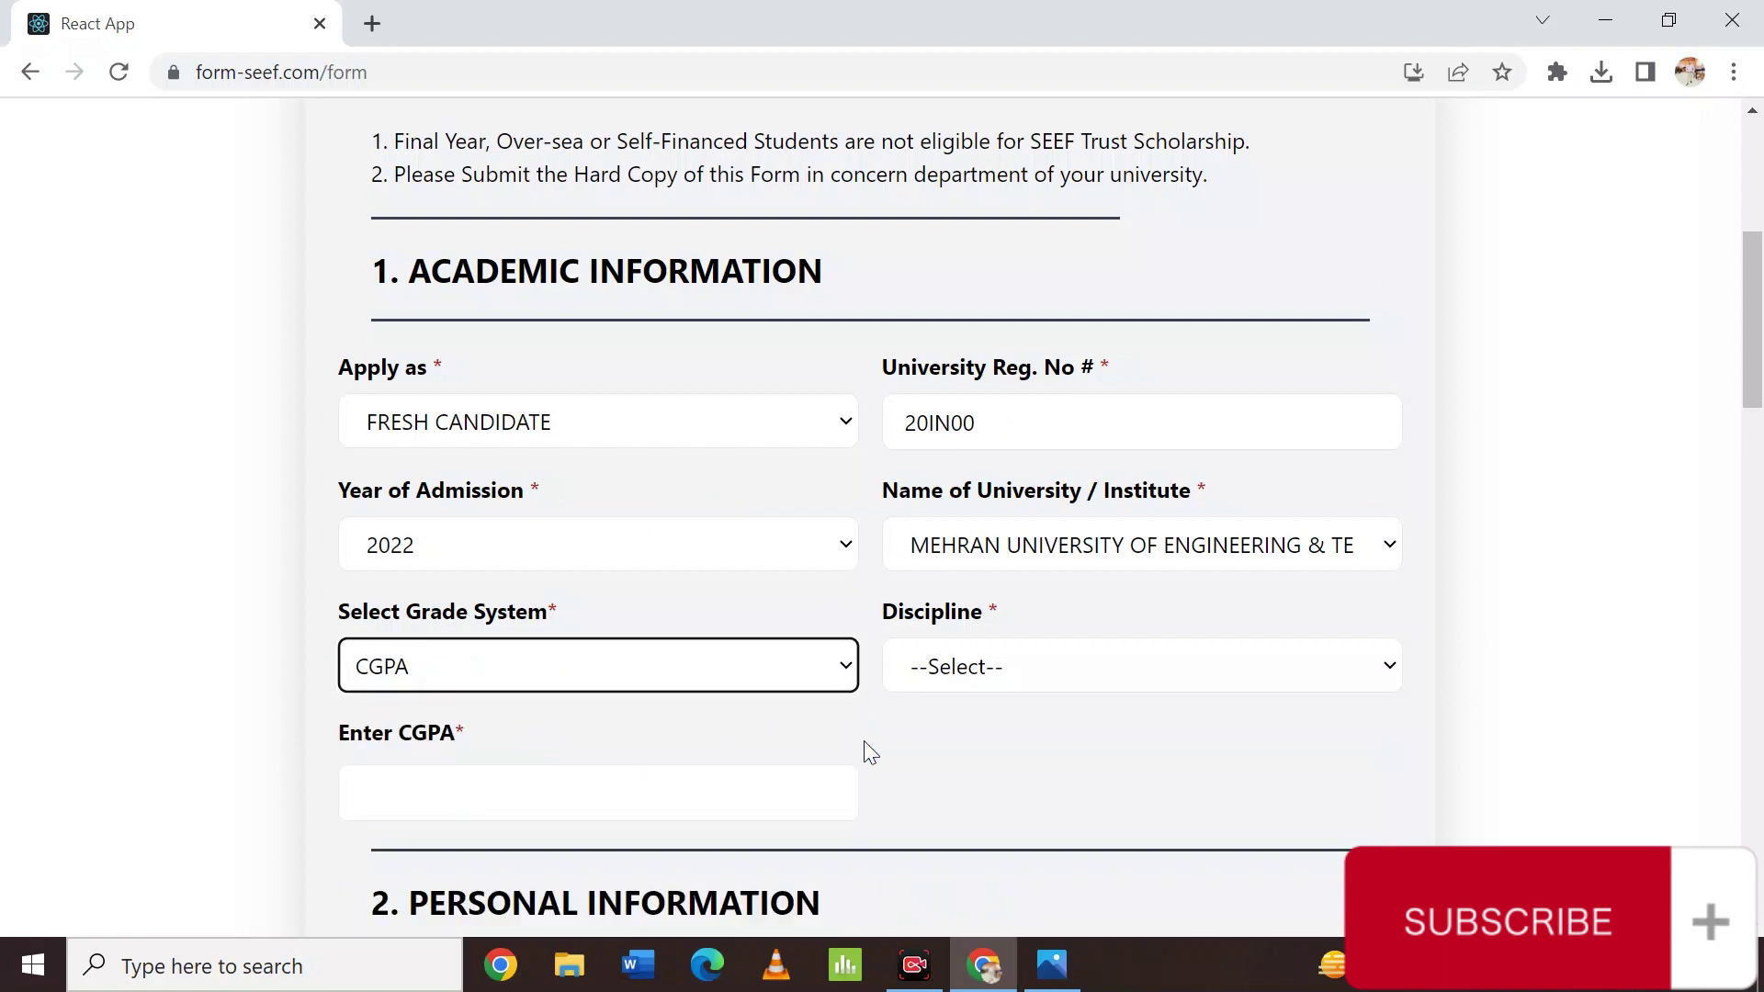
pyautogui.scroll(-2, 950, 763)
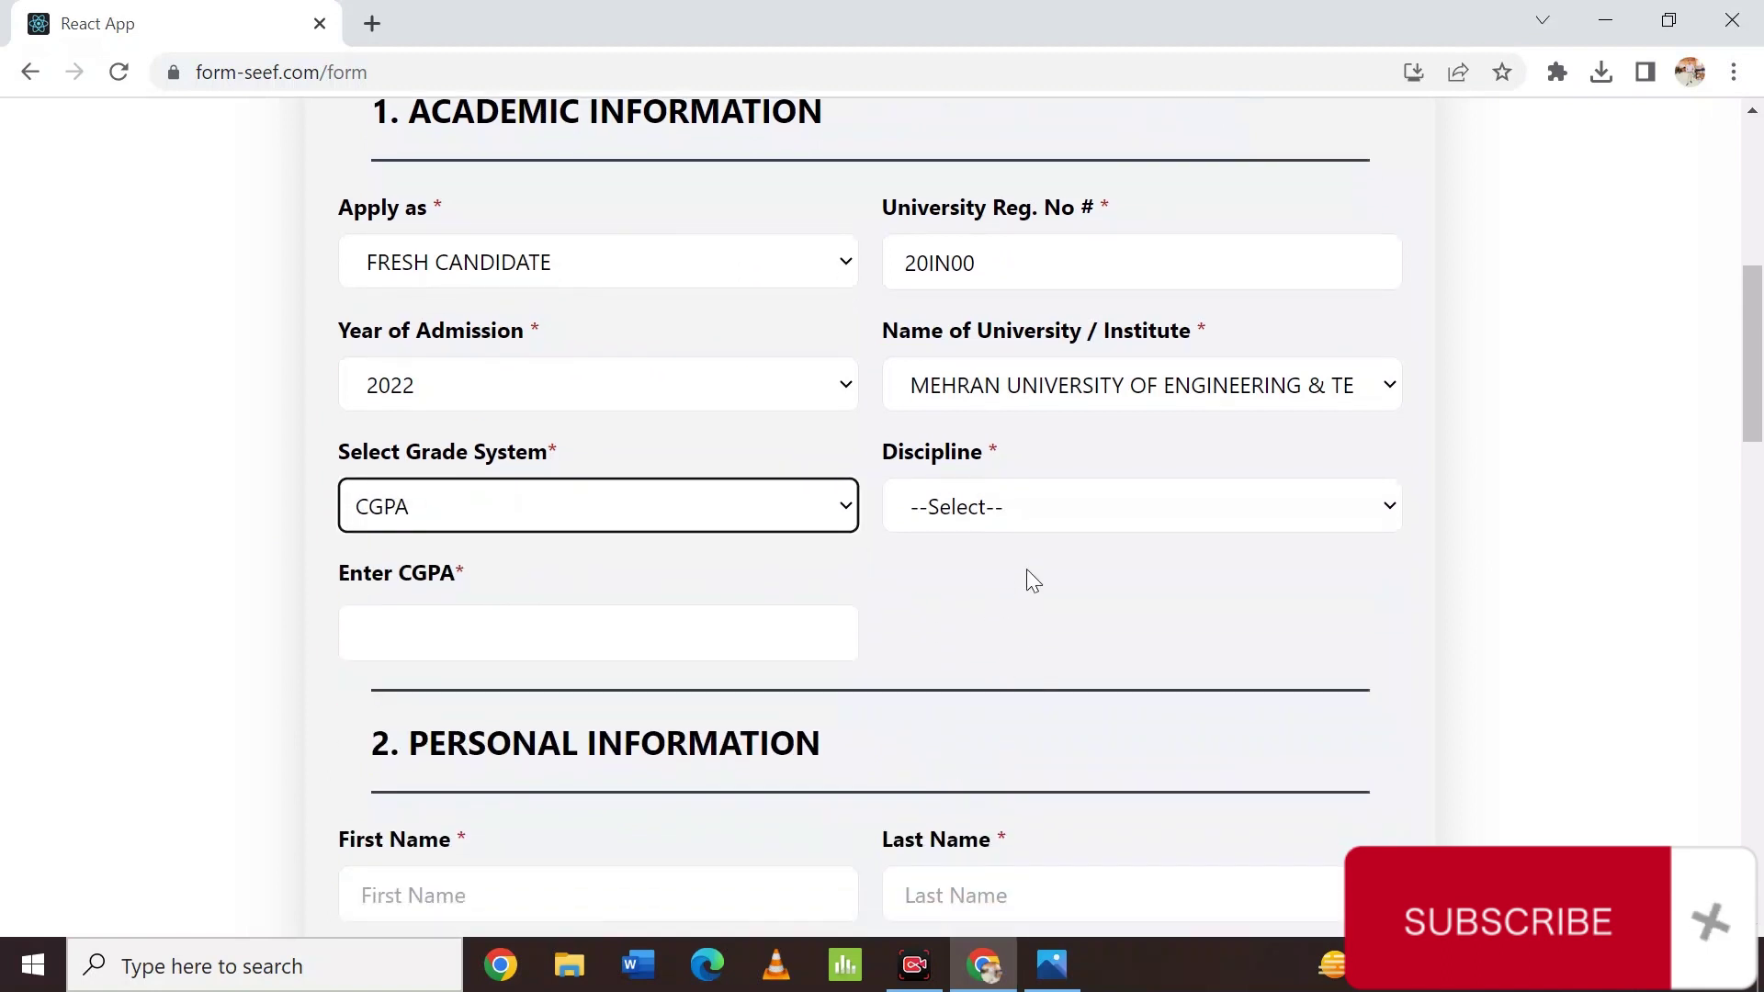
pyautogui.click(1143, 515)
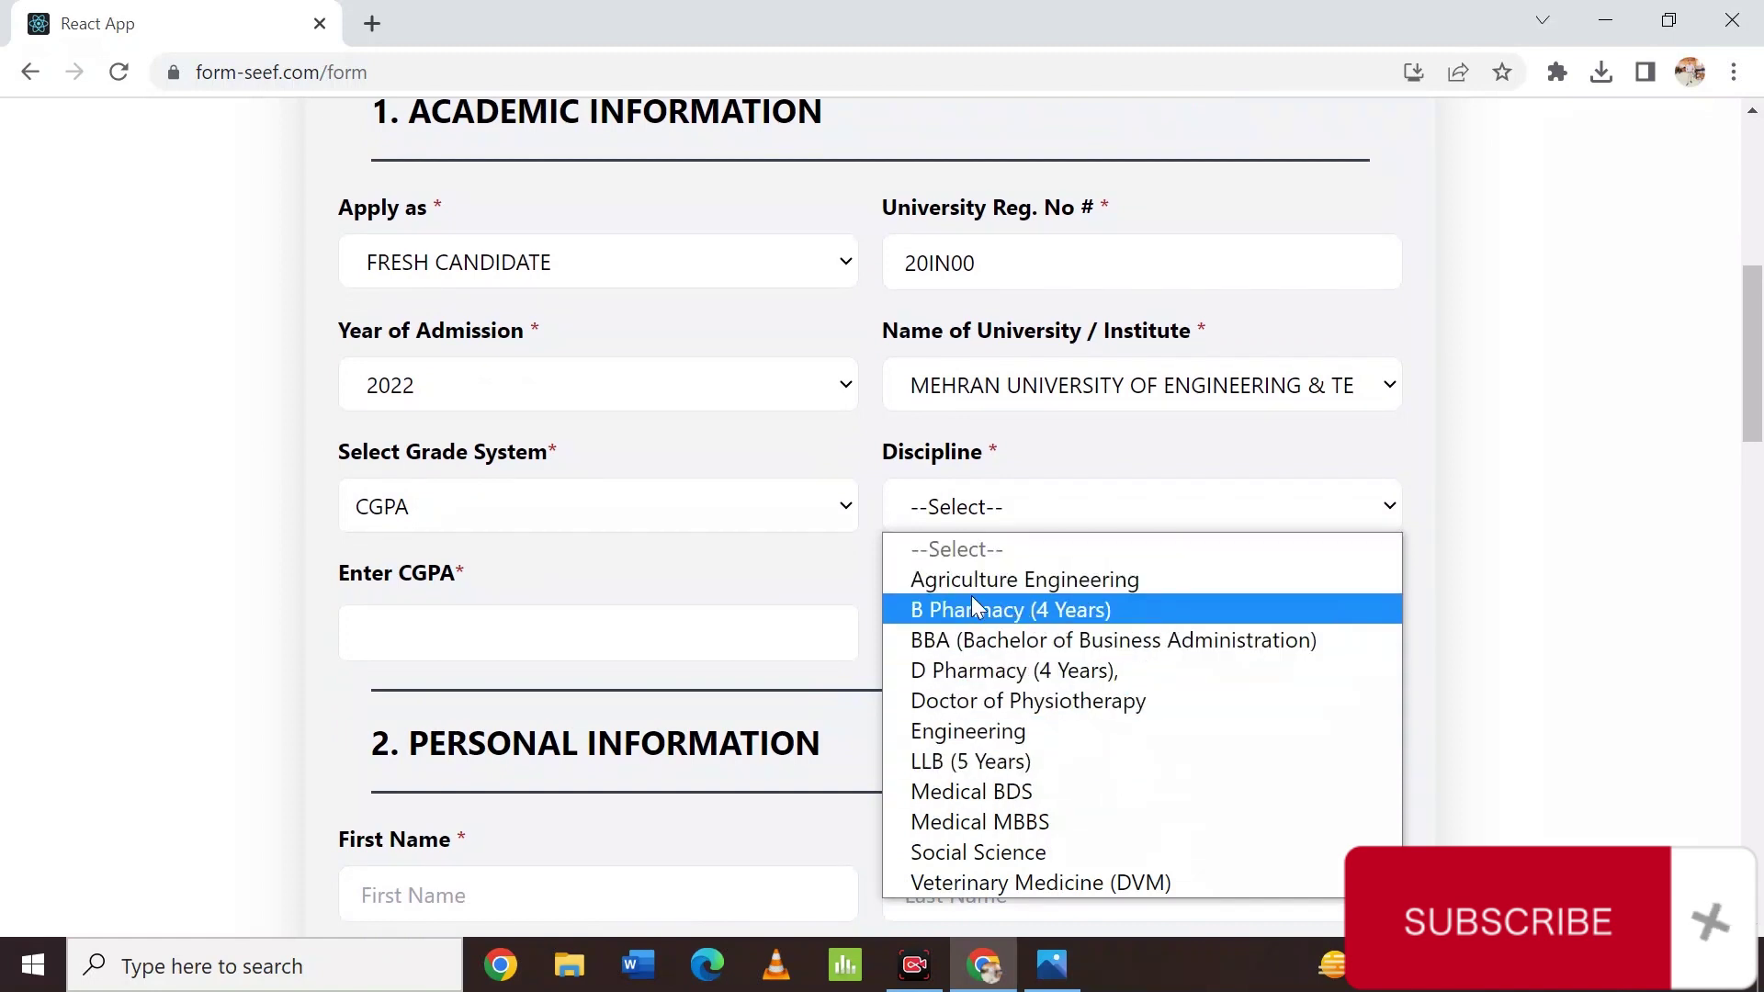
pyautogui.click(1007, 735)
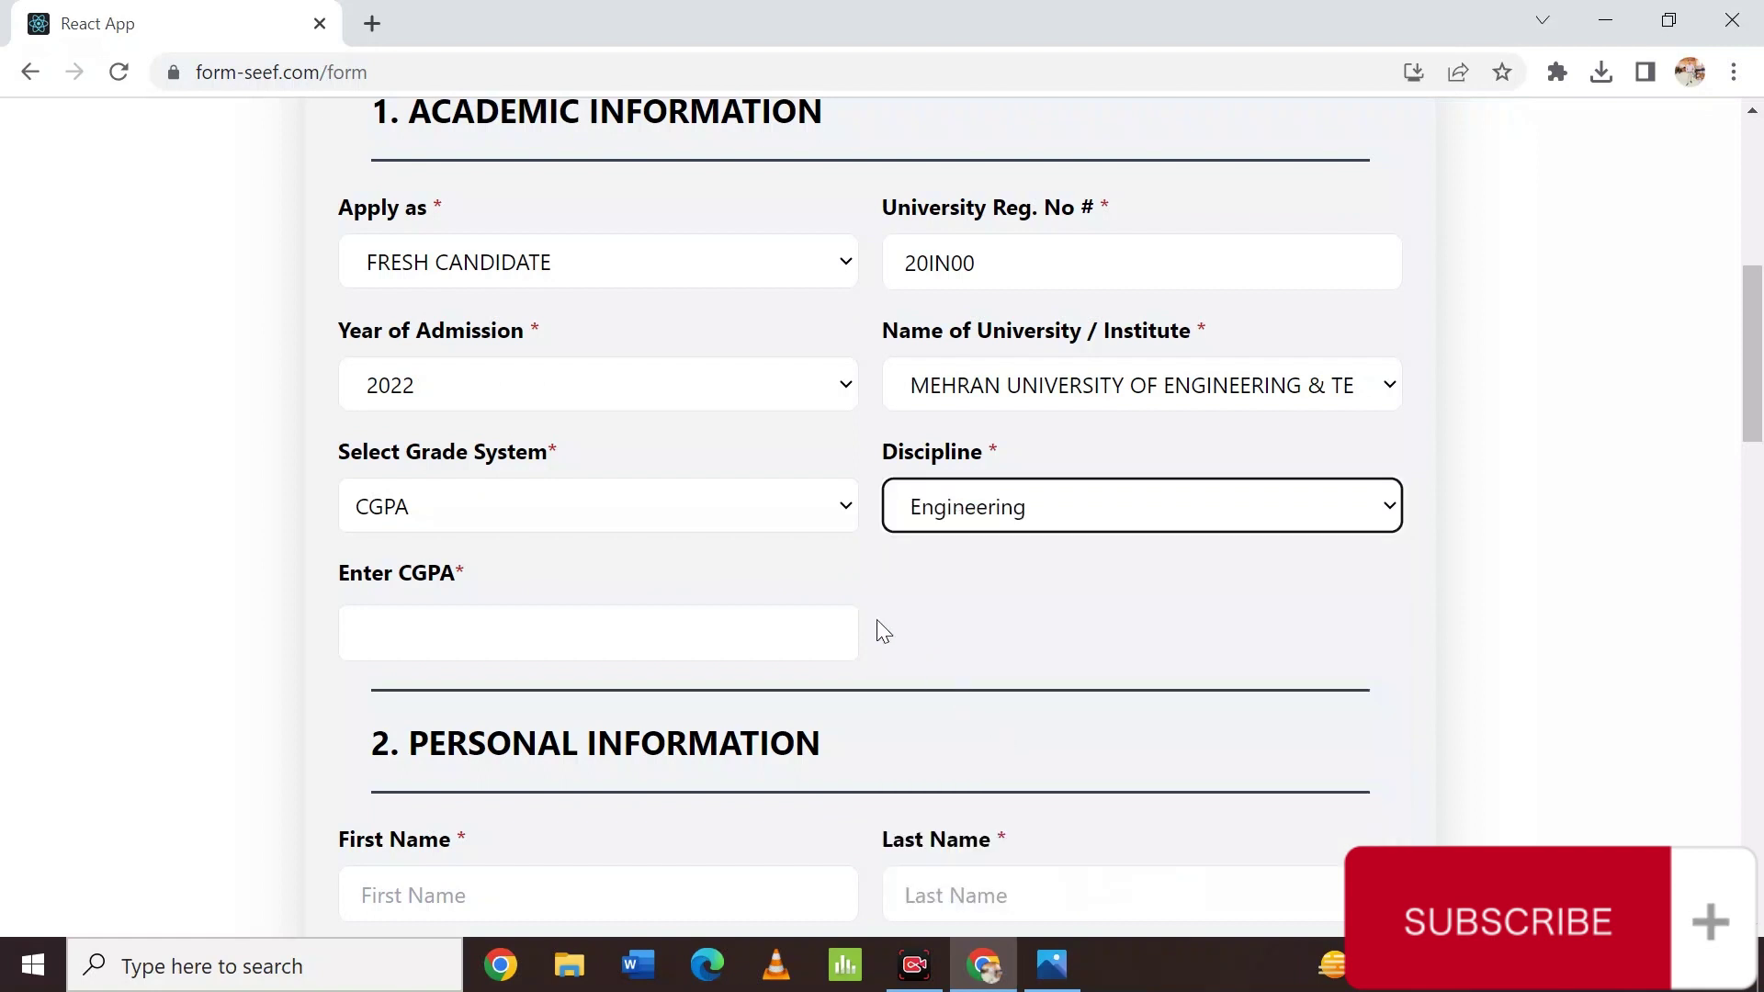
pyautogui.click(592, 637)
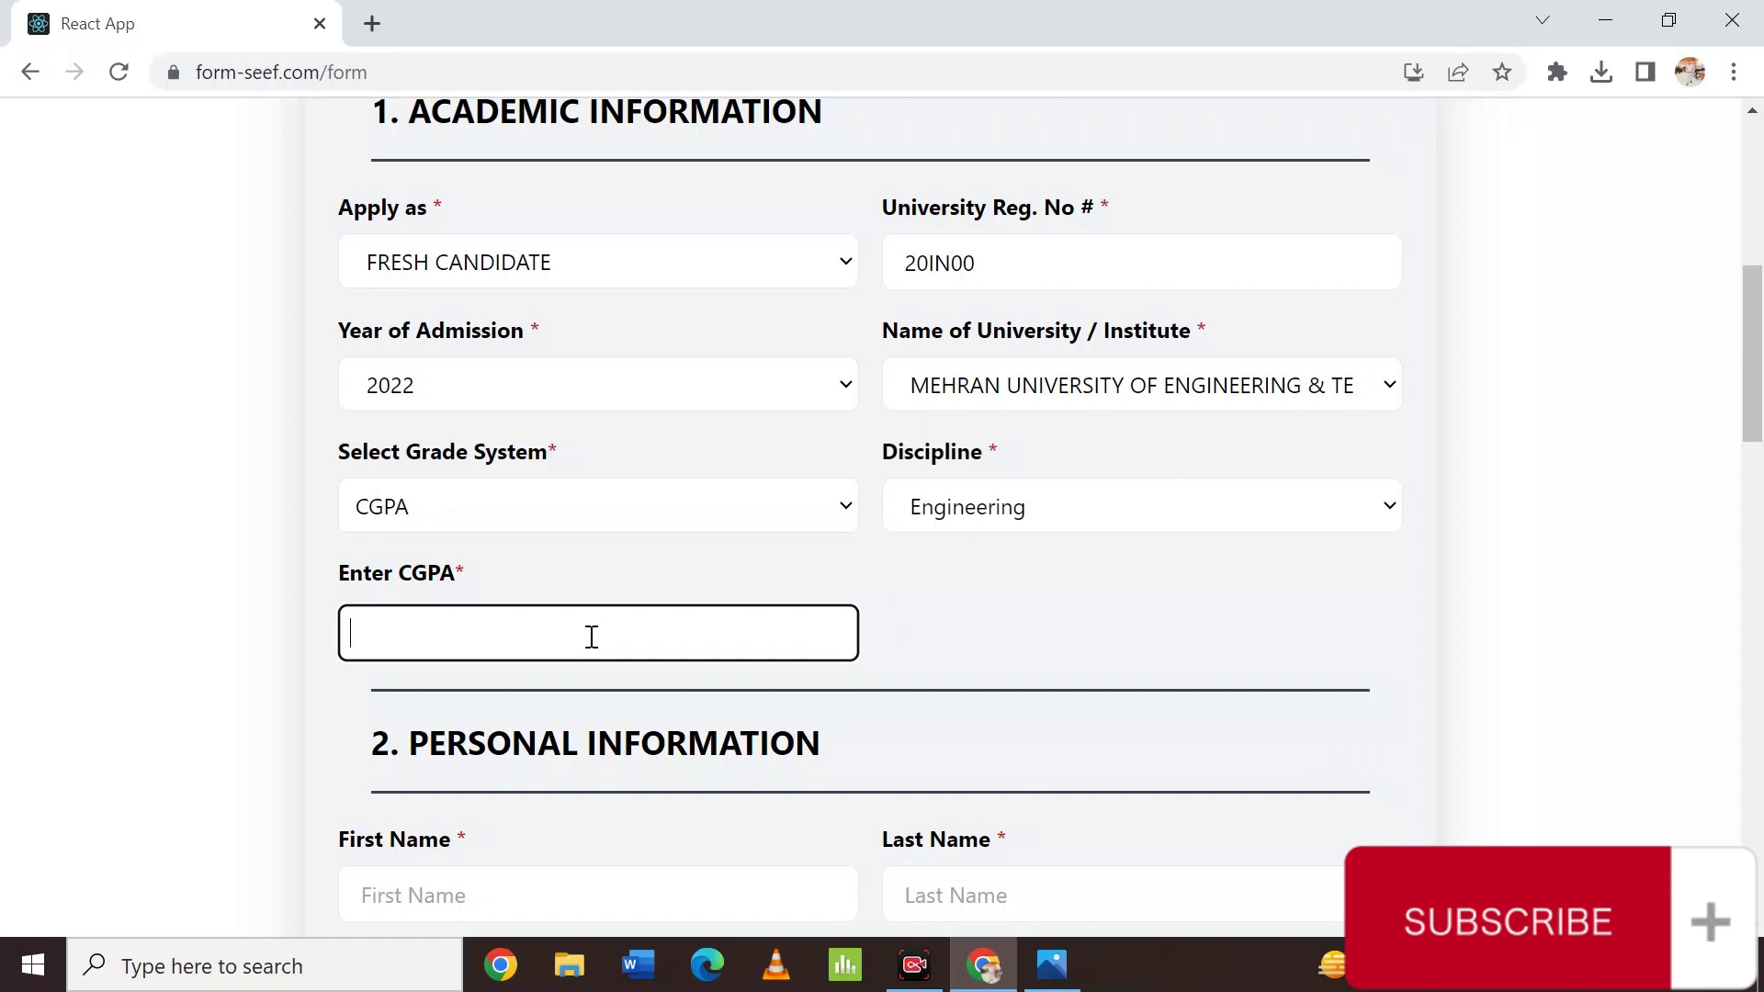
pyautogui.write('3.59')
pyautogui.scroll(-2, 1051, 569)
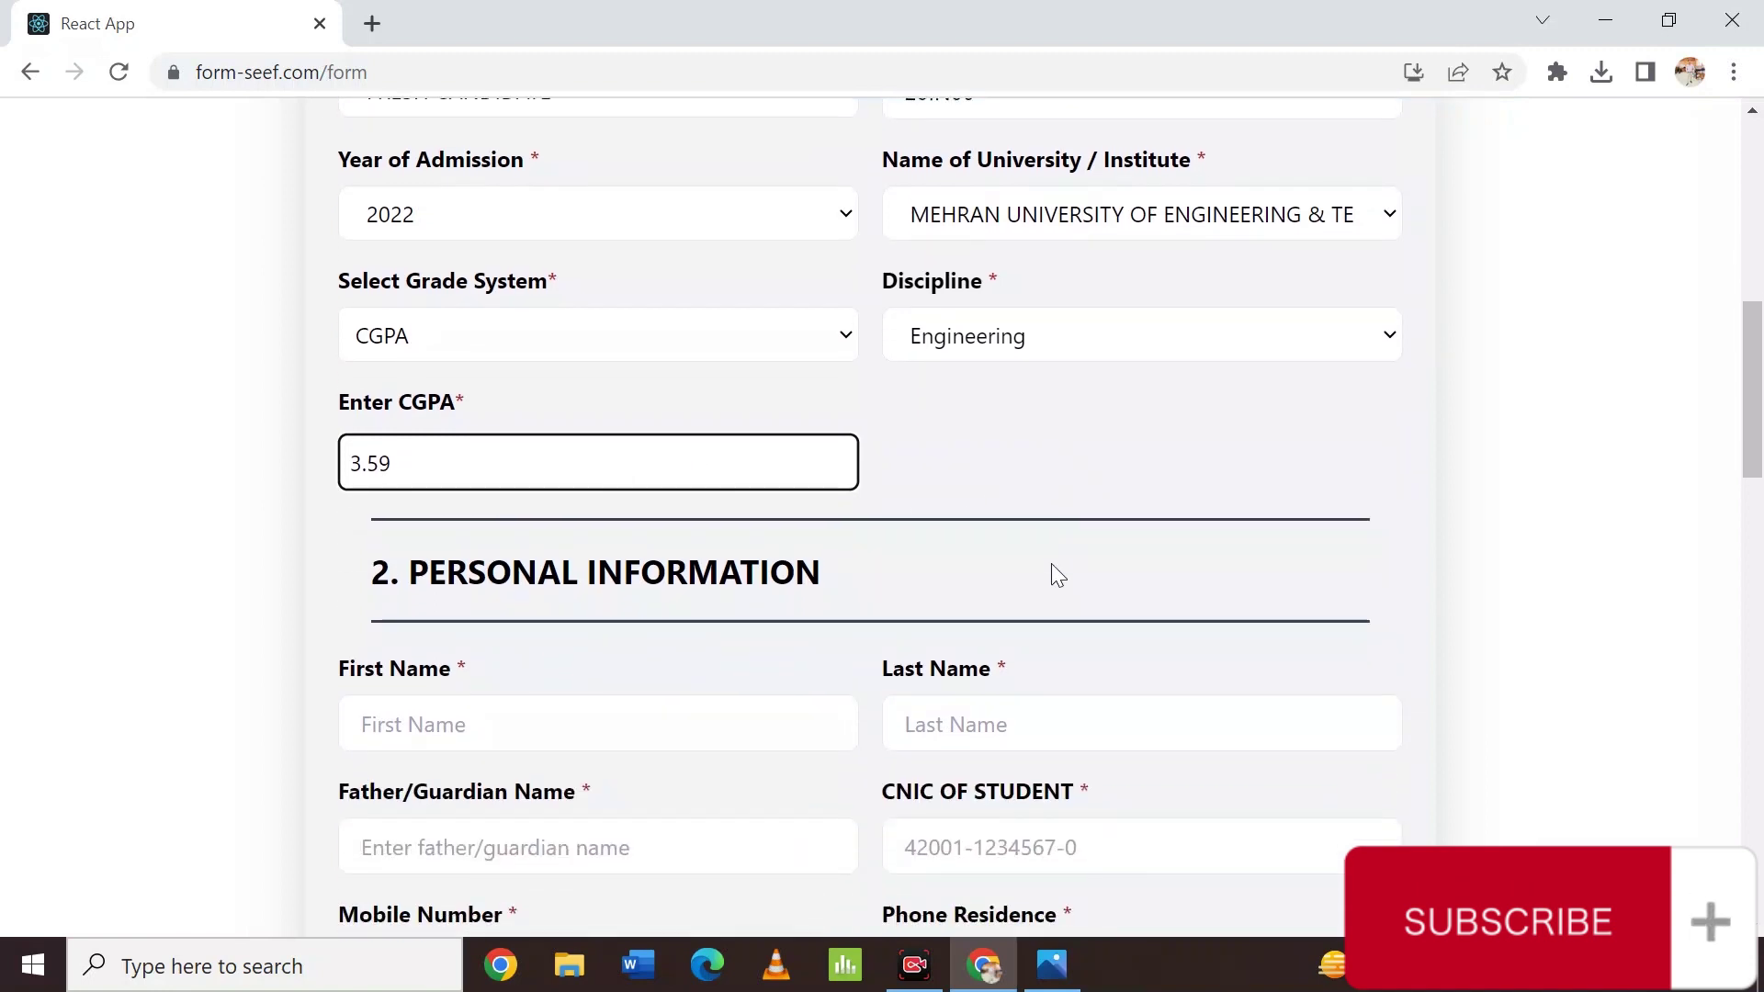
pyautogui.scroll(-1, 1051, 565)
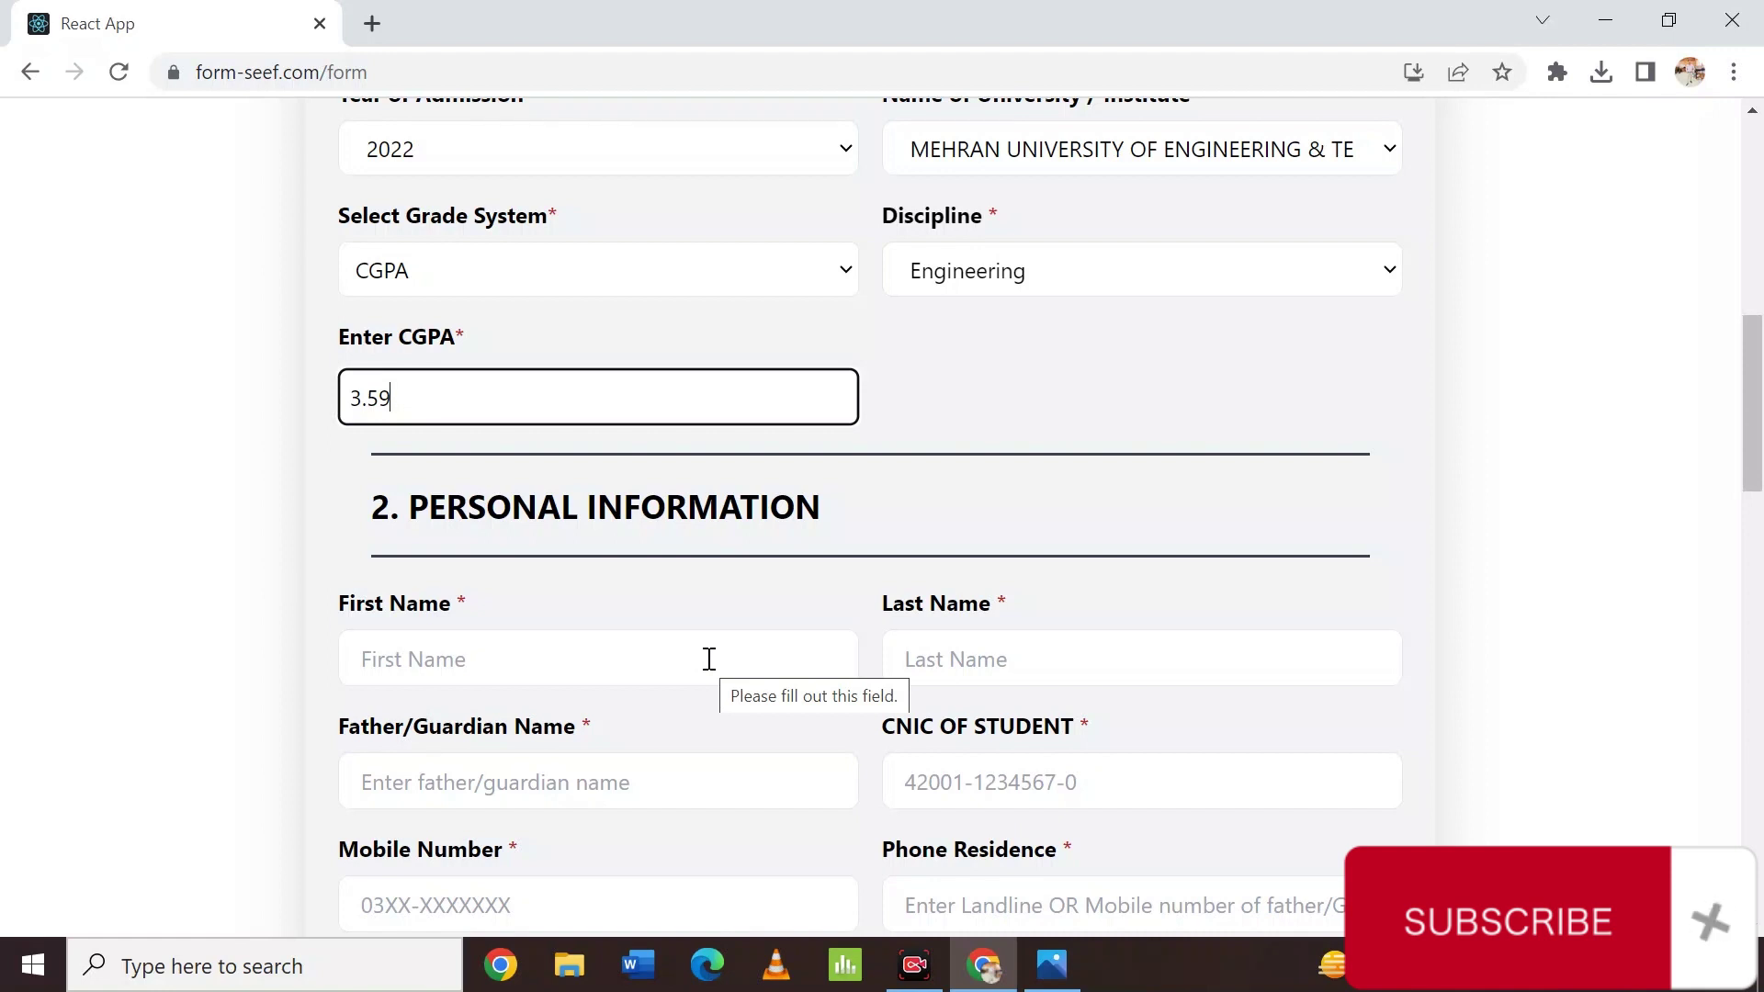
# Enter the student's first name, fixing a typo, and last name.
pyautogui.click(710, 659)
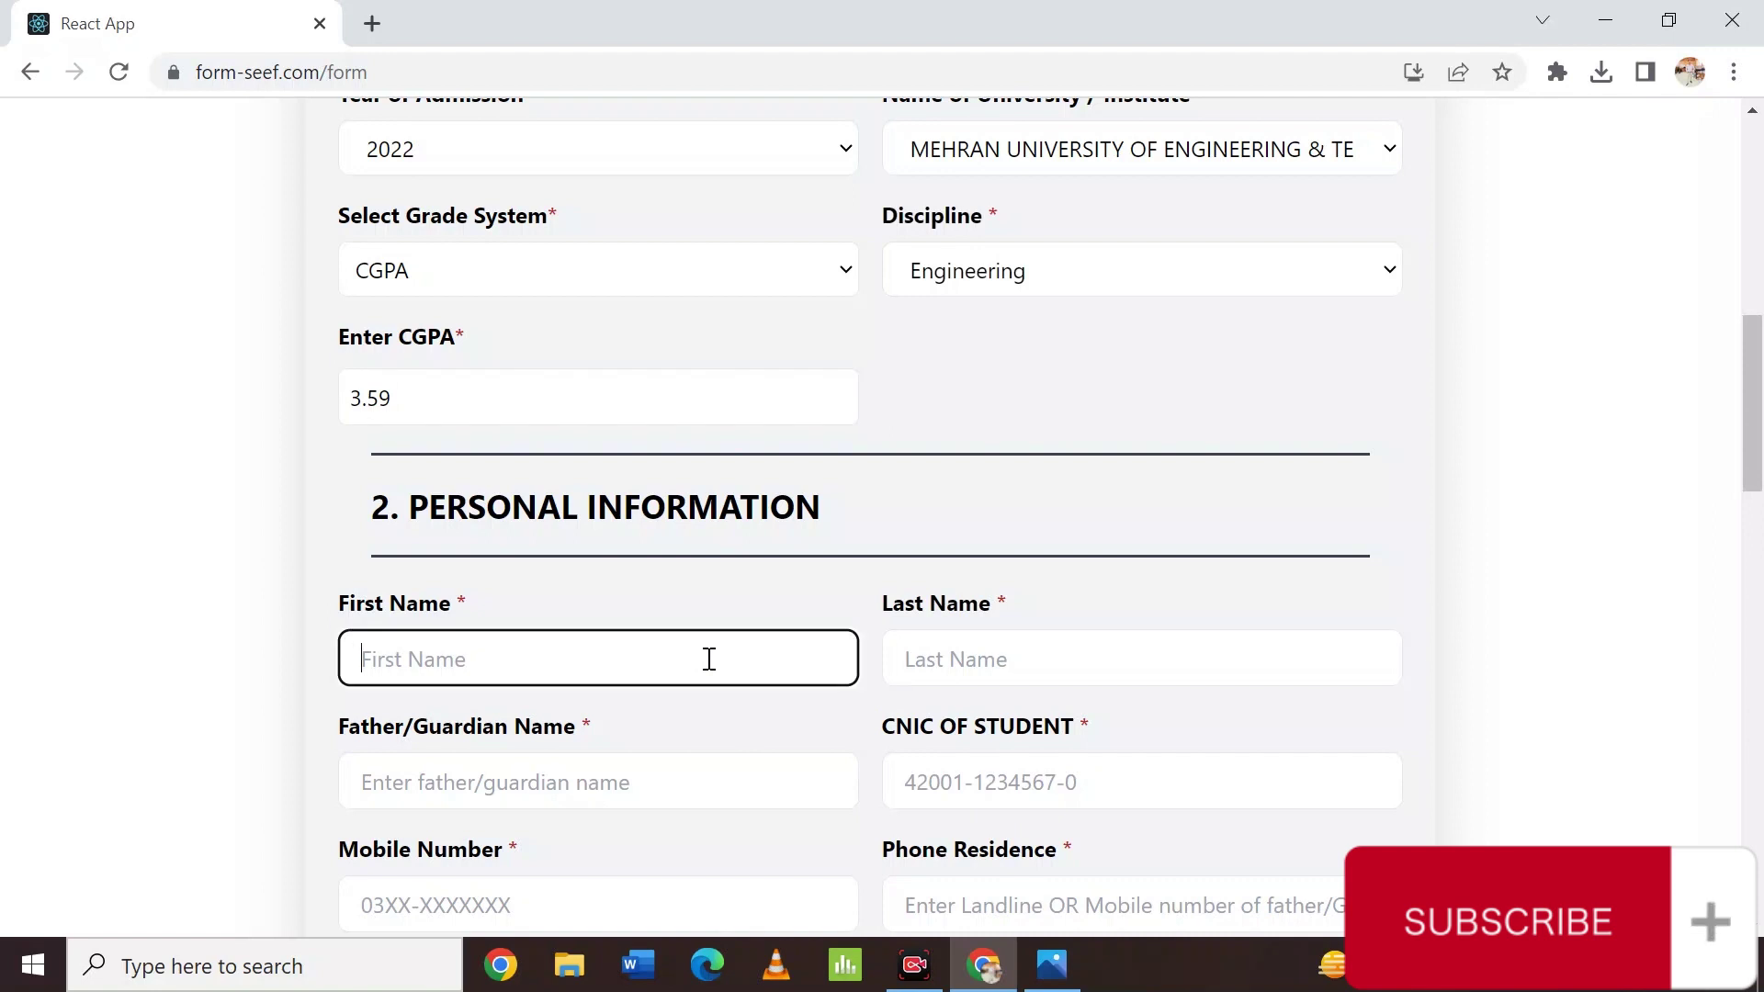
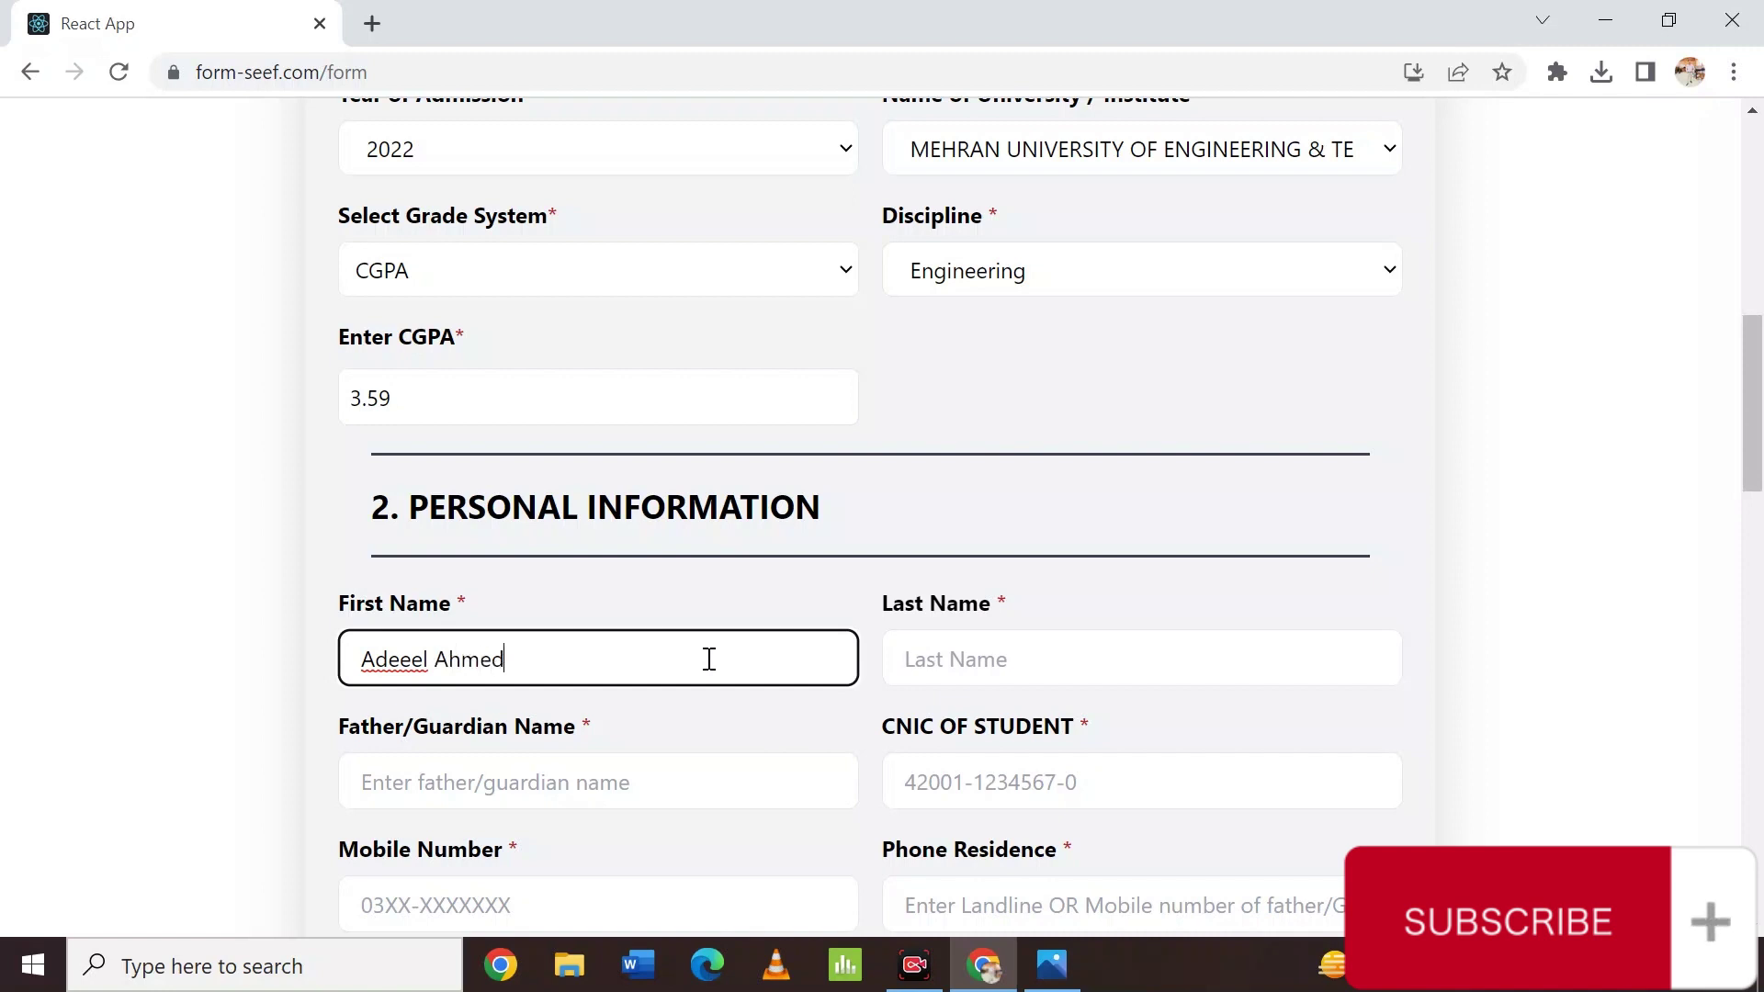
pyautogui.press('Tab')
pyautogui.click(401, 671)
pyautogui.press('BackSpace')
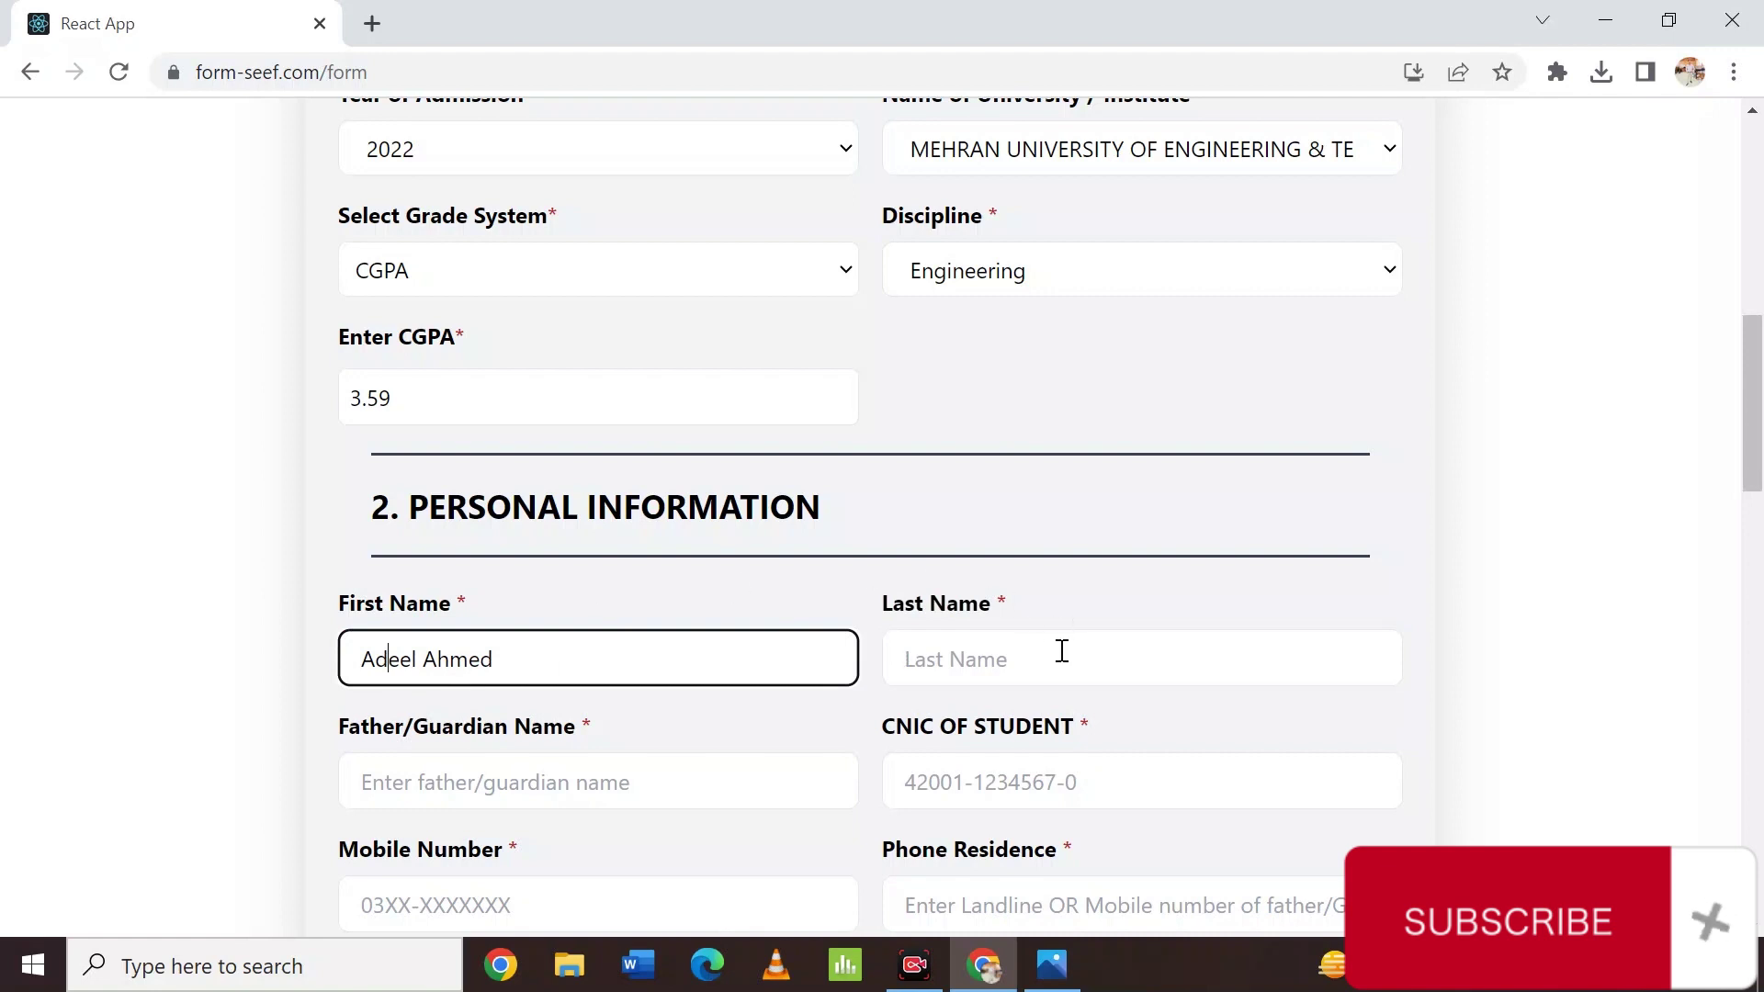
pyautogui.click(1062, 654)
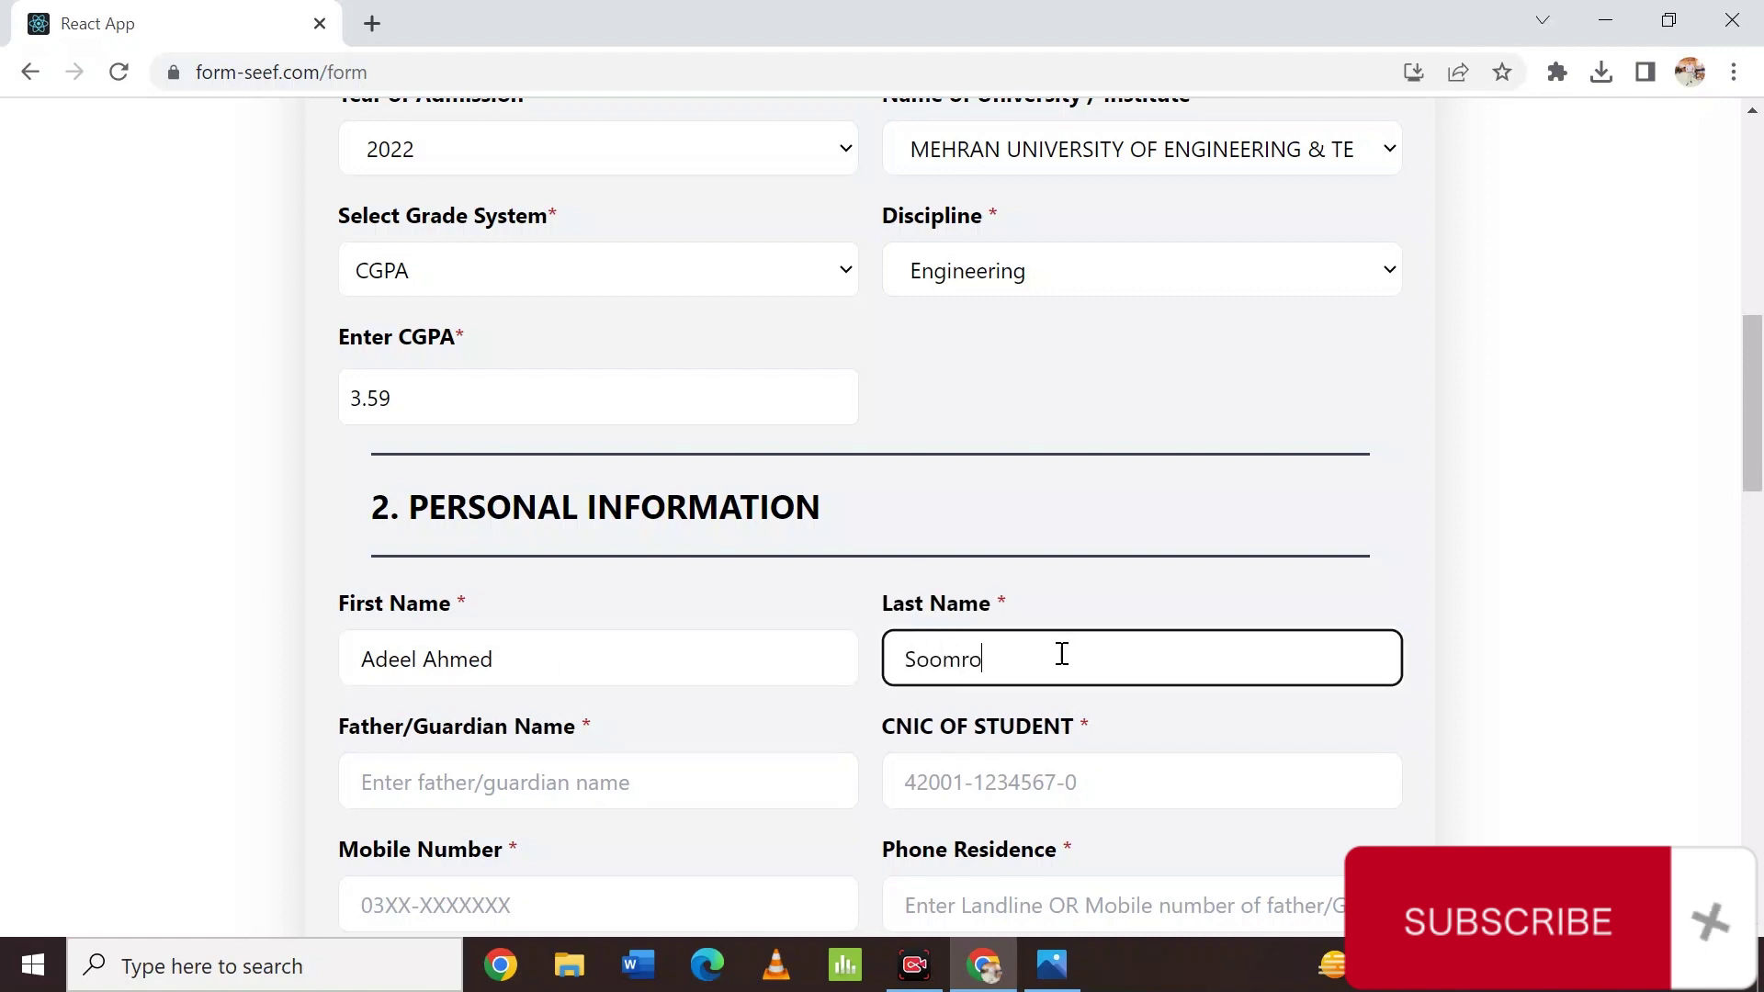
# Enter the father's name and fill the student CNIC from the autofill suggestion.
pyautogui.press('Tab')
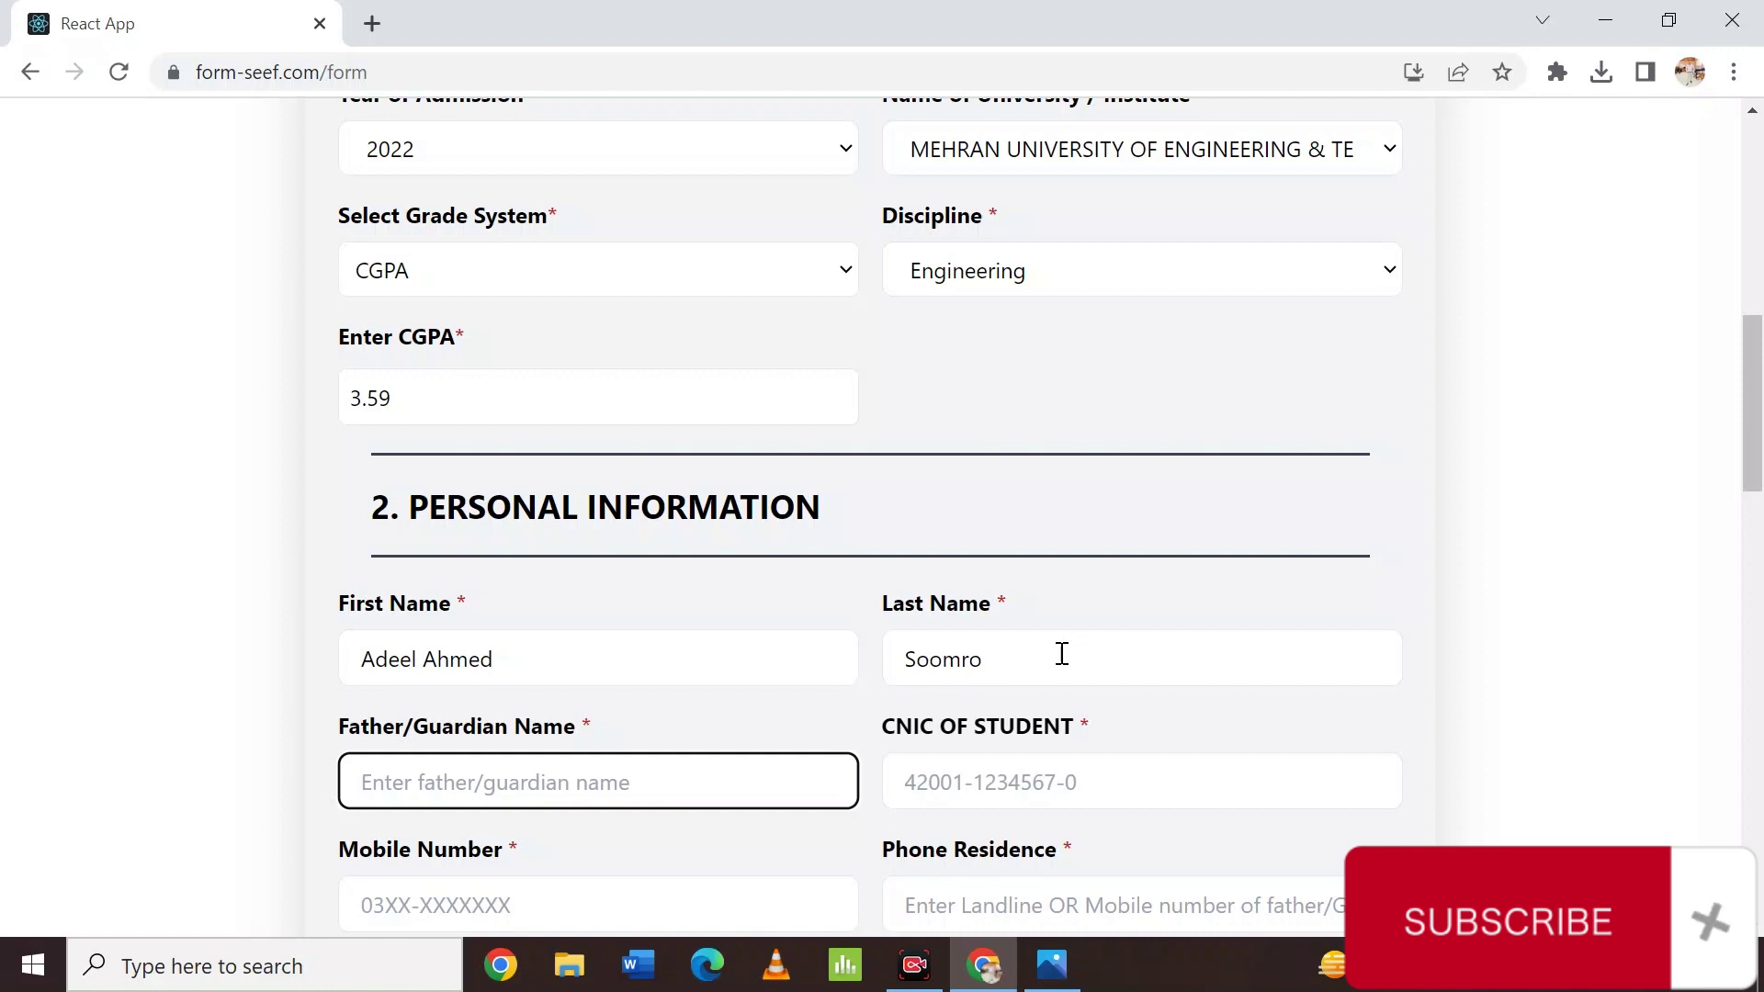
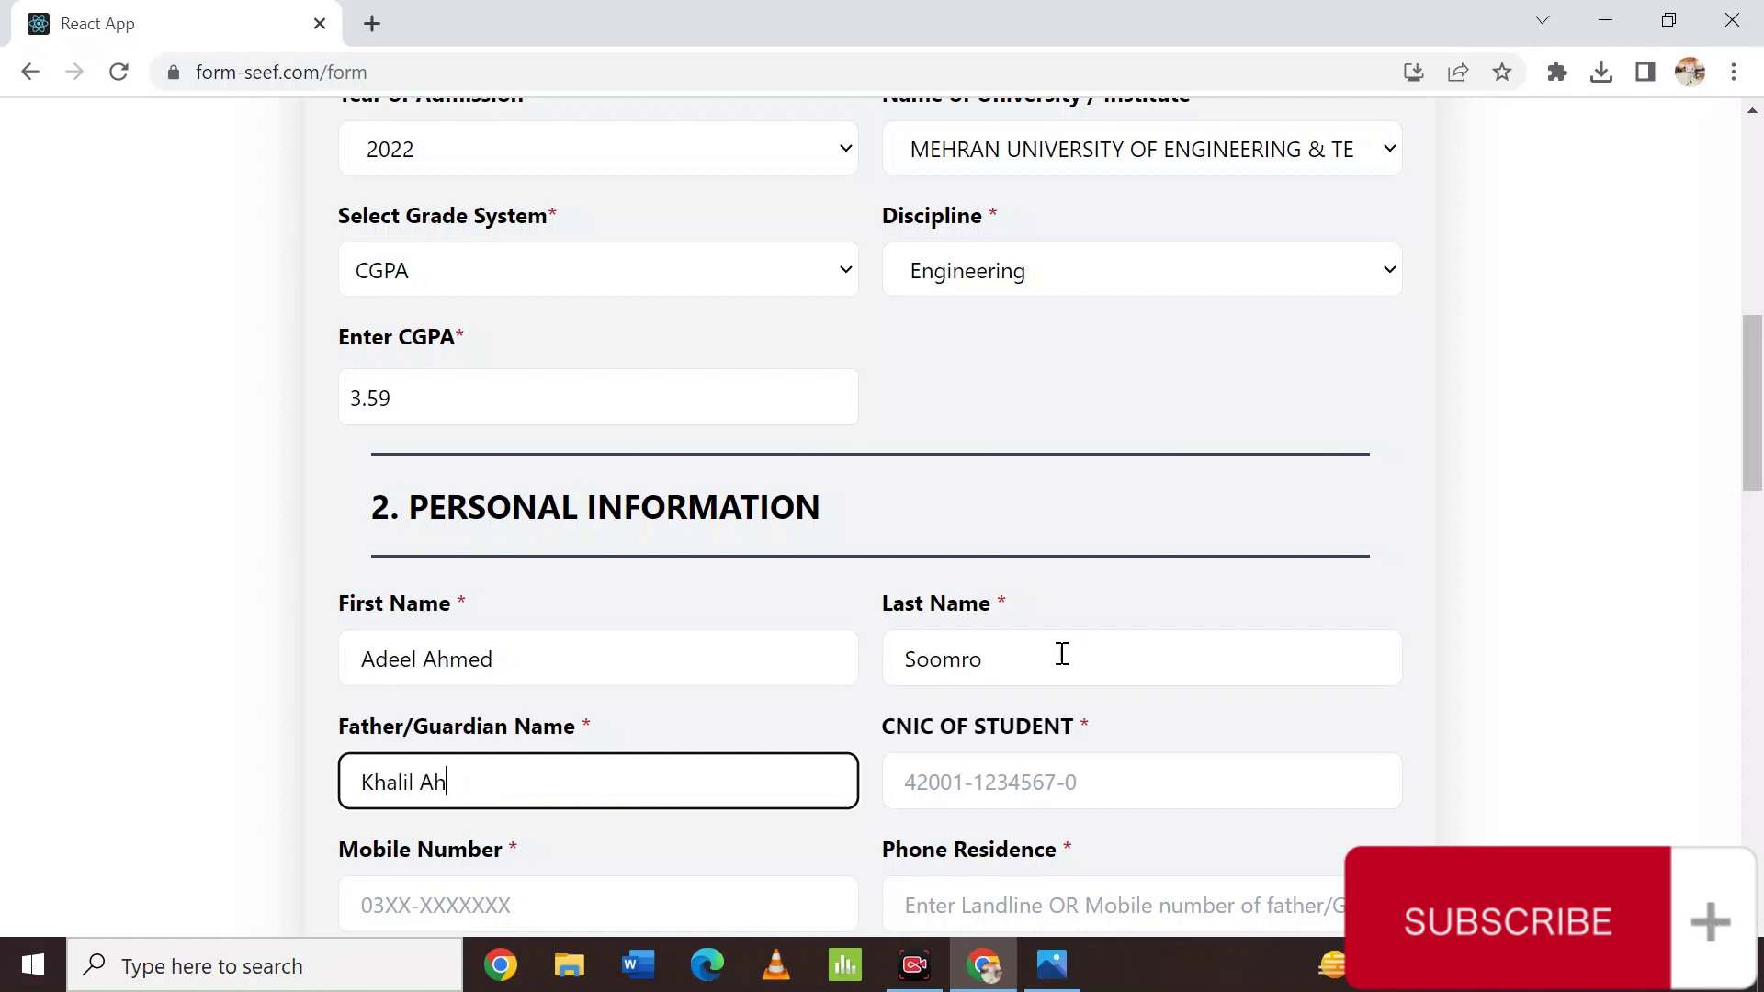
pyautogui.press('Tab')
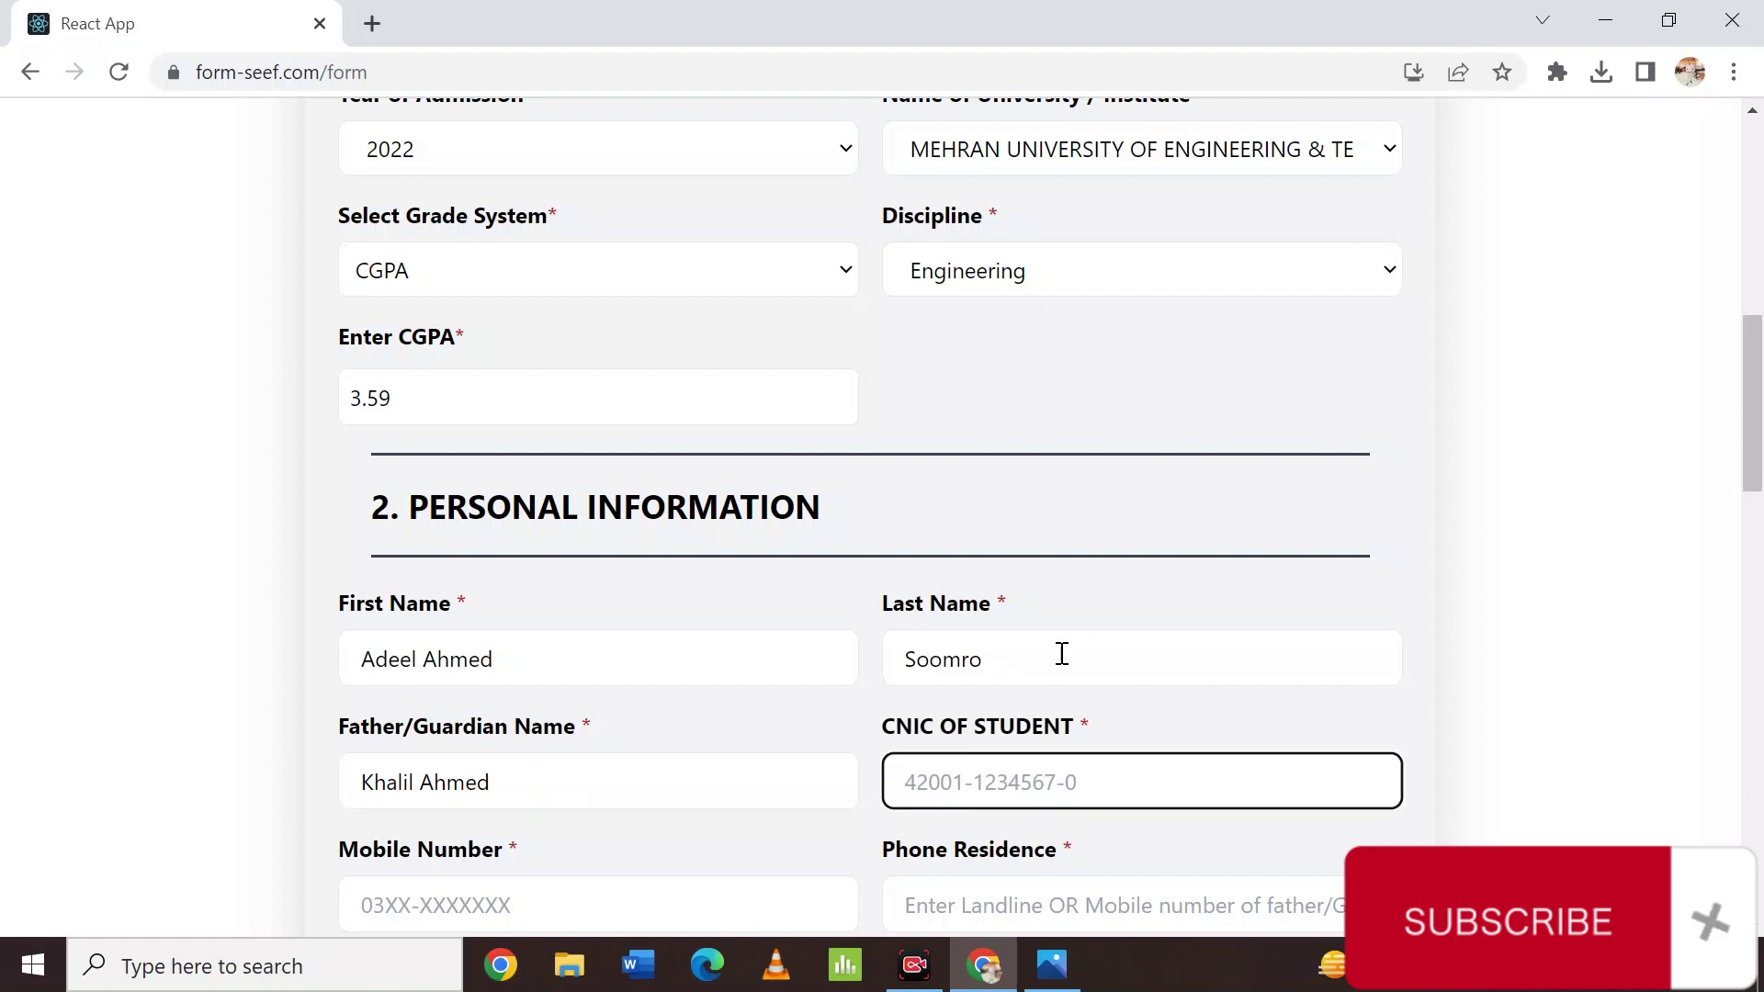
pyautogui.write('454')
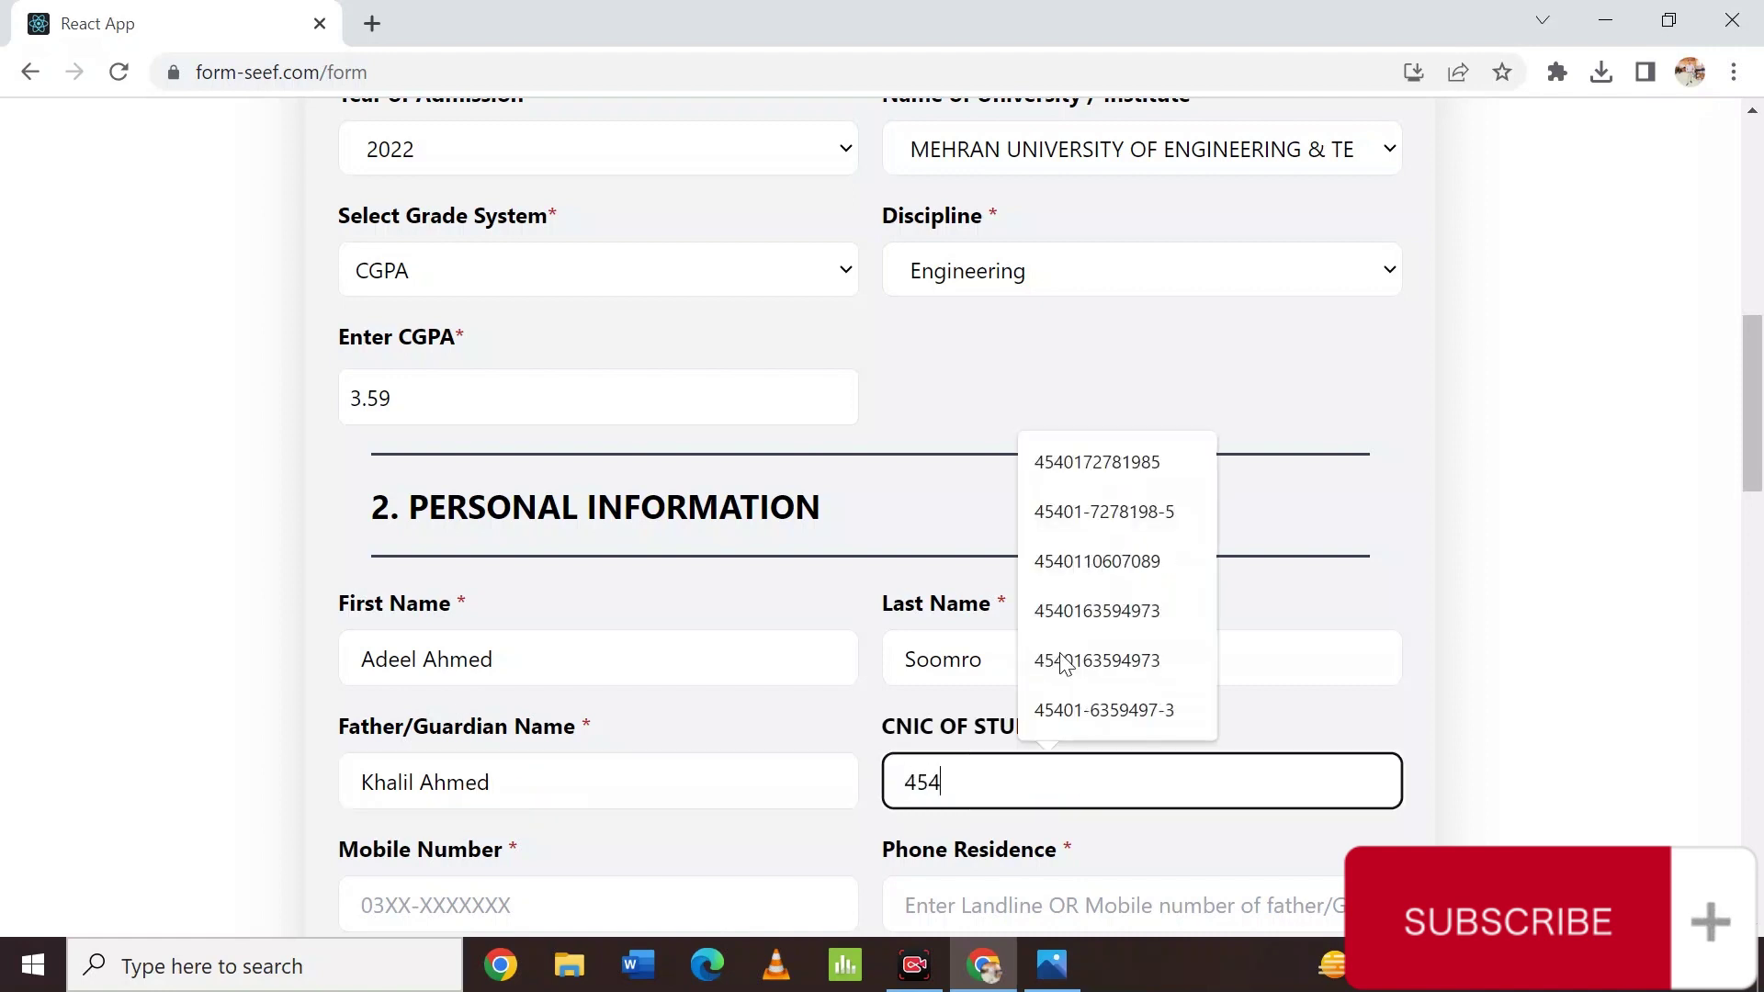
pyautogui.click(1127, 469)
# Enter the student's mobile number and put NIL in Phone Residence.
pyautogui.scroll(-5, 1157, 705)
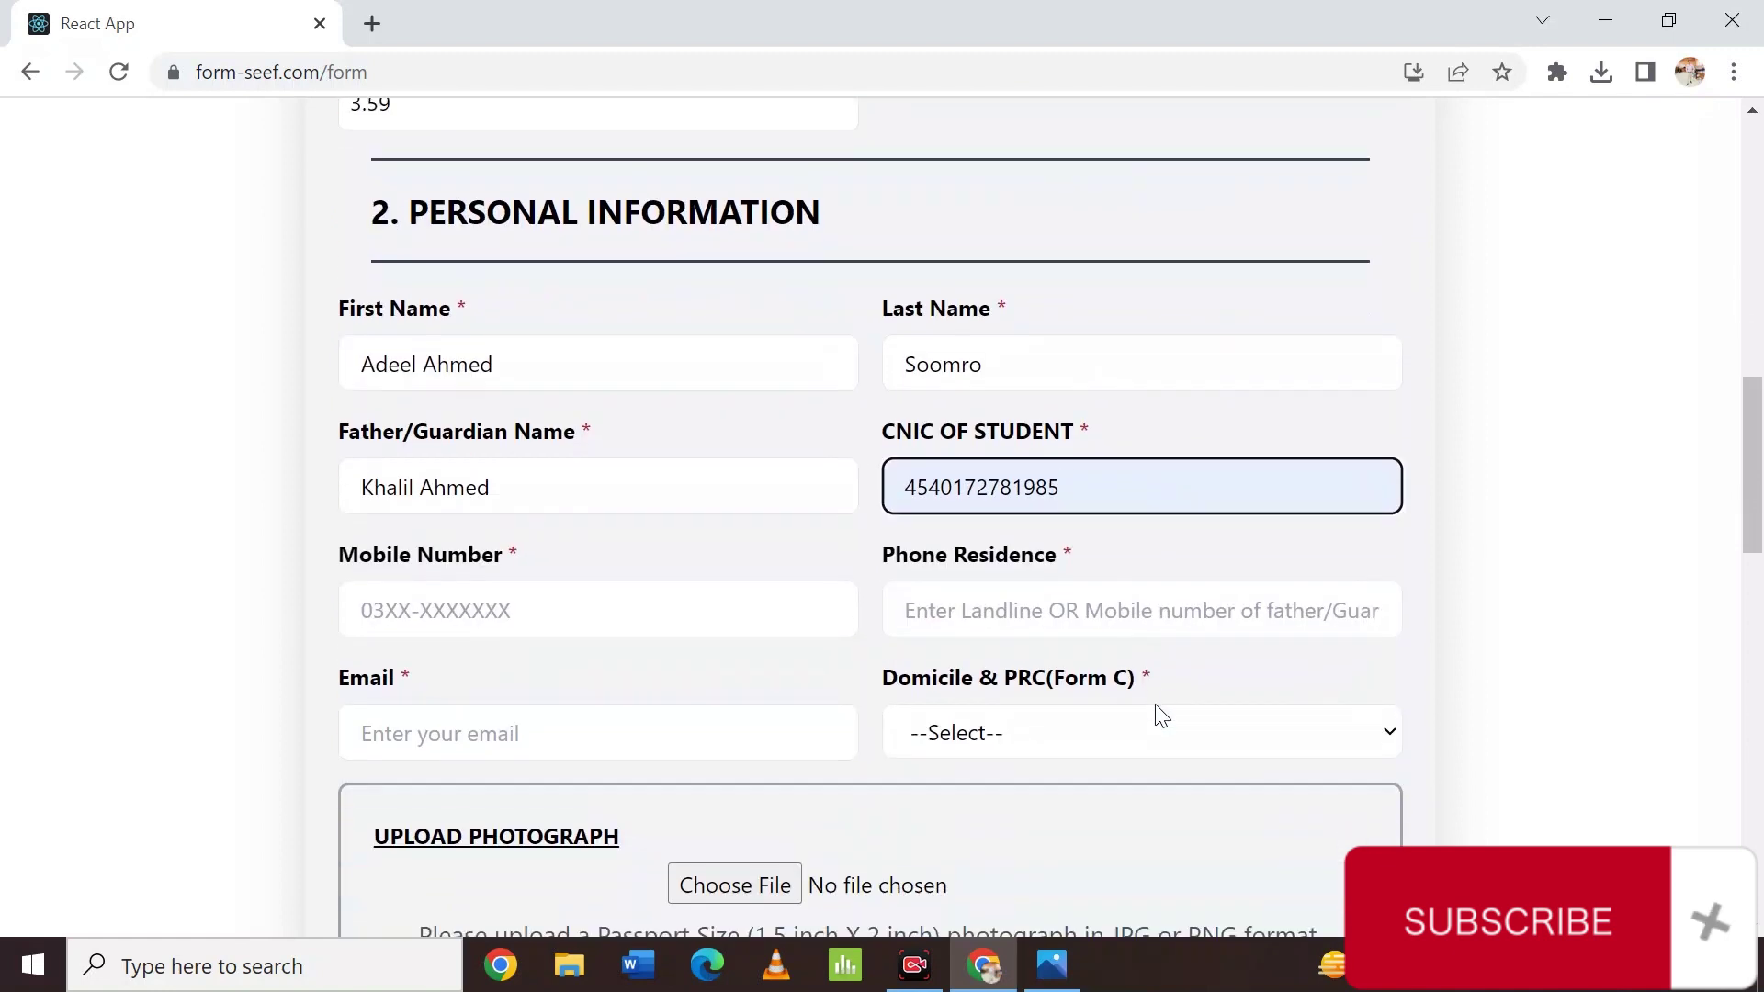
pyautogui.click(570, 505)
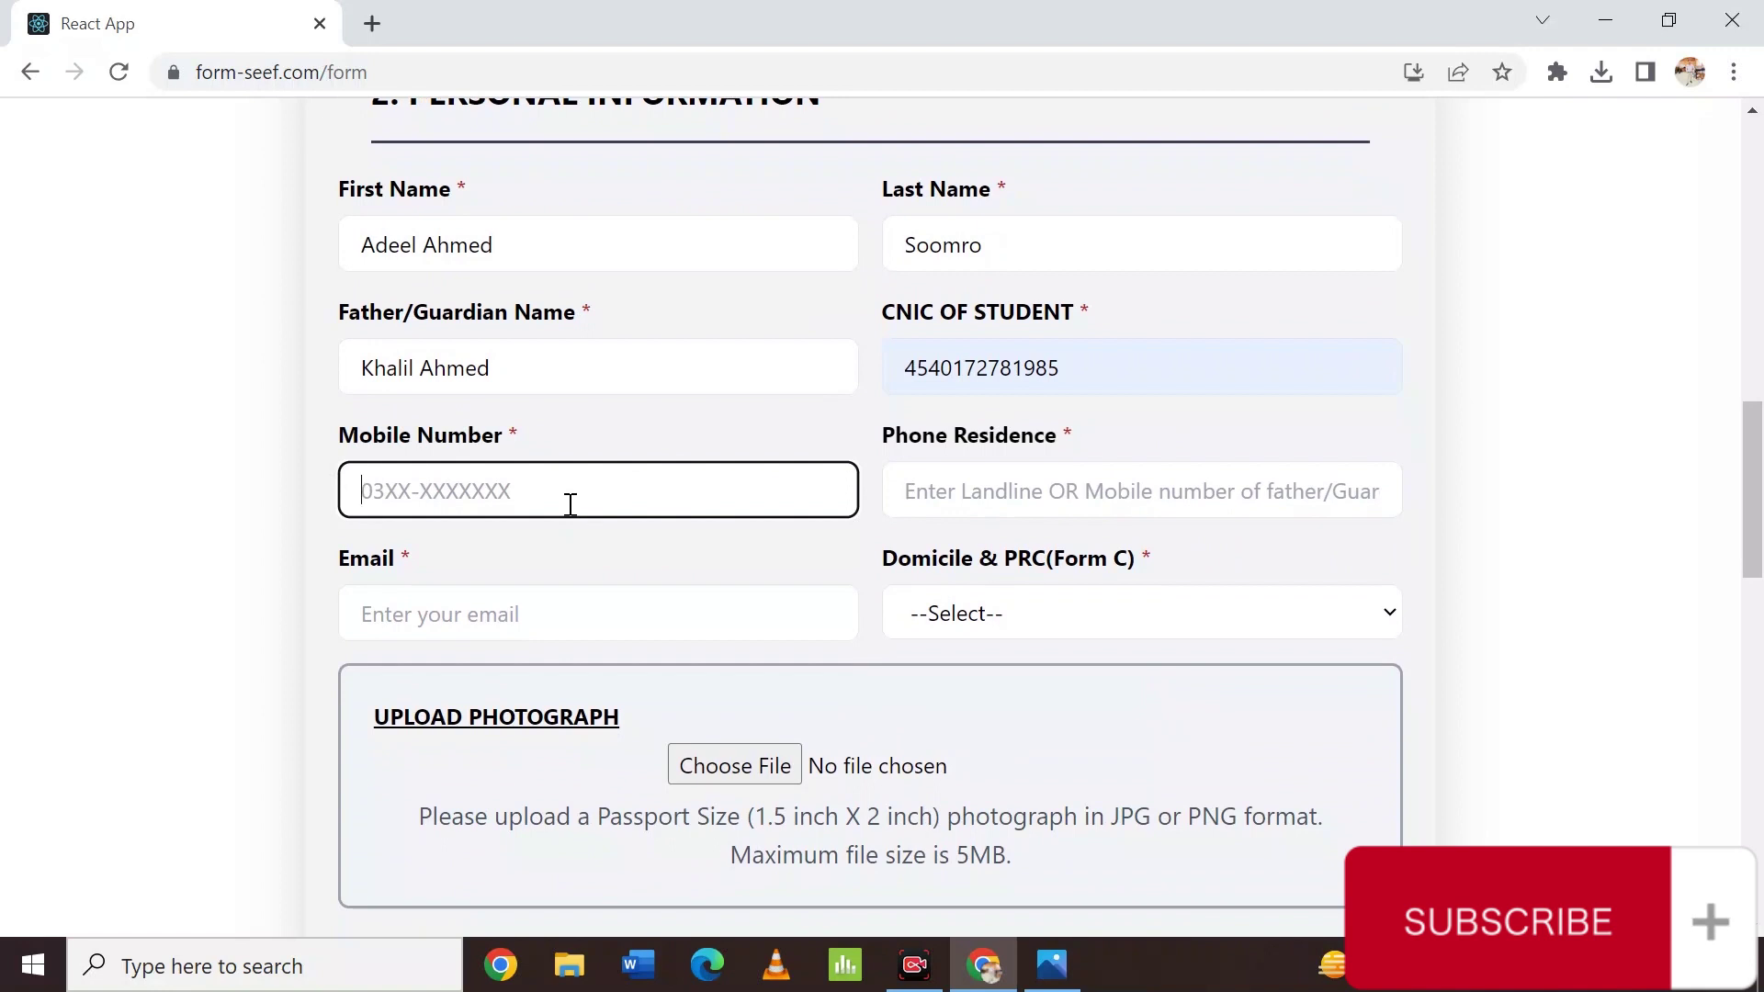
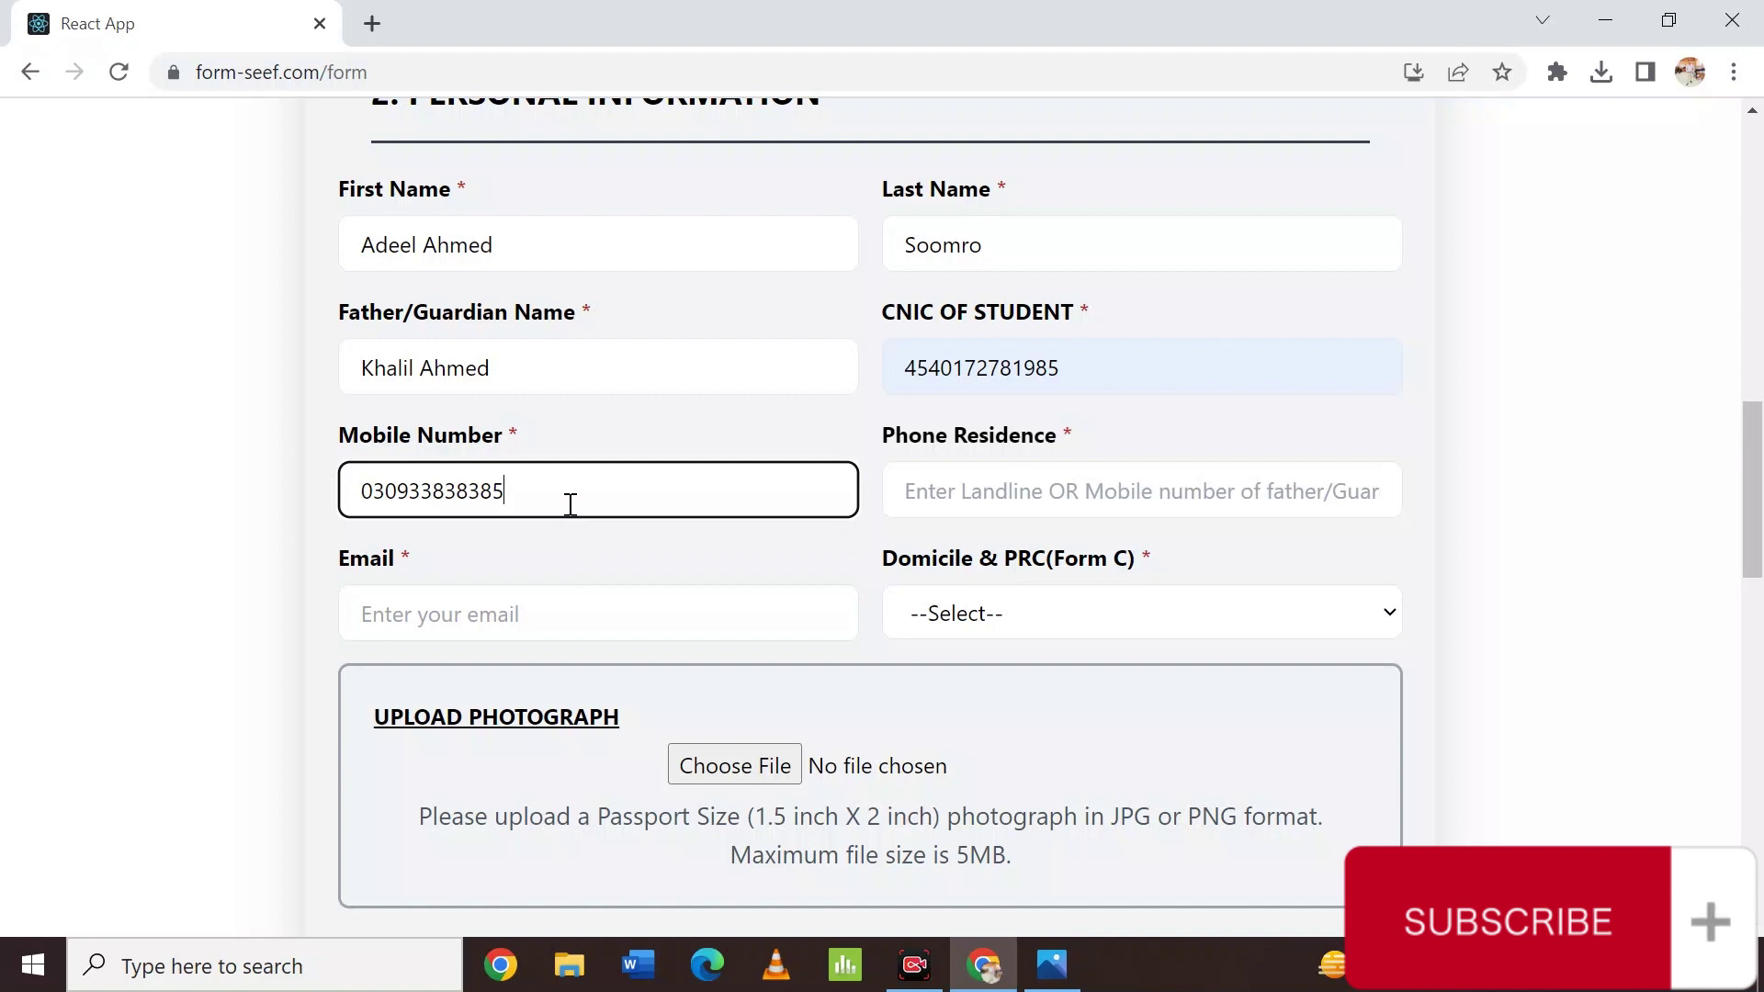
pyautogui.press('Tab')
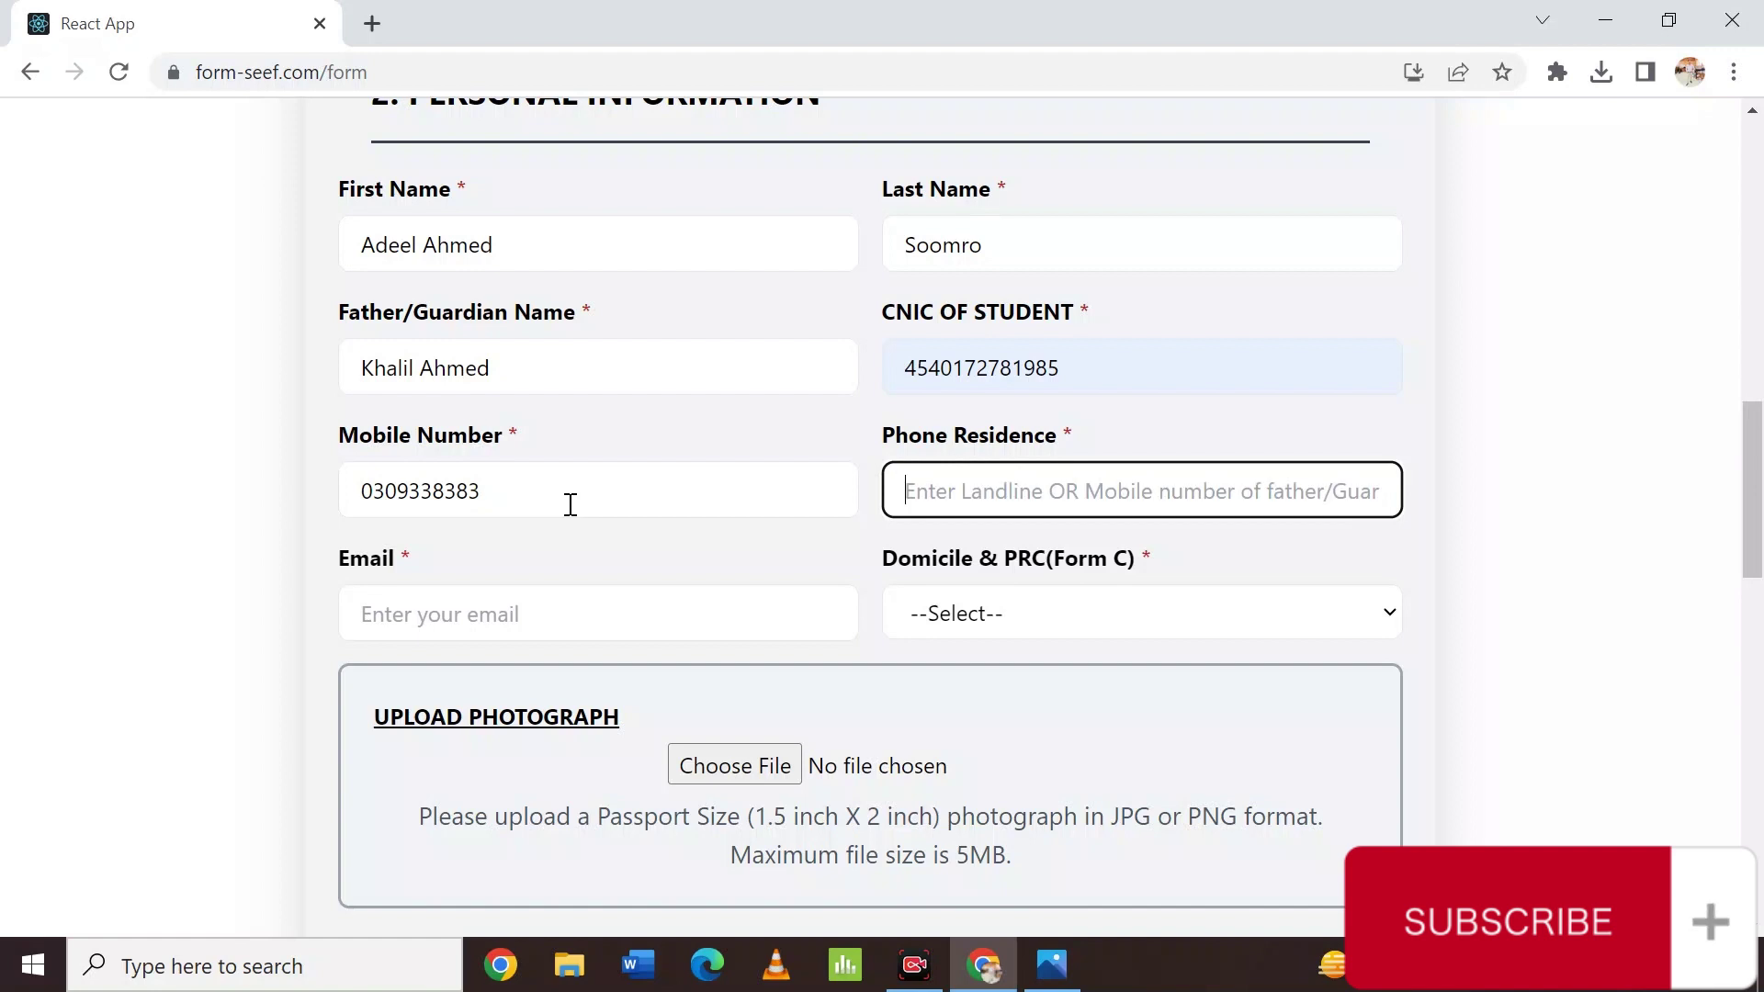
pyautogui.write('/')
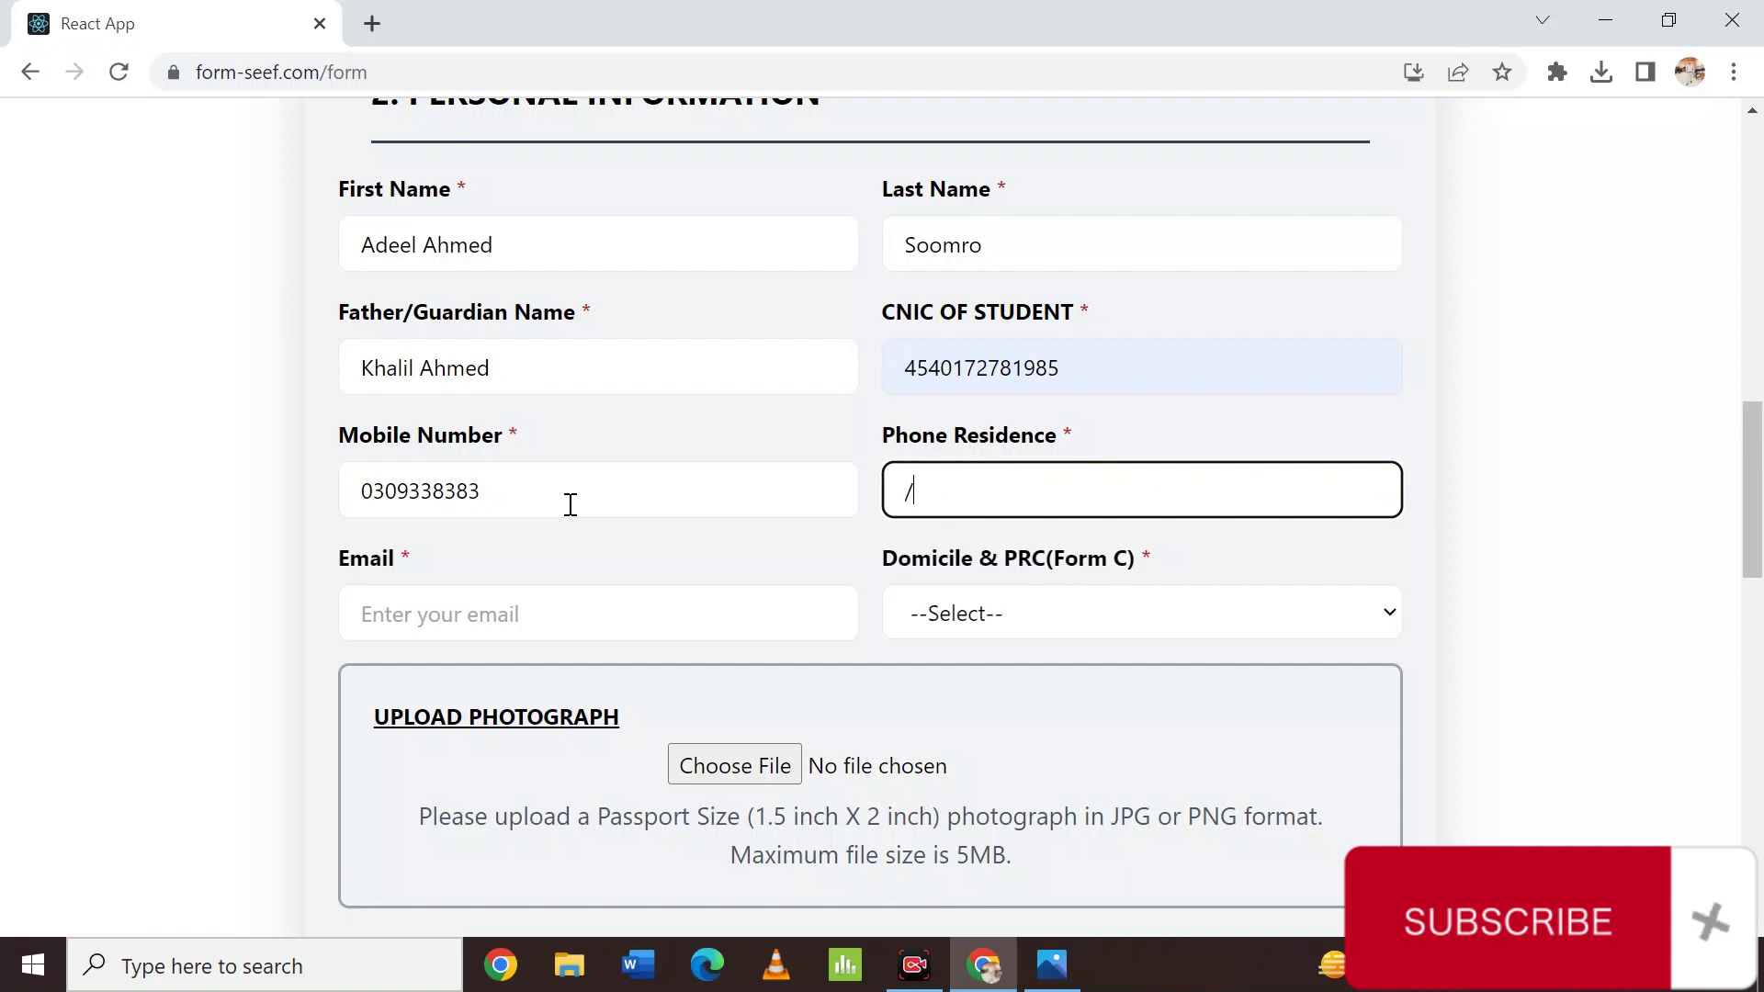
pyautogui.press('BackSpace')
pyautogui.write('e')
pyautogui.press('BackSpace')
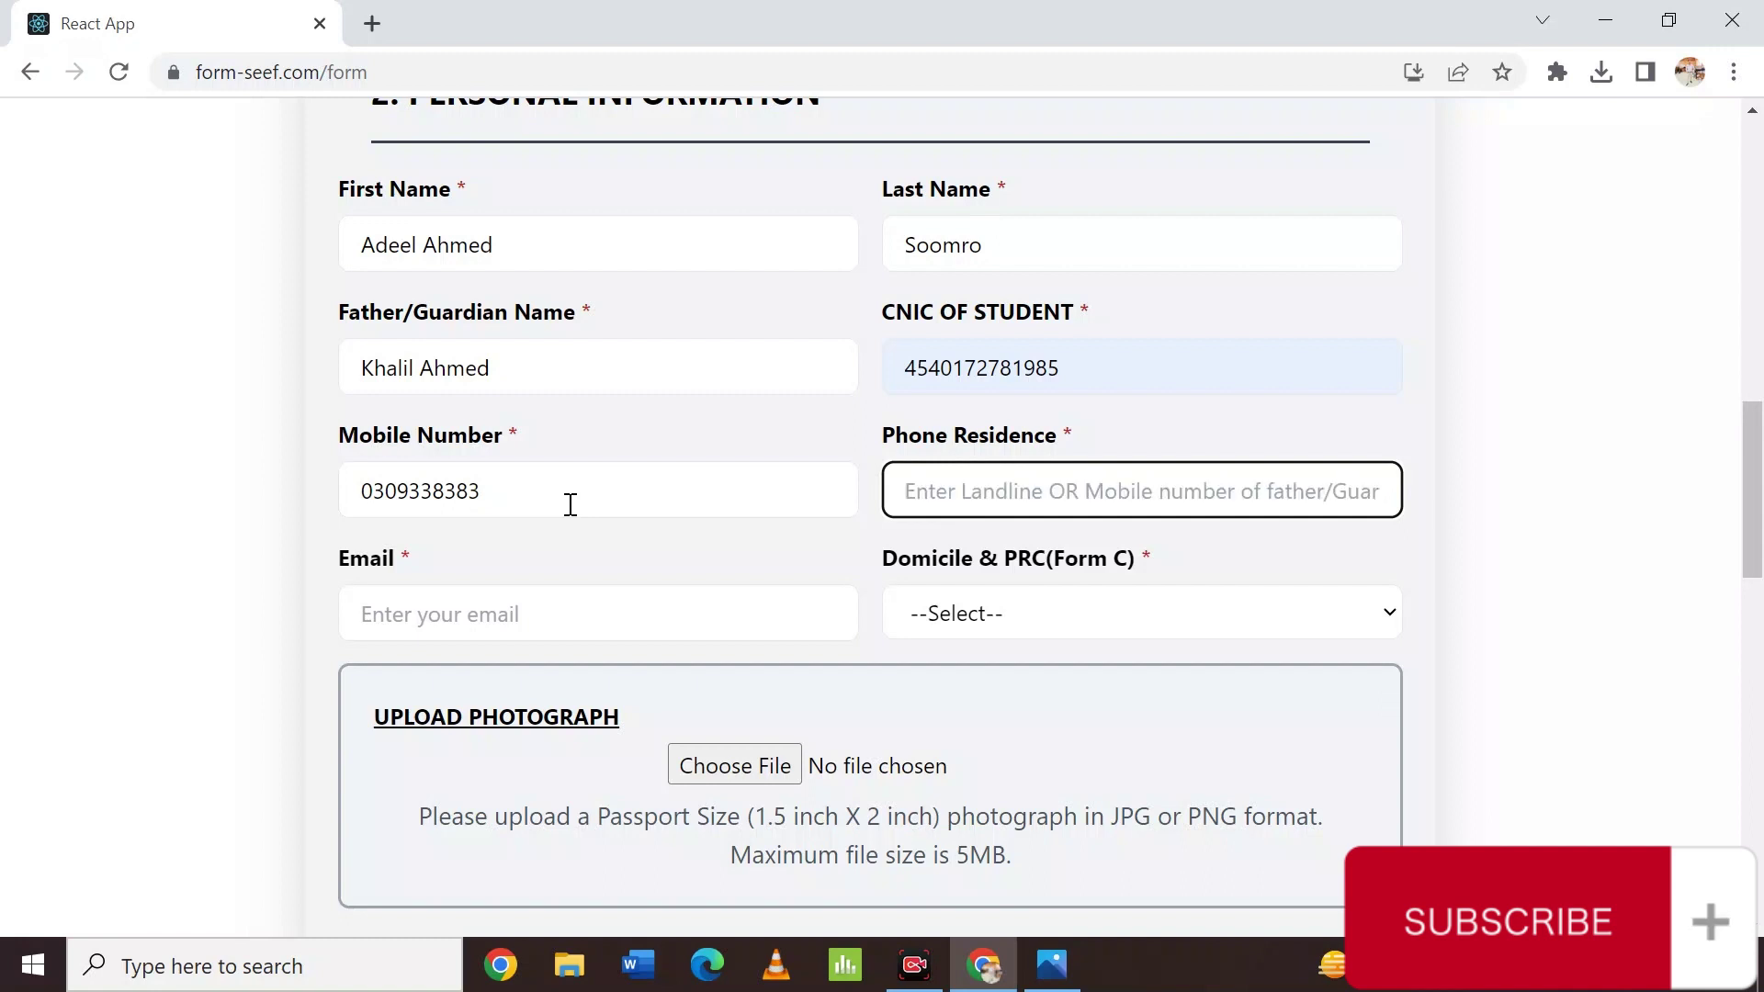
pyautogui.write('NIL')
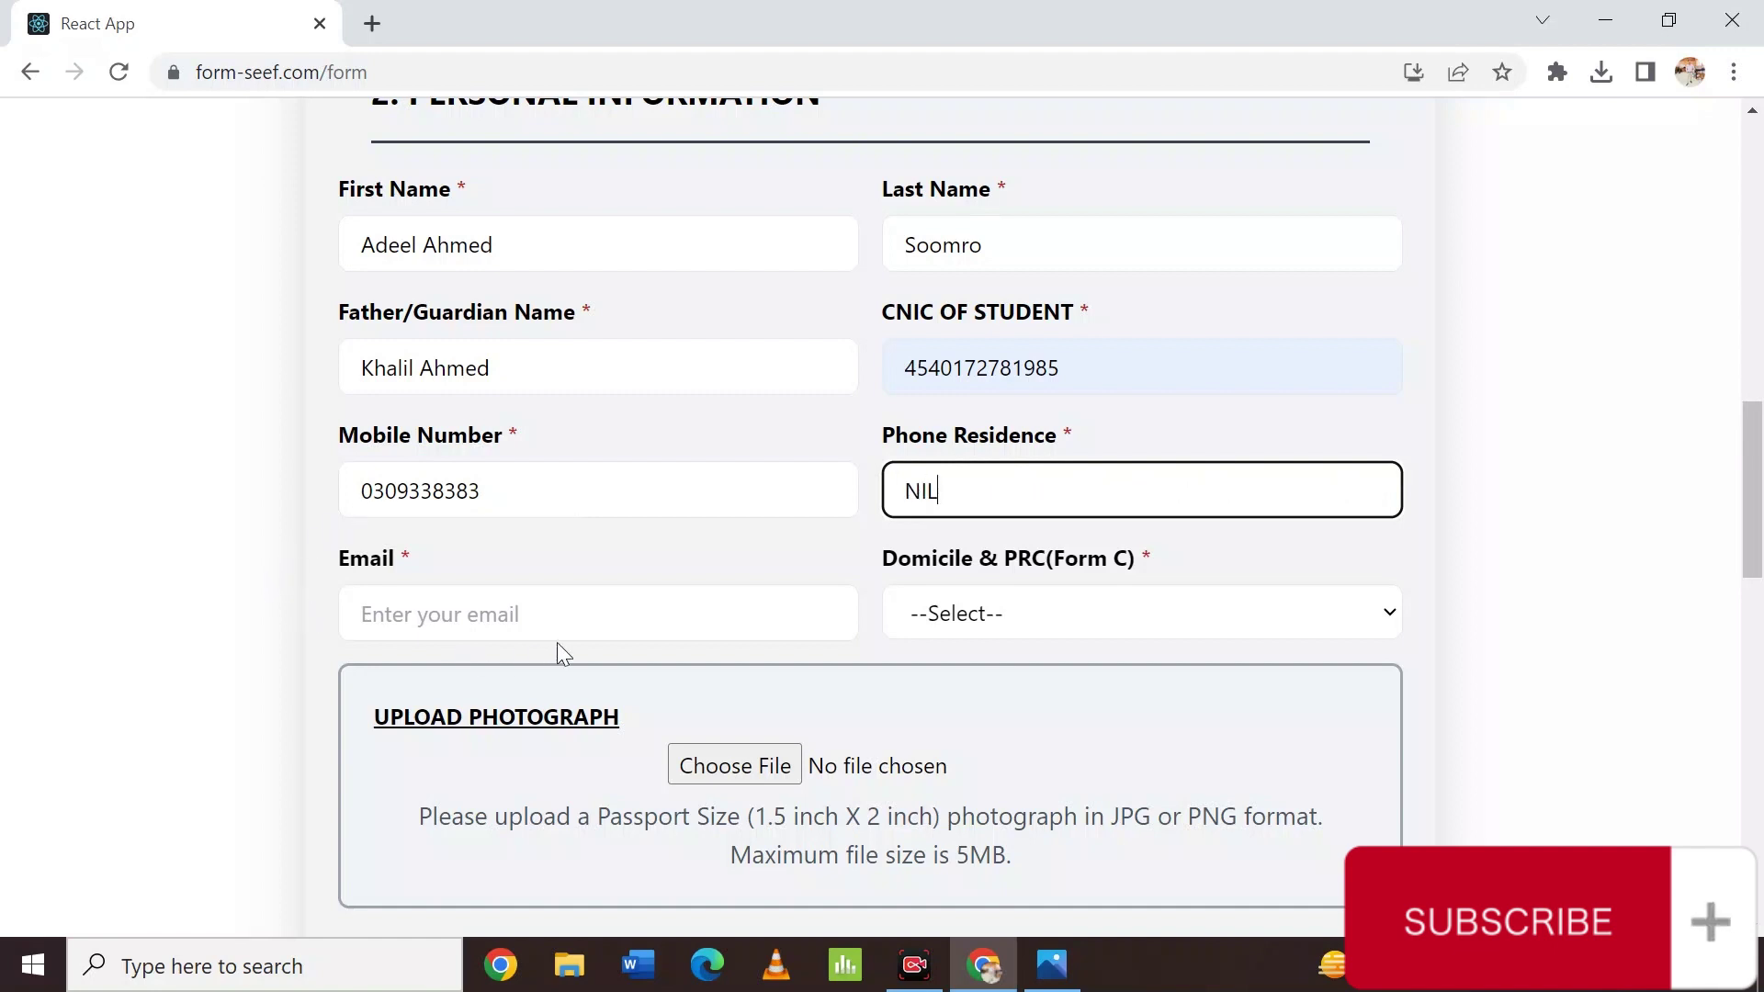
# Fill the email from the autofill suggestion and add a missing digit to the mobile number.
pyautogui.click(551, 601)
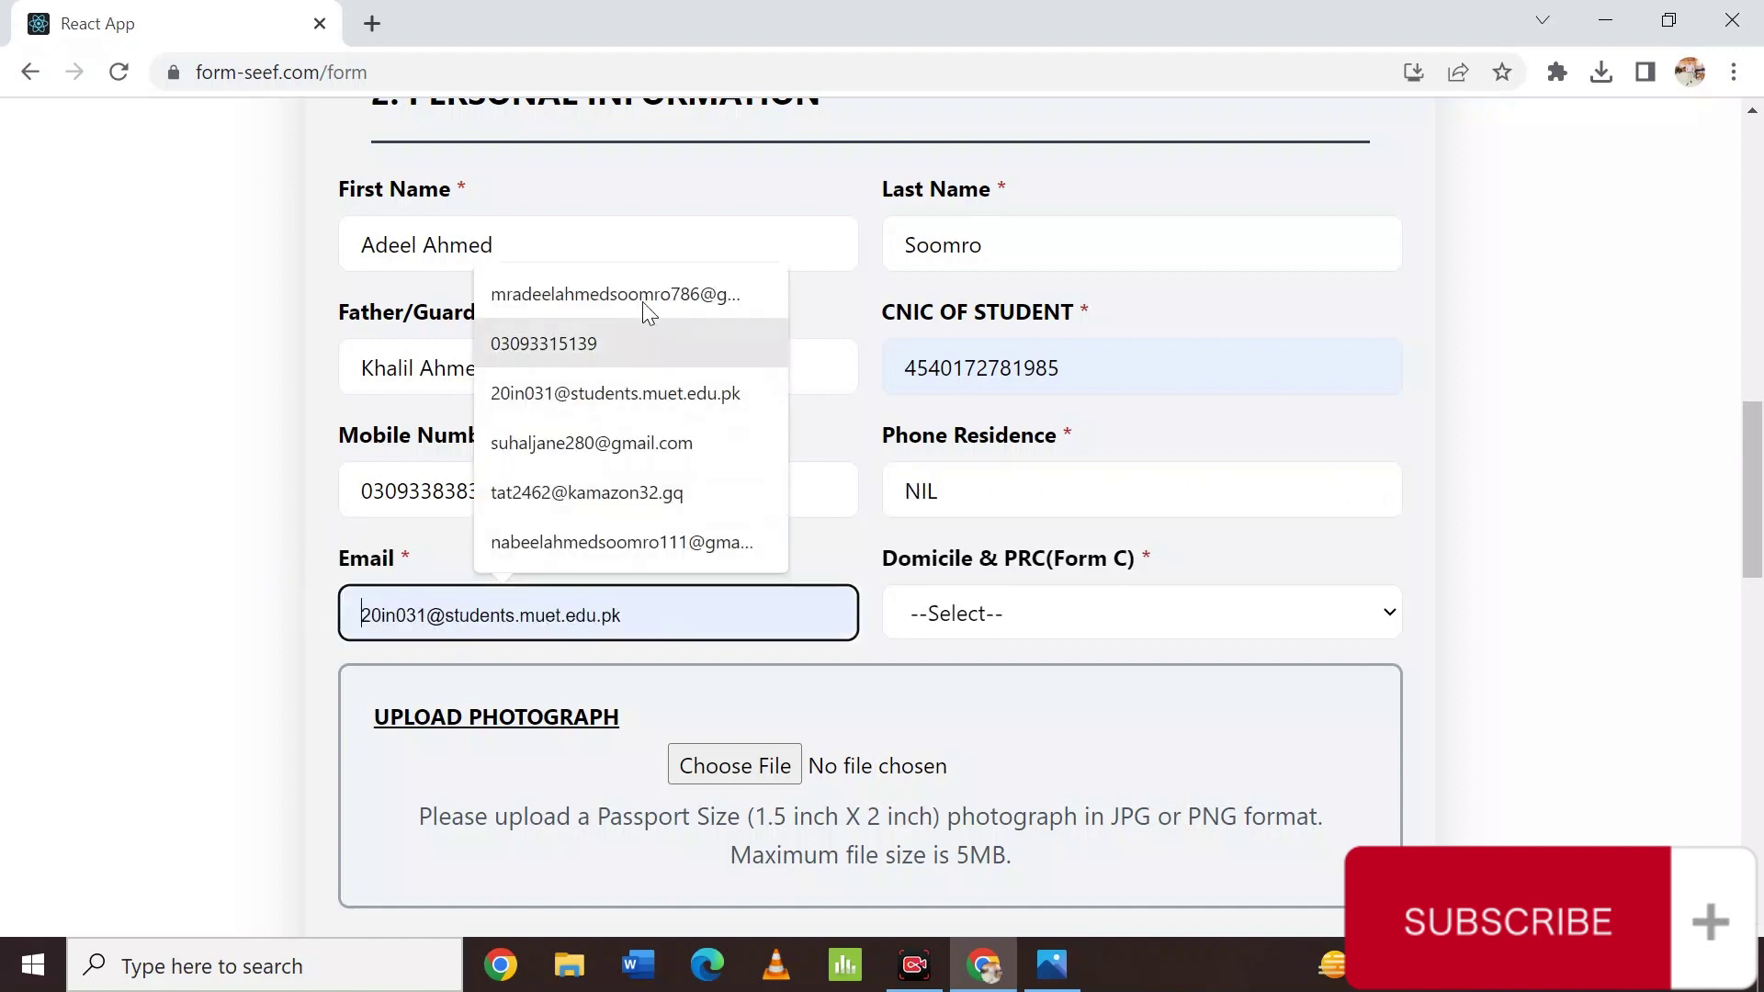
pyautogui.click(660, 281)
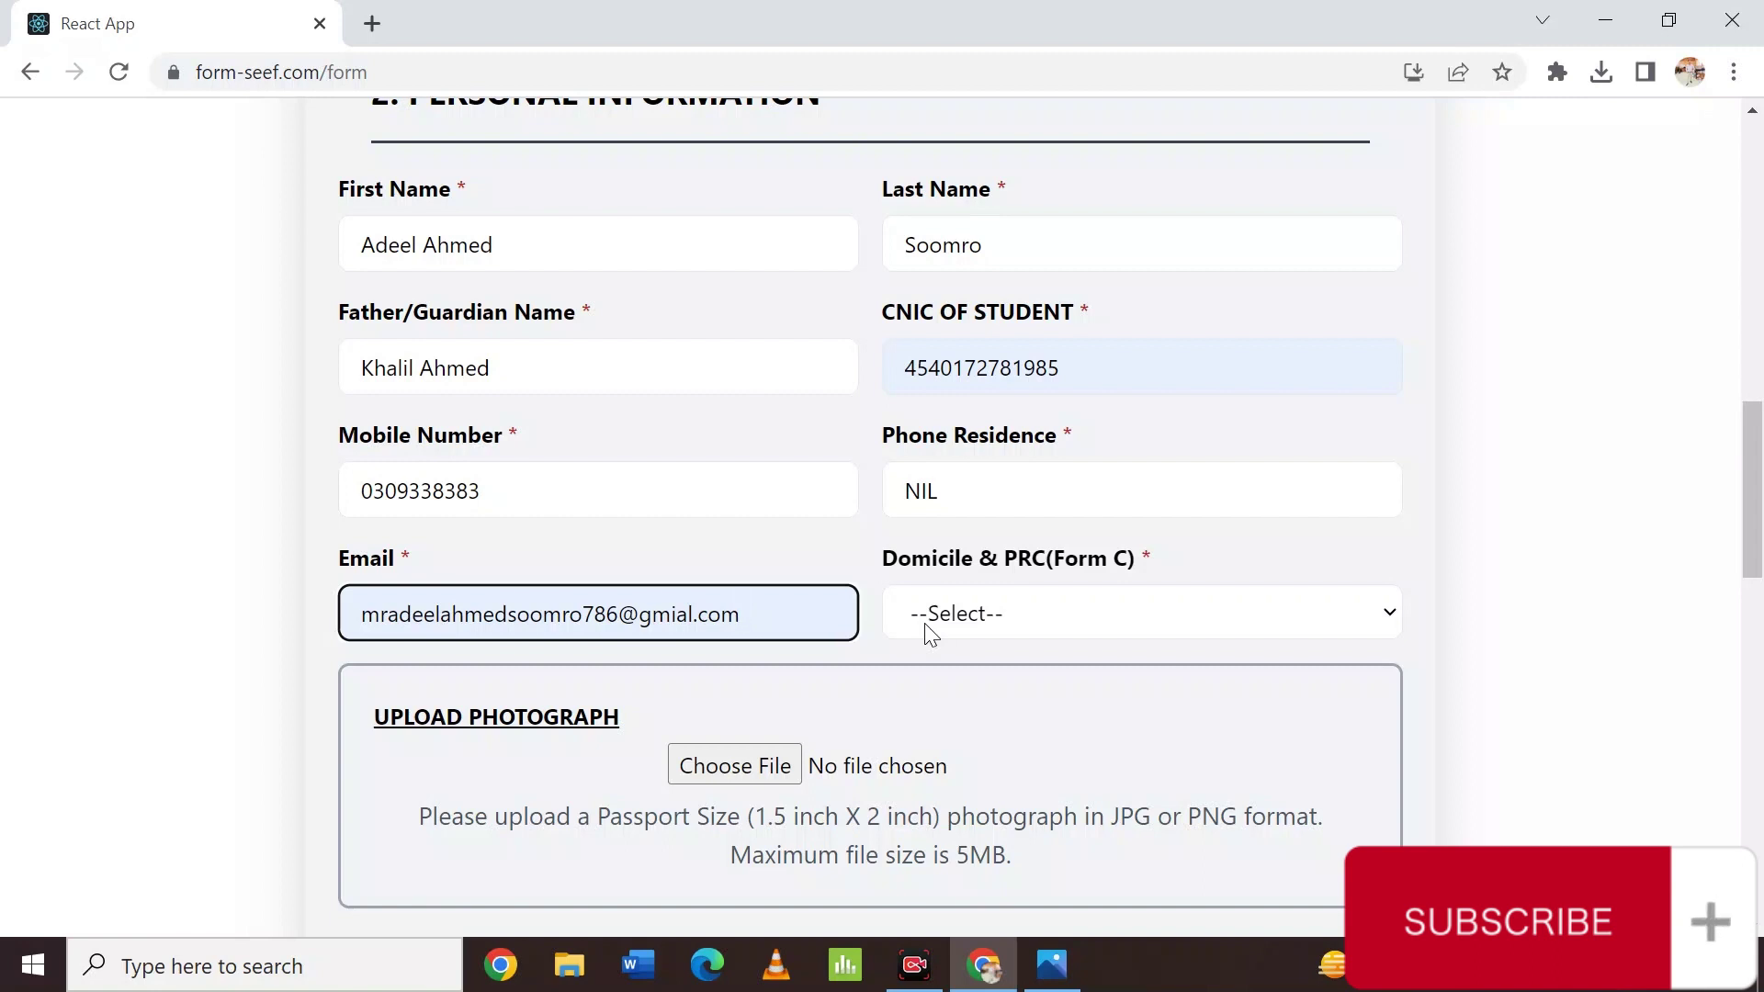
pyautogui.click(558, 505)
pyautogui.write('7')
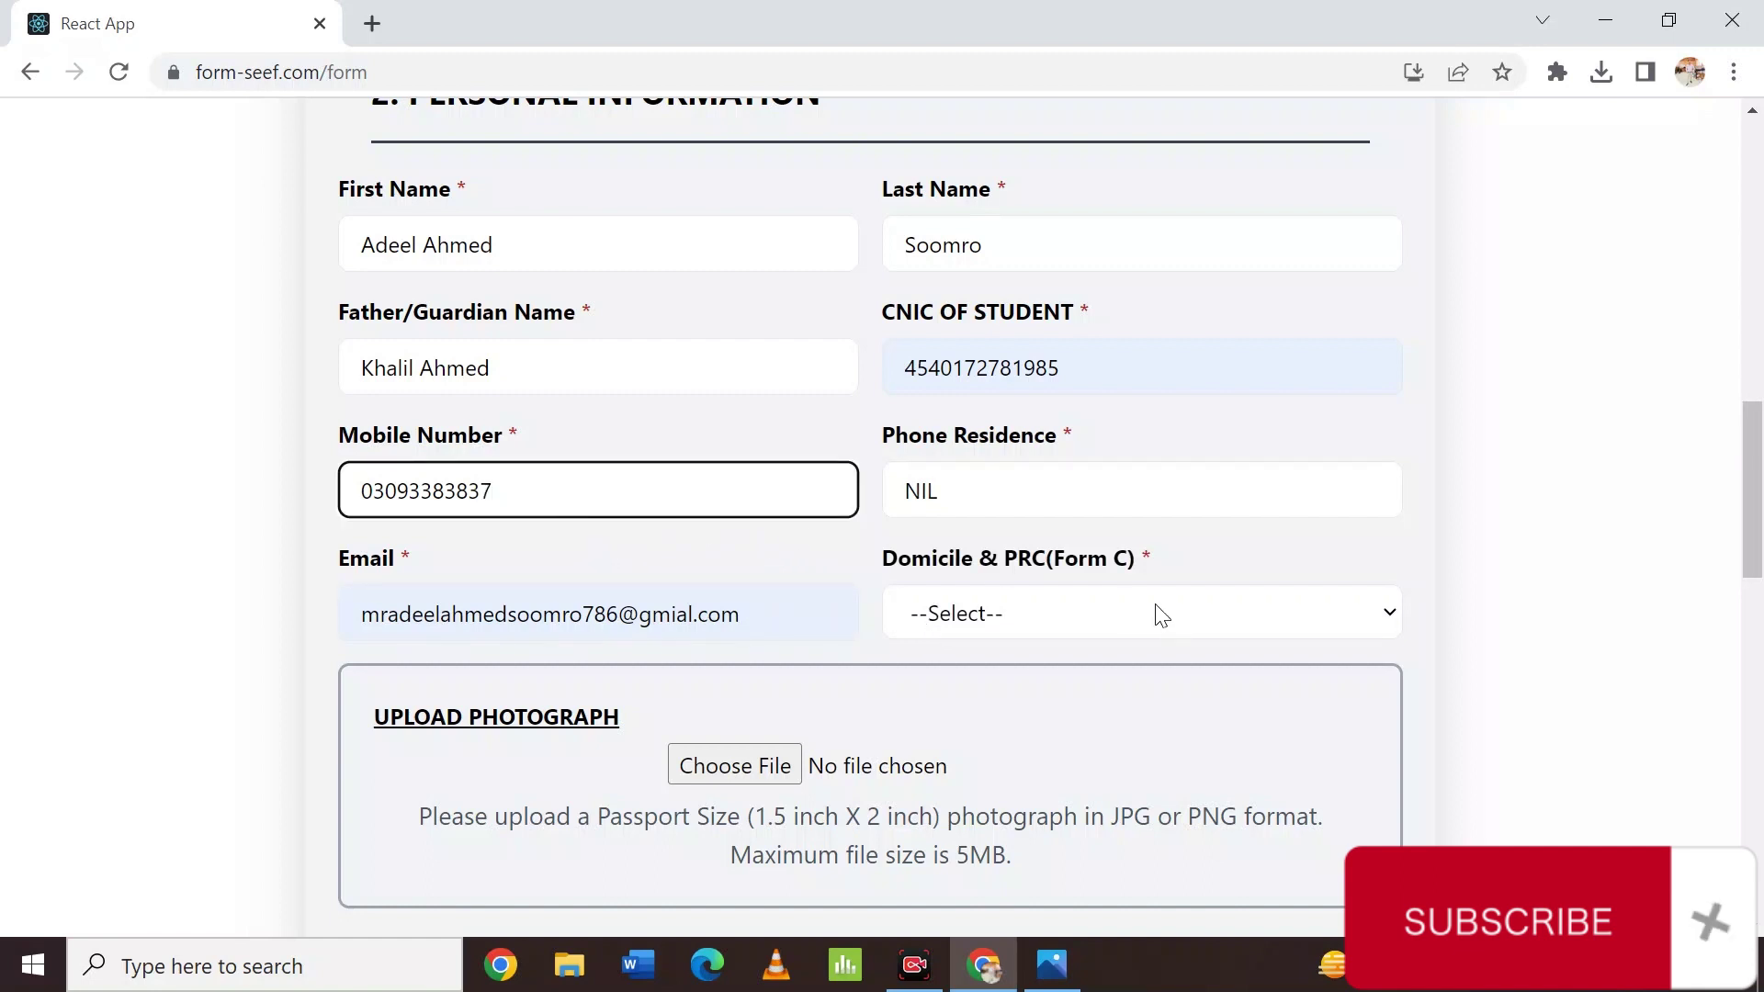
# Set Domicile & PRC (Form C) to Shaheed BenazirAbad.
pyautogui.click(1137, 622)
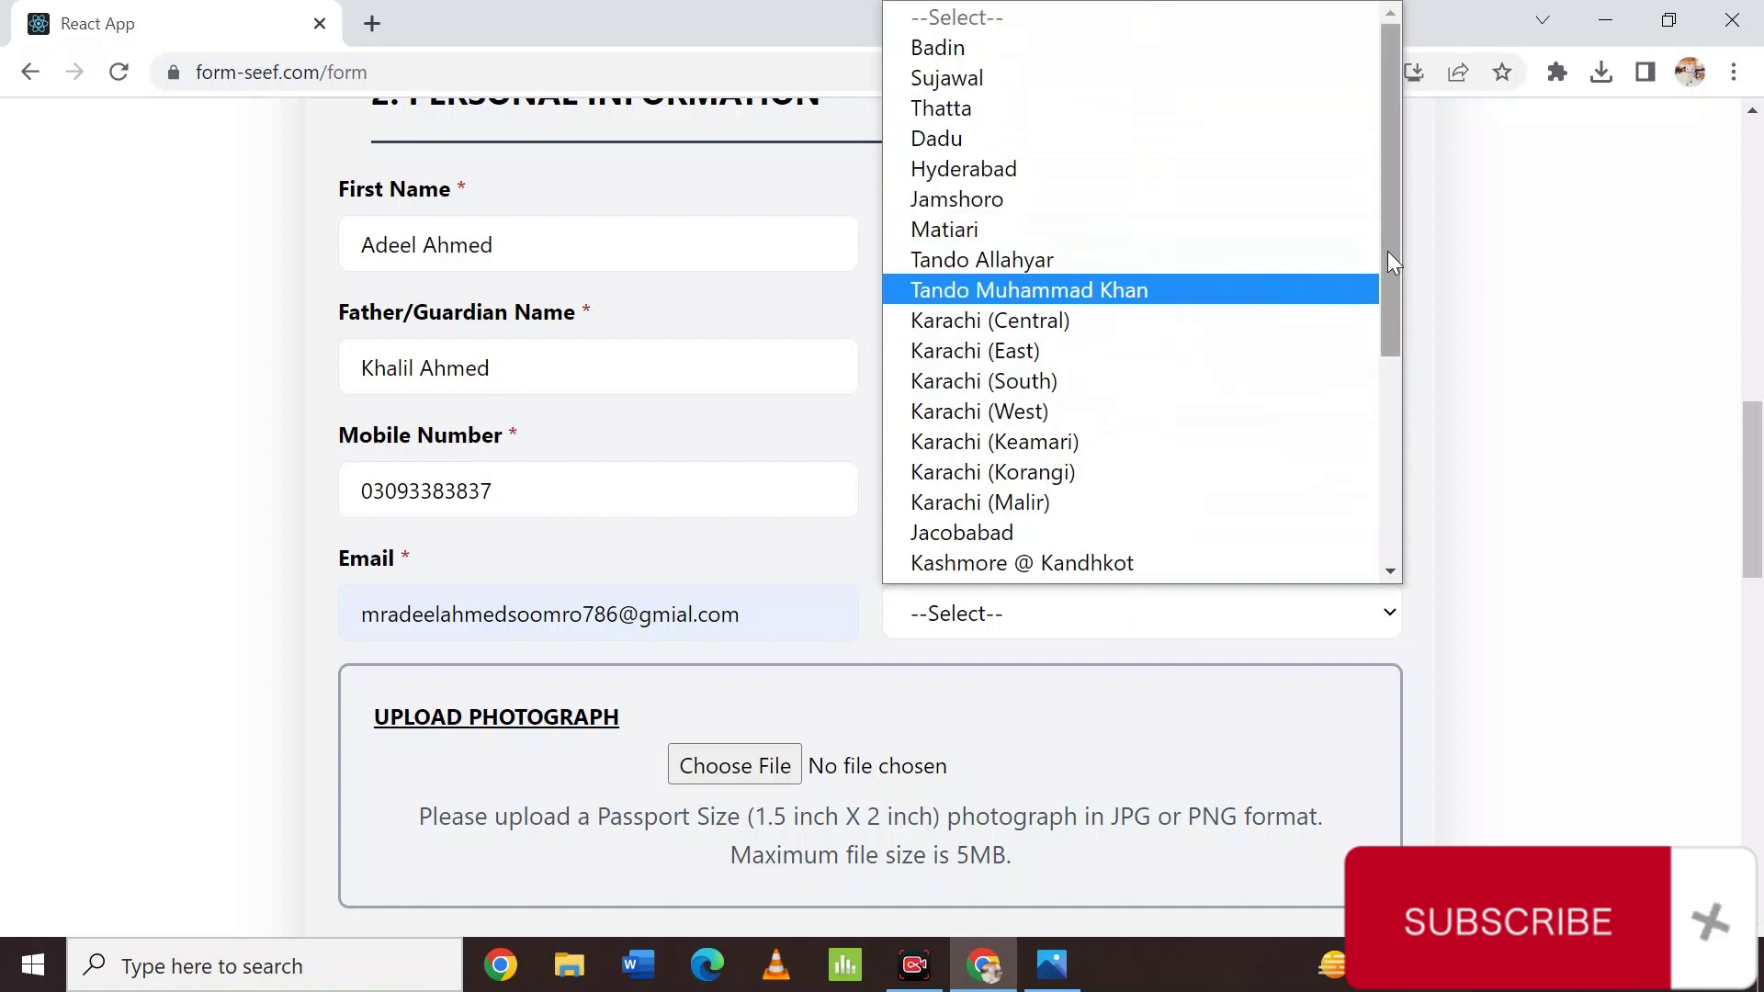
pyautogui.click(1553, 711)
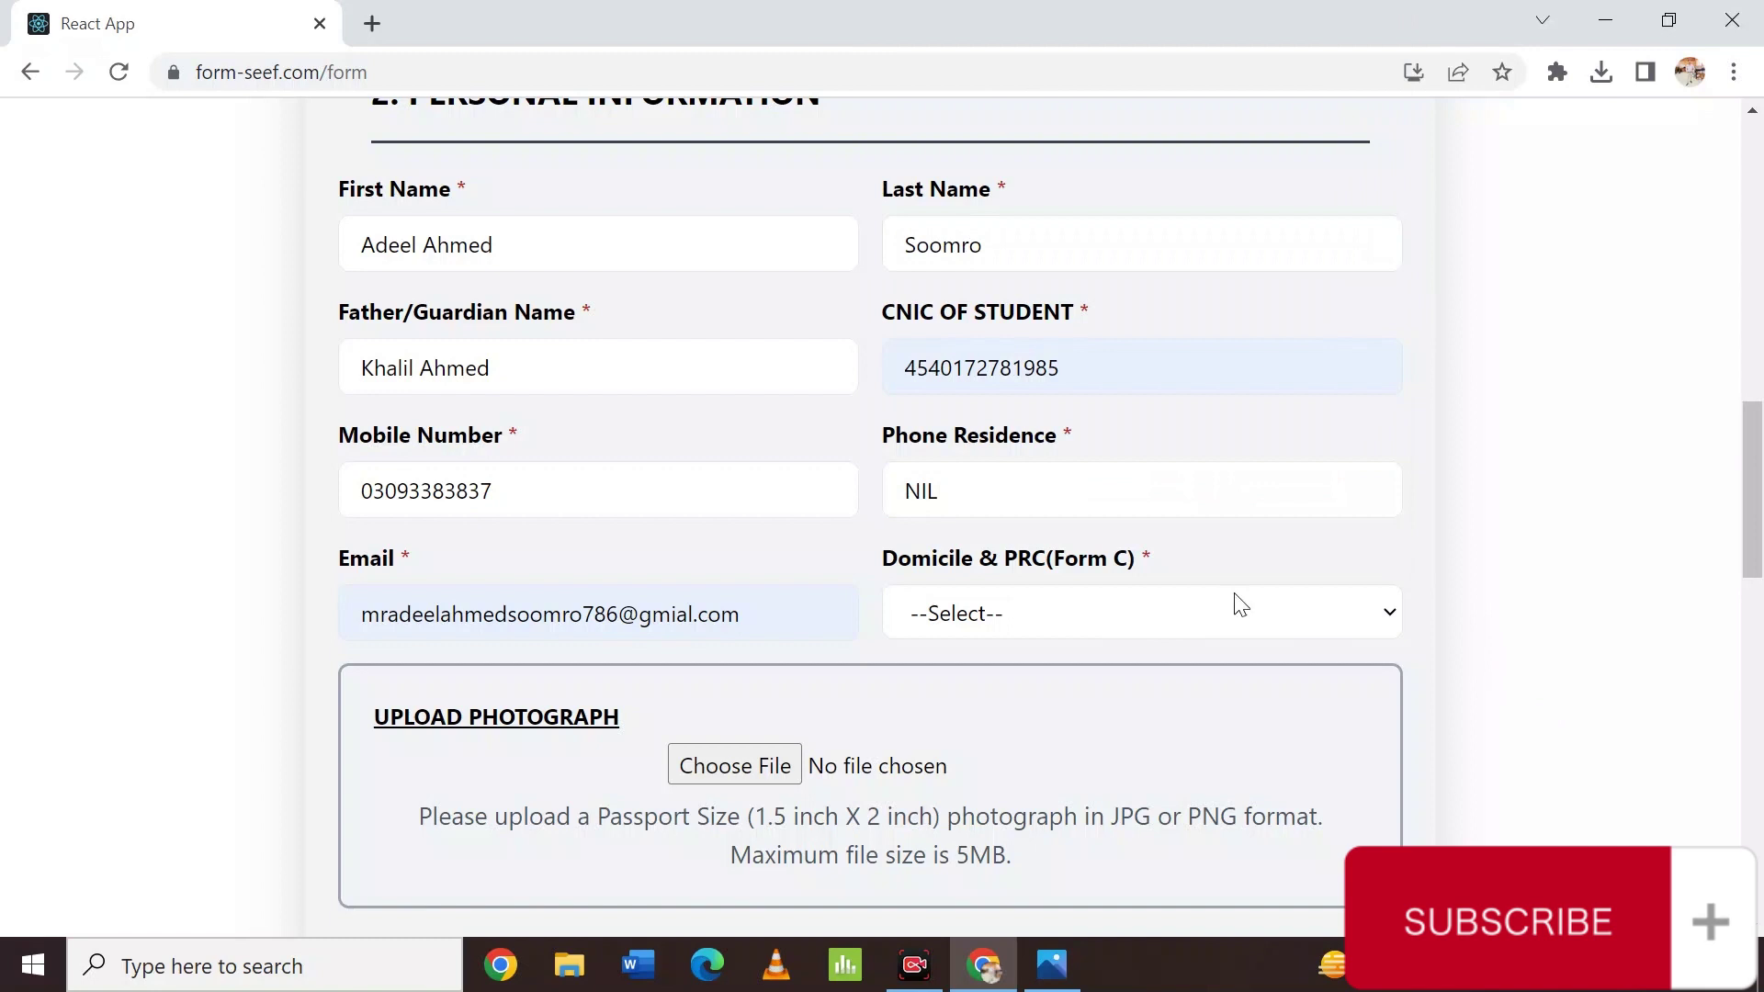
pyautogui.click(1117, 616)
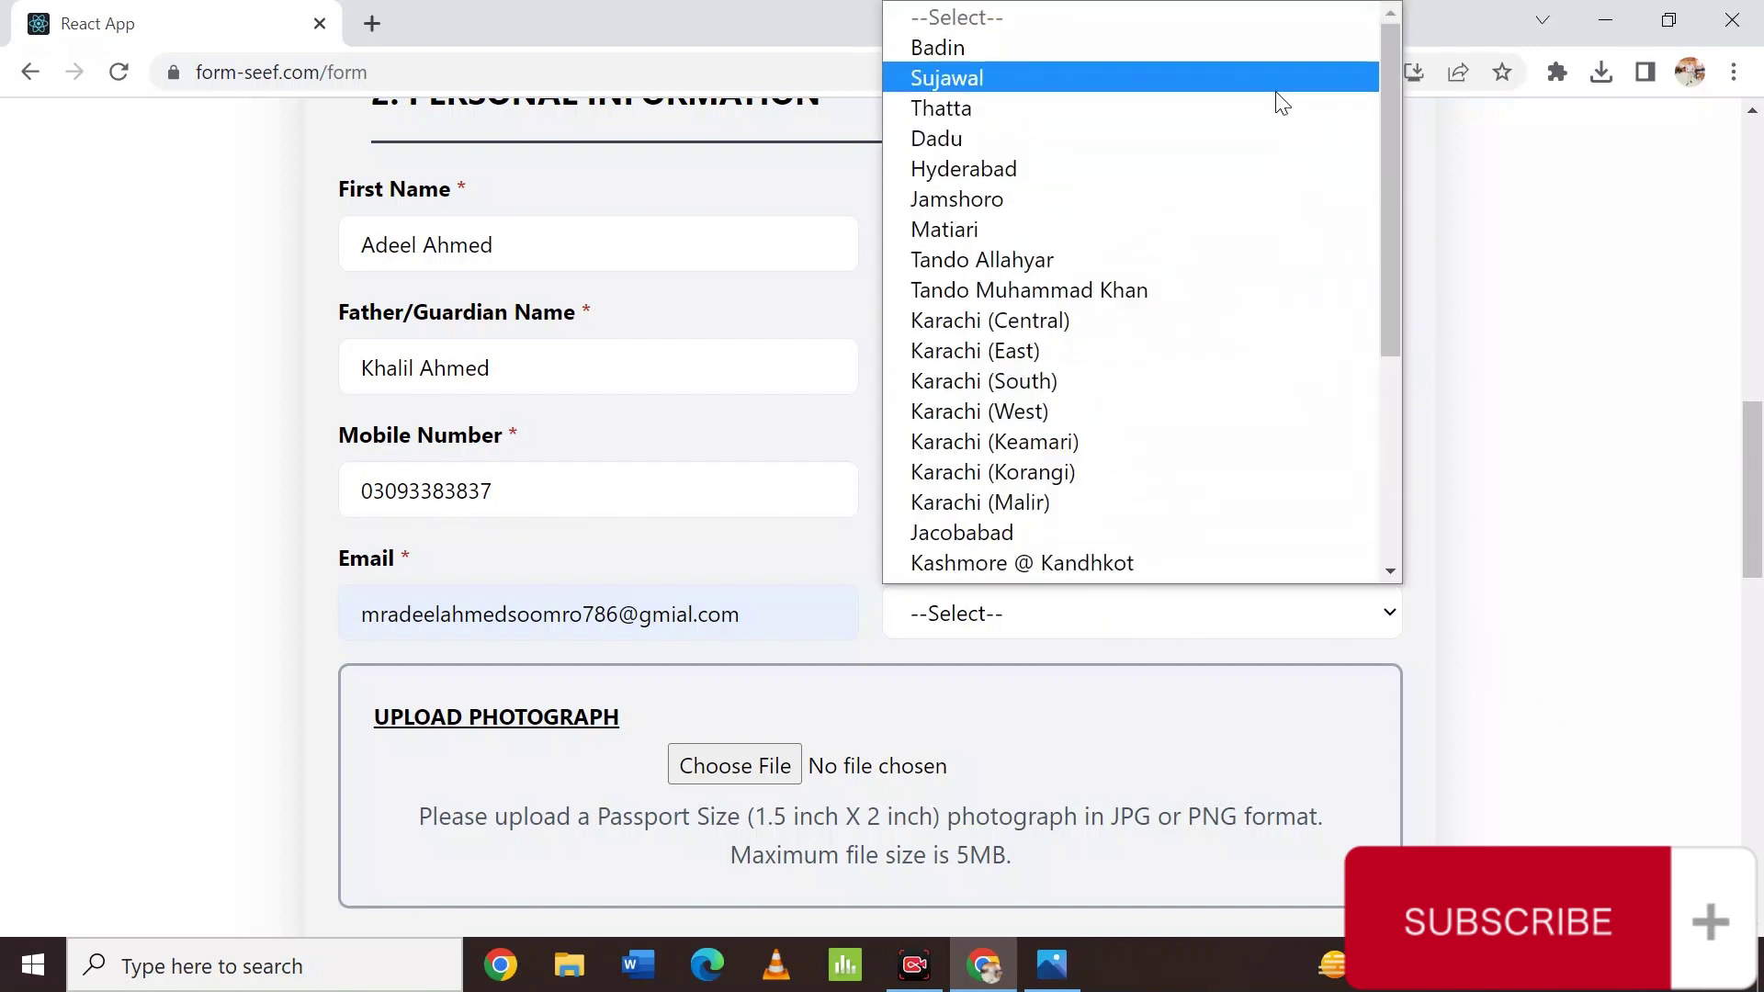
pyautogui.moveTo(1398, 85); pyautogui.dragTo(1382, 303)
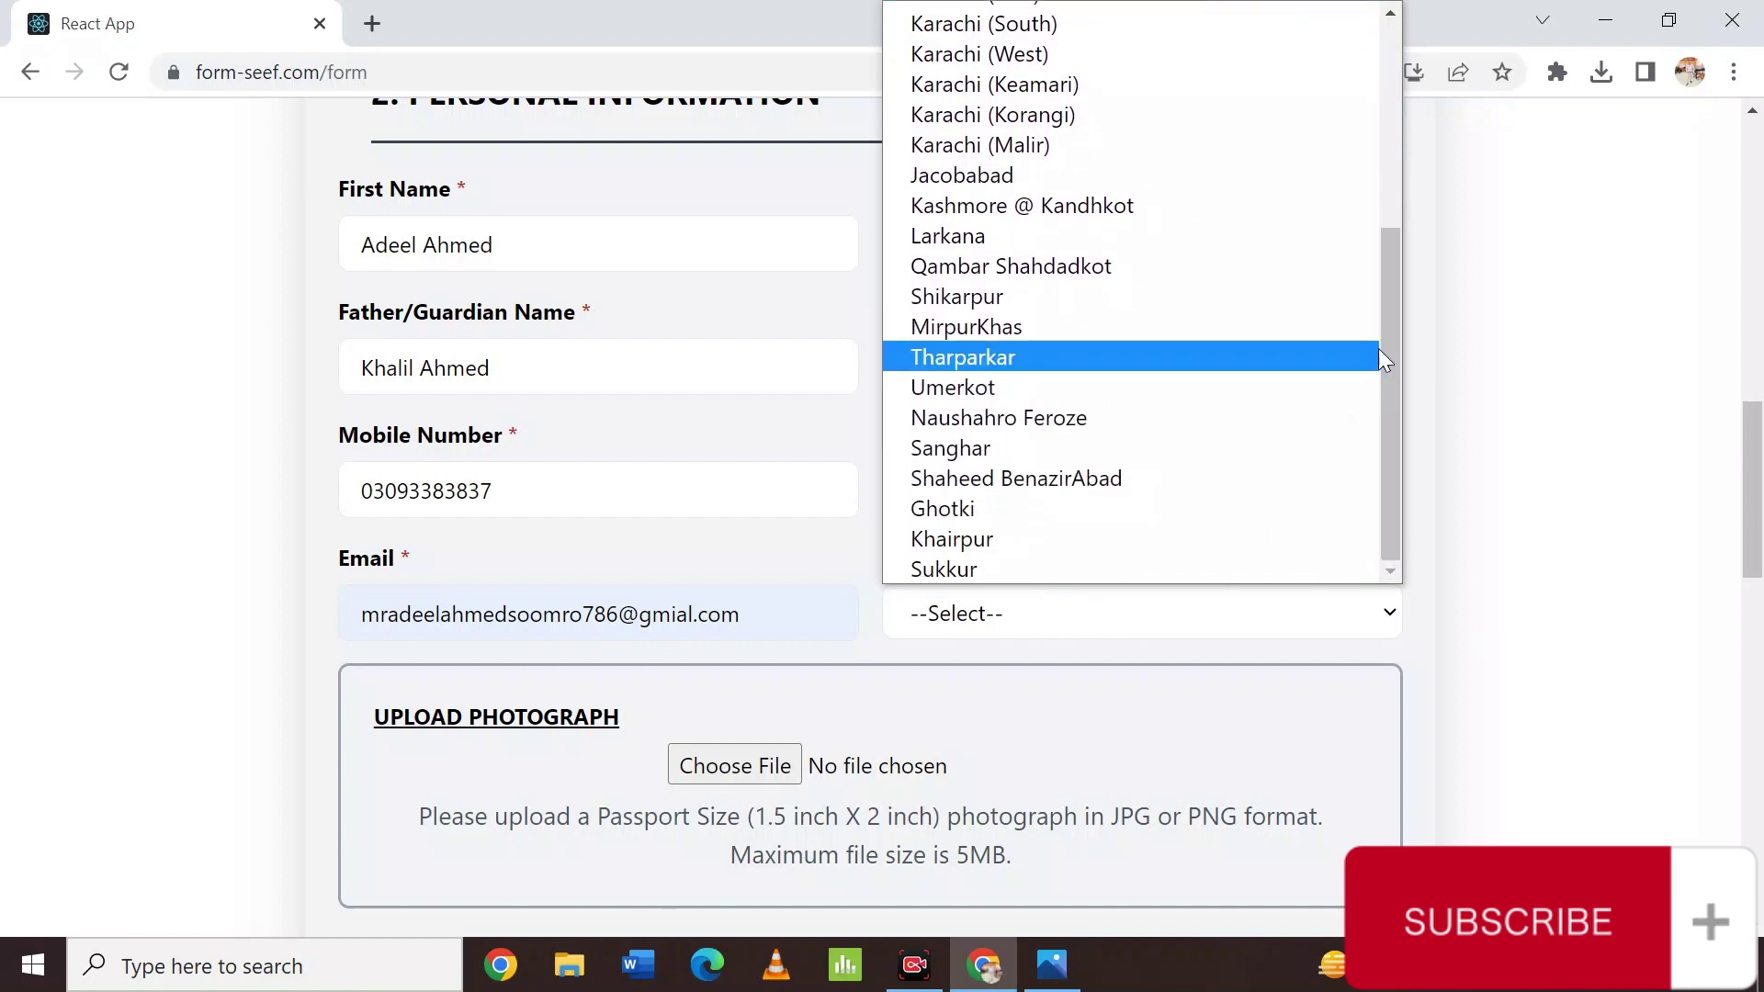
pyautogui.click(1137, 480)
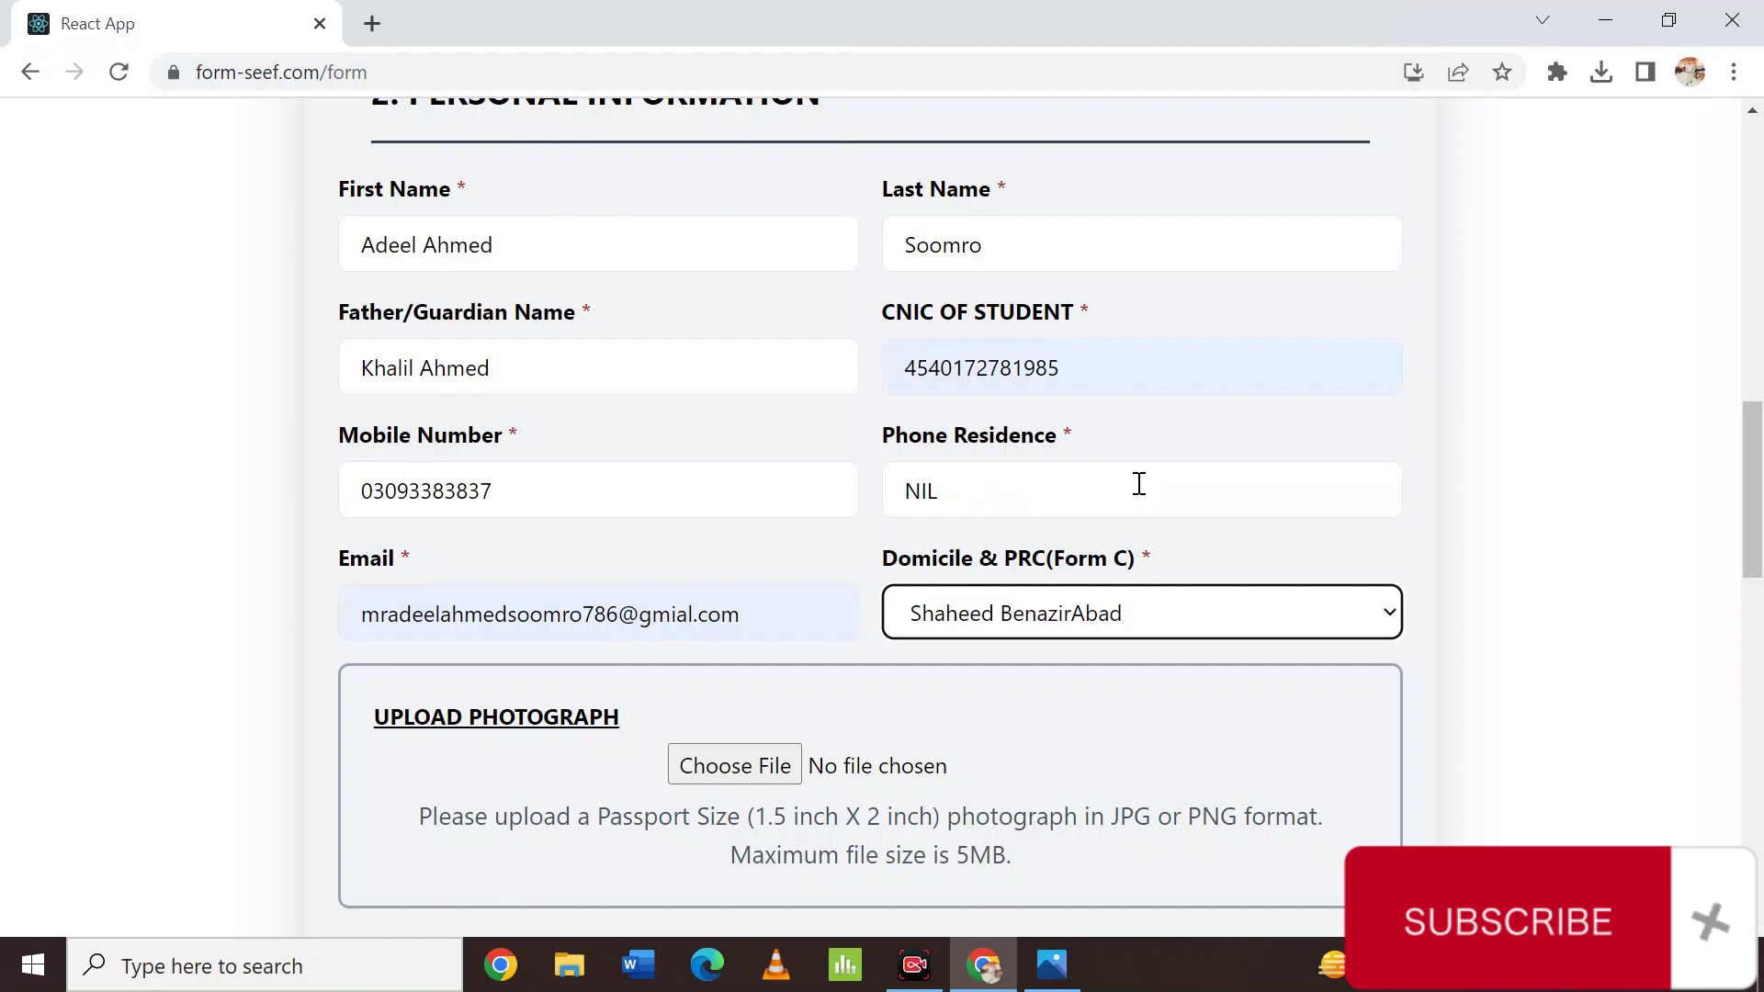
pyautogui.scroll(-2, 1140, 484)
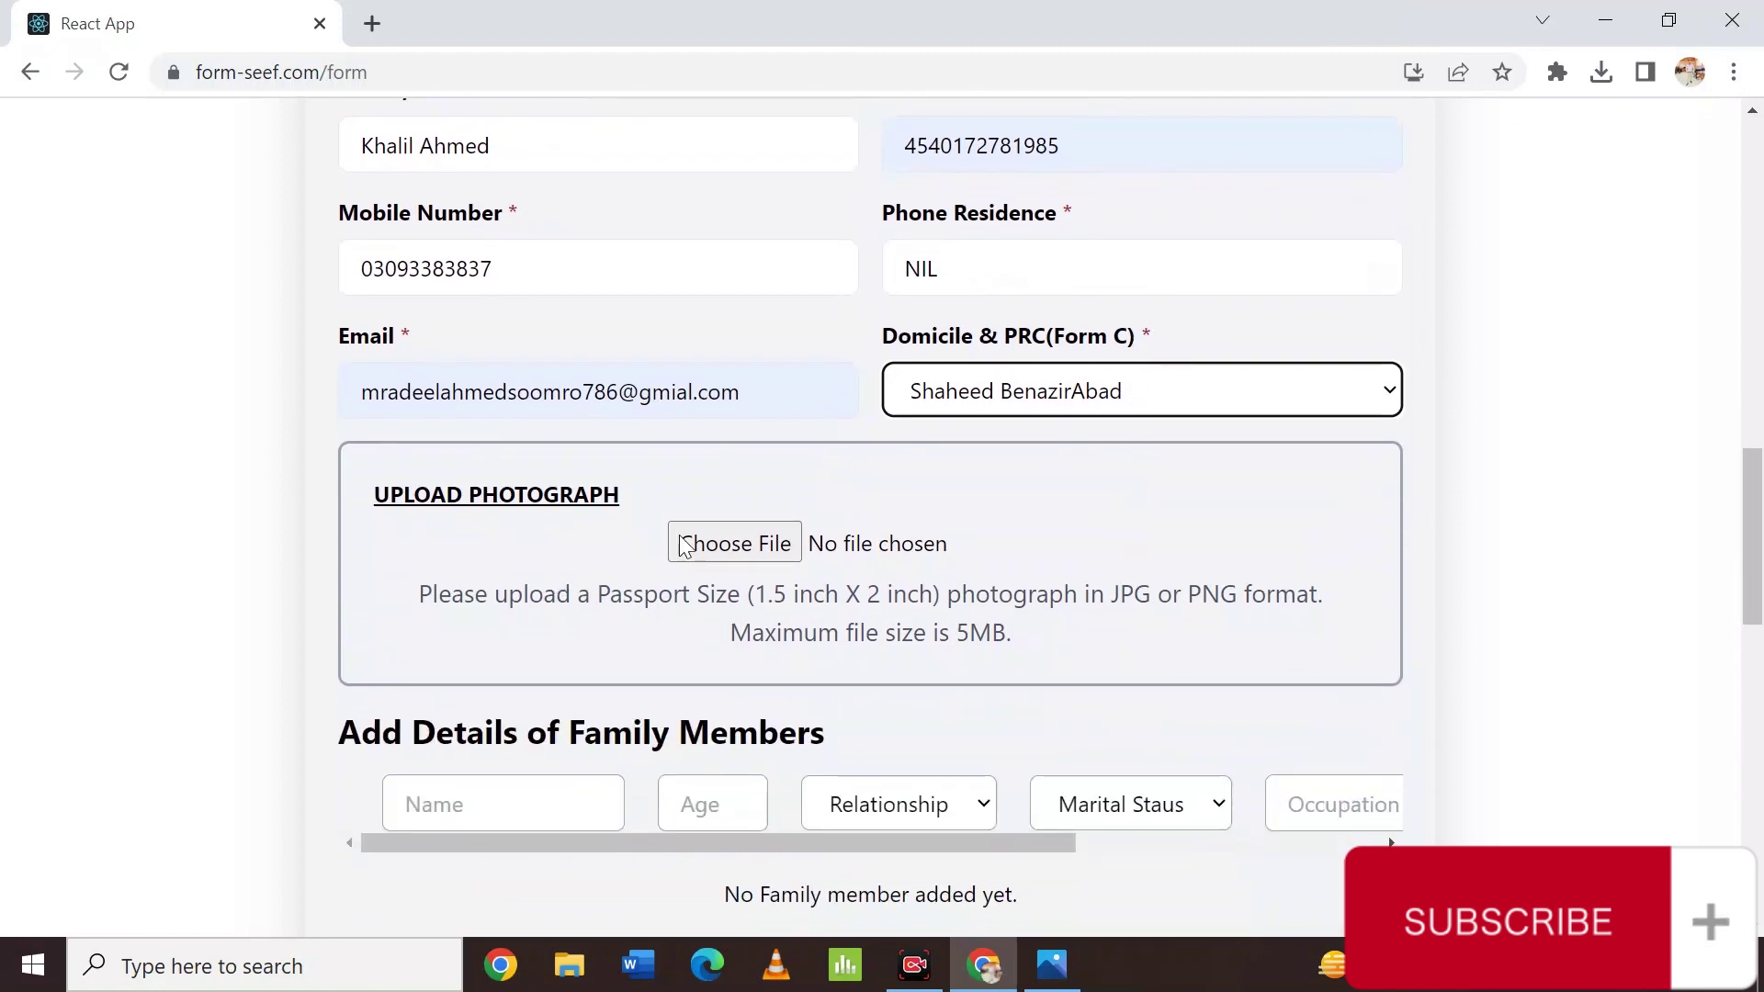
# Upload Pass port size pic (1).jpeg from the Certificates folder on Local Disk (E:).
pyautogui.click(780, 560)
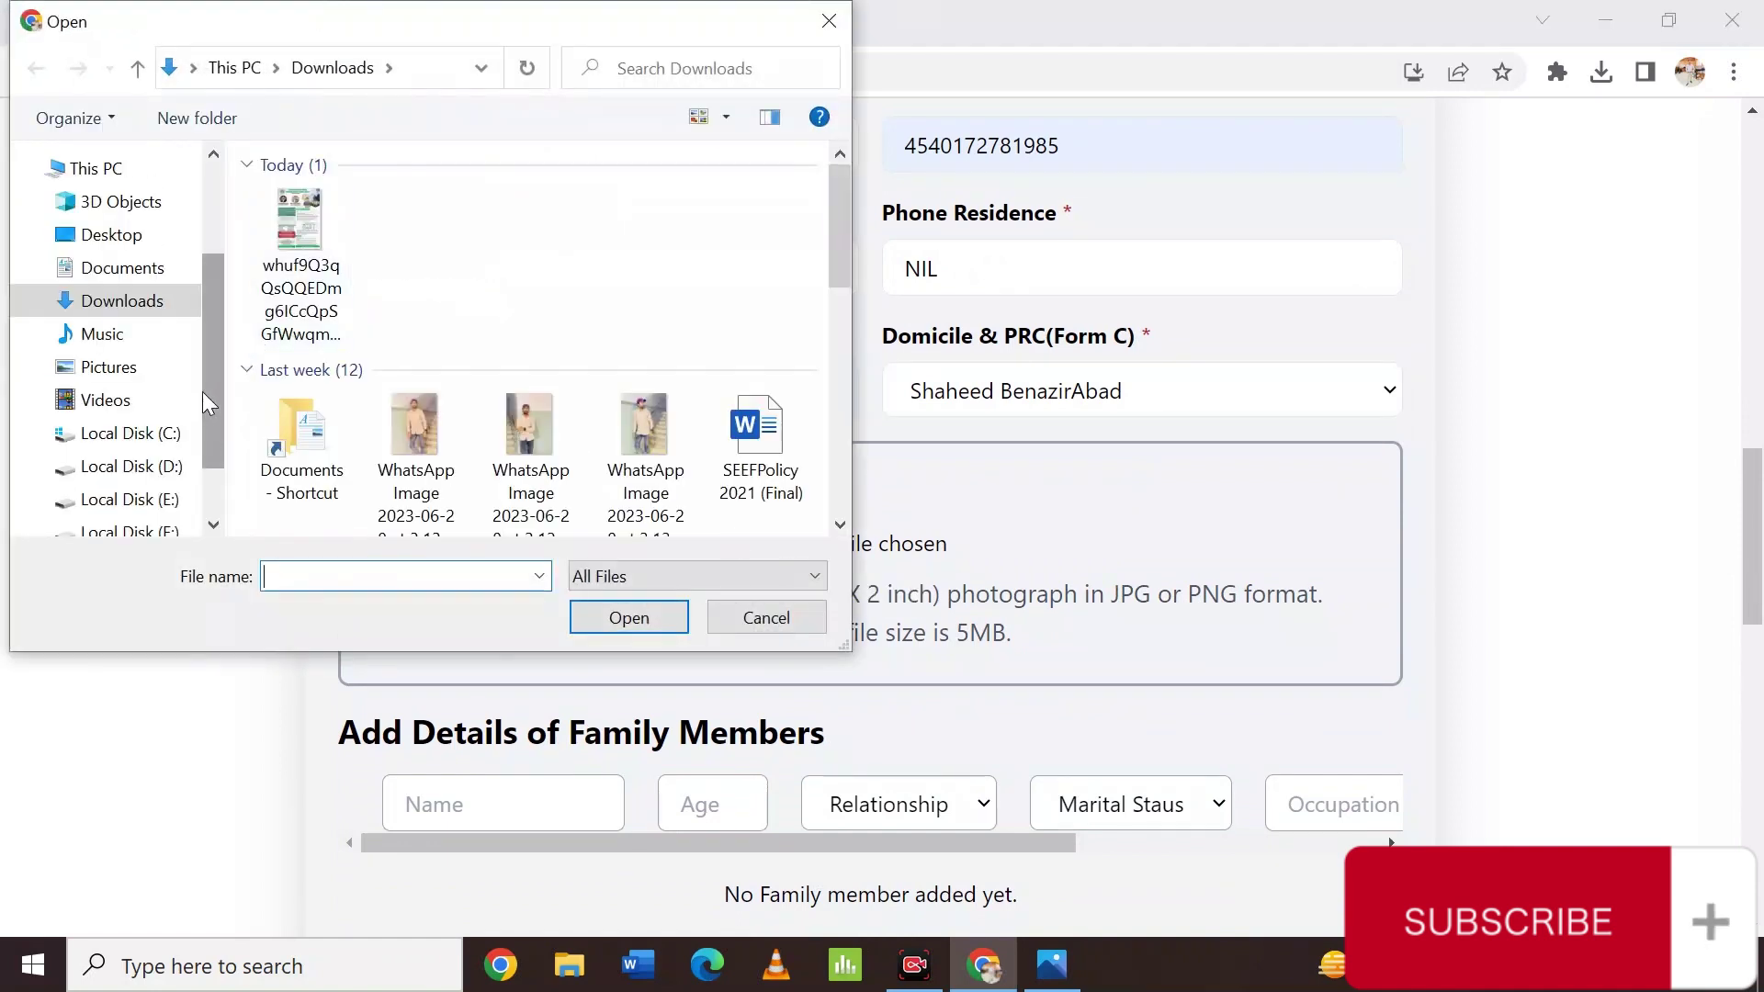
pyautogui.scroll(-2, 211, 451)
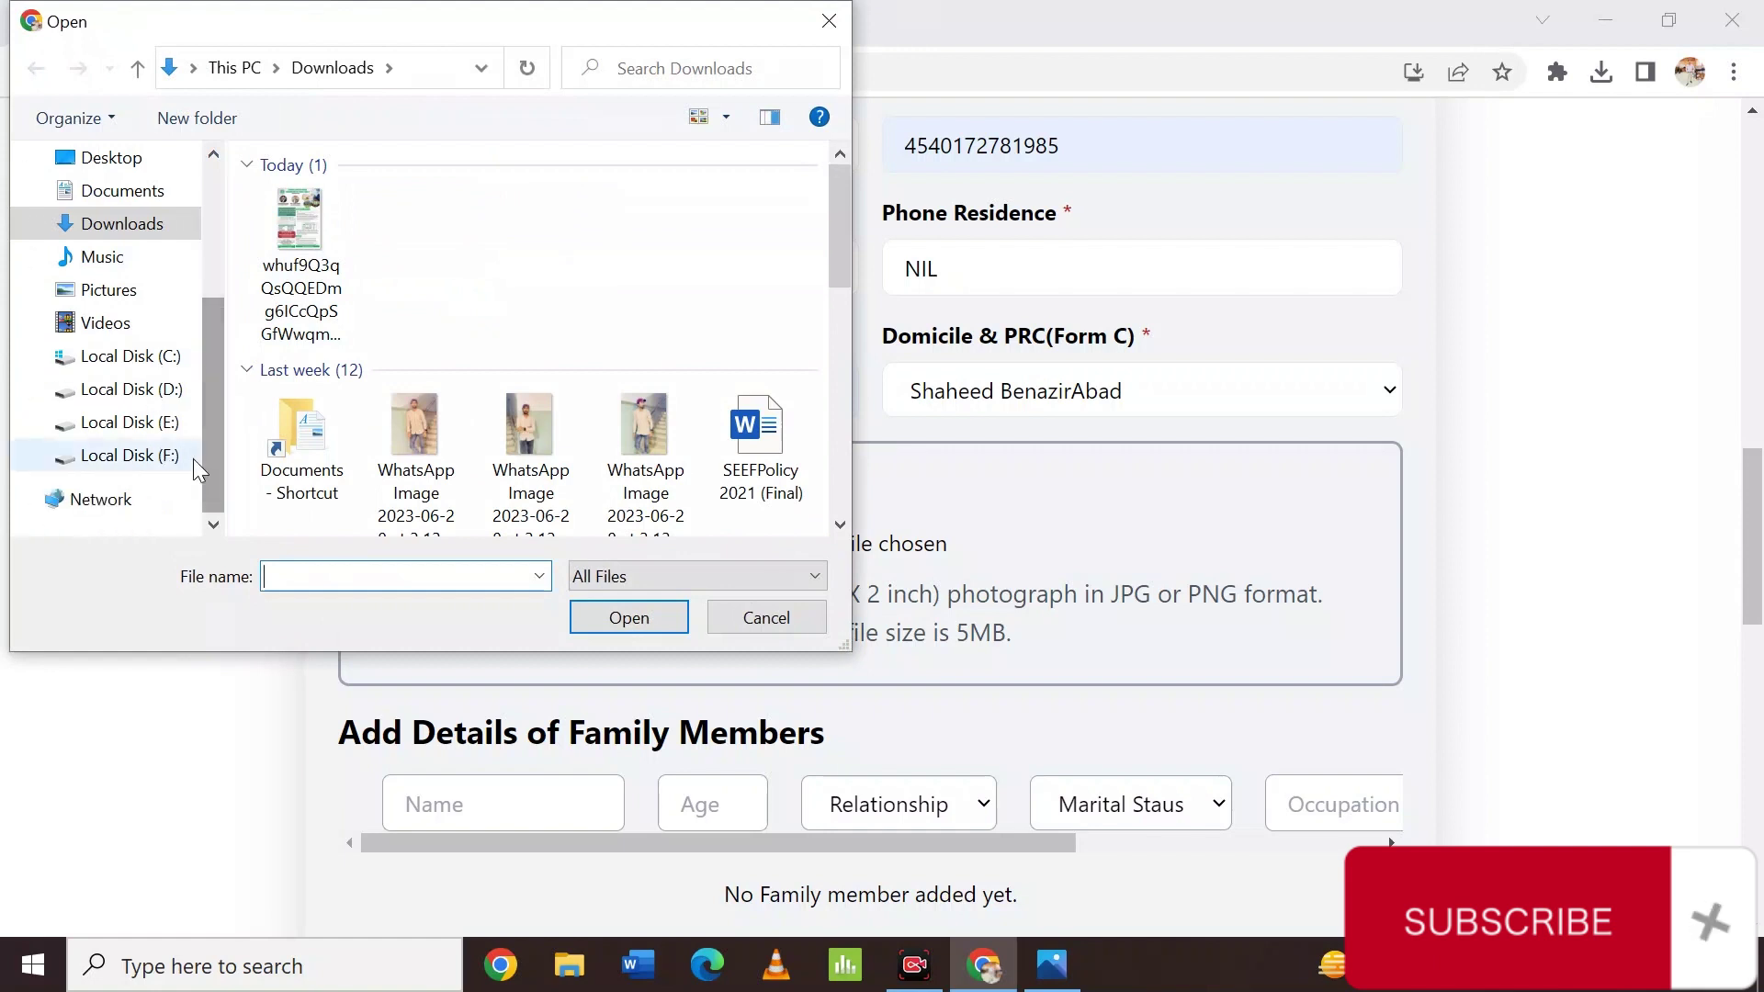
pyautogui.click(166, 420)
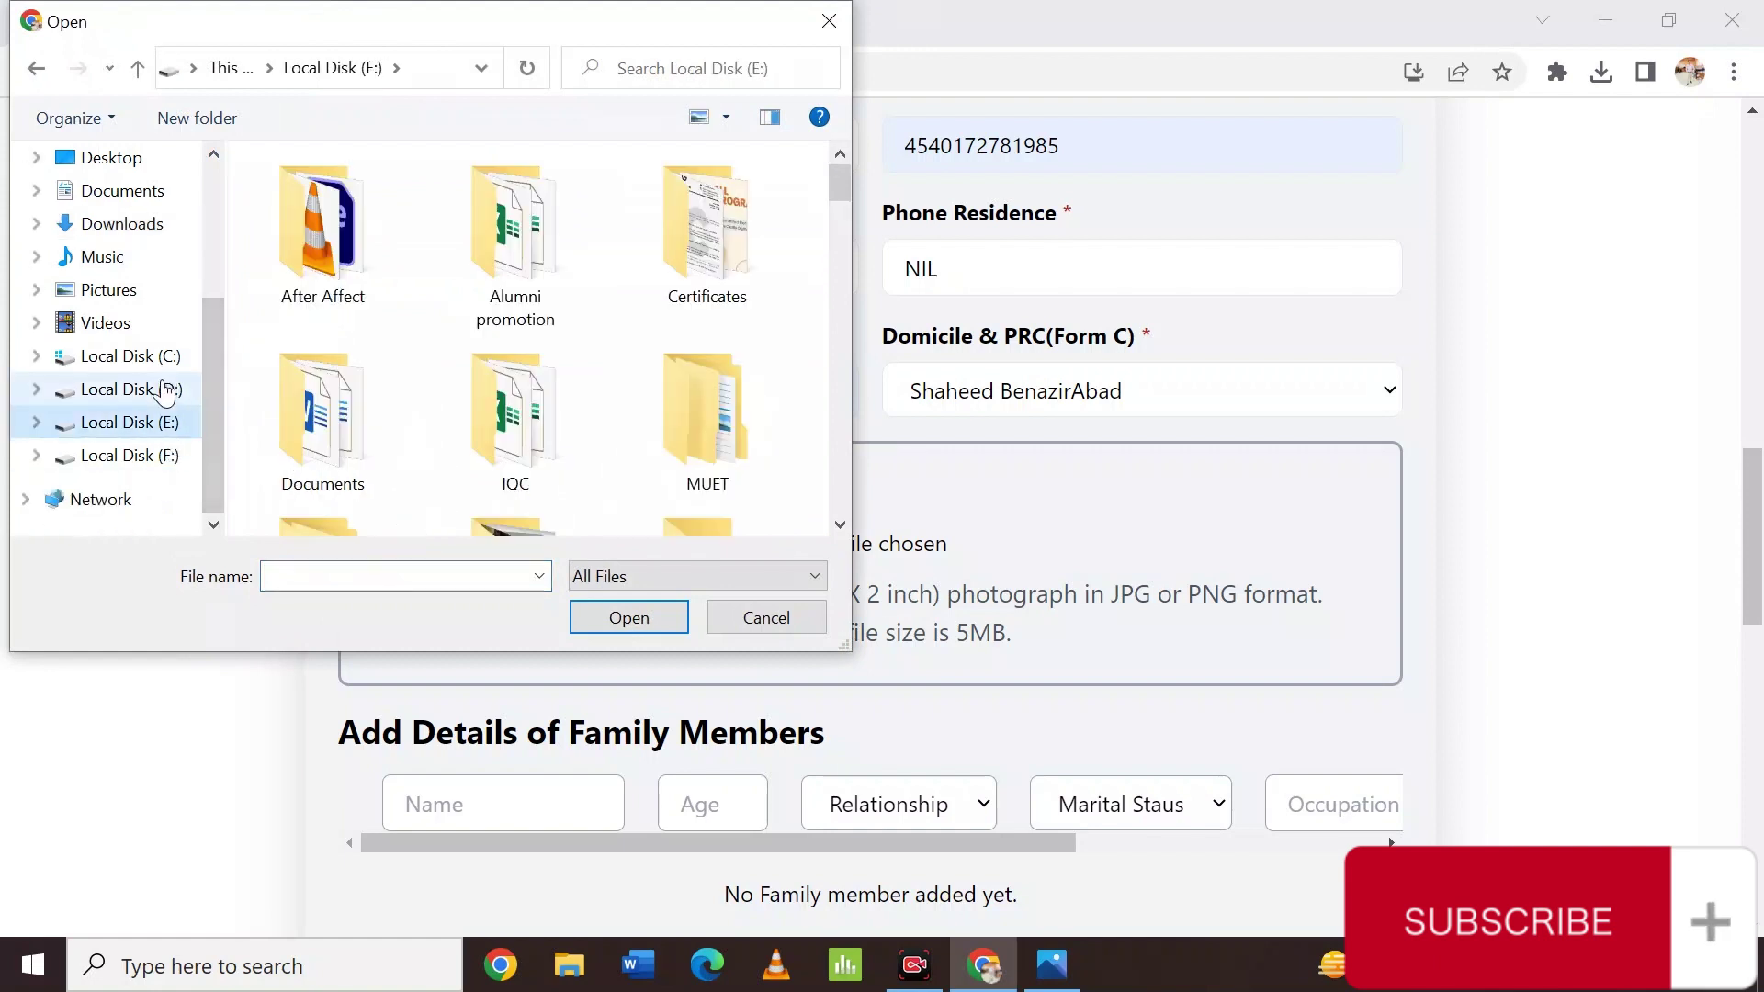
pyautogui.moveTo(838, 180); pyautogui.dragTo(9, 479)
pyautogui.click(153, 389)
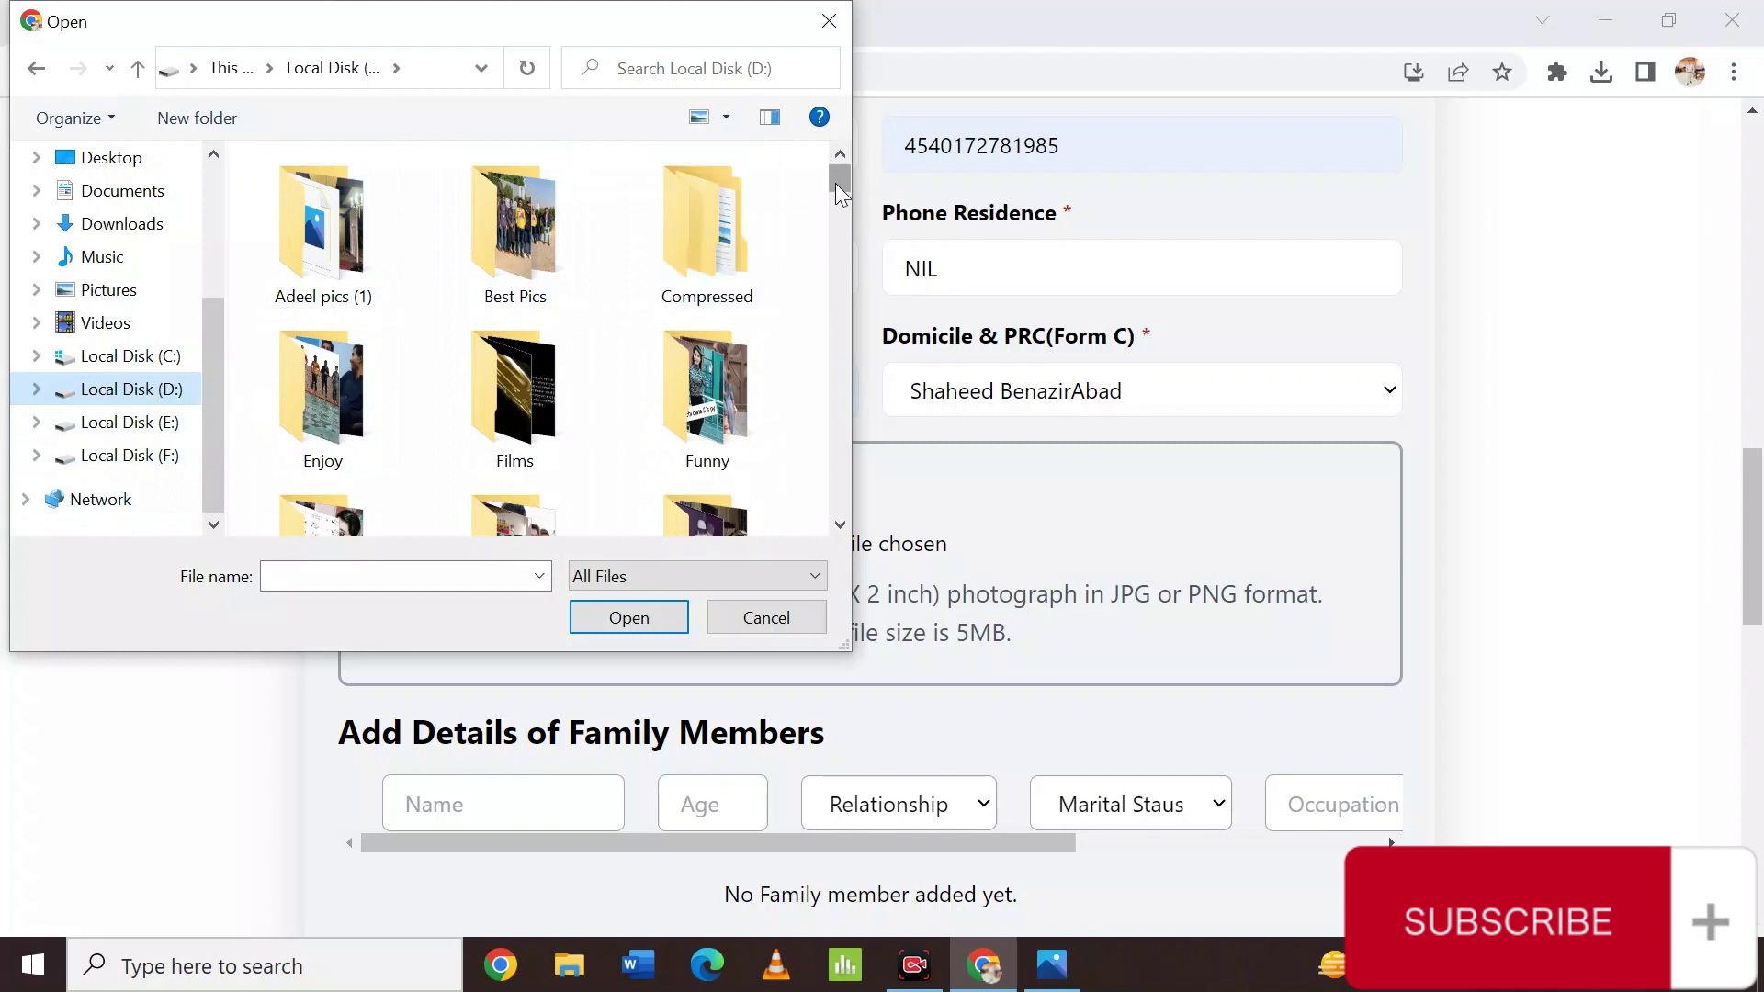
pyautogui.moveTo(836, 183)
pyautogui.mouseDown()
pyautogui.moveTo(836, 213)
pyautogui.moveTo(840, 157)
pyautogui.mouseUp()
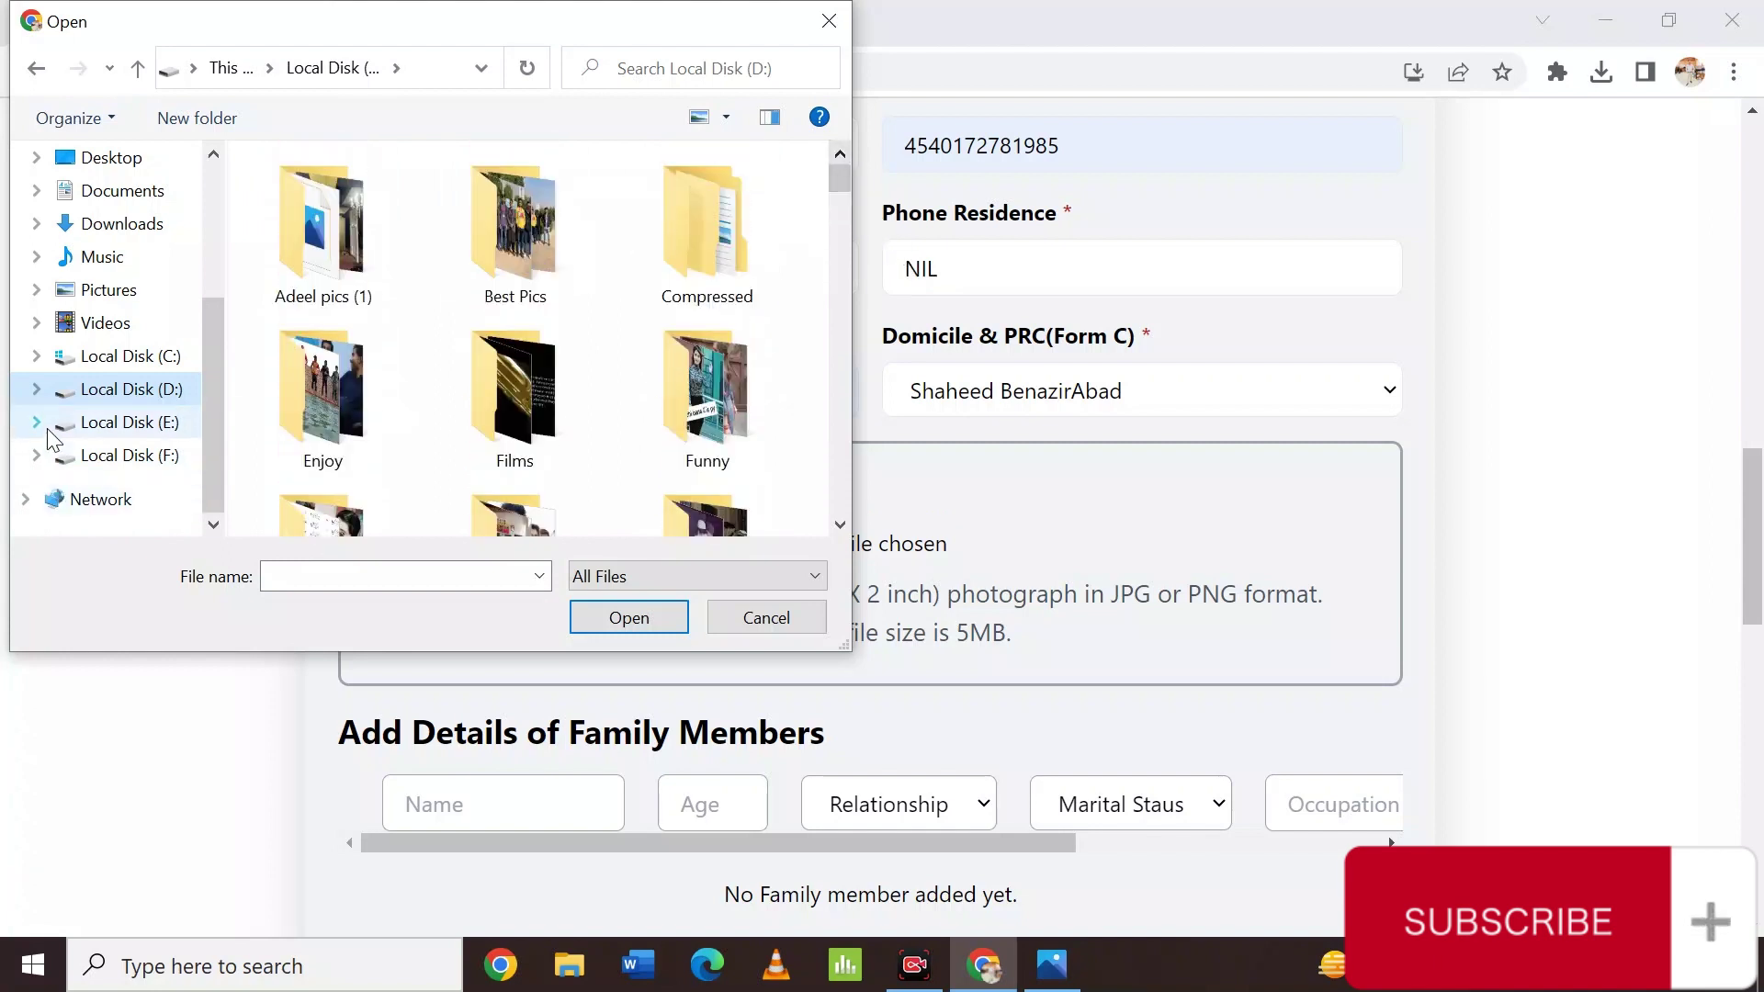
pyautogui.click(118, 422)
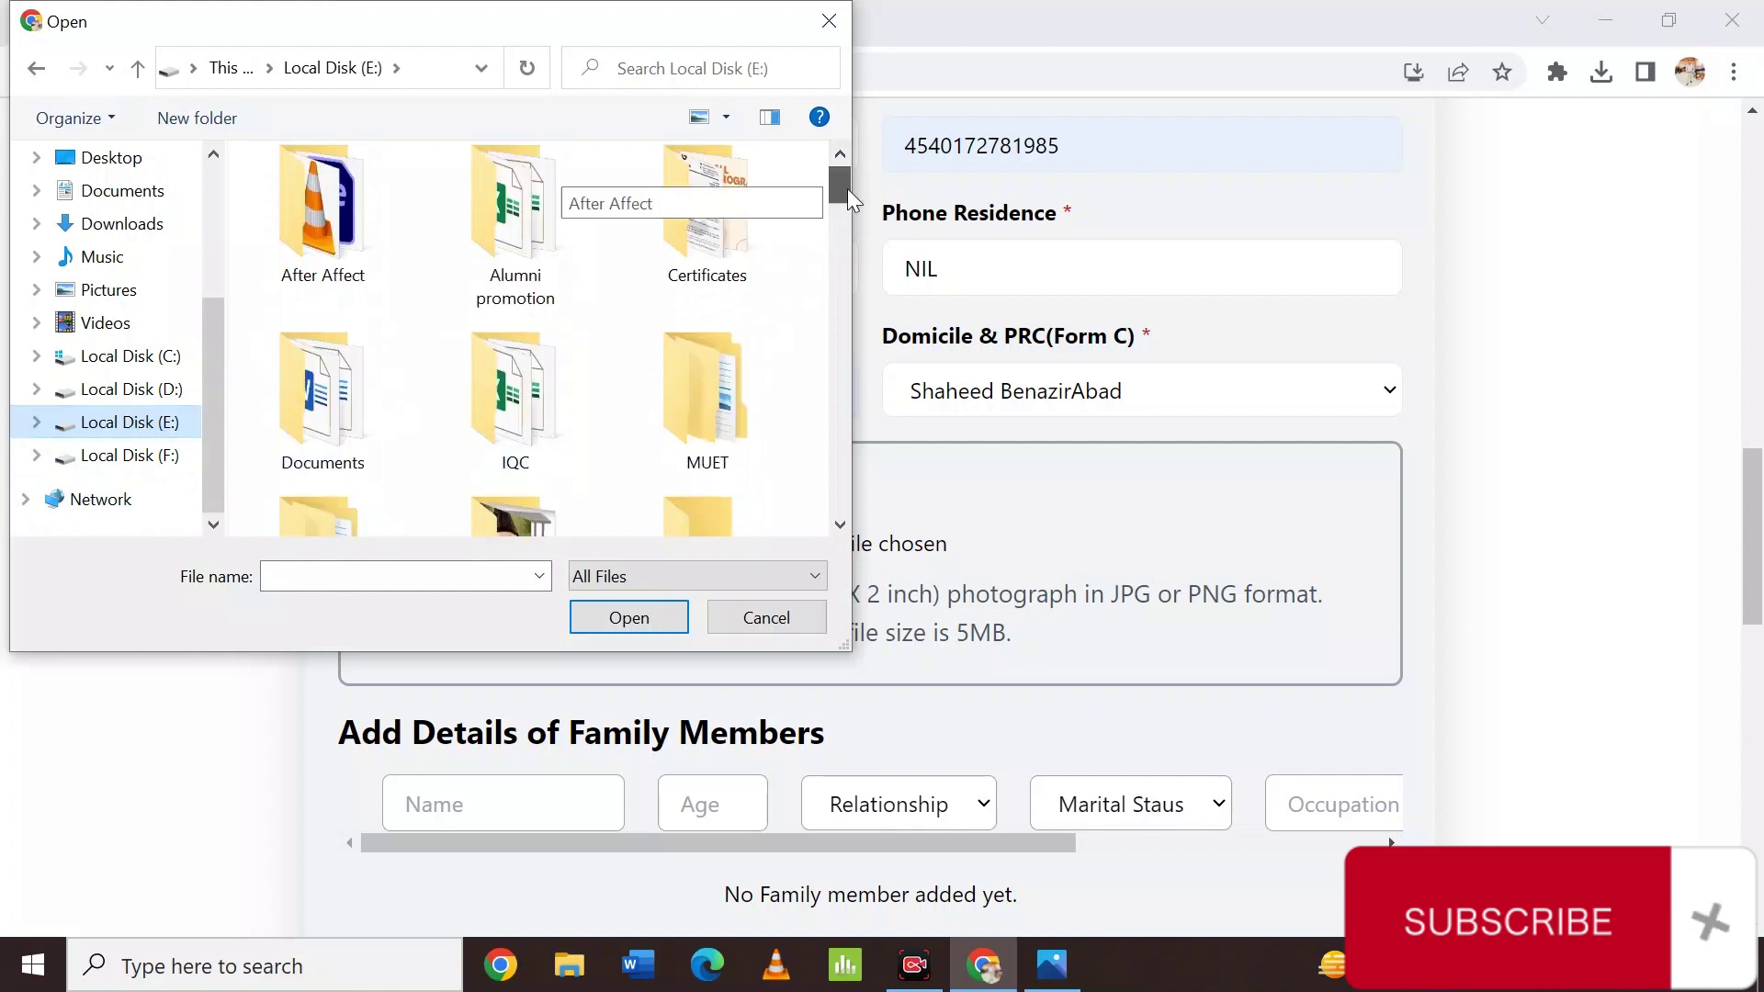
pyautogui.doubleClick(737, 206)
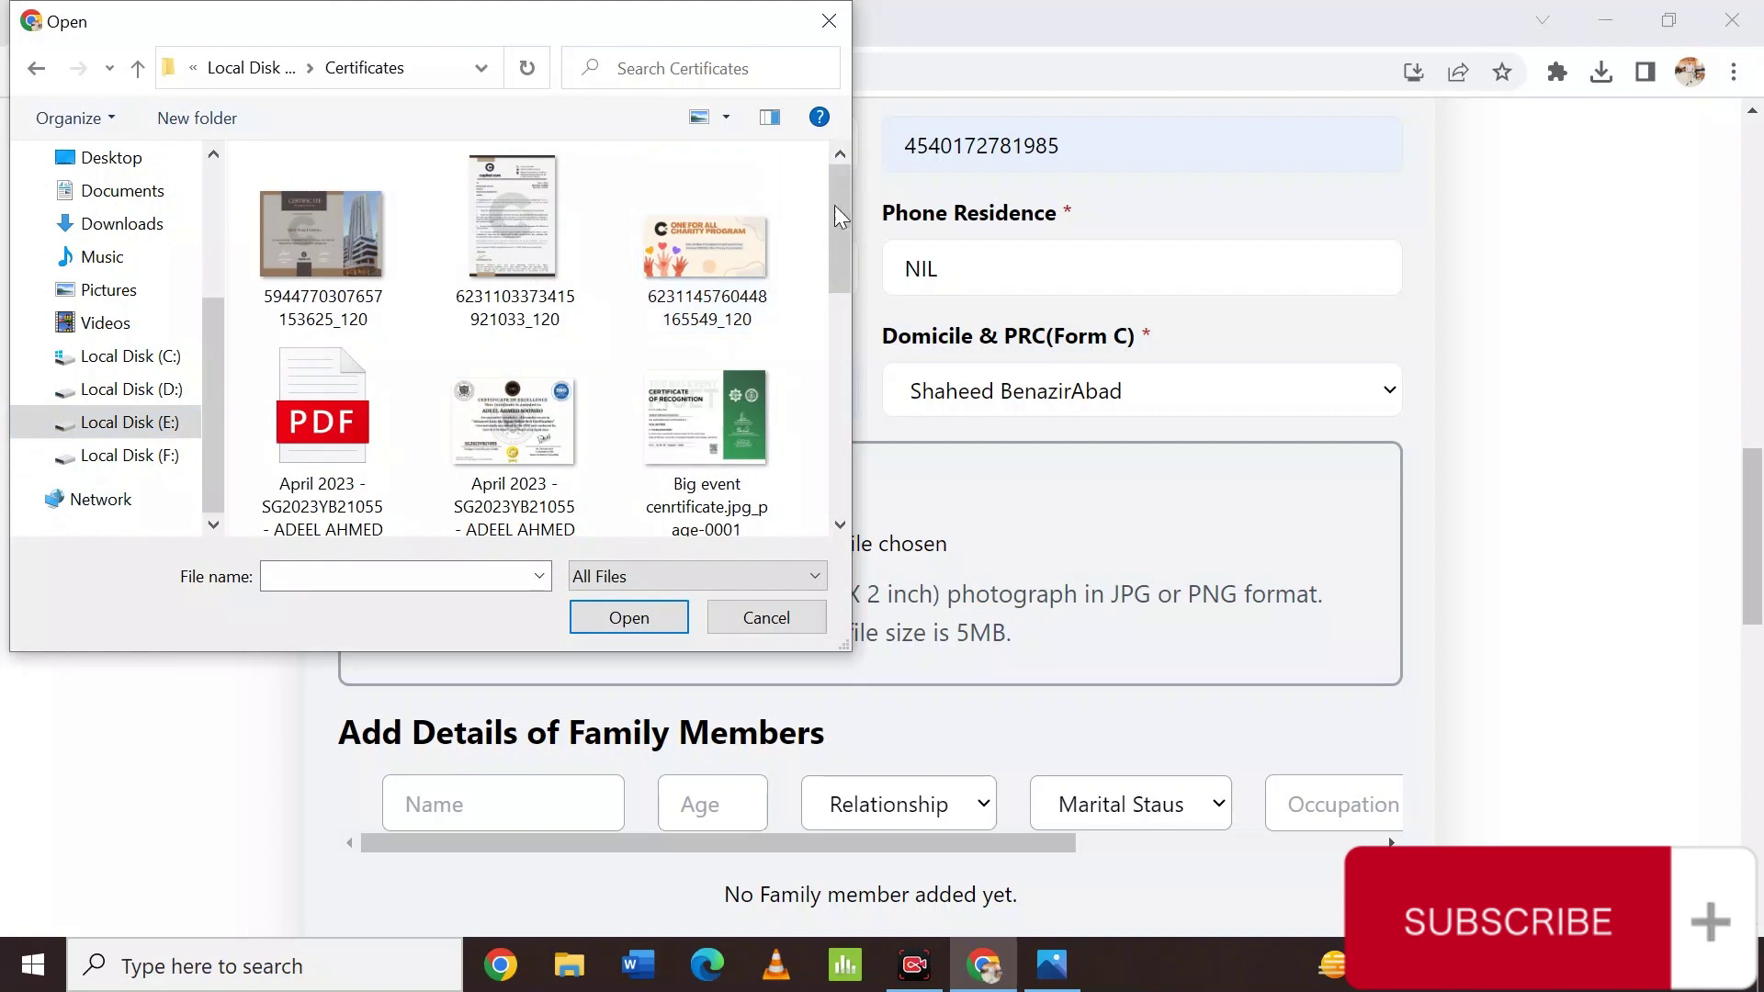
pyautogui.moveTo(834, 206); pyautogui.dragTo(827, 358)
pyautogui.doubleClick(496, 184)
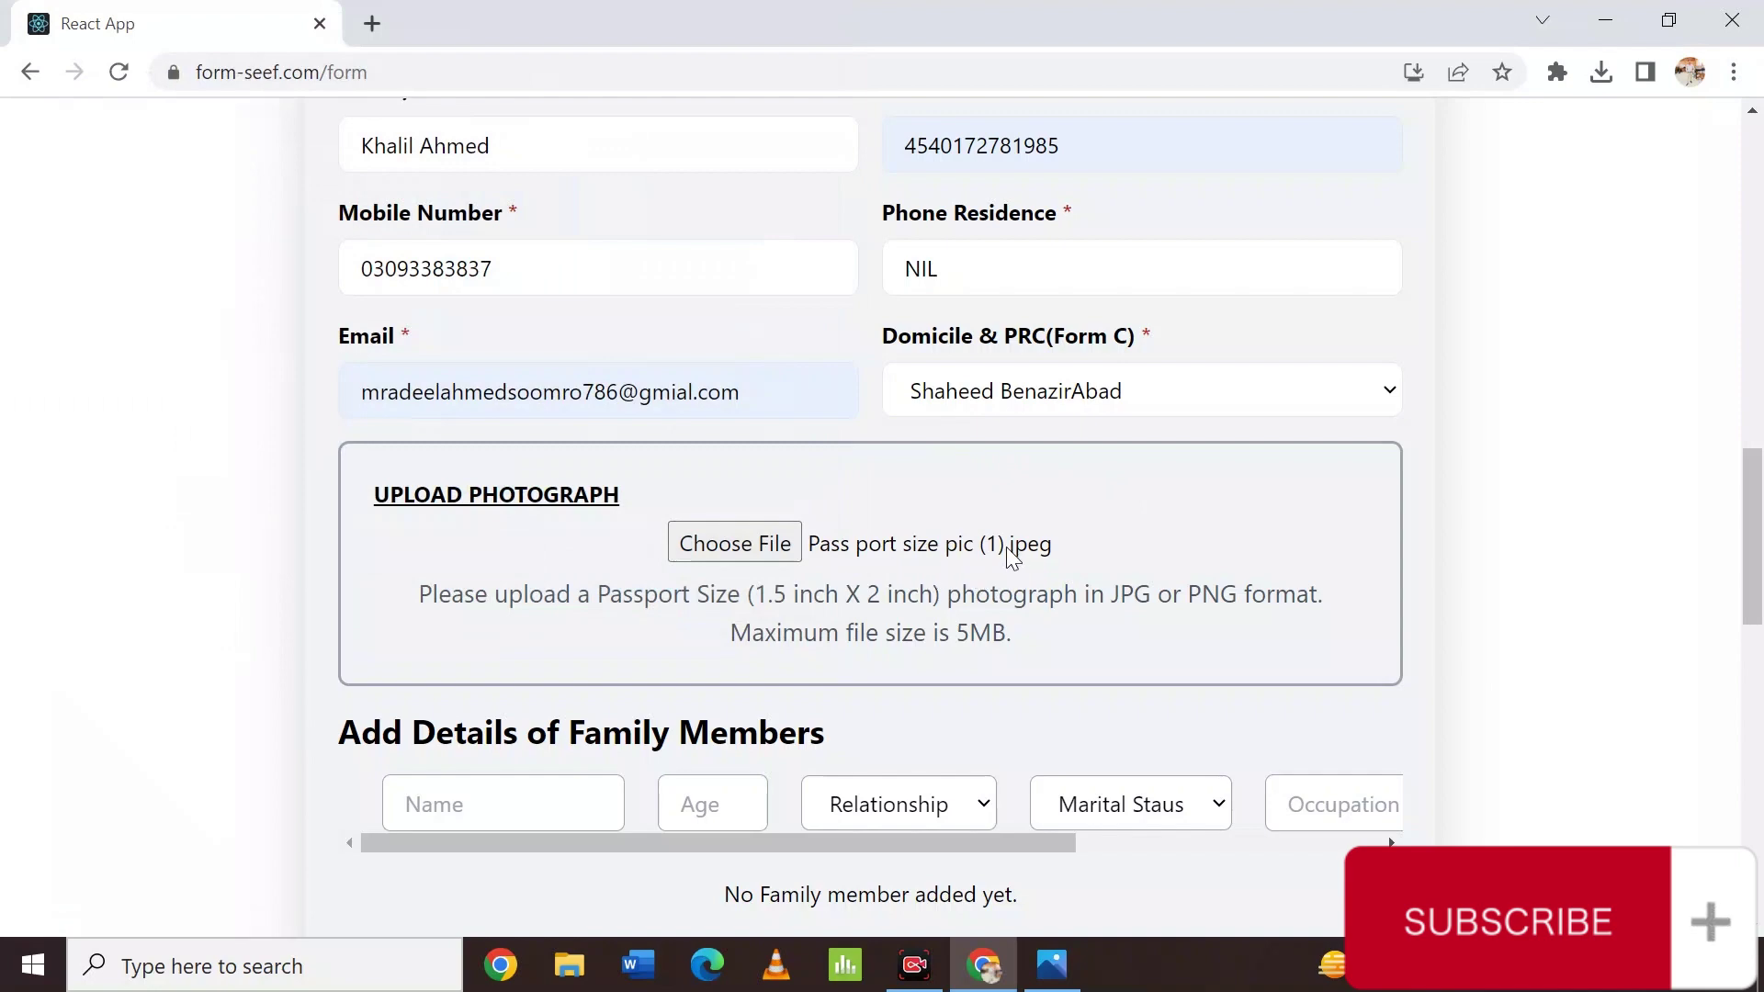
# Enter the family member's name and age, with relationship set to Father.
pyautogui.scroll(-5, 1058, 560)
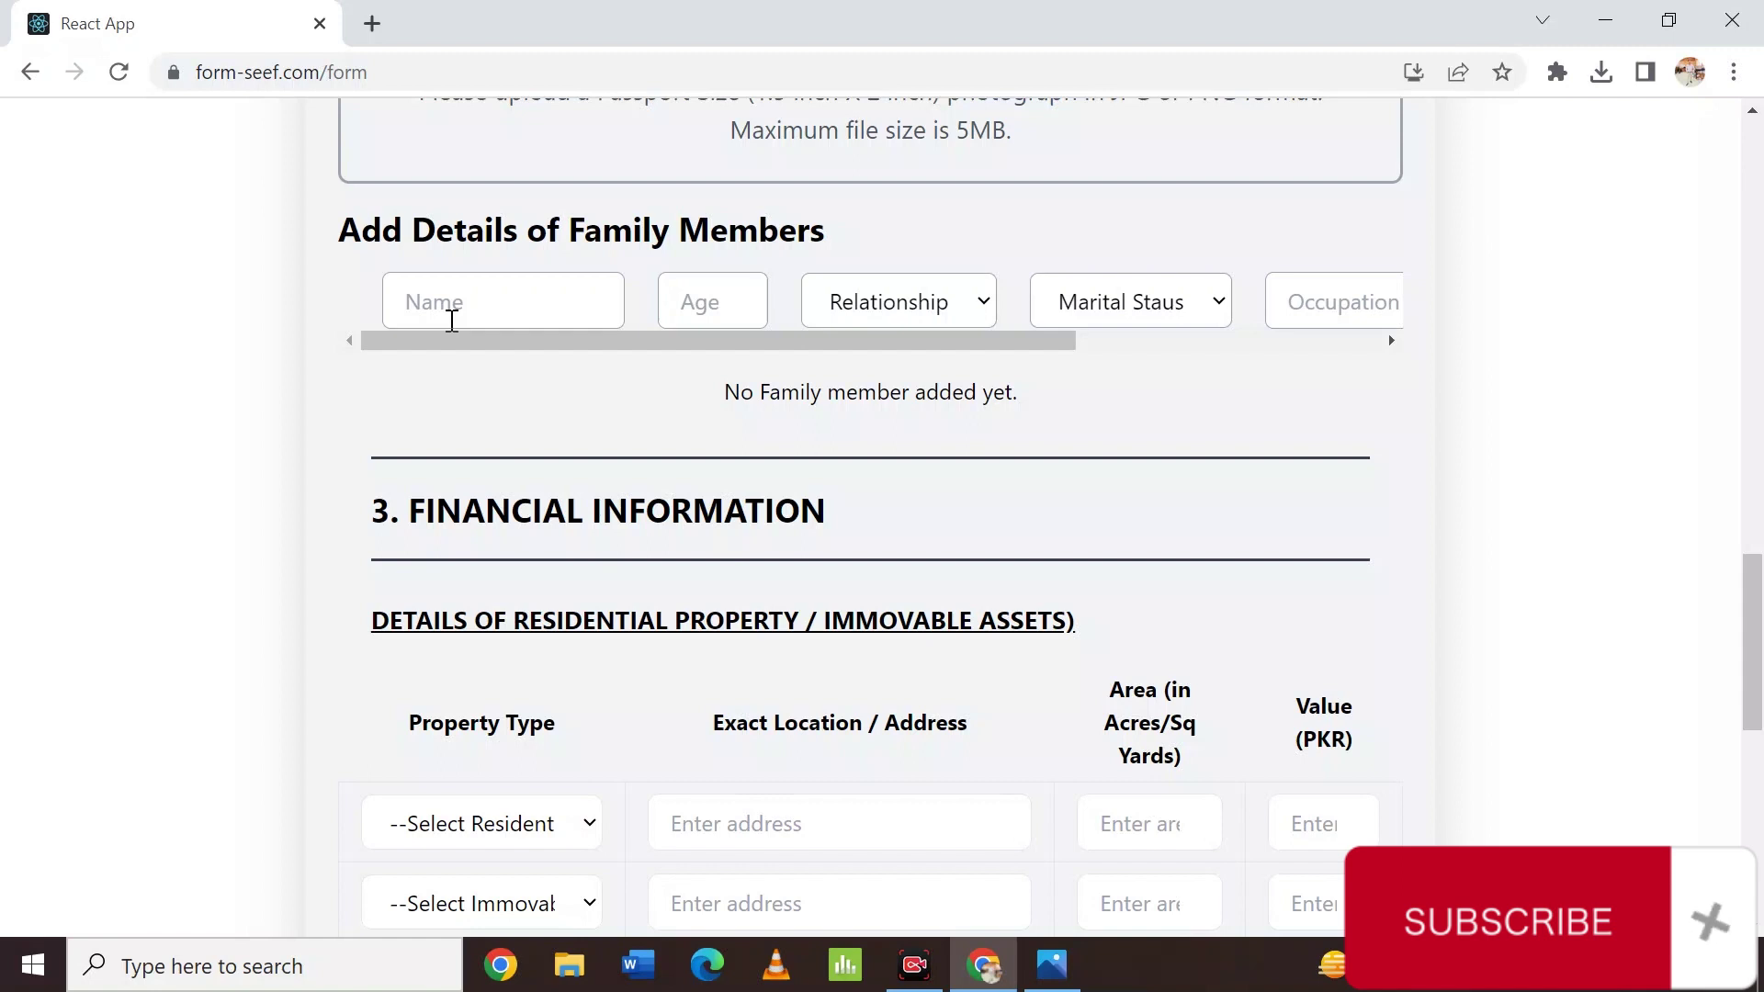
pyautogui.click(452, 321)
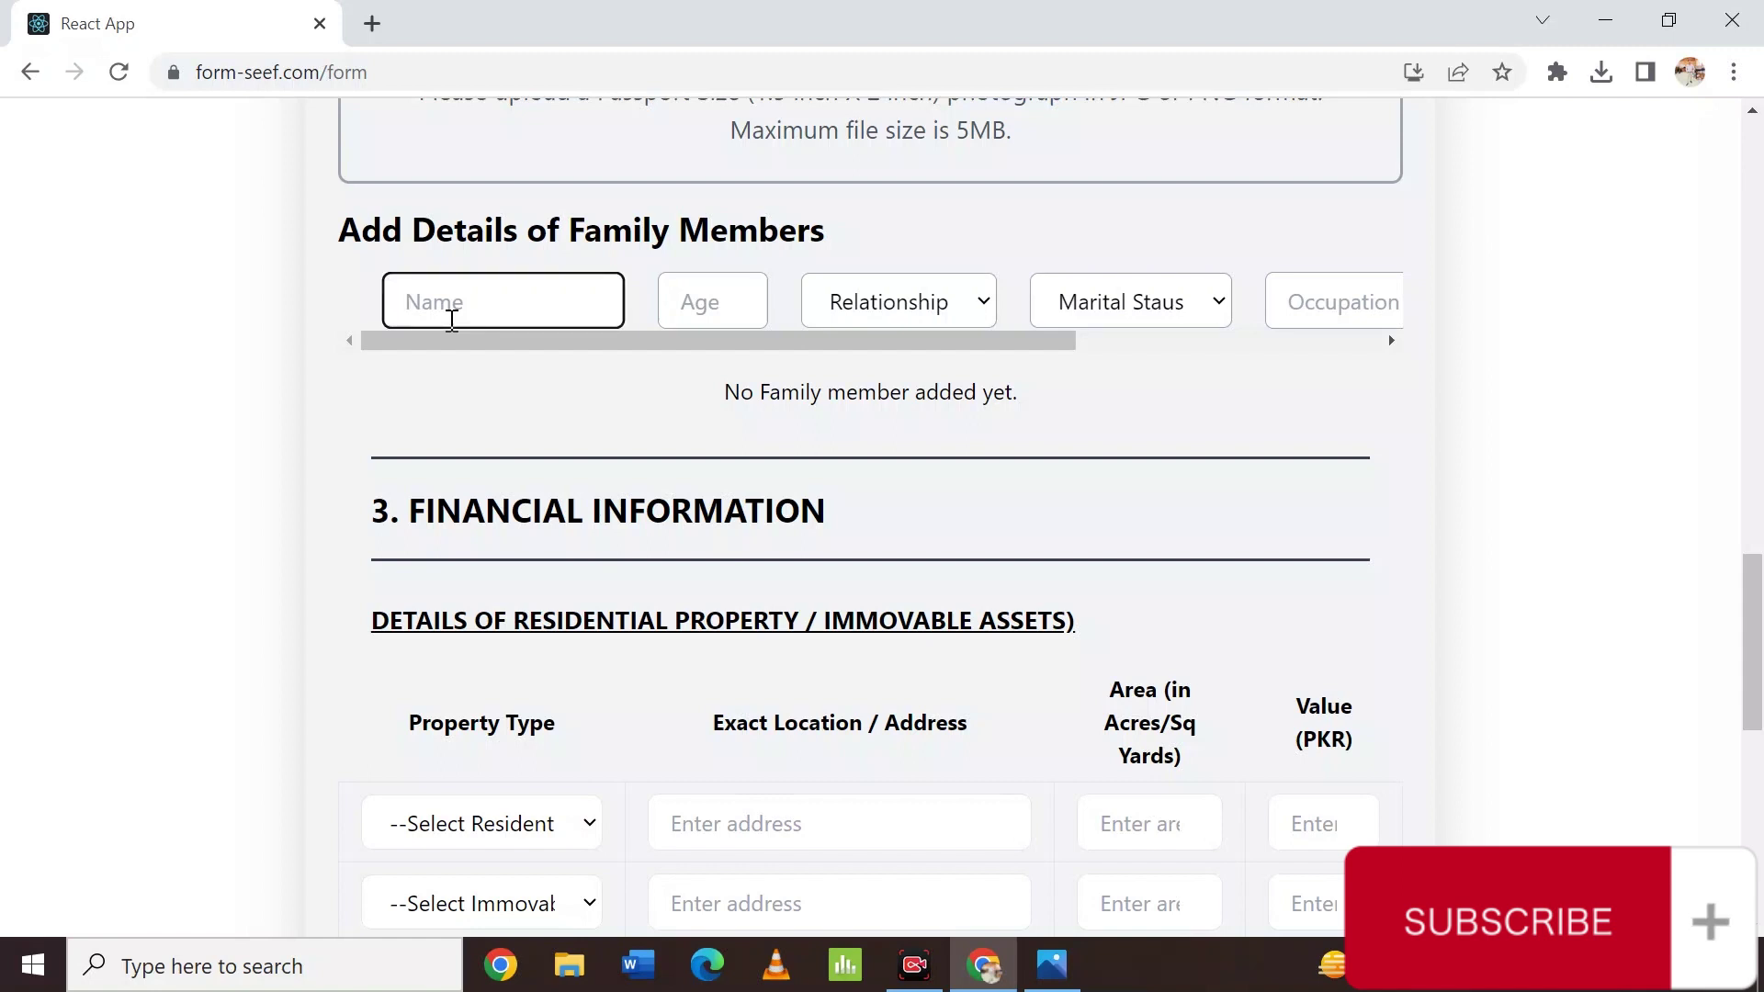
pyautogui.press('Tab')
pyautogui.press('Tab')
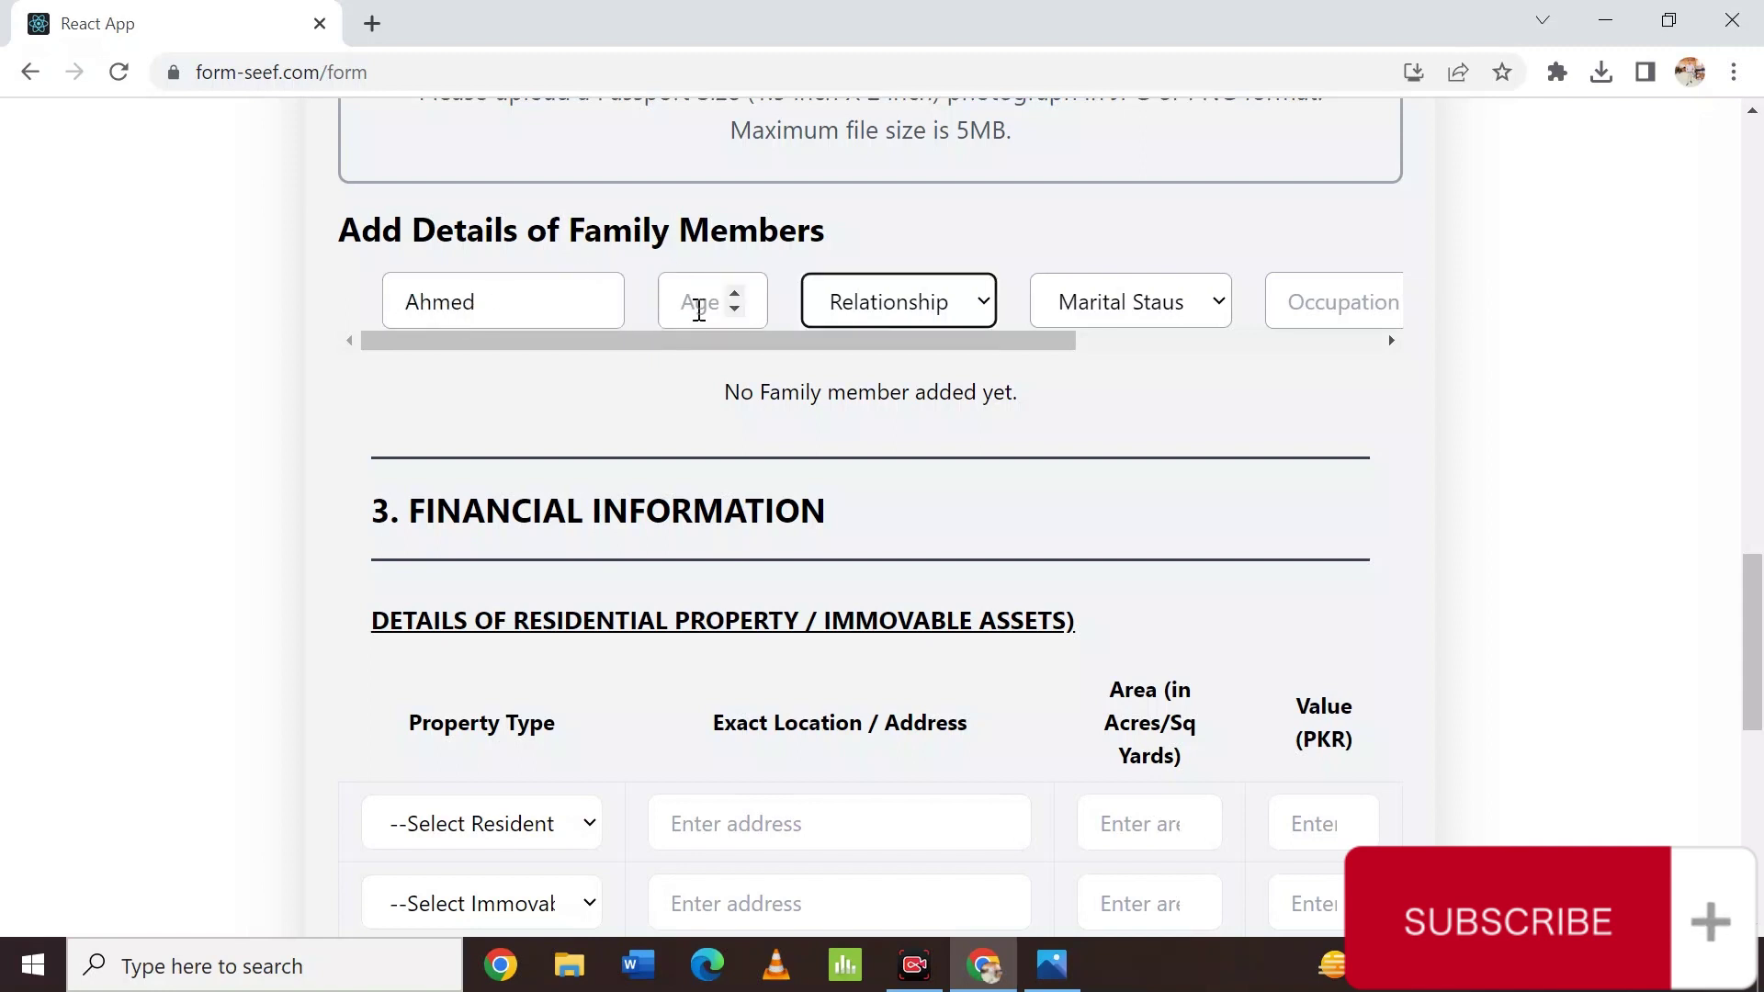
pyautogui.click(702, 310)
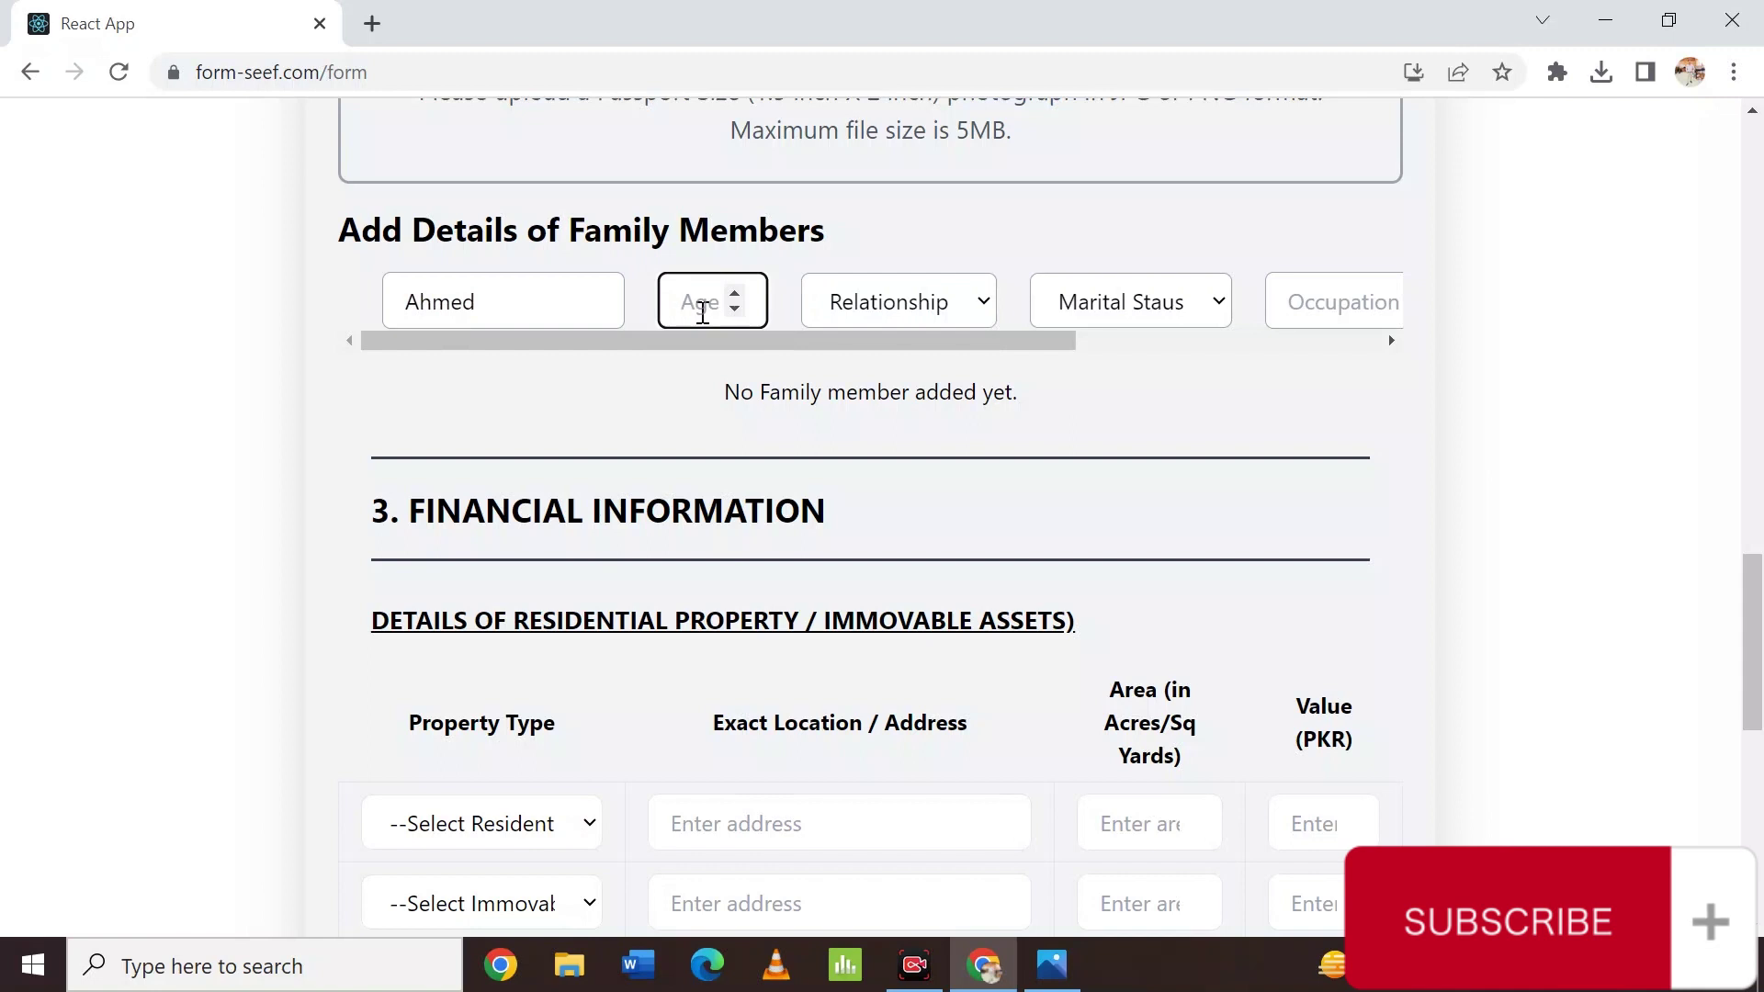
pyautogui.write('22')
pyautogui.click(912, 301)
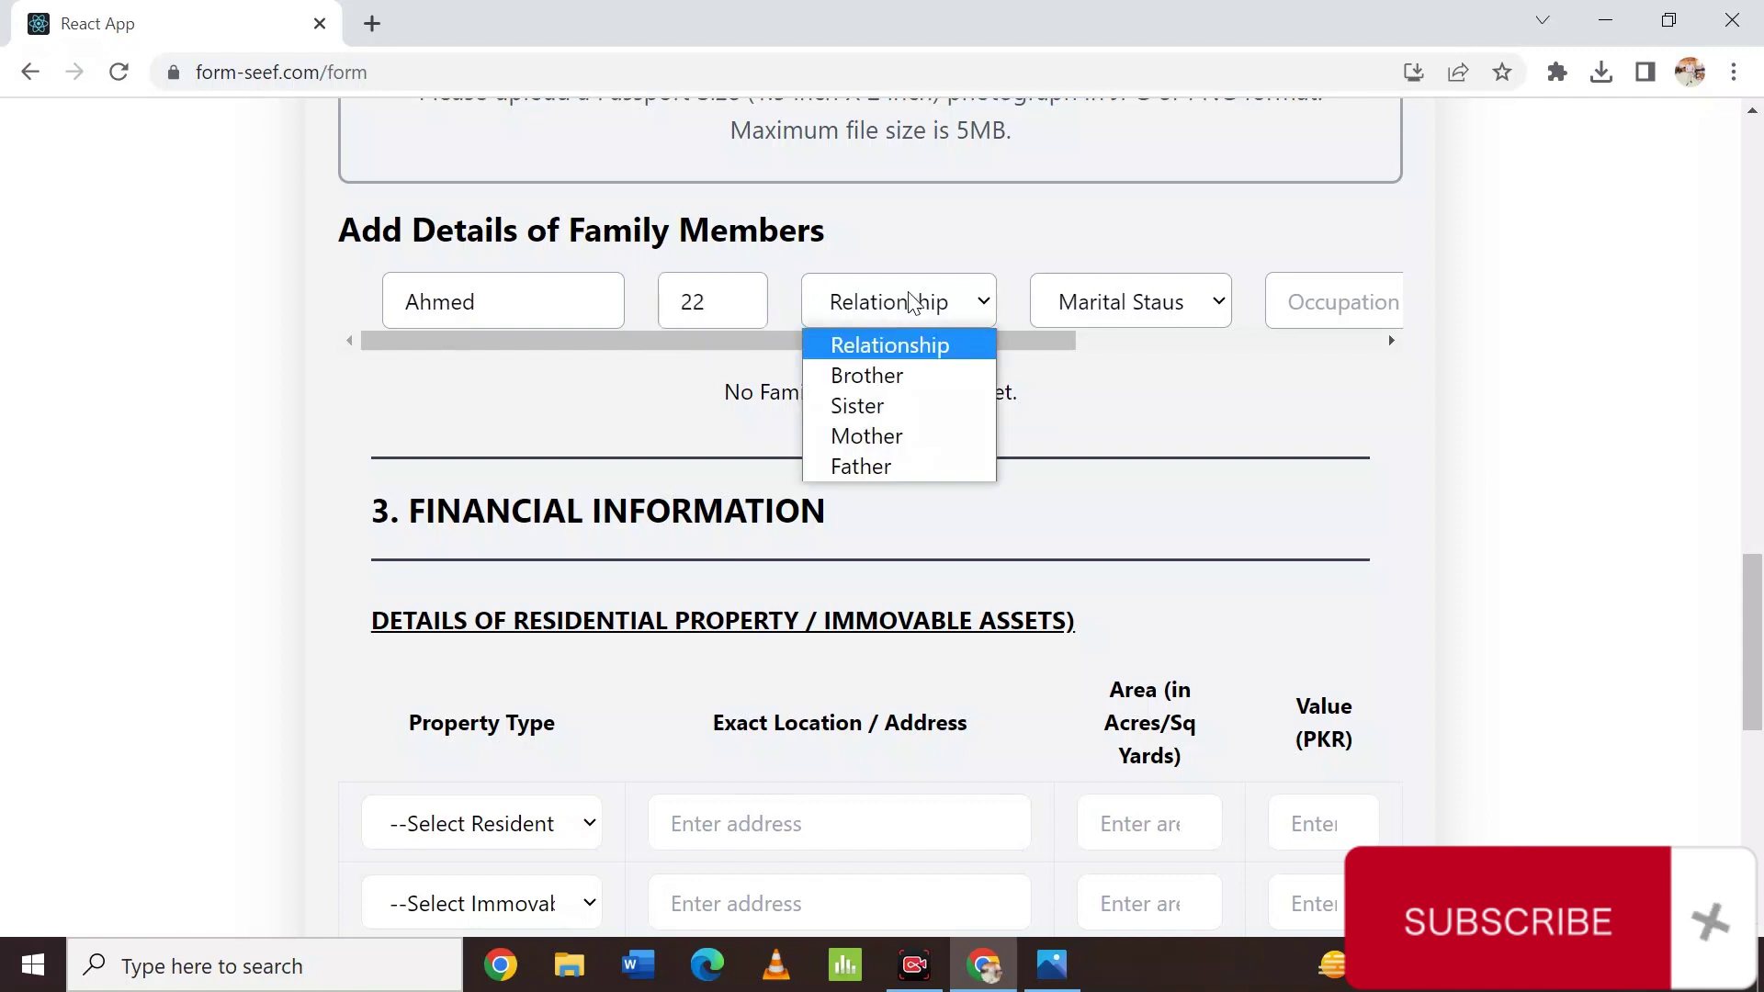
pyautogui.click(919, 377)
pyautogui.click(872, 301)
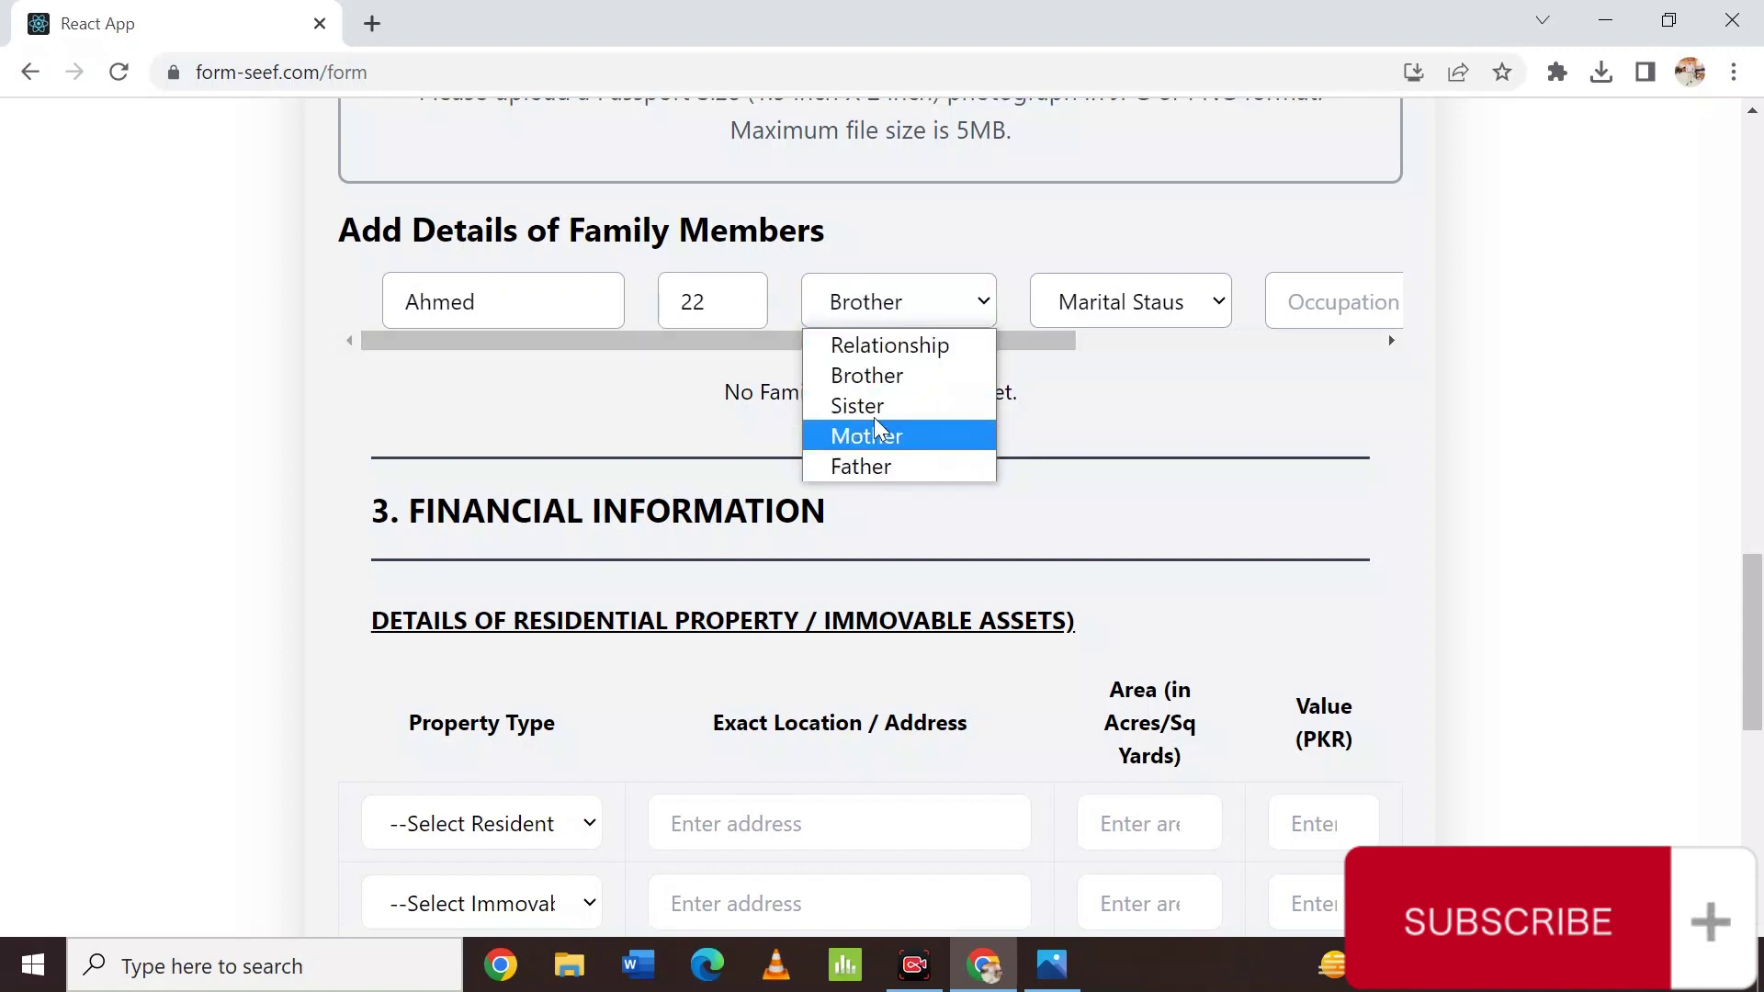
pyautogui.click(864, 469)
pyautogui.click(516, 303)
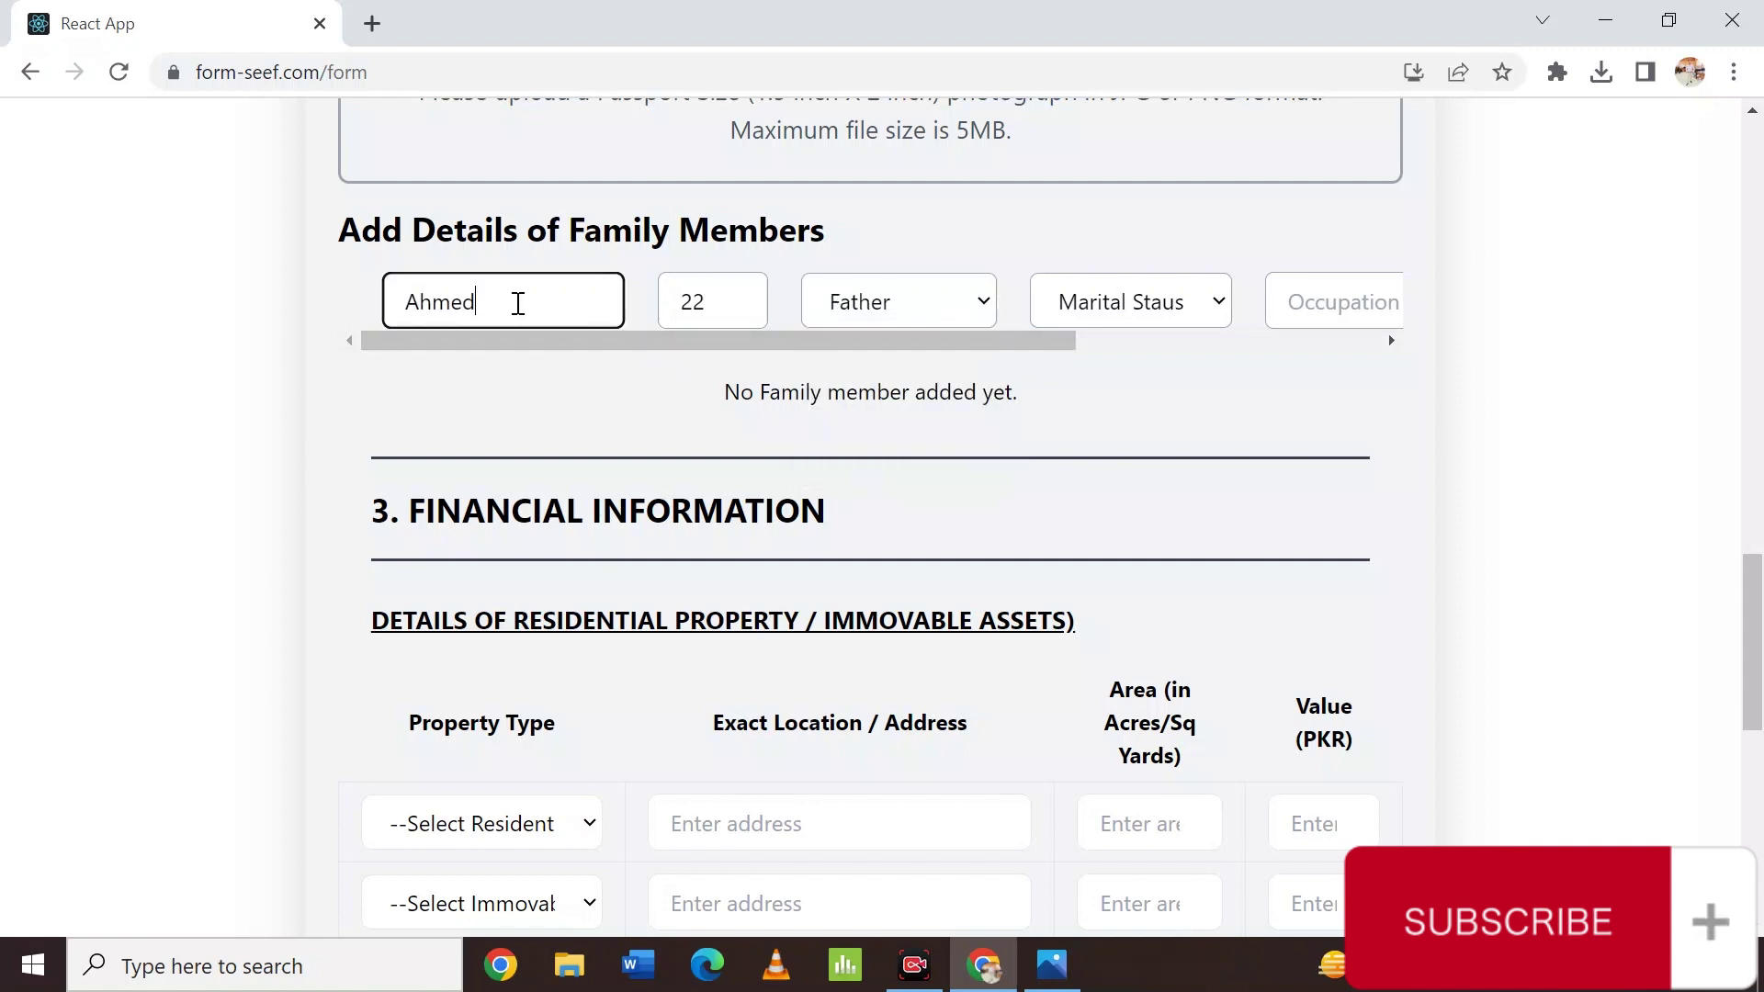
pyautogui.doubleClick(518, 303)
# Set marital status Married, occupation PST, organisation GOVT Employe, and add the father's row.
pyautogui.click(1082, 296)
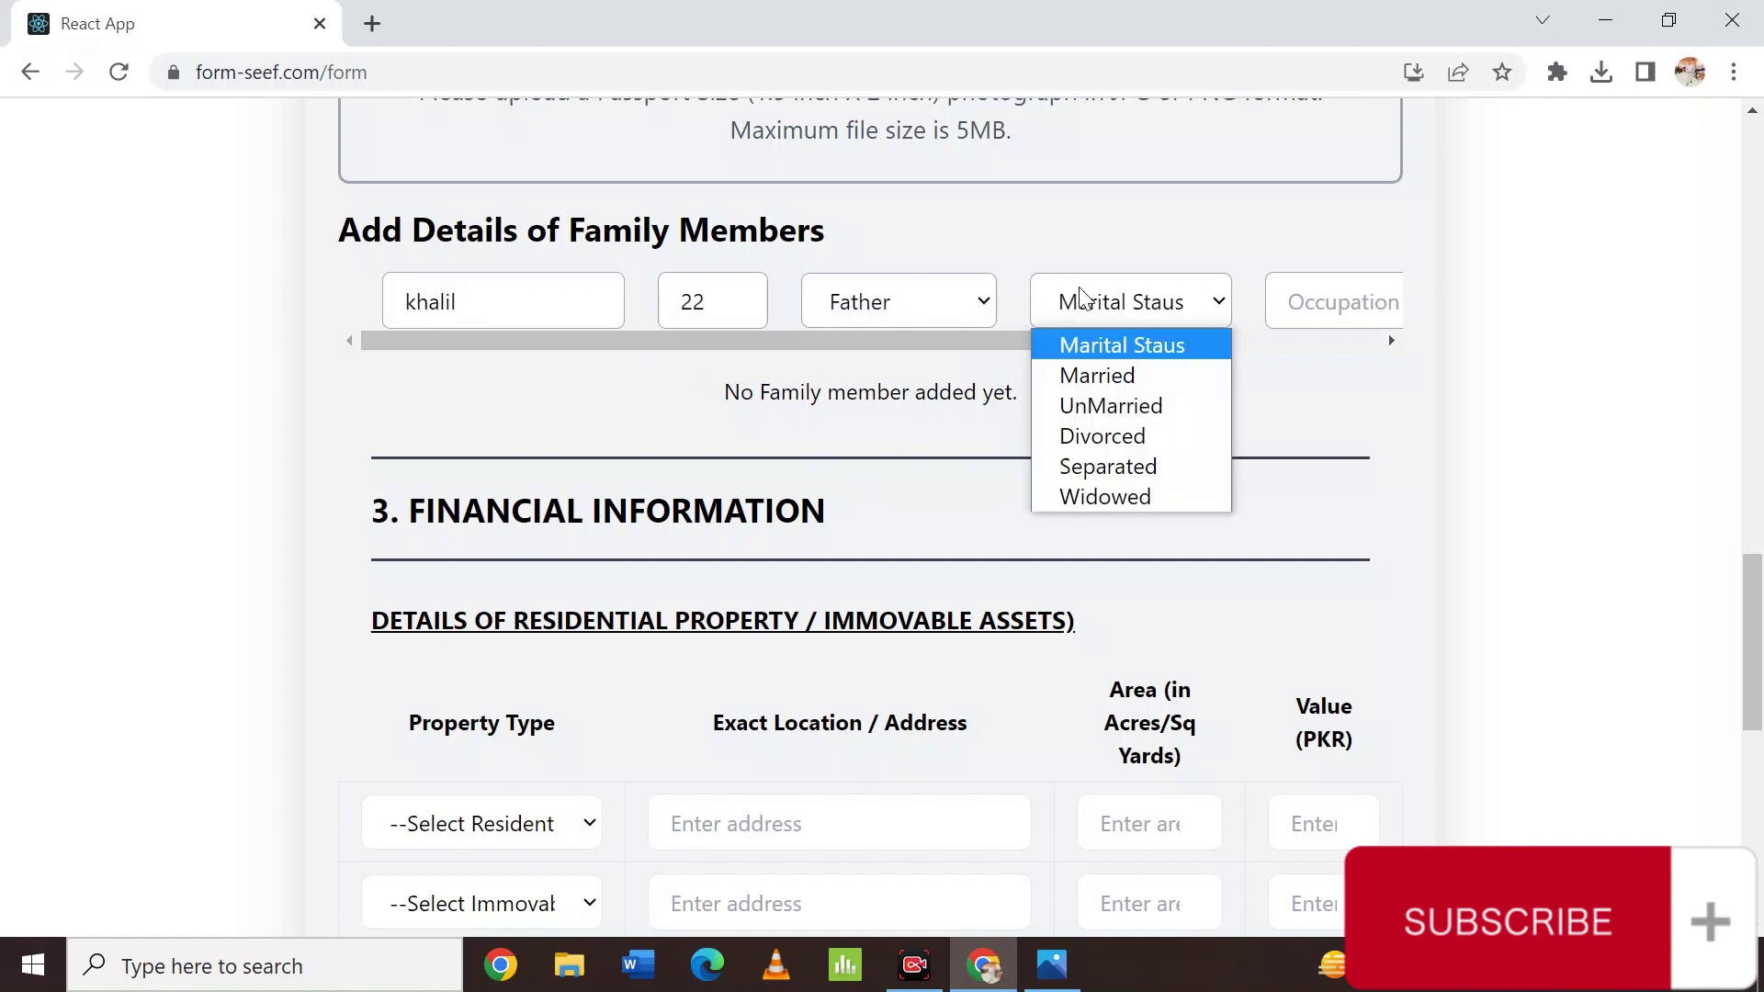
pyautogui.click(1094, 377)
pyautogui.click(1364, 290)
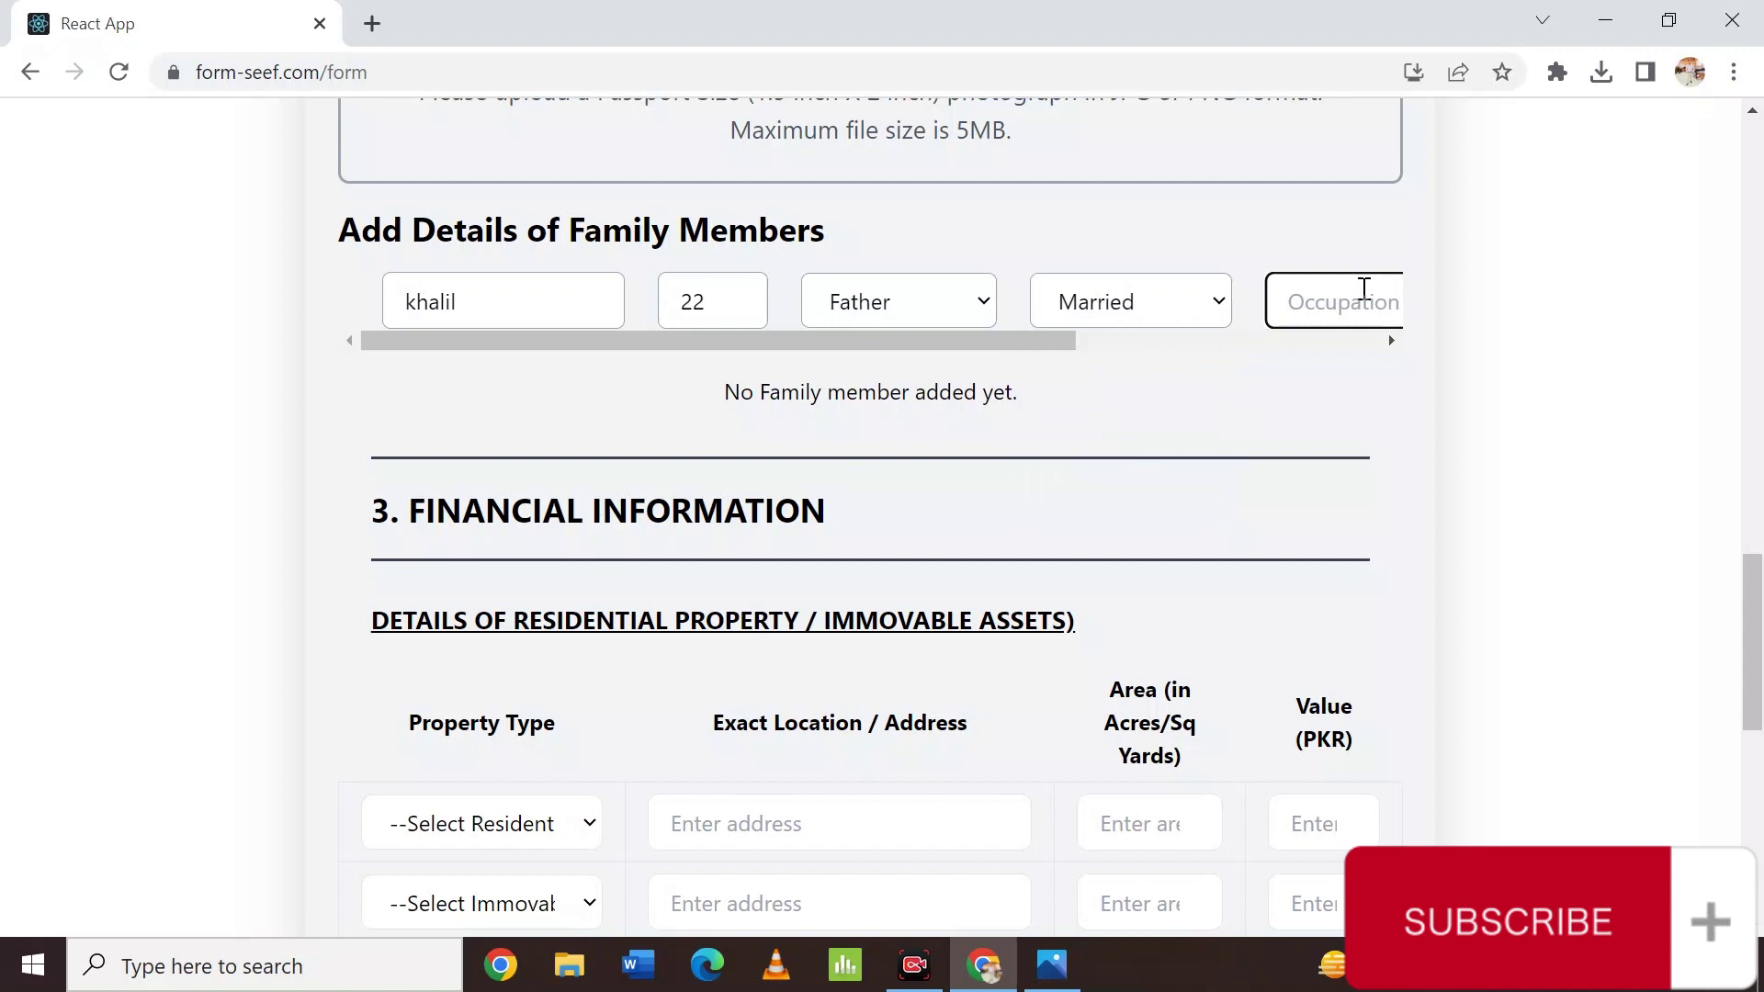
pyautogui.write('PST')
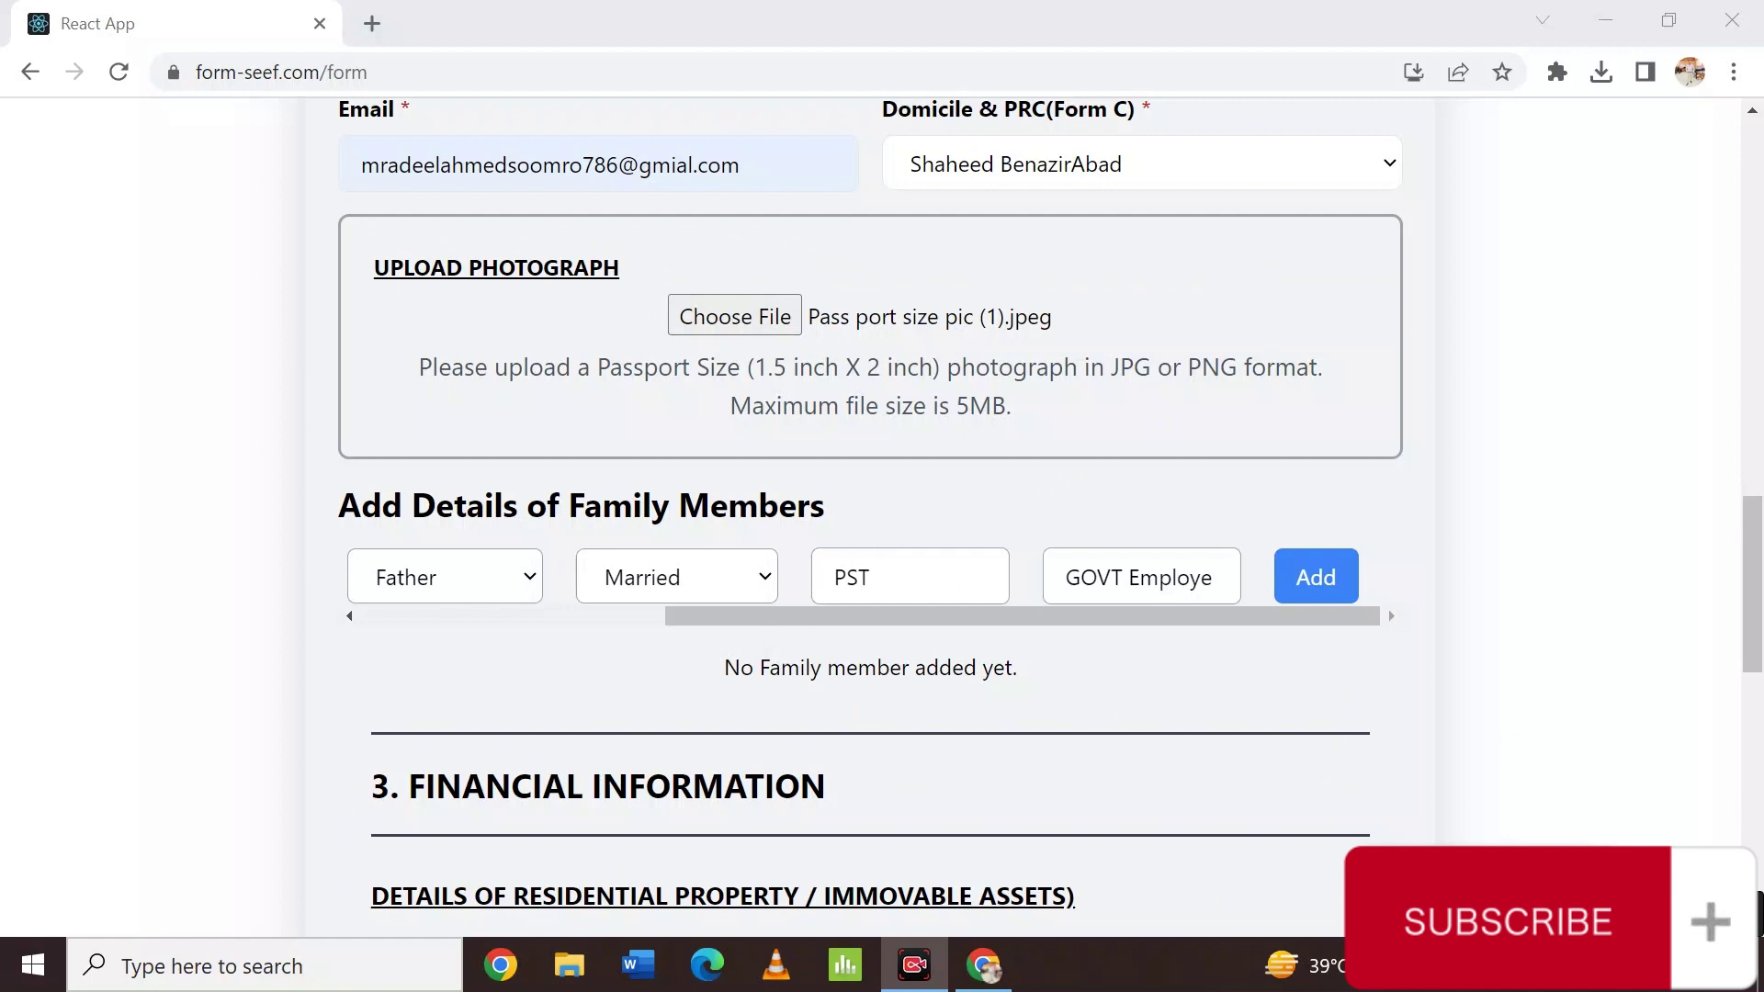
pyautogui.click(1164, 700)
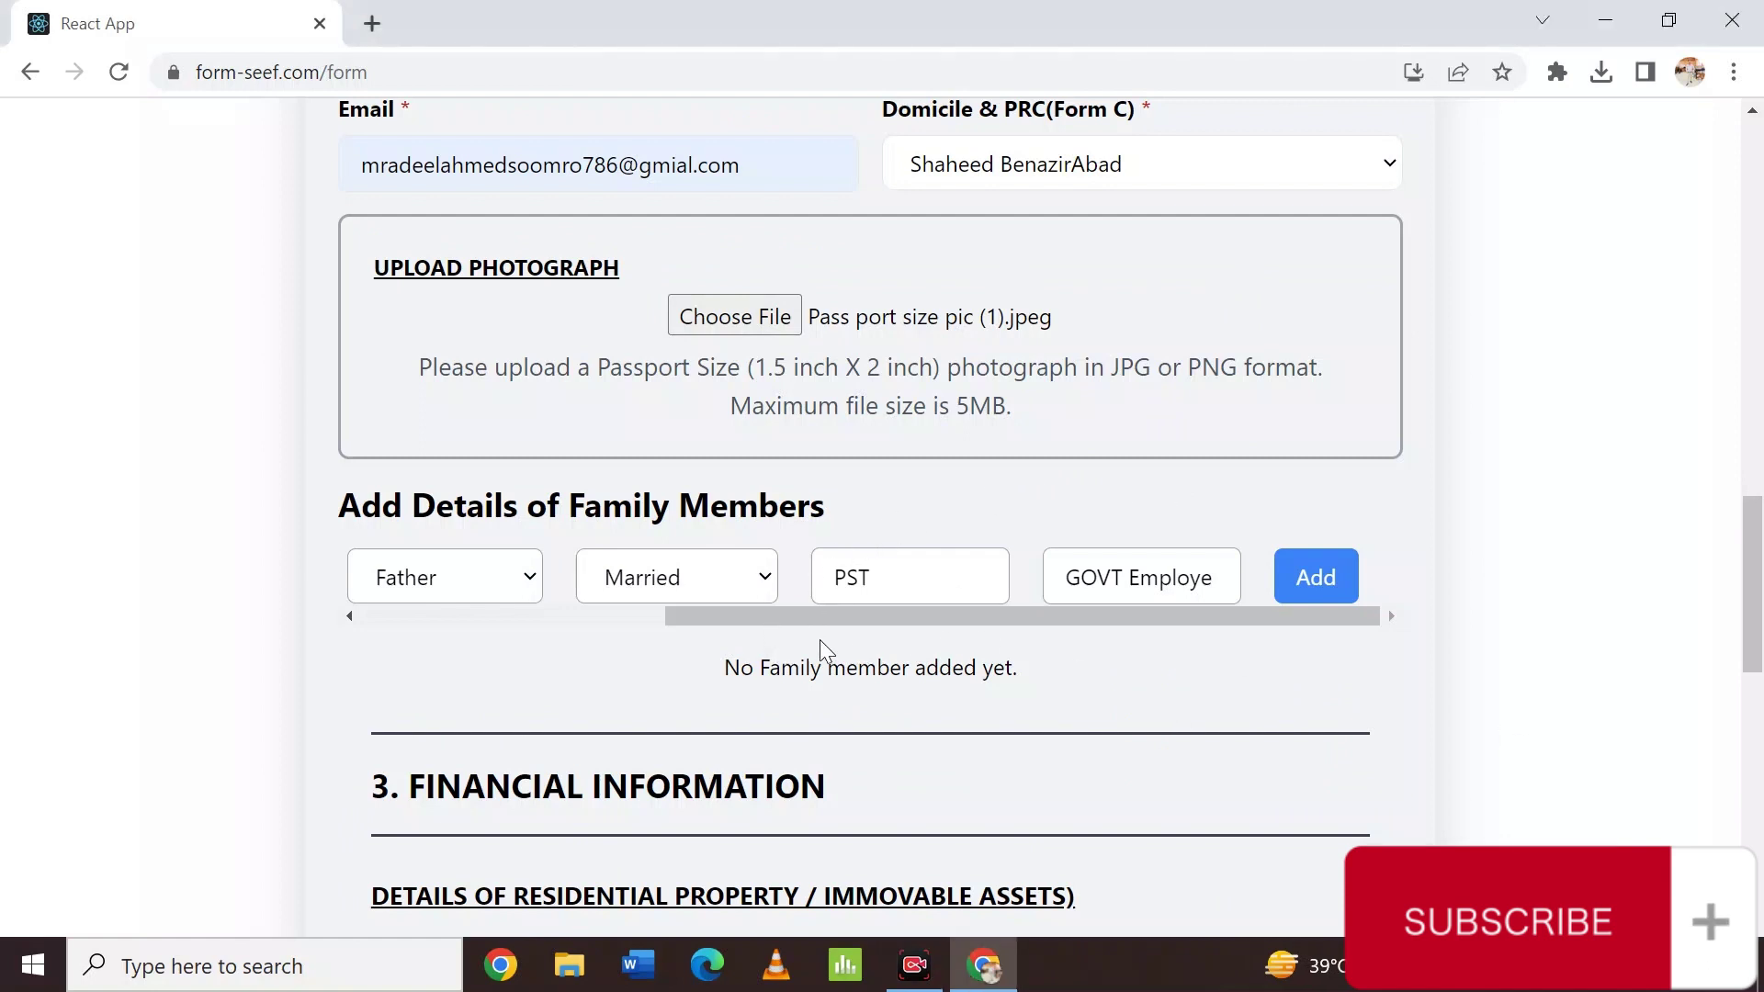
pyautogui.moveTo(774, 611); pyautogui.dragTo(444, 611)
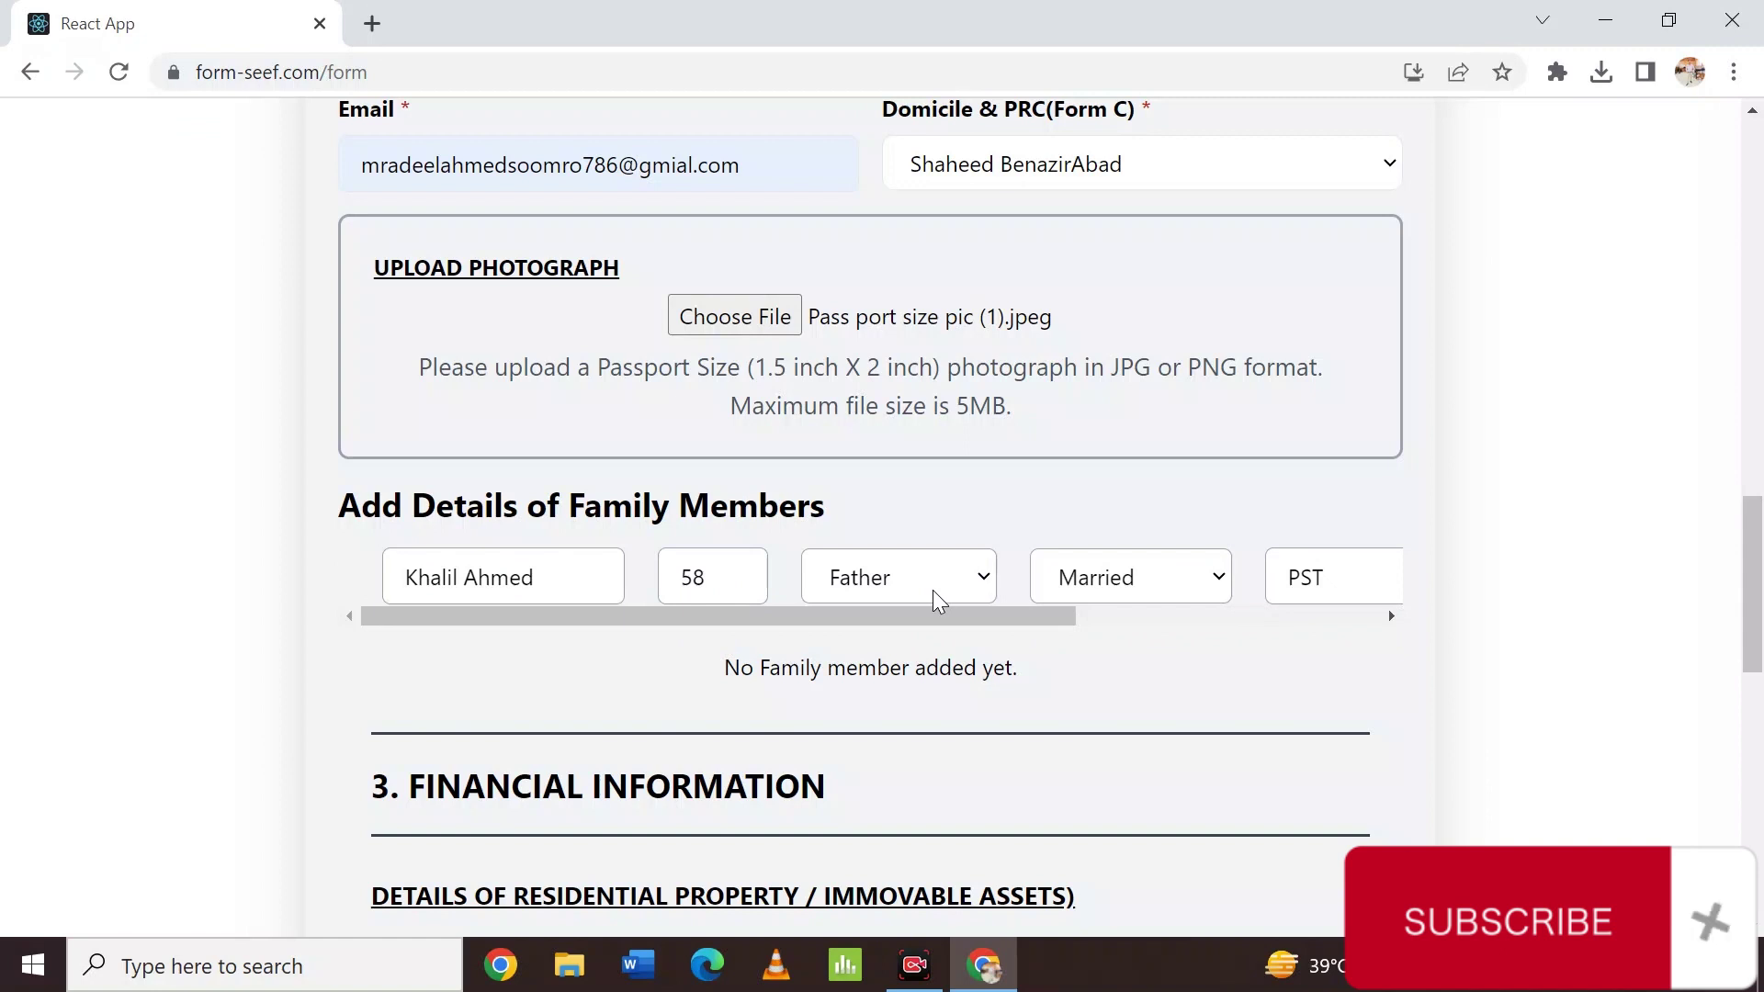
pyautogui.moveTo(923, 616); pyautogui.dragTo(1171, 630)
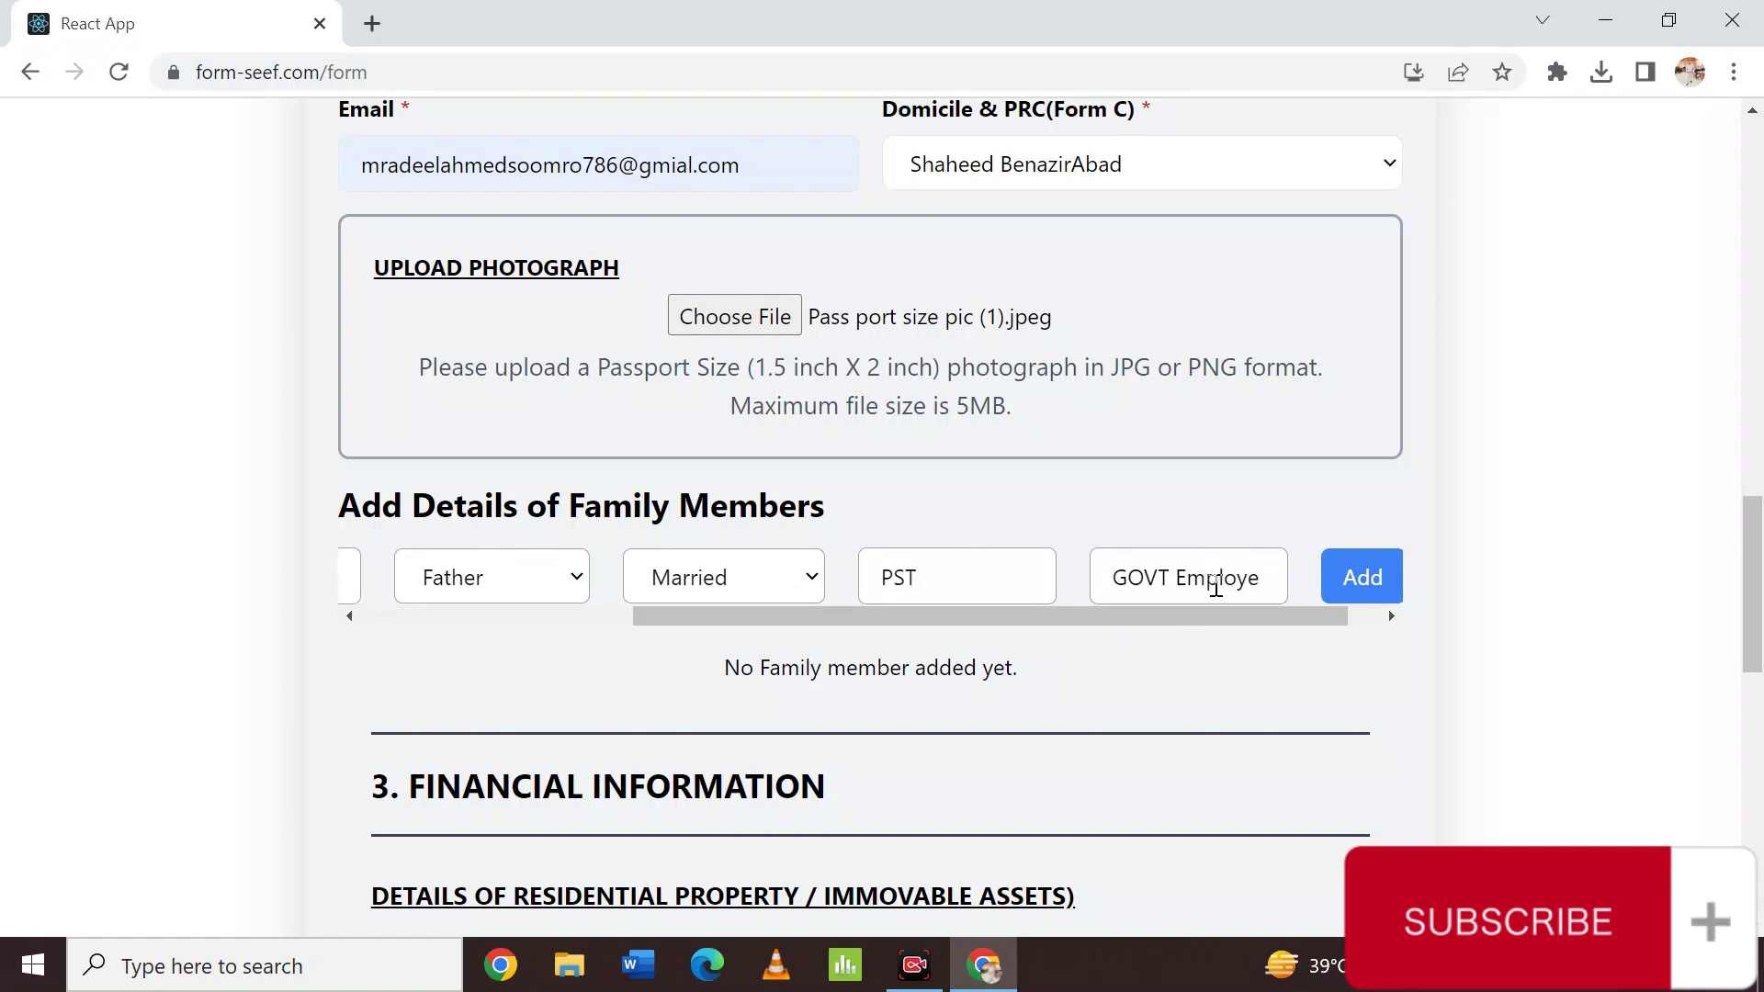
pyautogui.click(1363, 591)
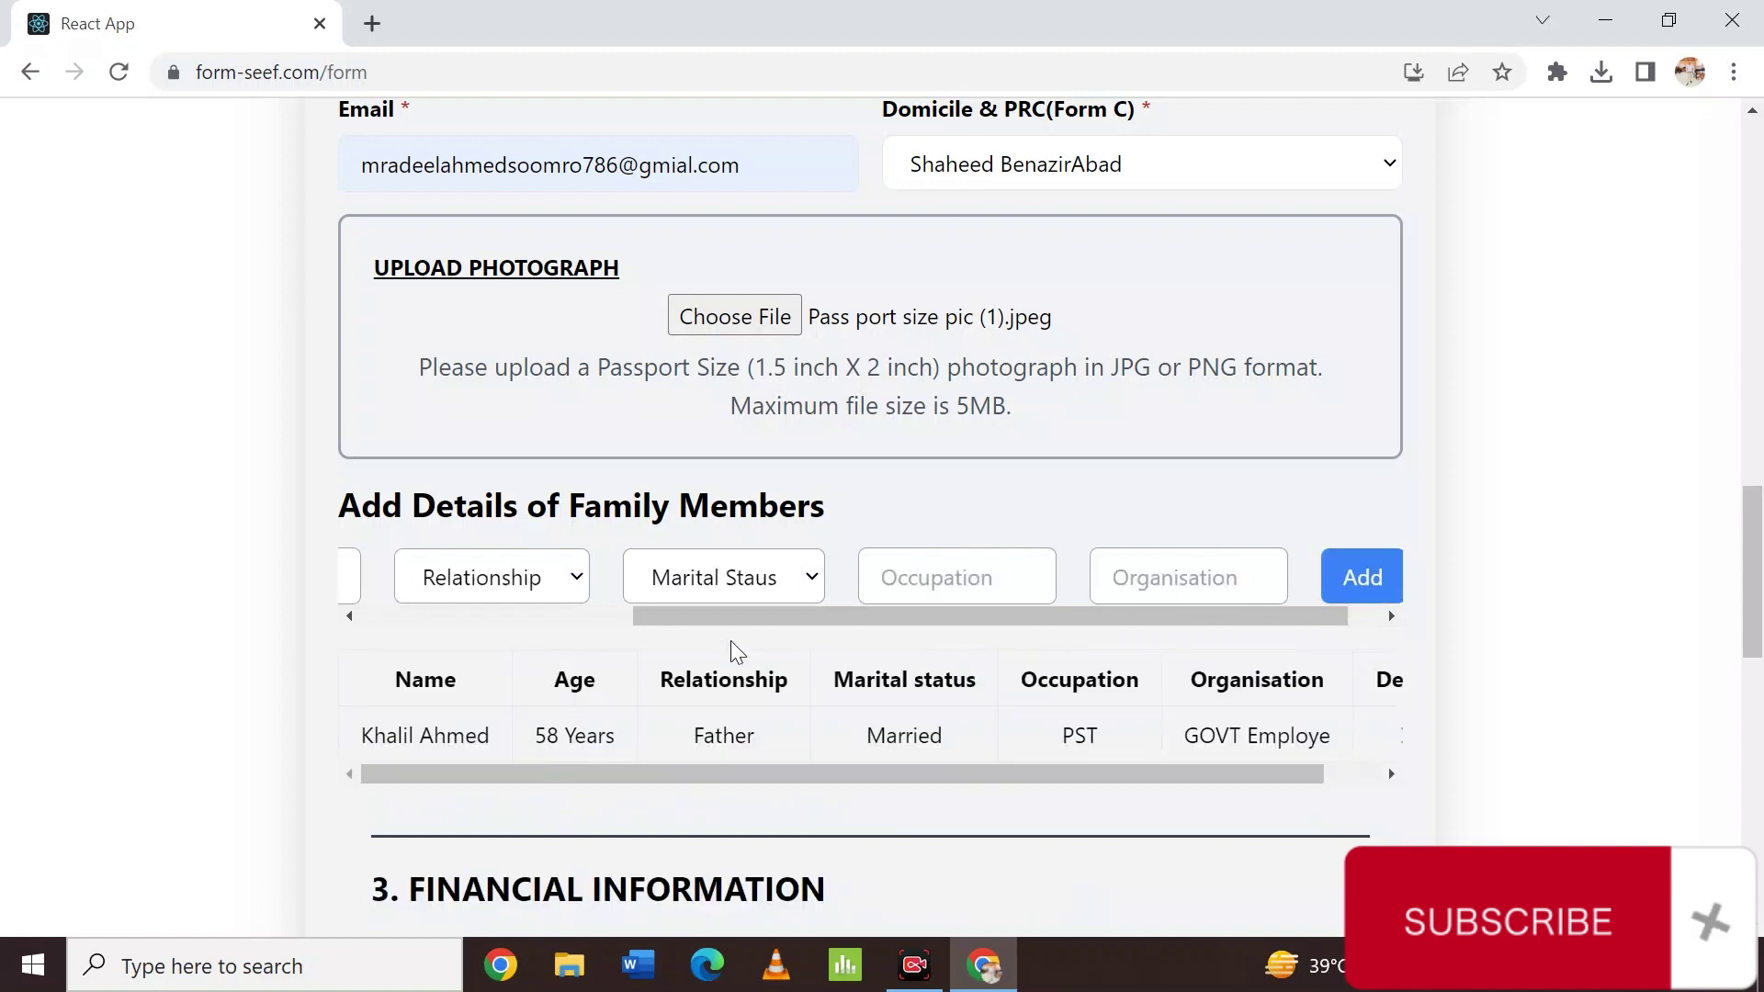
# Enter the mother's name, age 45, and relationship Mother.
pyautogui.moveTo(716, 610); pyautogui.dragTo(361, 608)
pyautogui.click(502, 587)
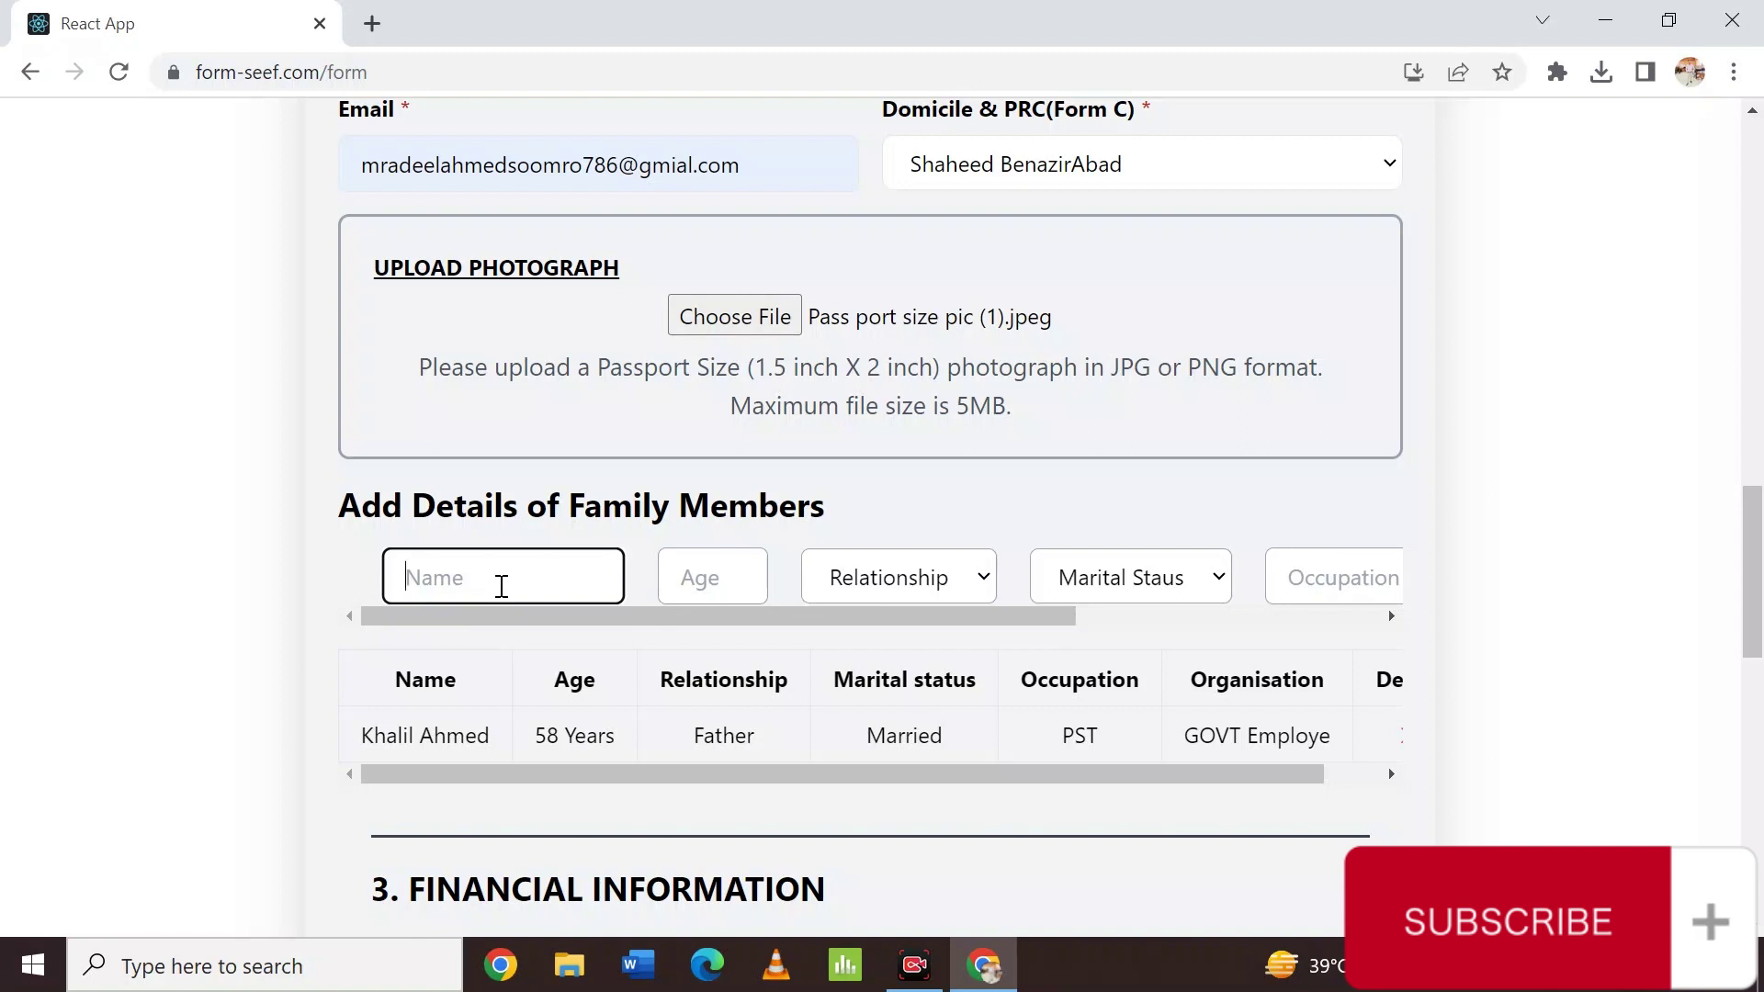
pyautogui.write('Faiza')
pyautogui.press('Tab')
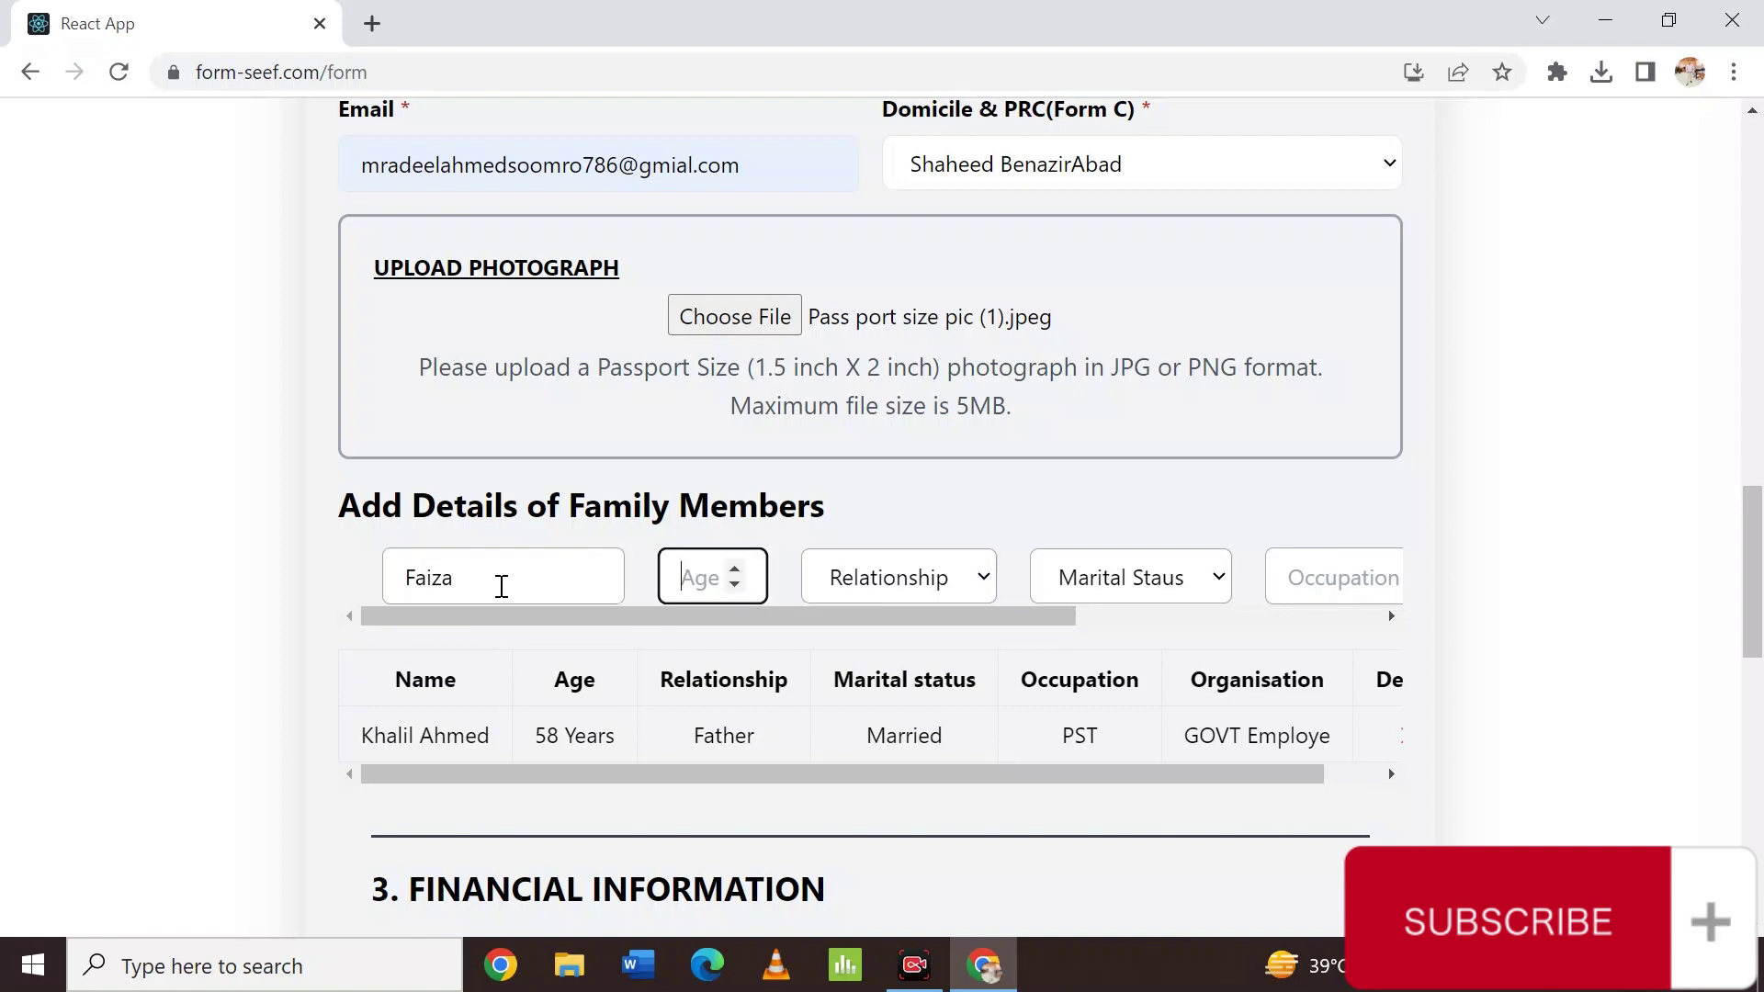
pyautogui.write('45')
pyautogui.press('Tab')
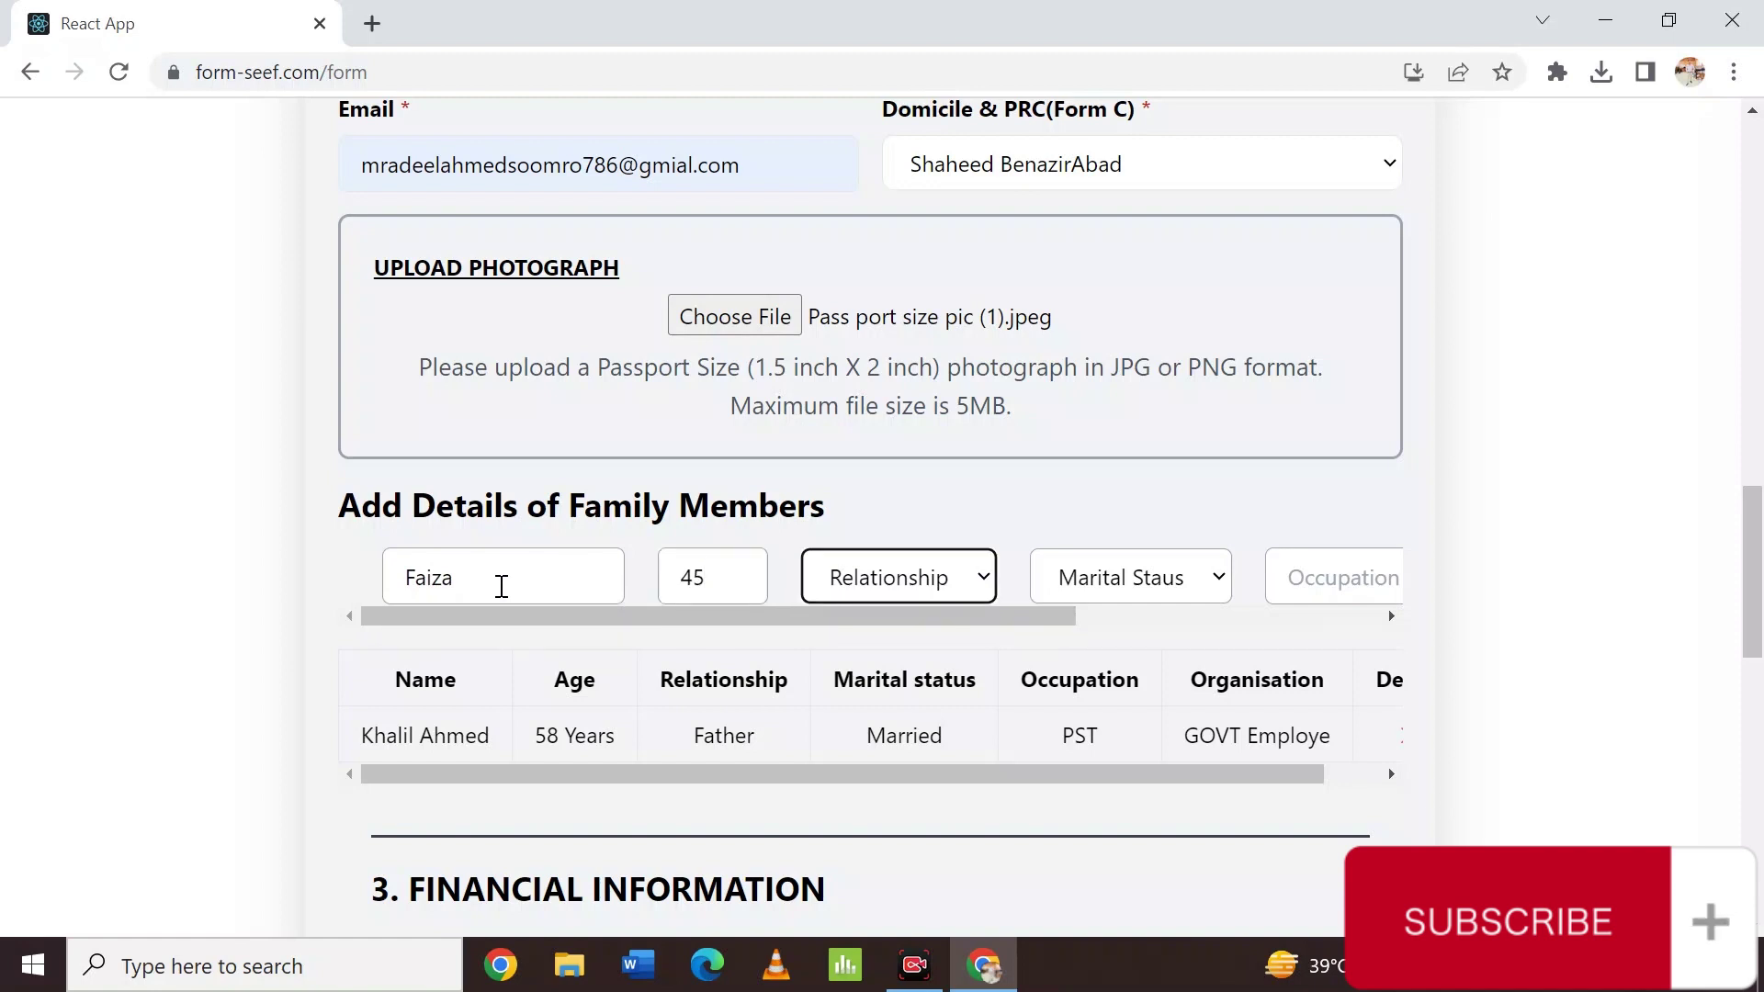
pyautogui.press('Down')
pyautogui.press('Down')
pyautogui.press('Down')
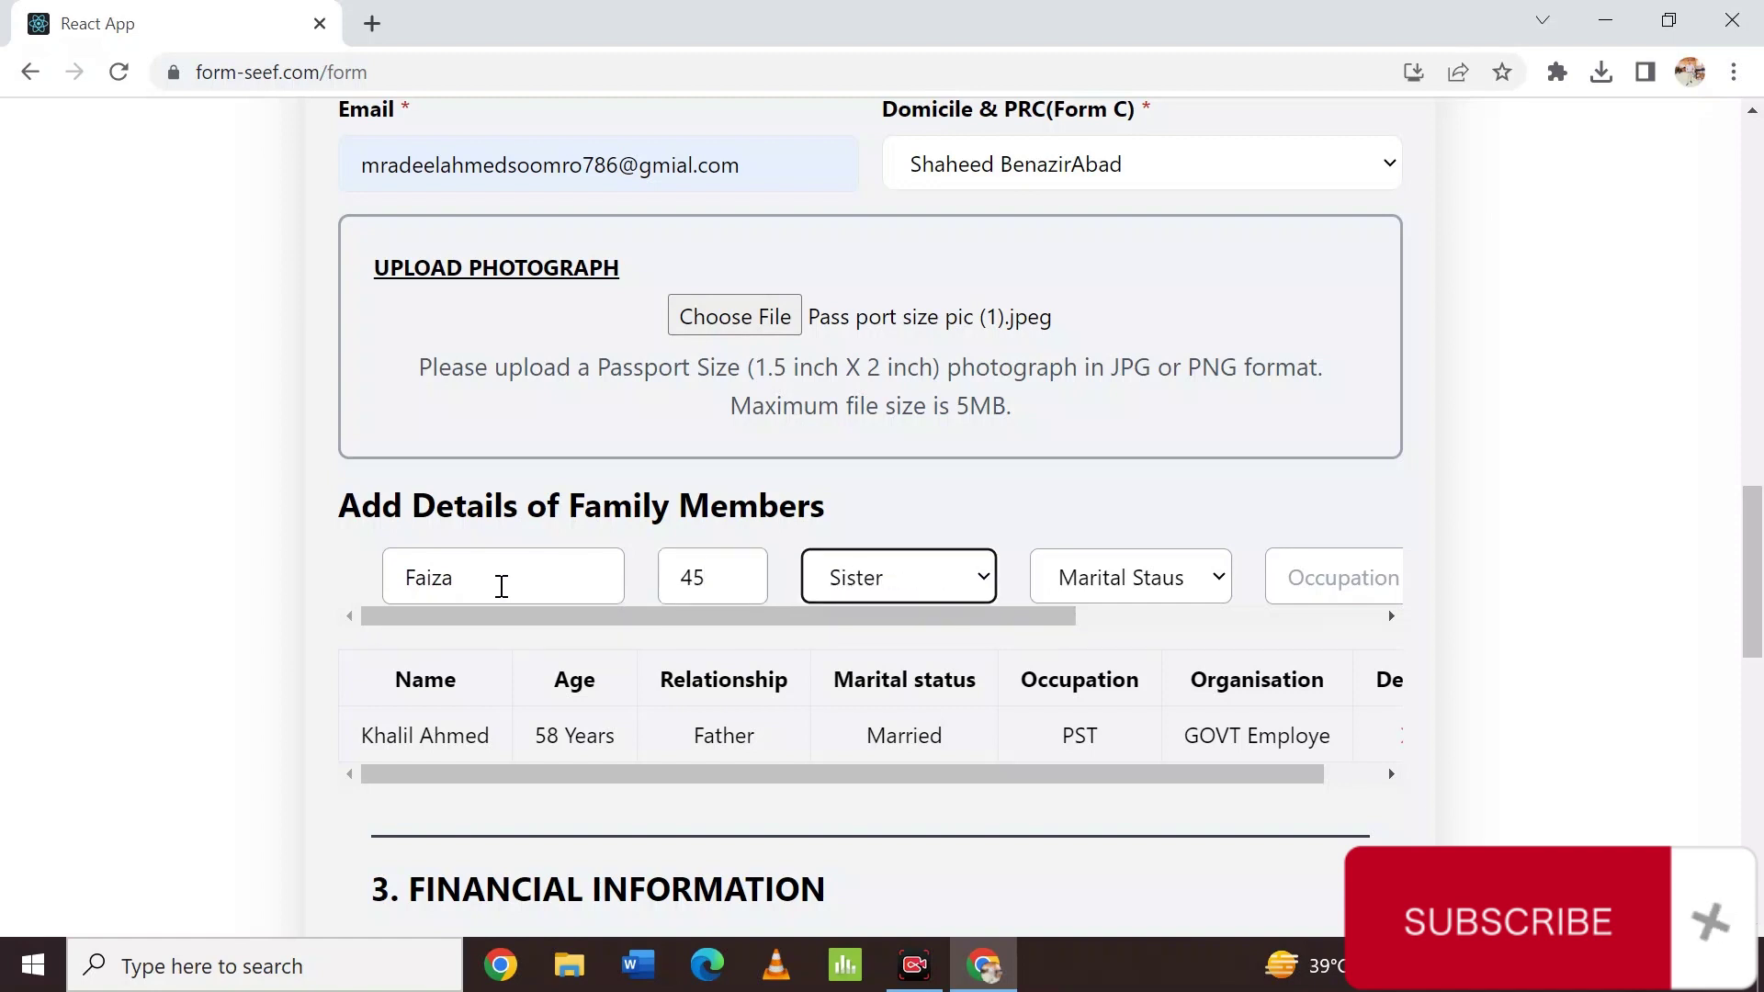
pyautogui.press('Up')
pyautogui.press('Up')
pyautogui.press('Down')
pyautogui.press('Down')
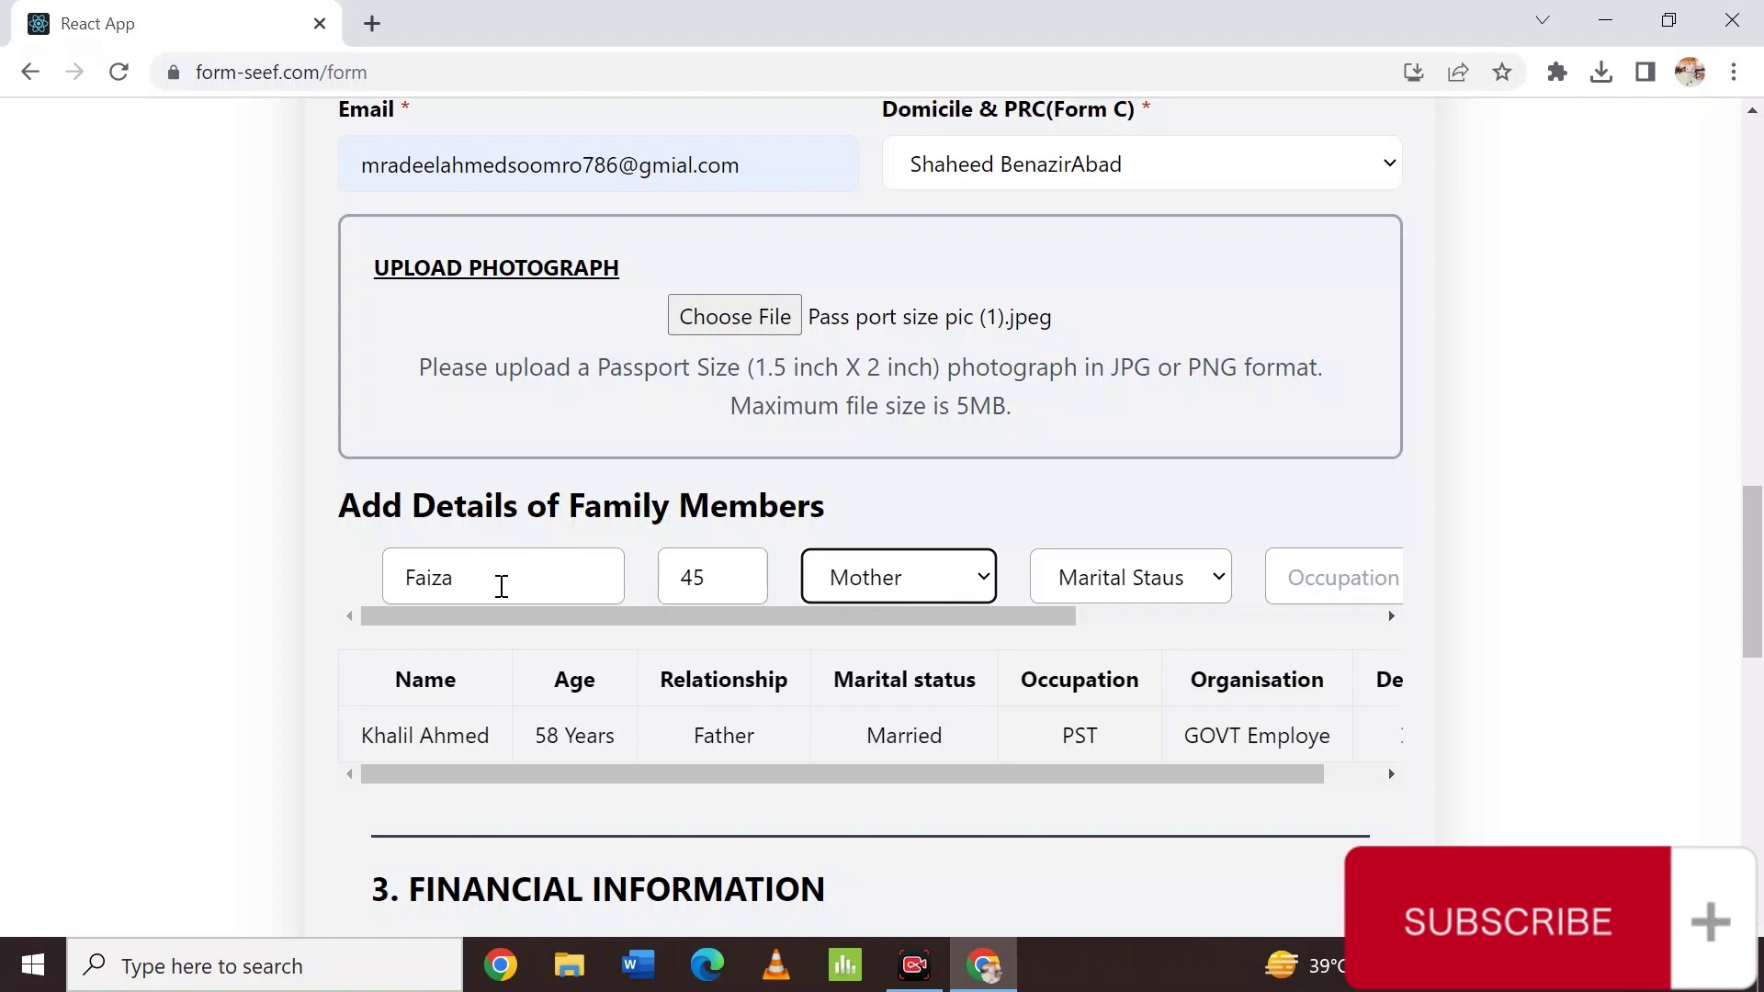
pyautogui.press('Up')
# Set Married, occupation 'House wife', organisation 'House Wife', and add the mother's row.
pyautogui.press('Tab')
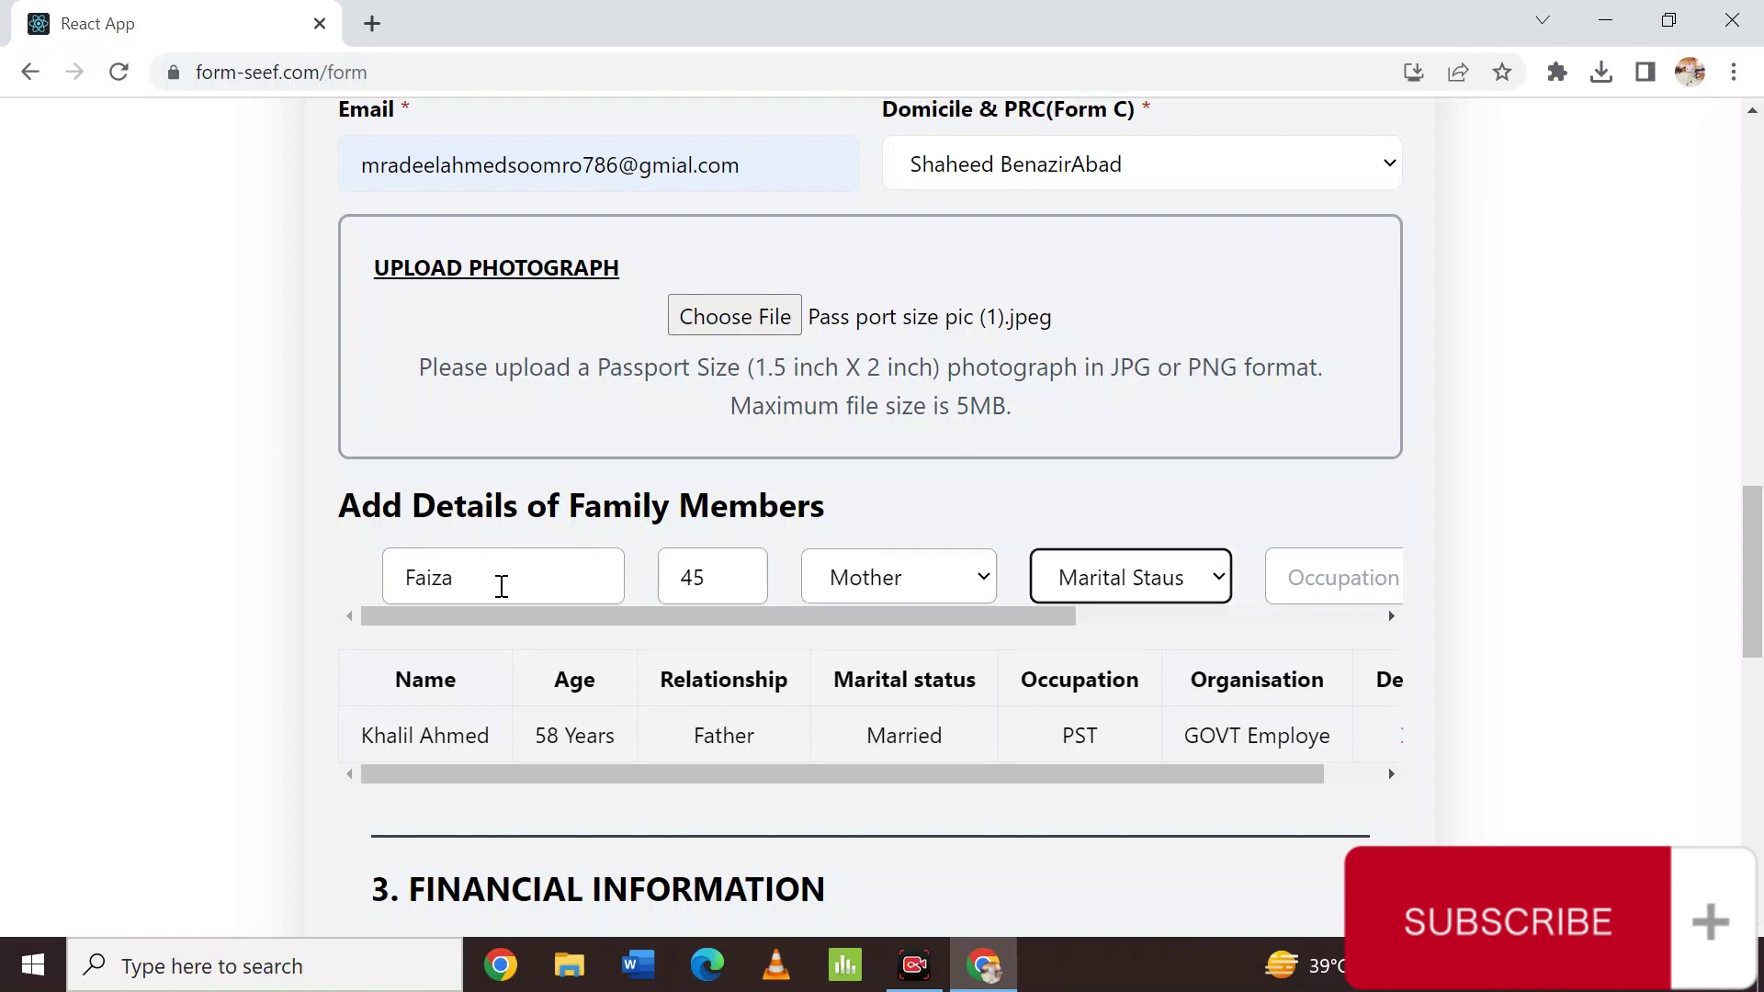
pyautogui.press('Down')
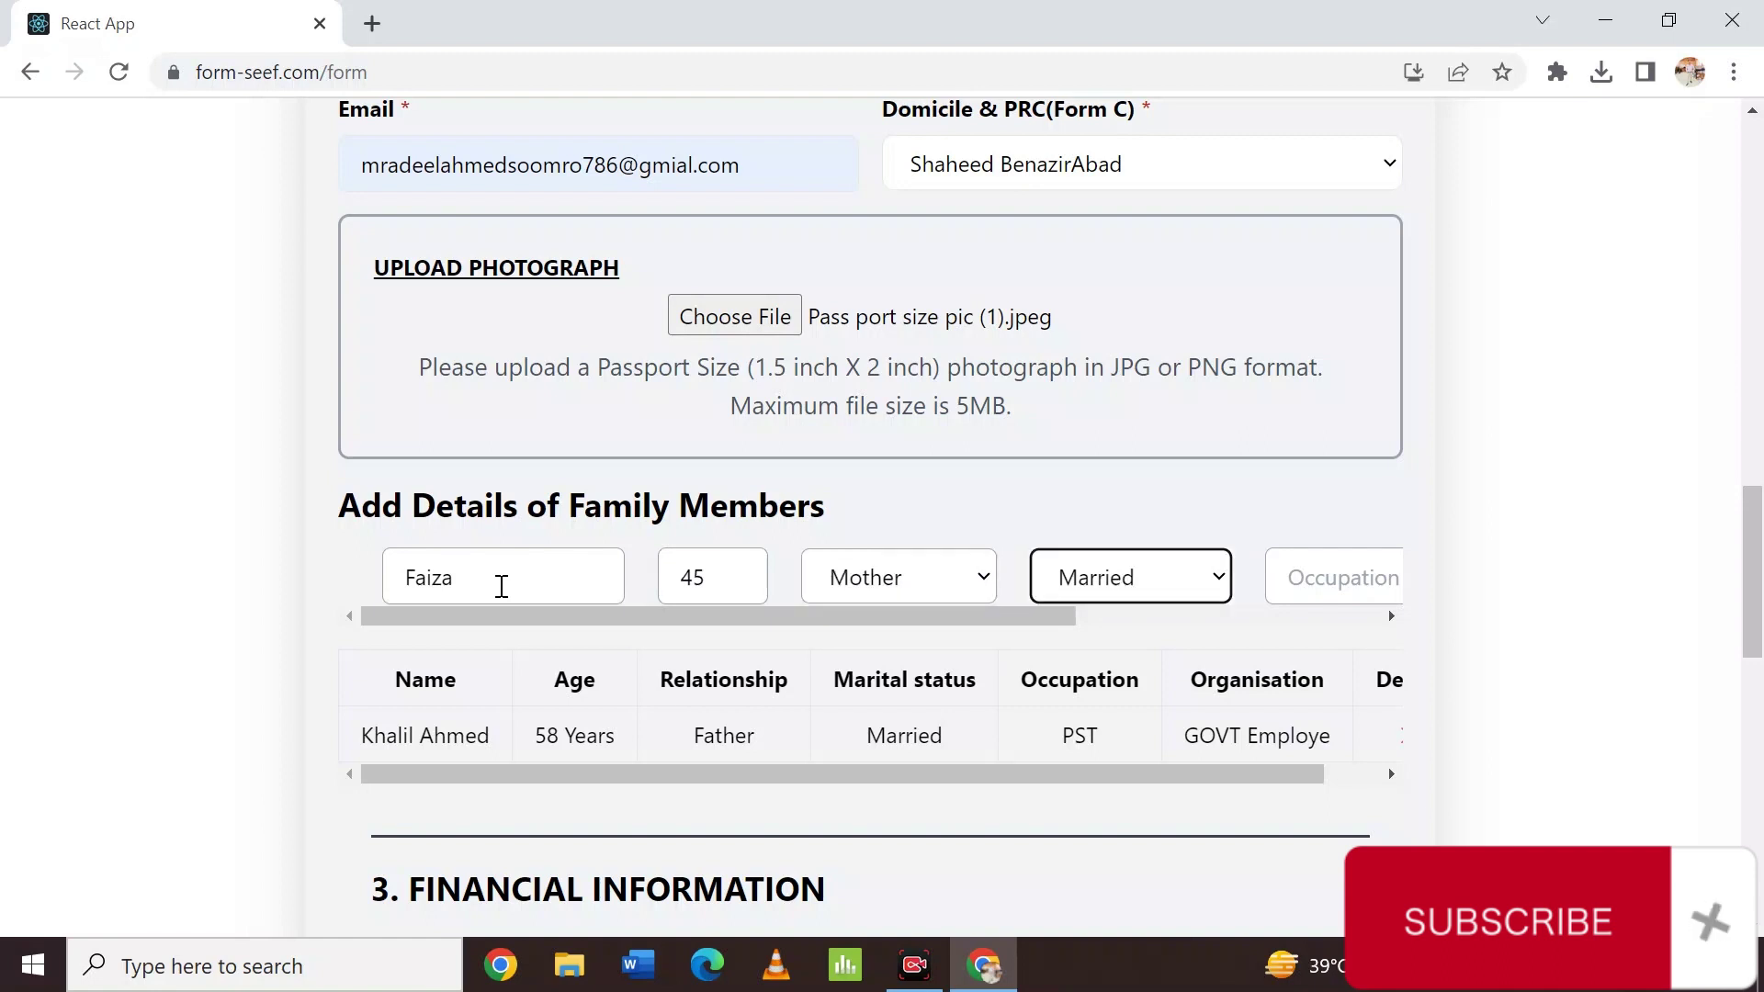
pyautogui.press('Down')
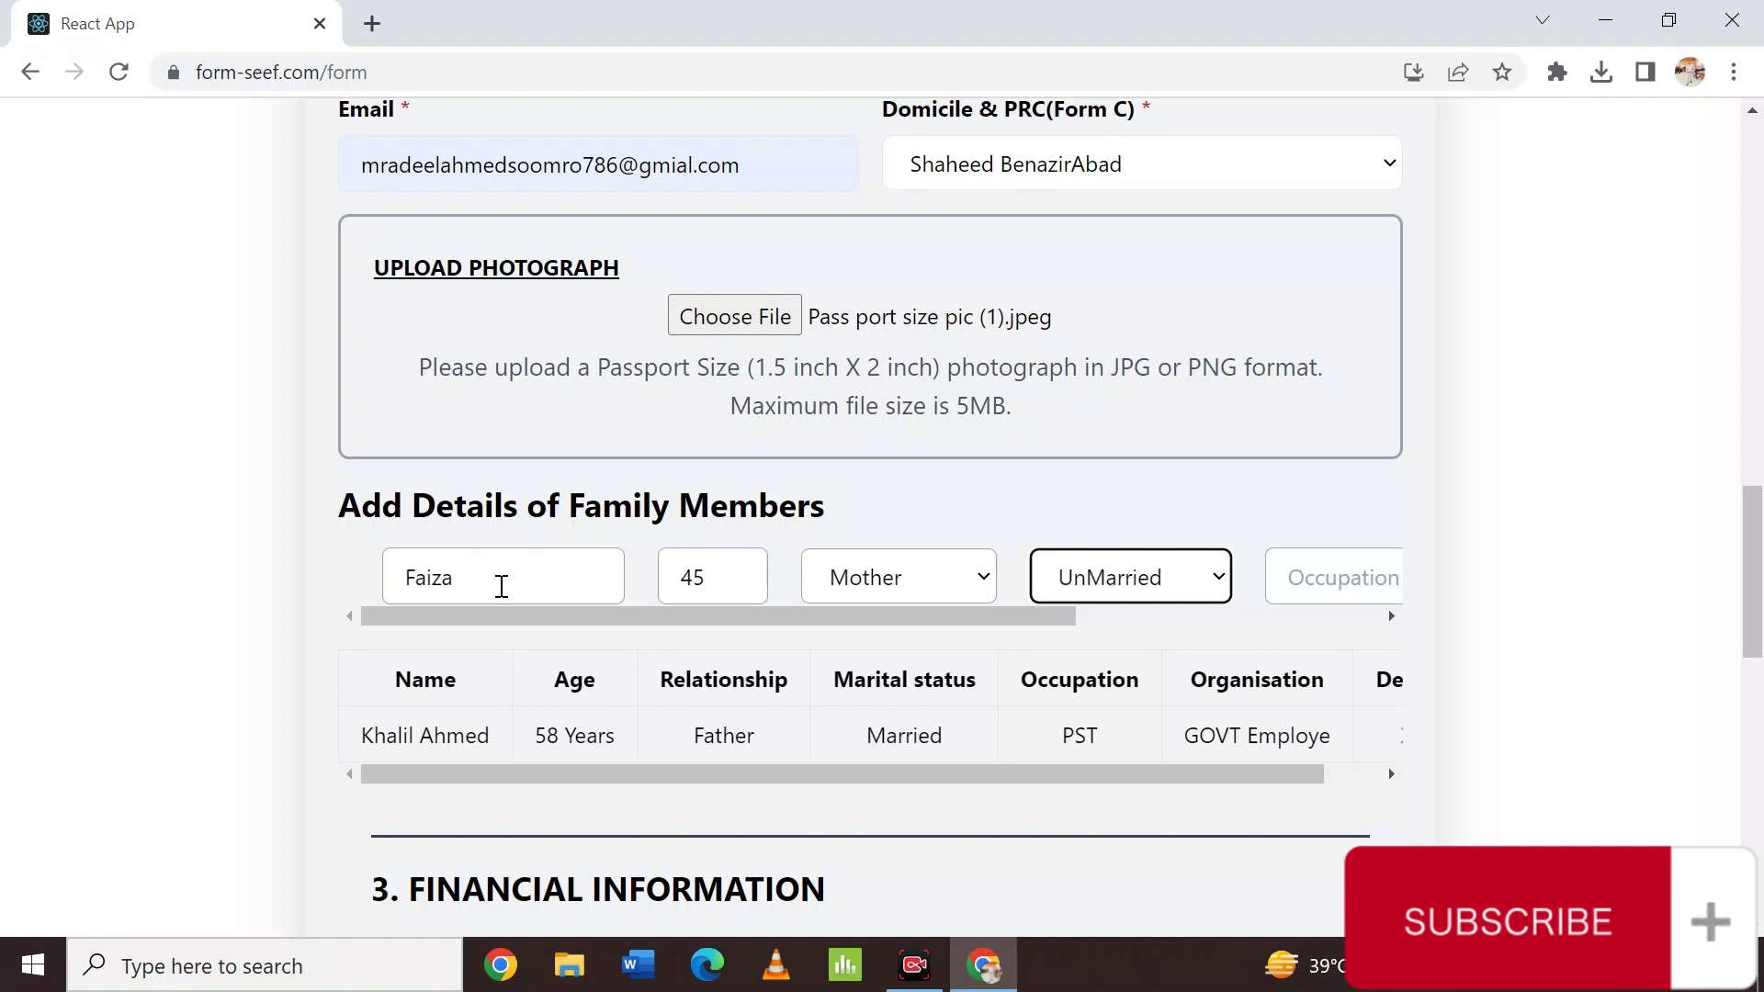
pyautogui.press('Up')
pyautogui.press('Tab')
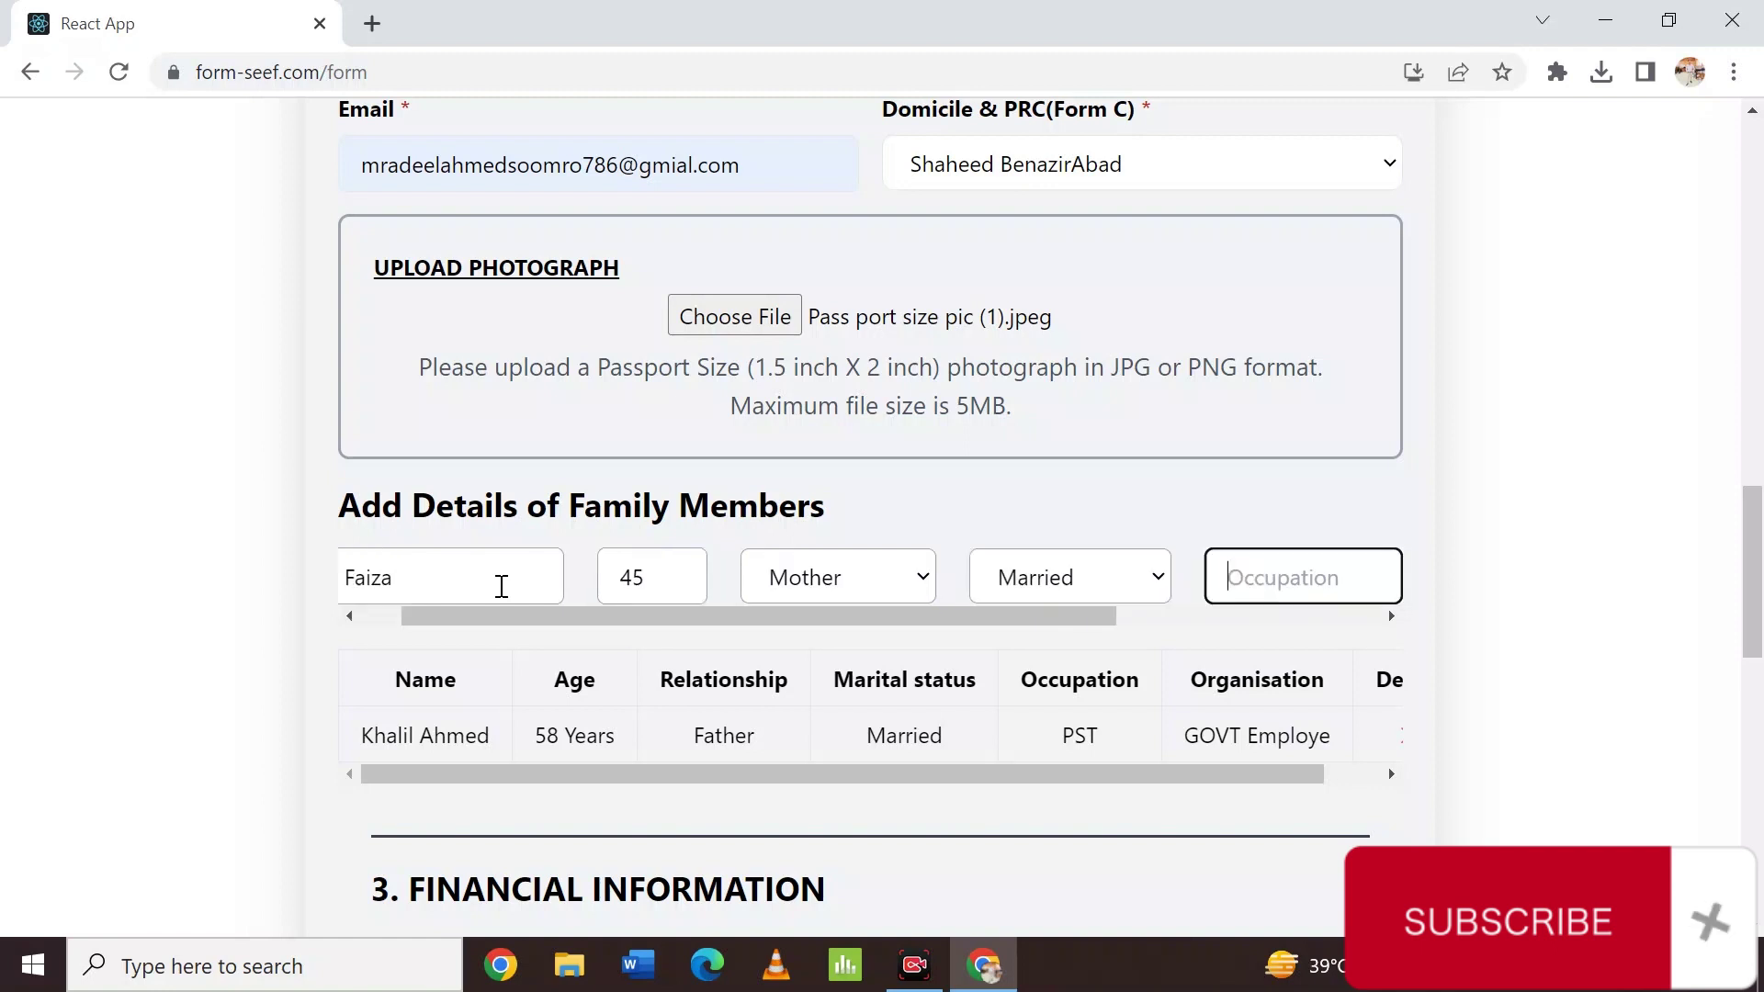
pyautogui.write('House')
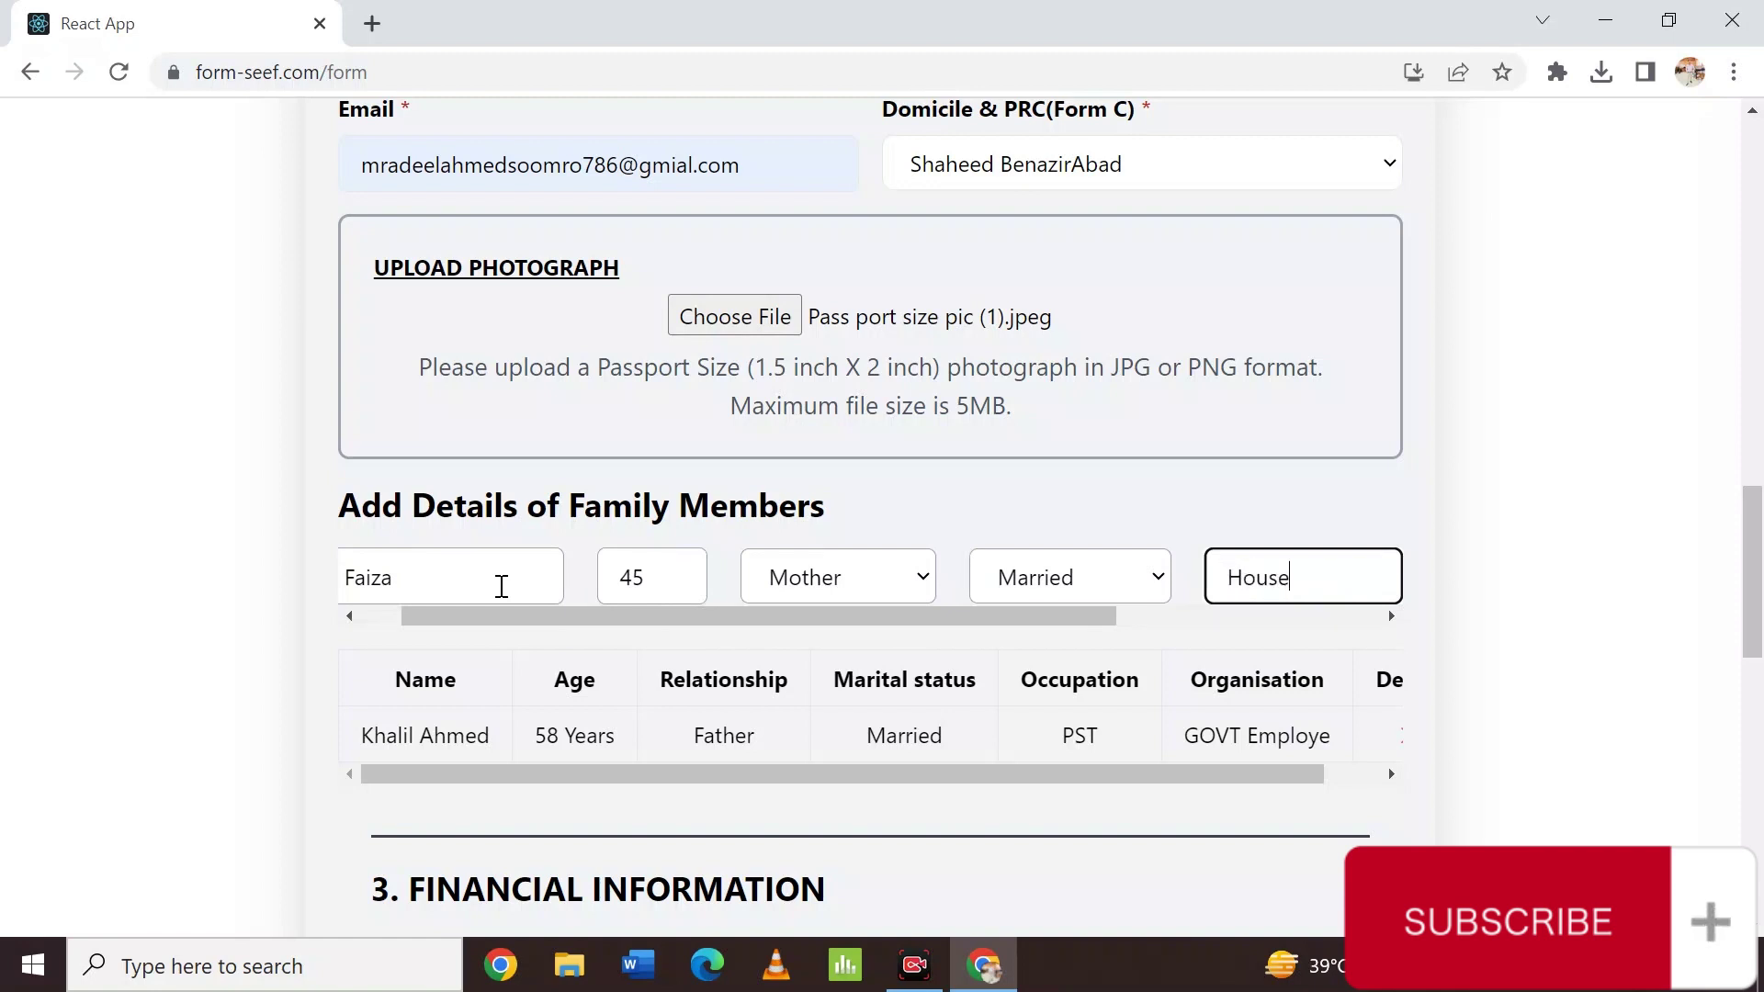
pyautogui.write(' wife')
pyautogui.press('Tab')
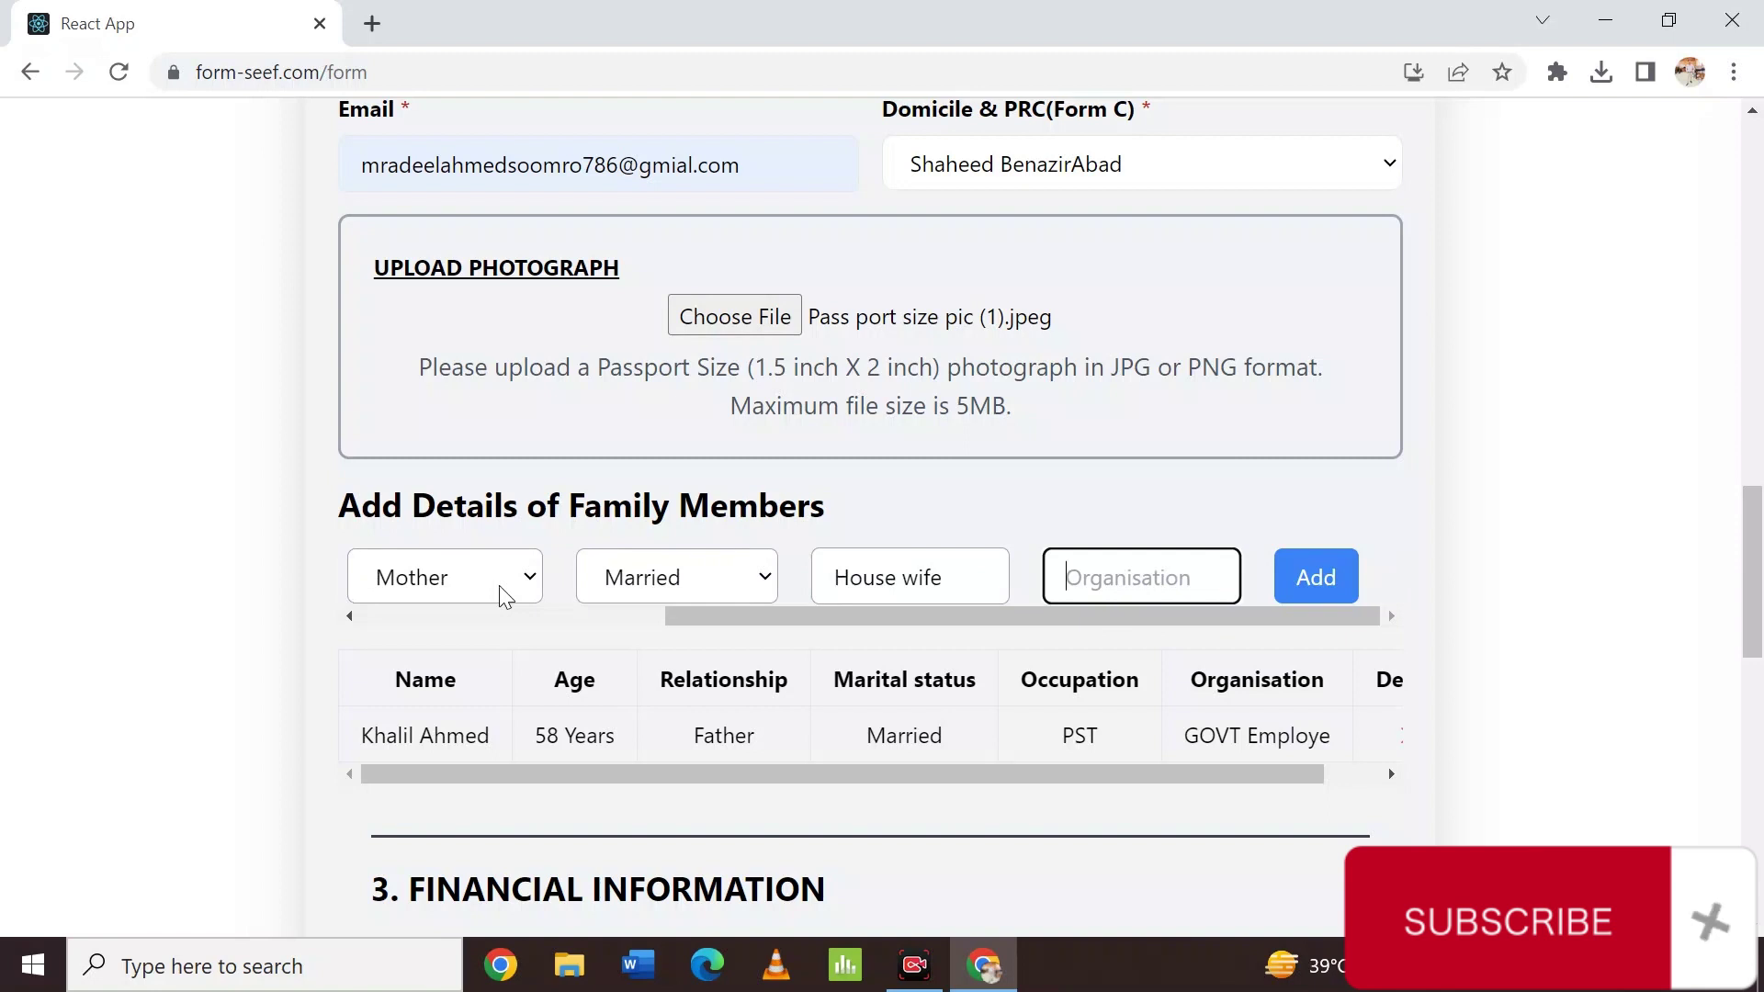
pyautogui.write('House')
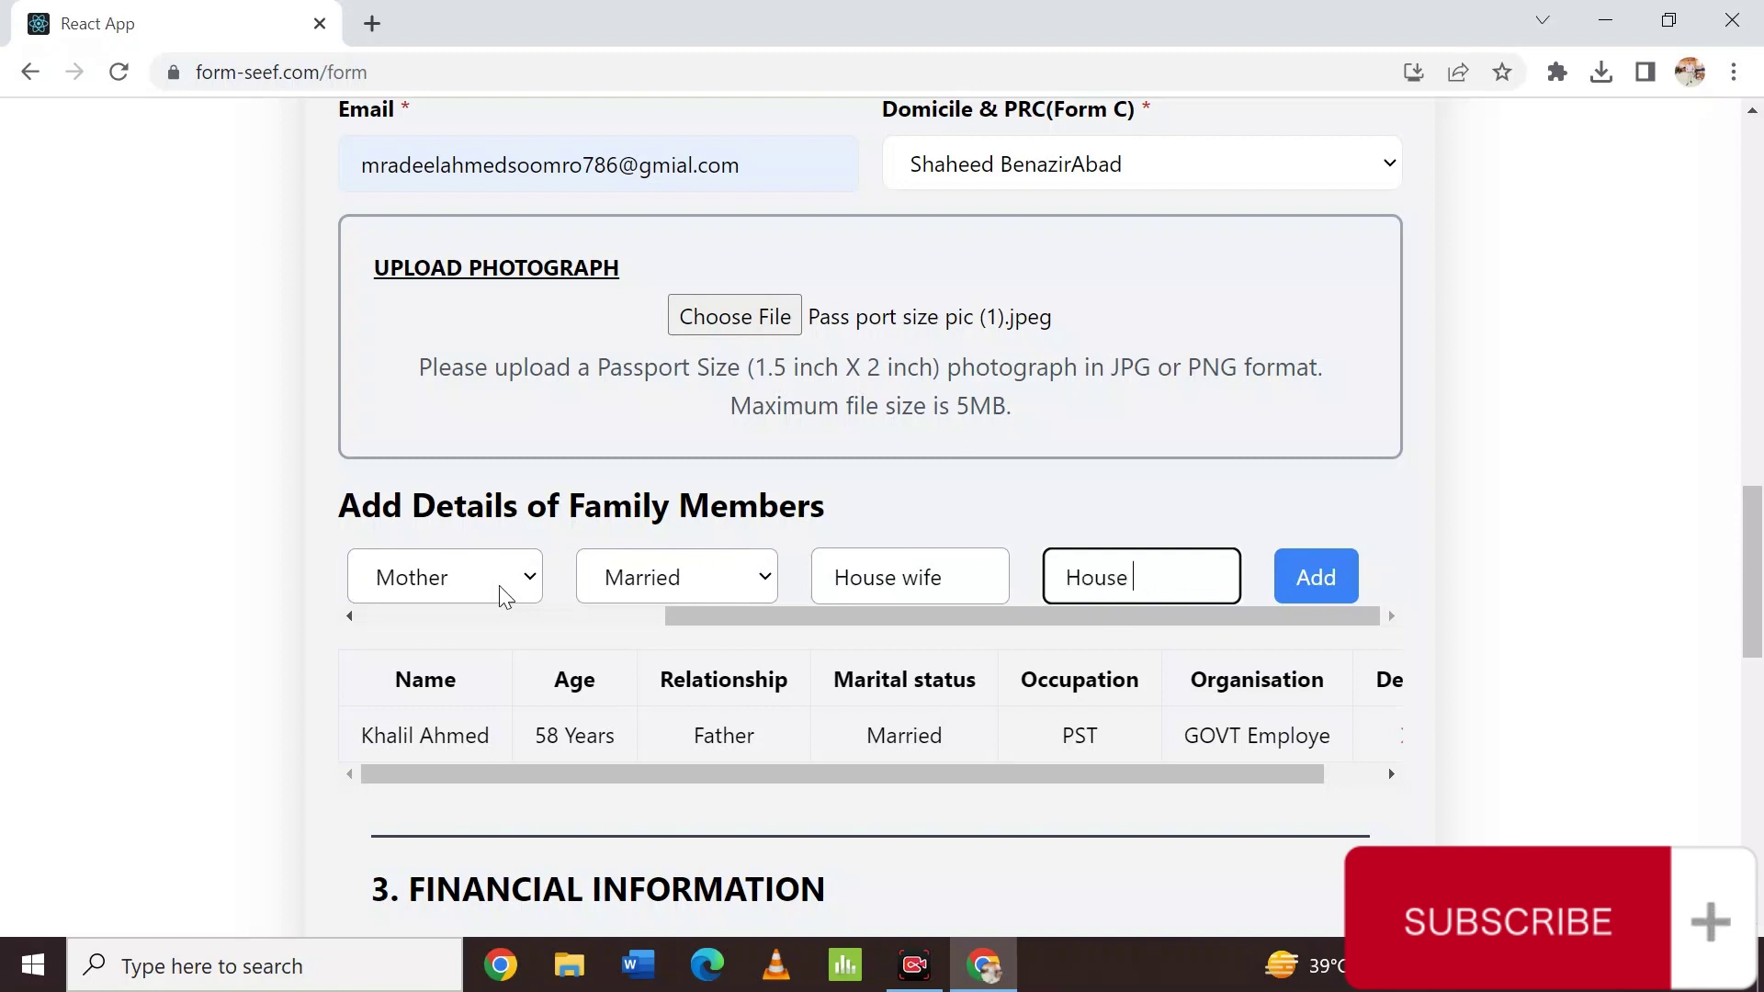
pyautogui.write(' Wife')
pyautogui.click(1341, 579)
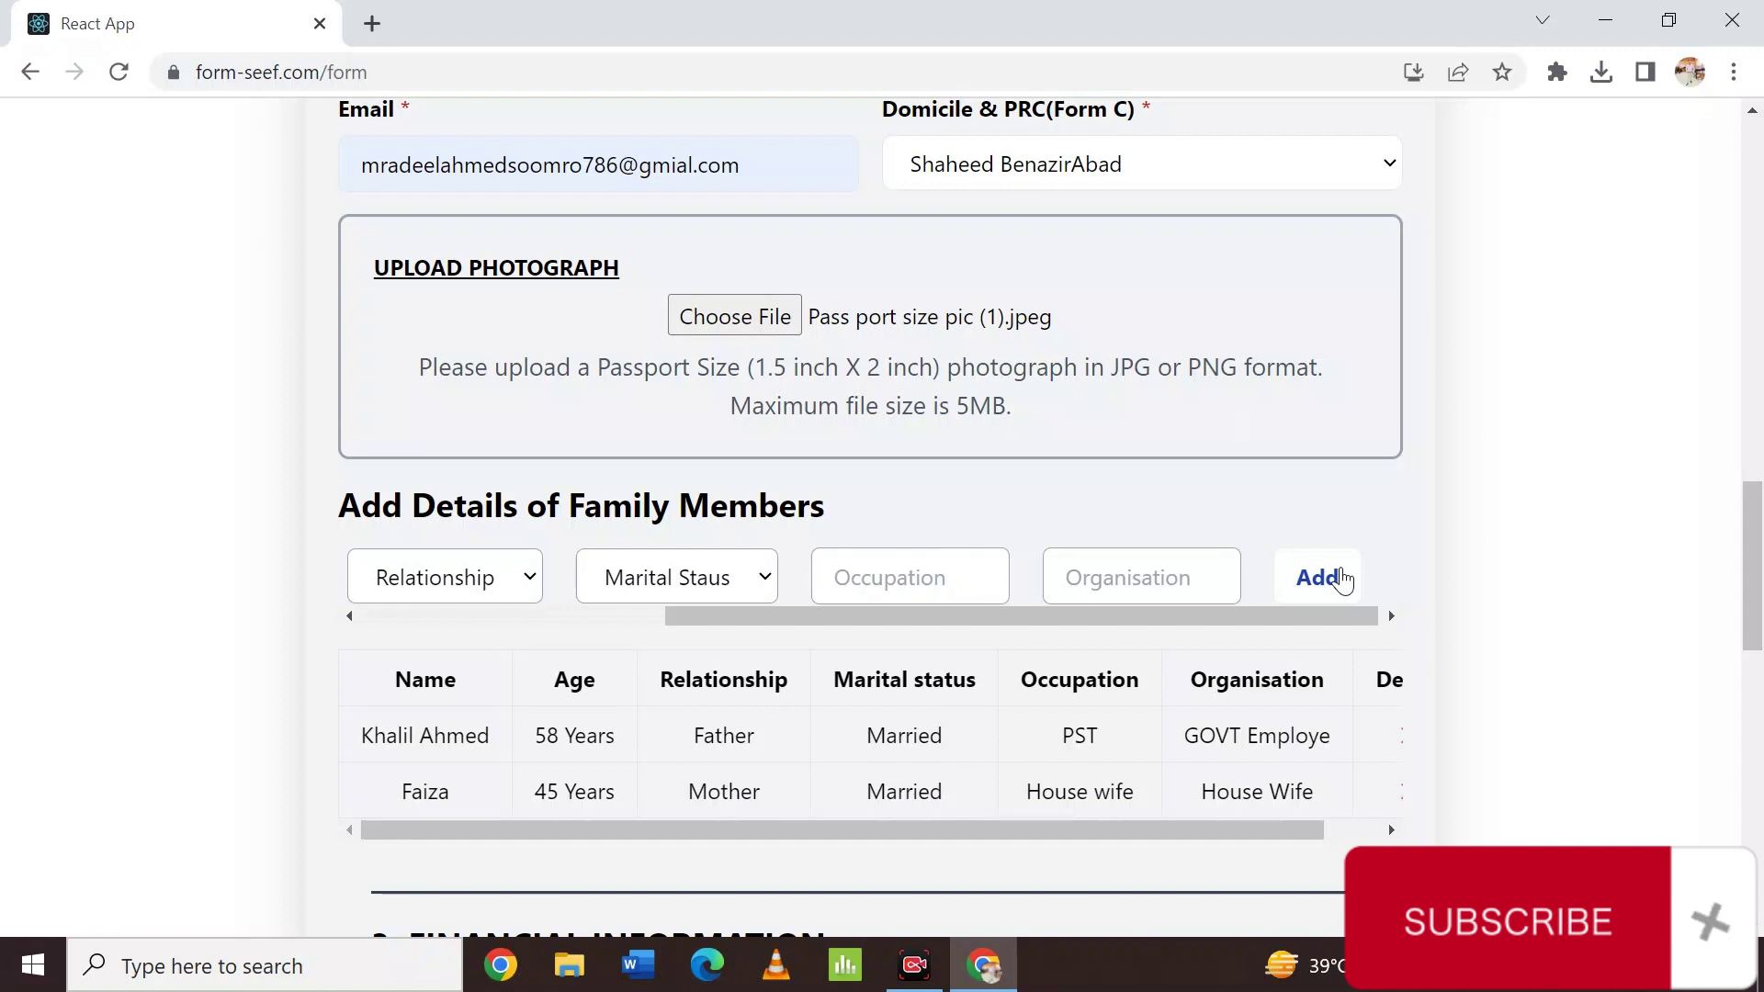
# In the Financial Information table, choose Apartment as the residential property type.
pyautogui.scroll(-5, 1342, 577)
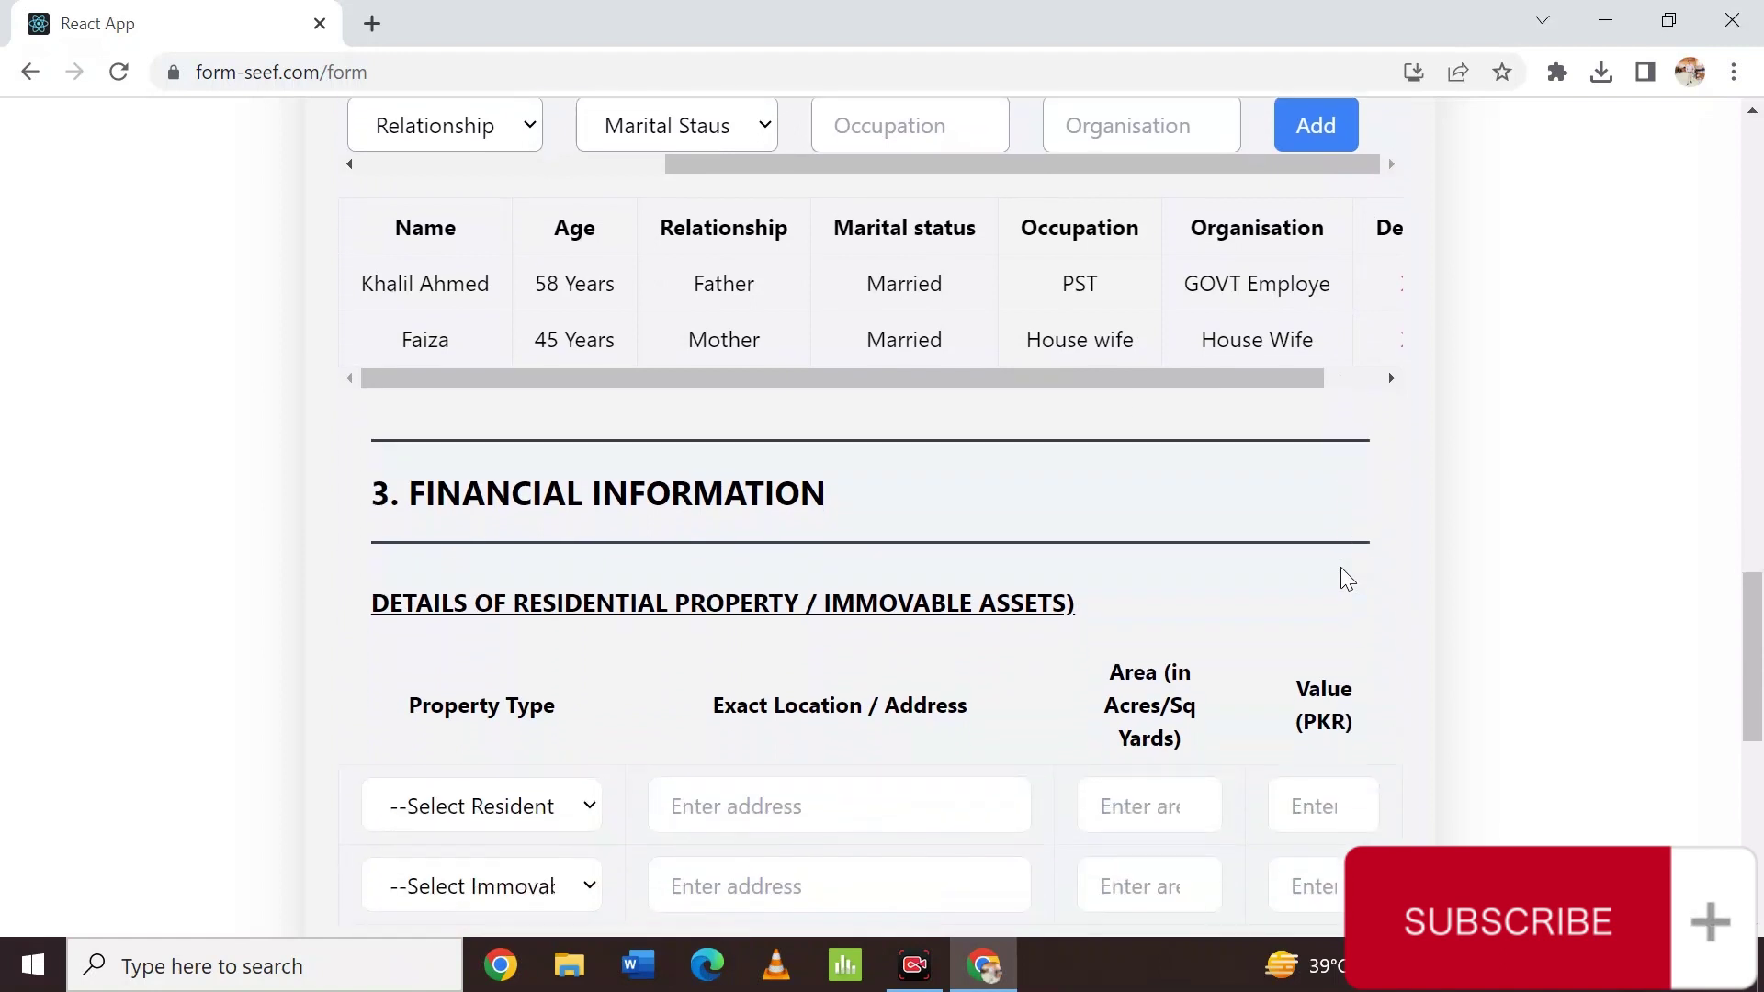
pyautogui.scroll(-3, 1342, 568)
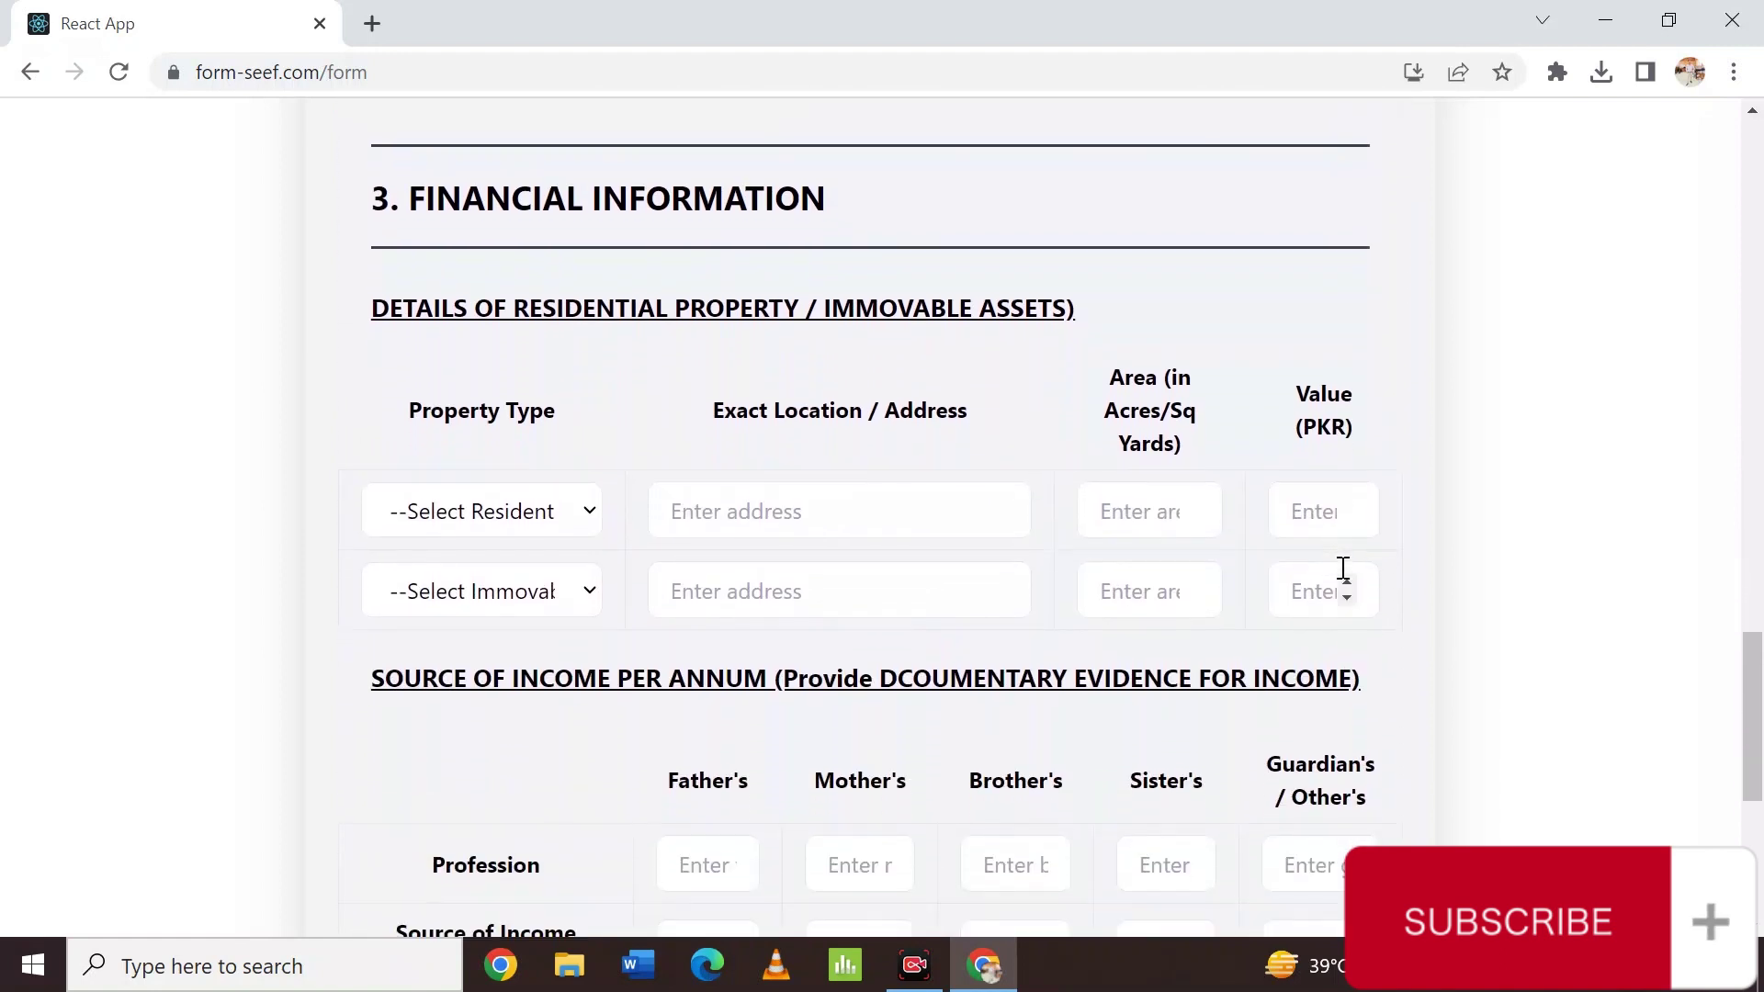
pyautogui.scroll(-1, 1343, 570)
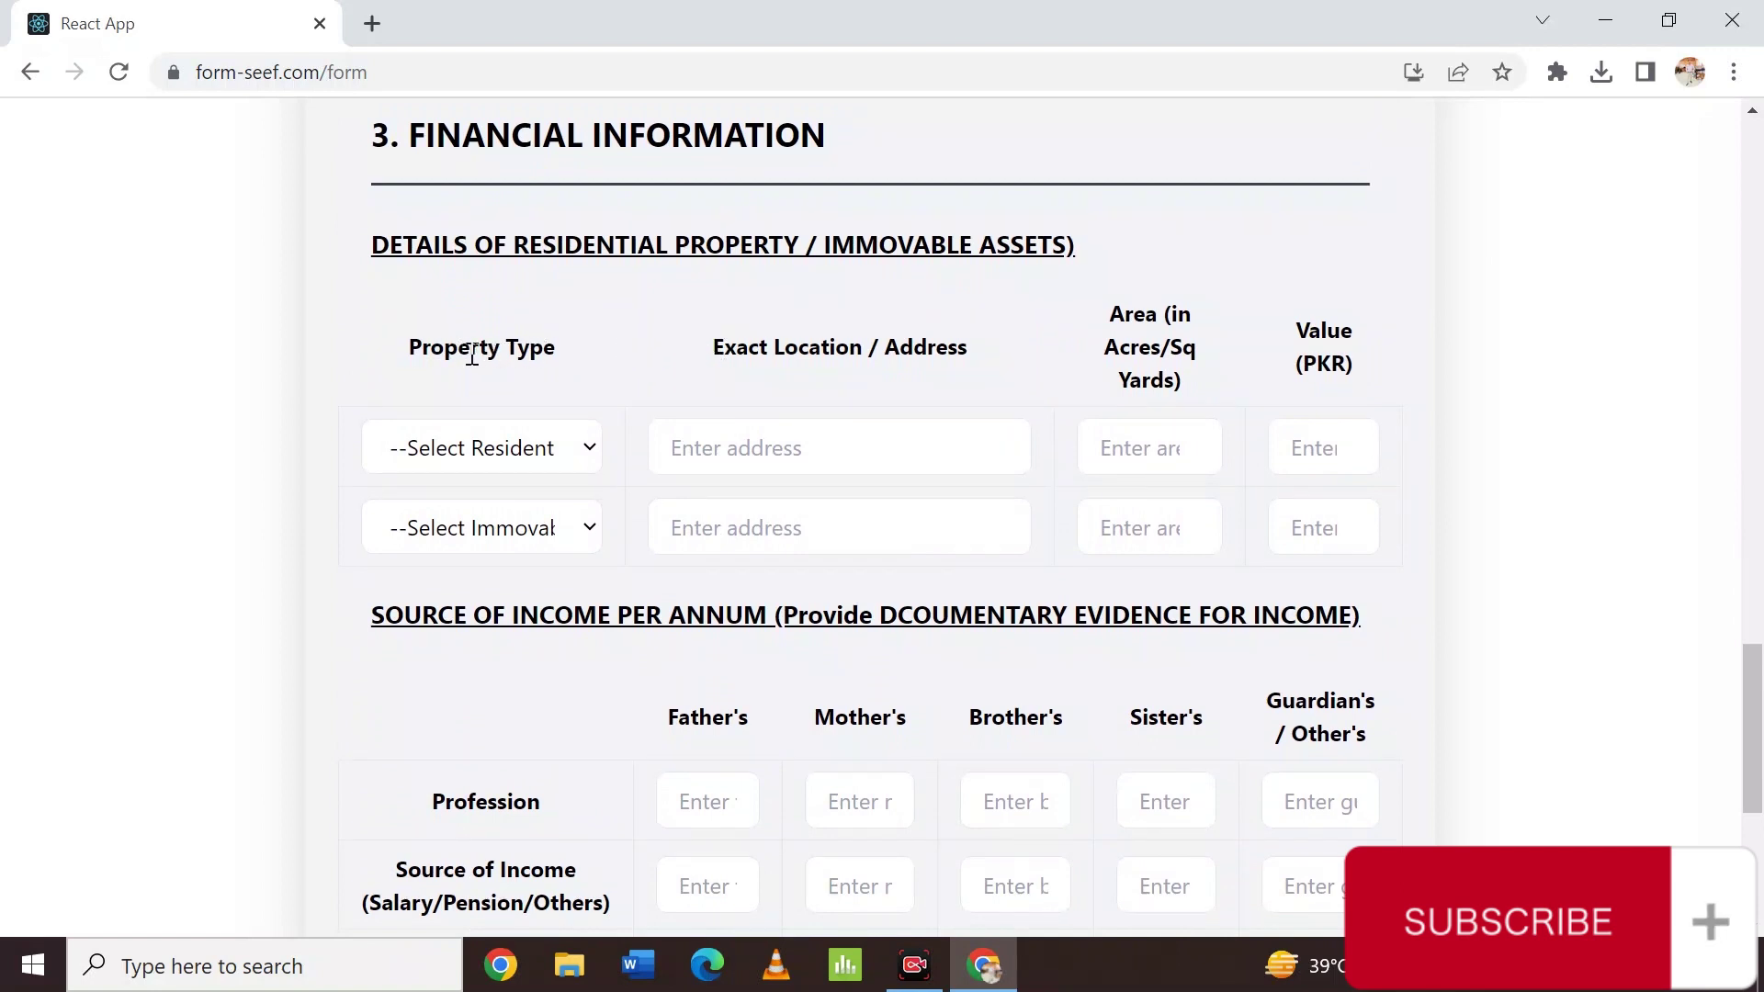
pyautogui.moveTo(407, 357); pyautogui.dragTo(616, 368)
pyautogui.click(490, 442)
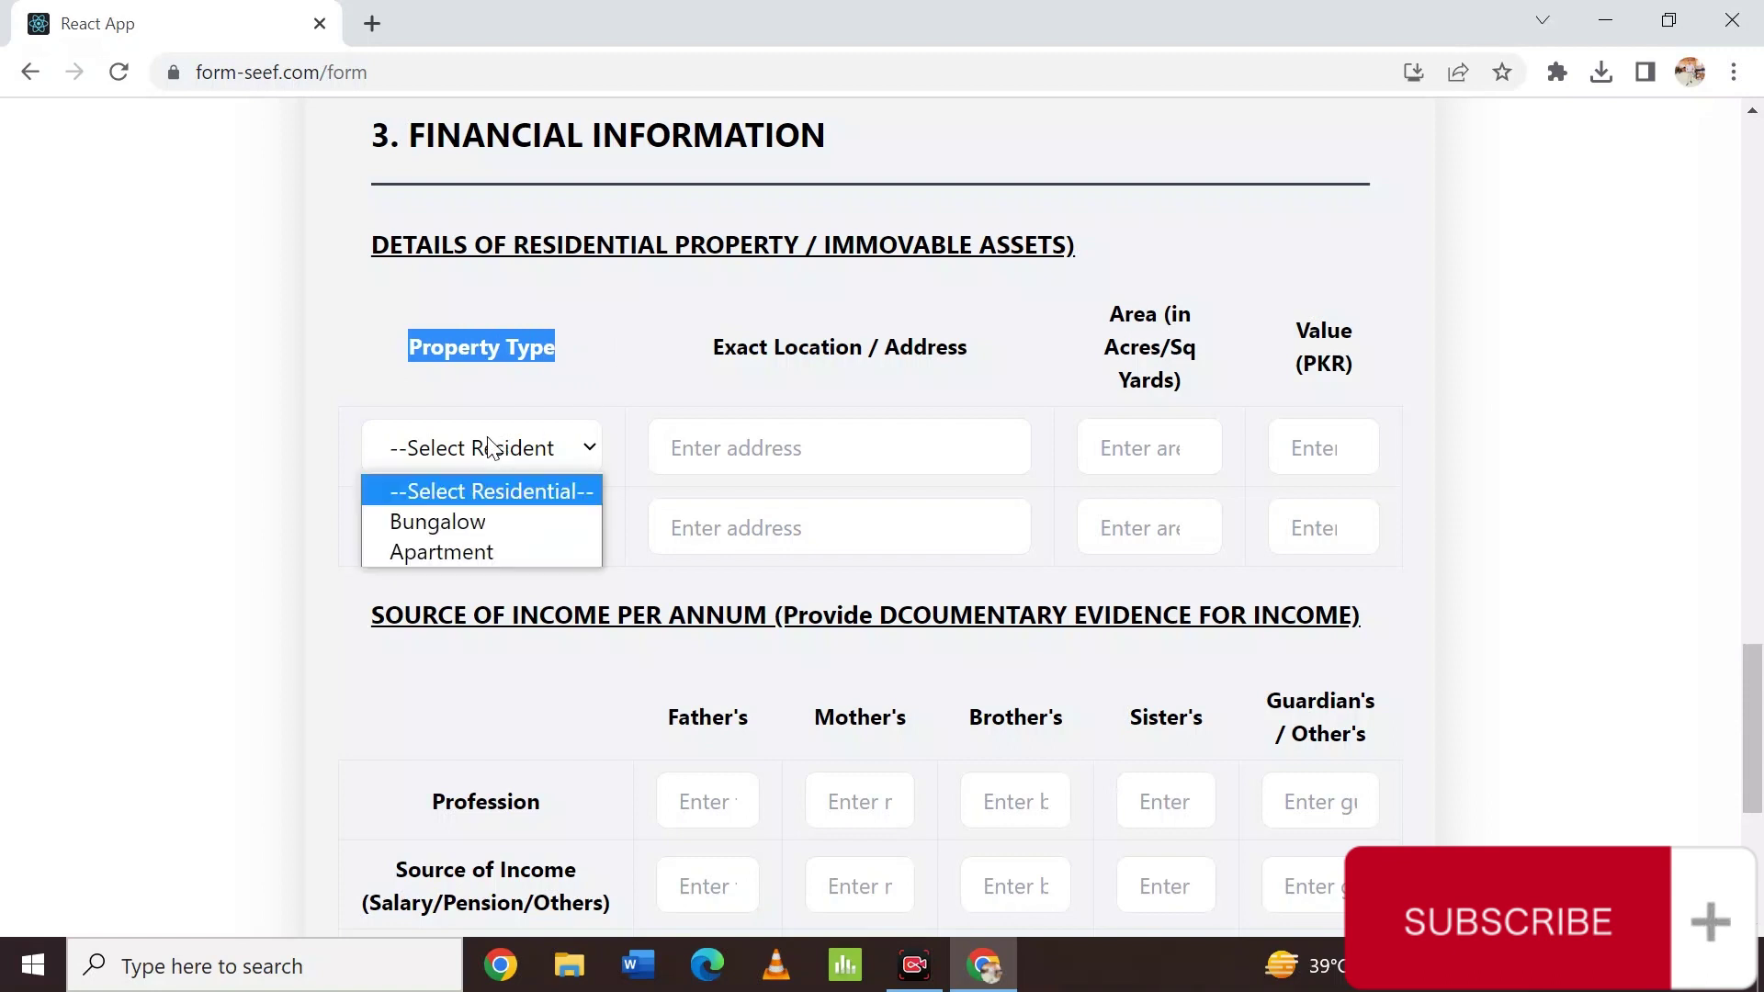
pyautogui.click(459, 555)
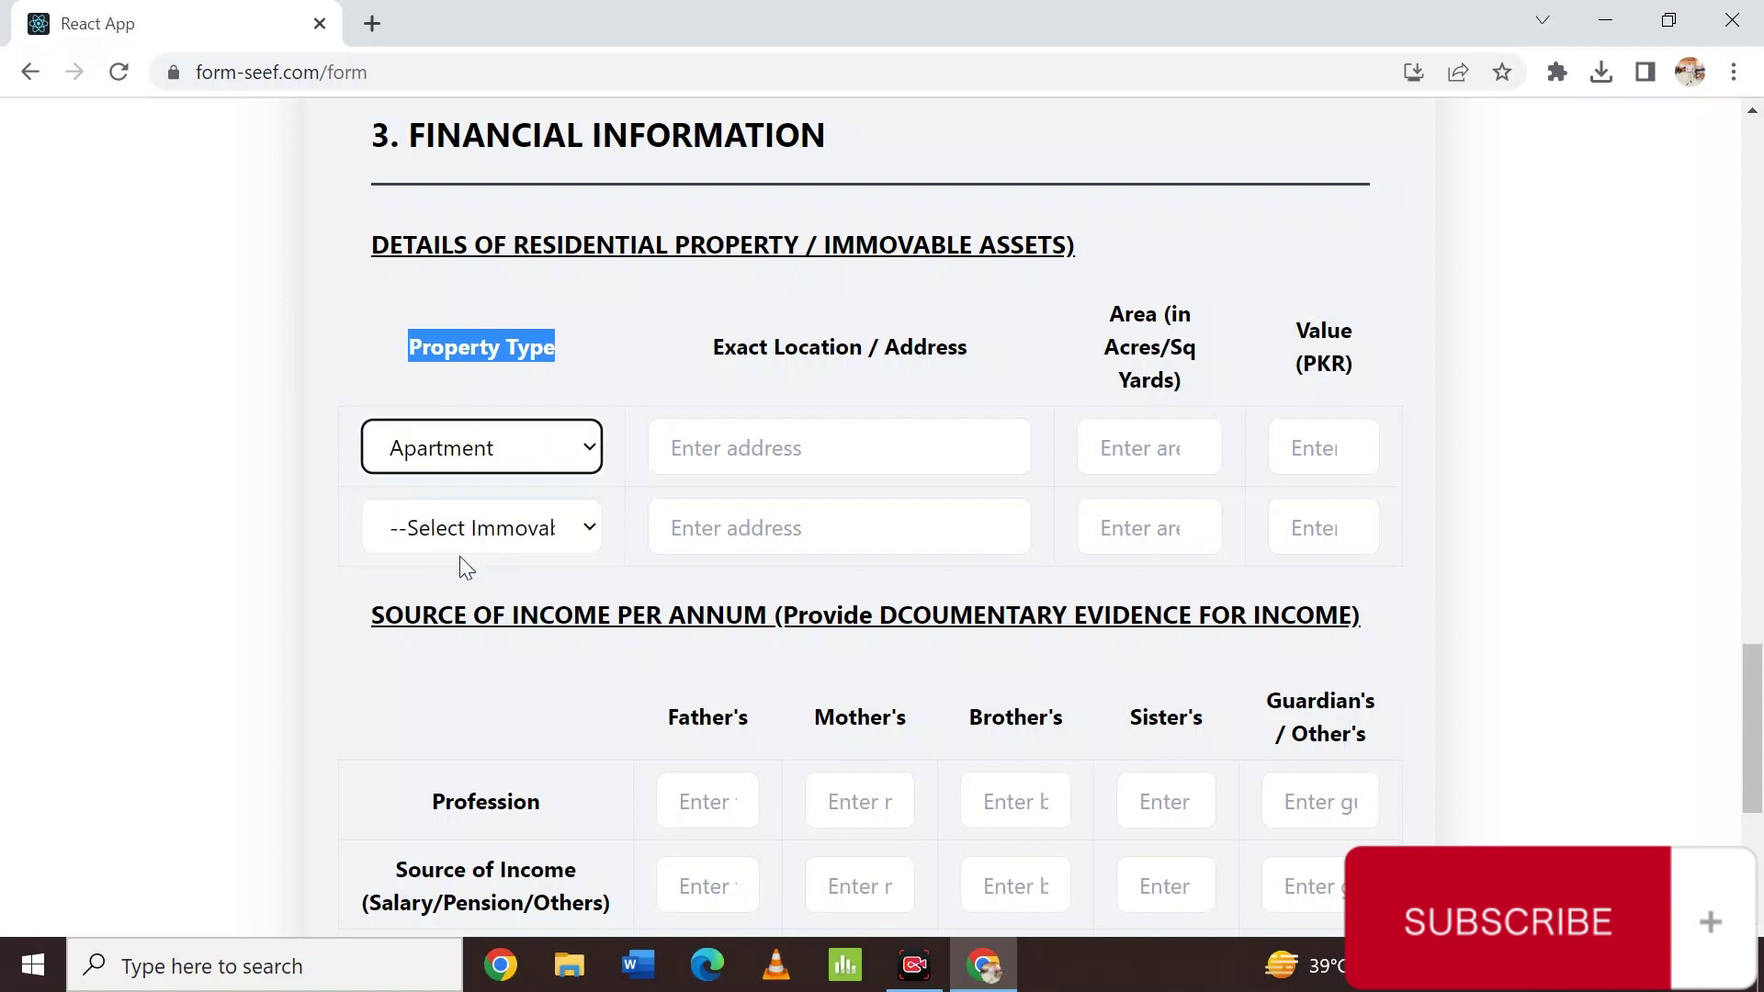
# Enter hyderabad as the property's address and 1500 as its area.
pyautogui.click(754, 451)
pyautogui.write('hu')
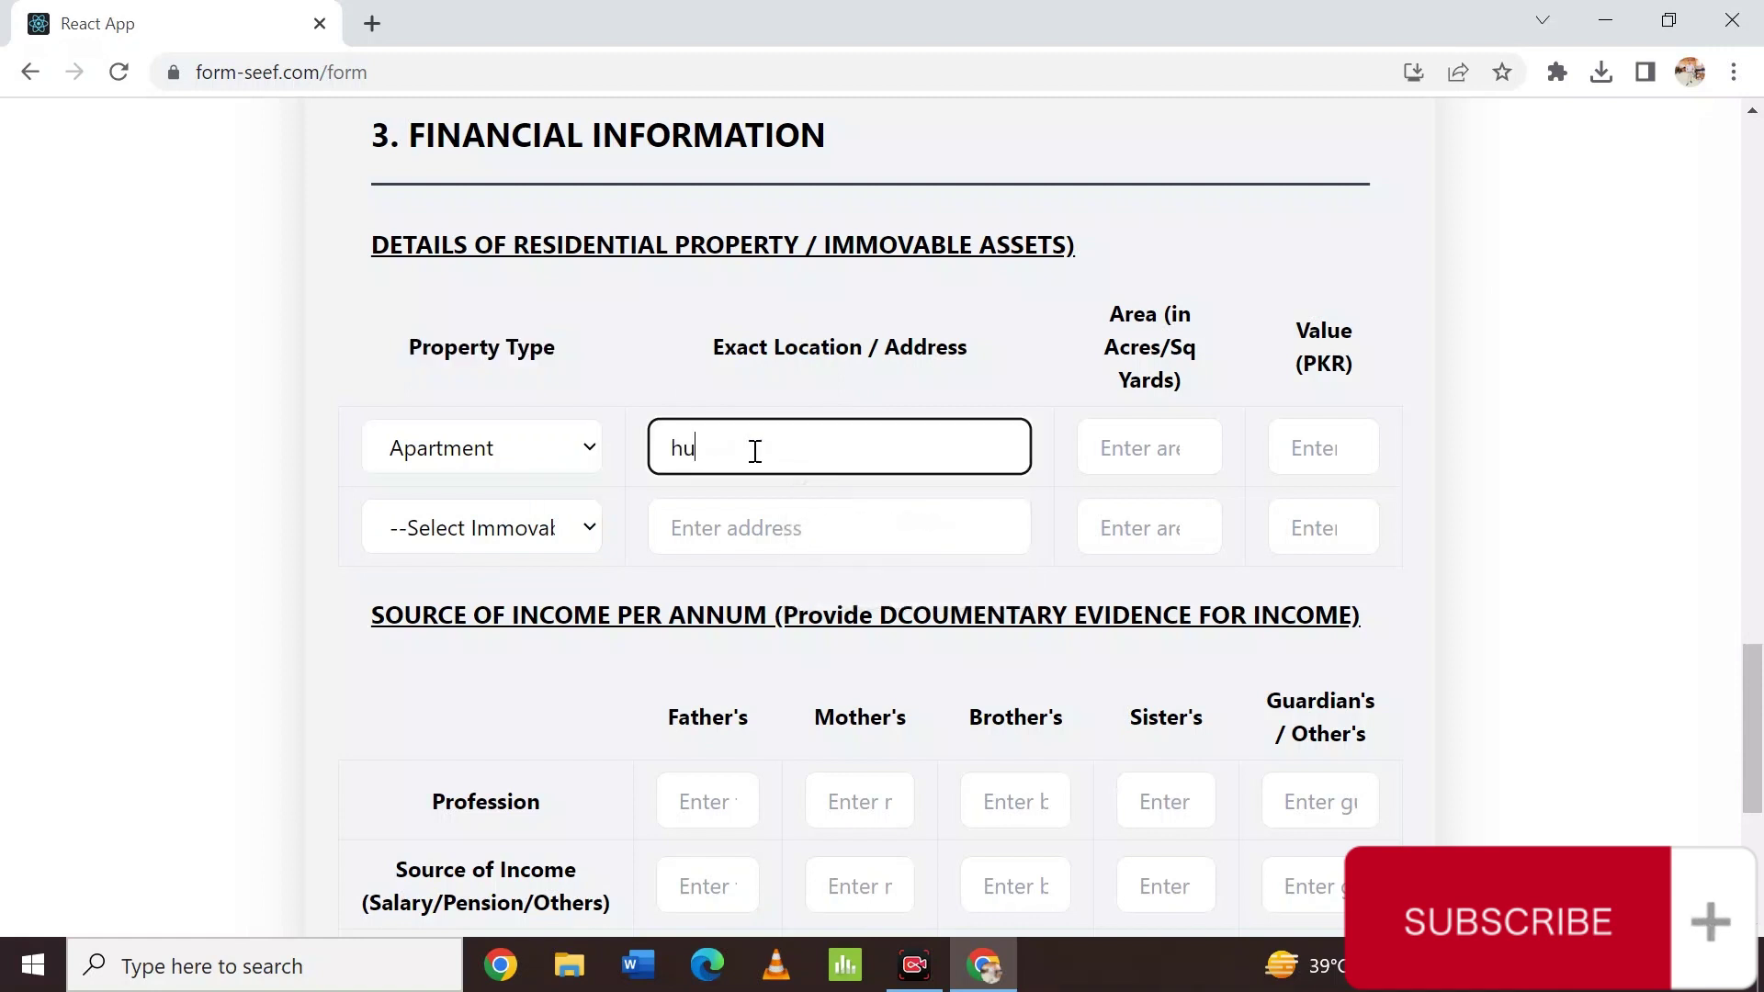
pyautogui.press('BackSpace')
pyautogui.write('yderab')
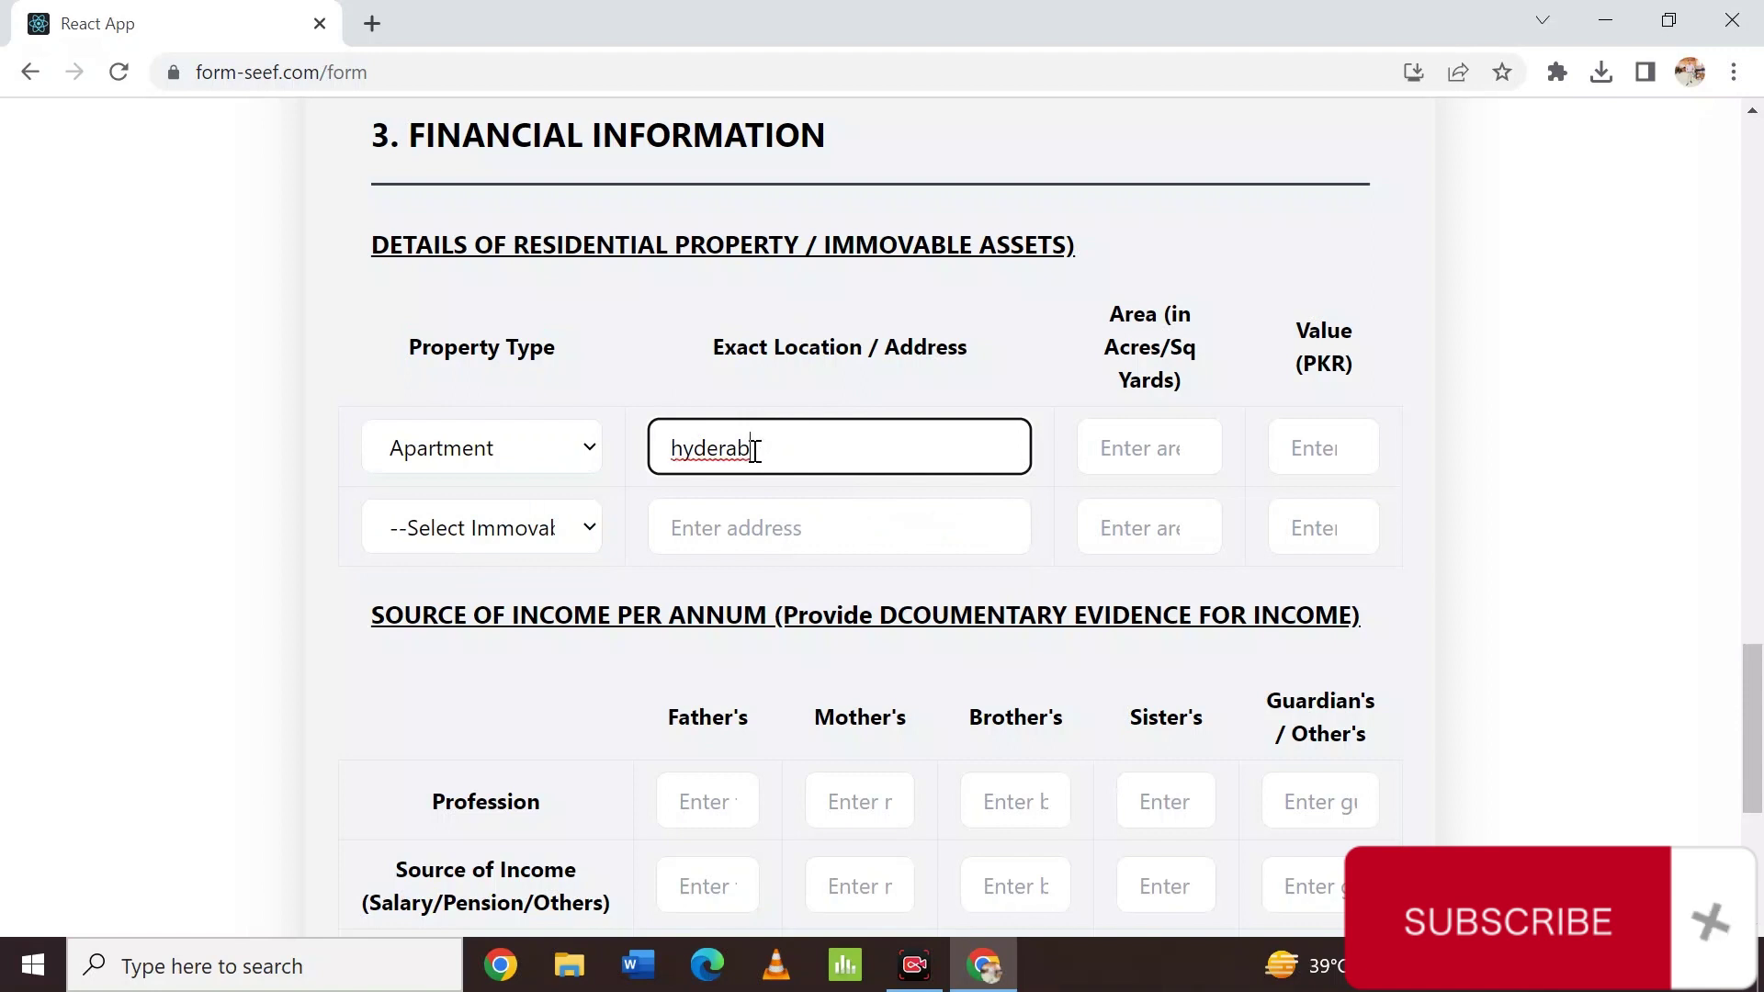
pyautogui.press('BackSpace')
pyautogui.write('bad')
pyautogui.press('Tab')
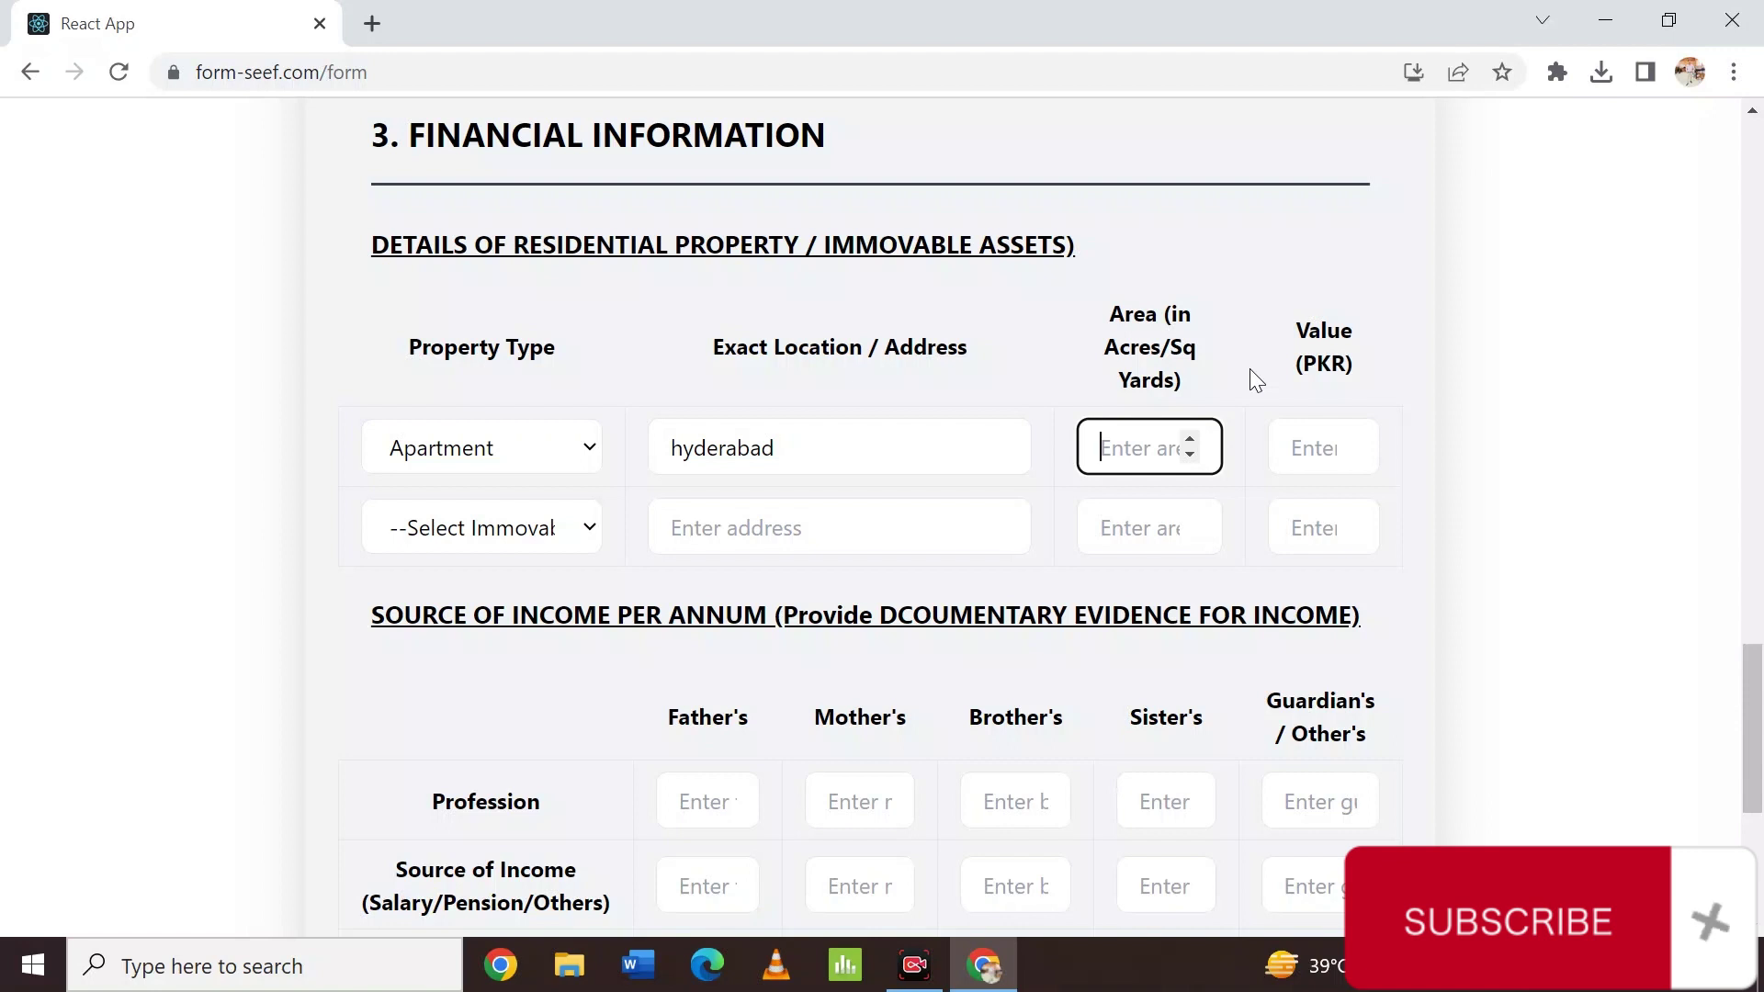
pyautogui.write('100')
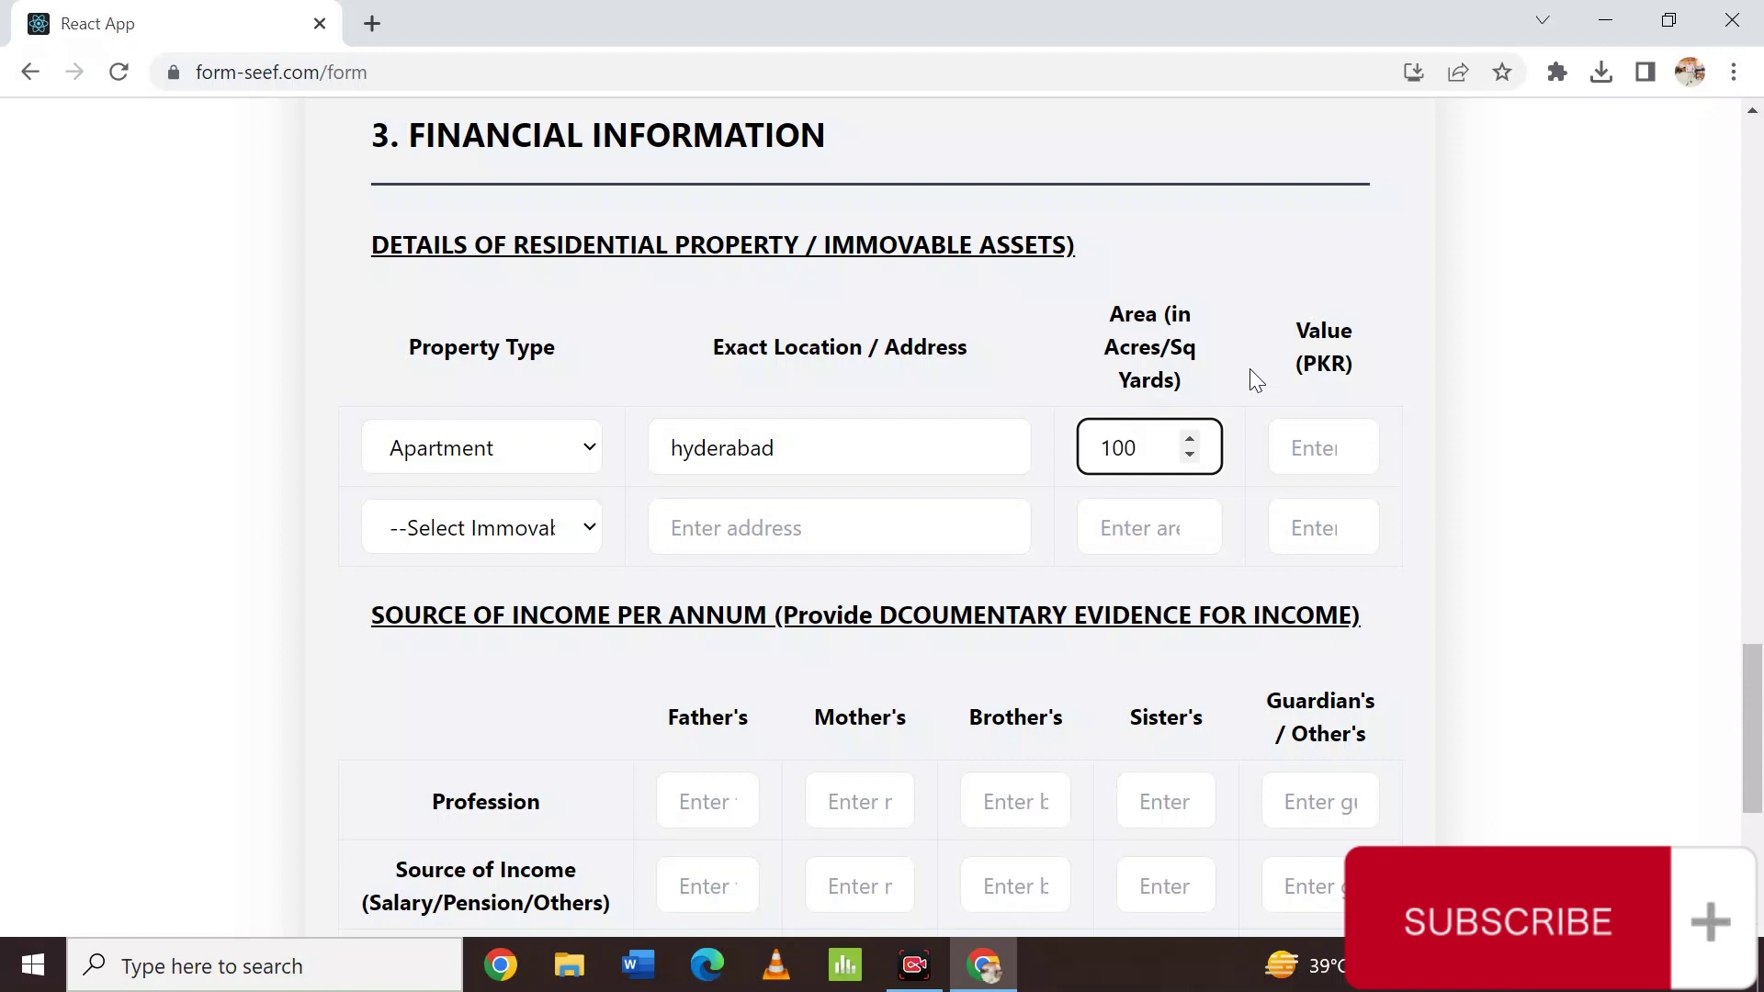
pyautogui.press('BackSpace')
pyautogui.press('BackSpace')
pyautogui.press('BackSpace')
pyautogui.write('1500')
pyautogui.click(1321, 453)
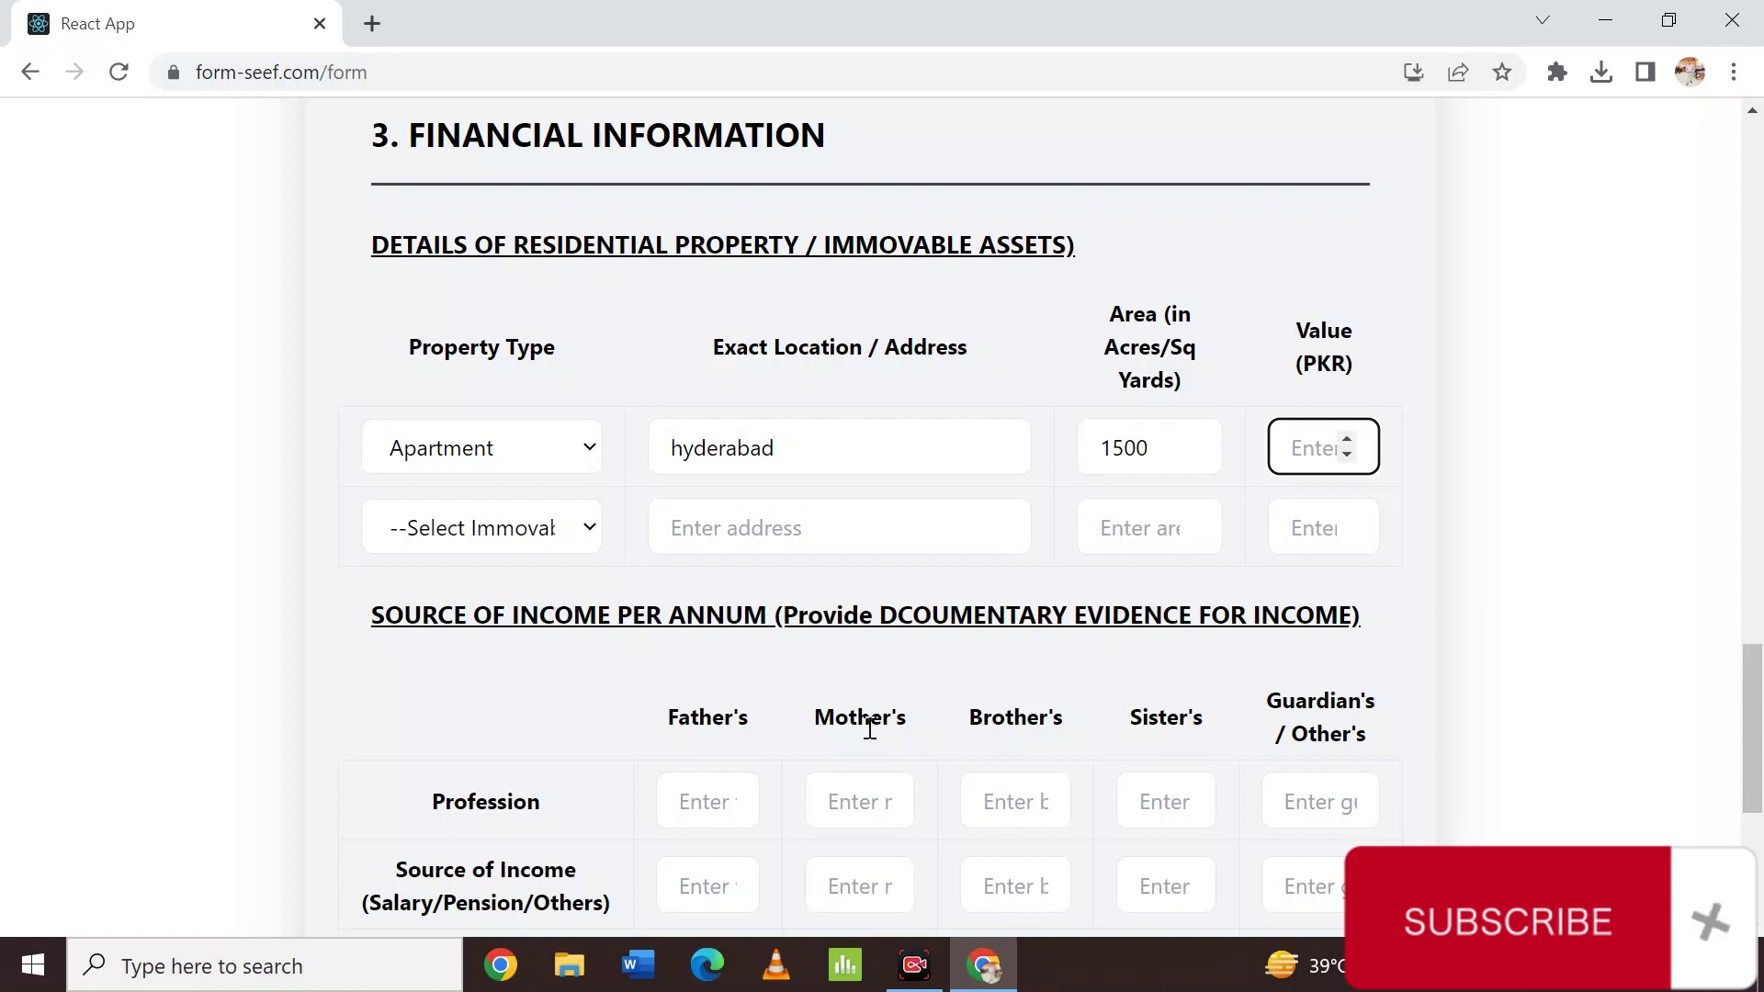
# Launch Calculator via the taskbar search and compute 1500 × 400 = 600,000.
pyautogui.write('cal')
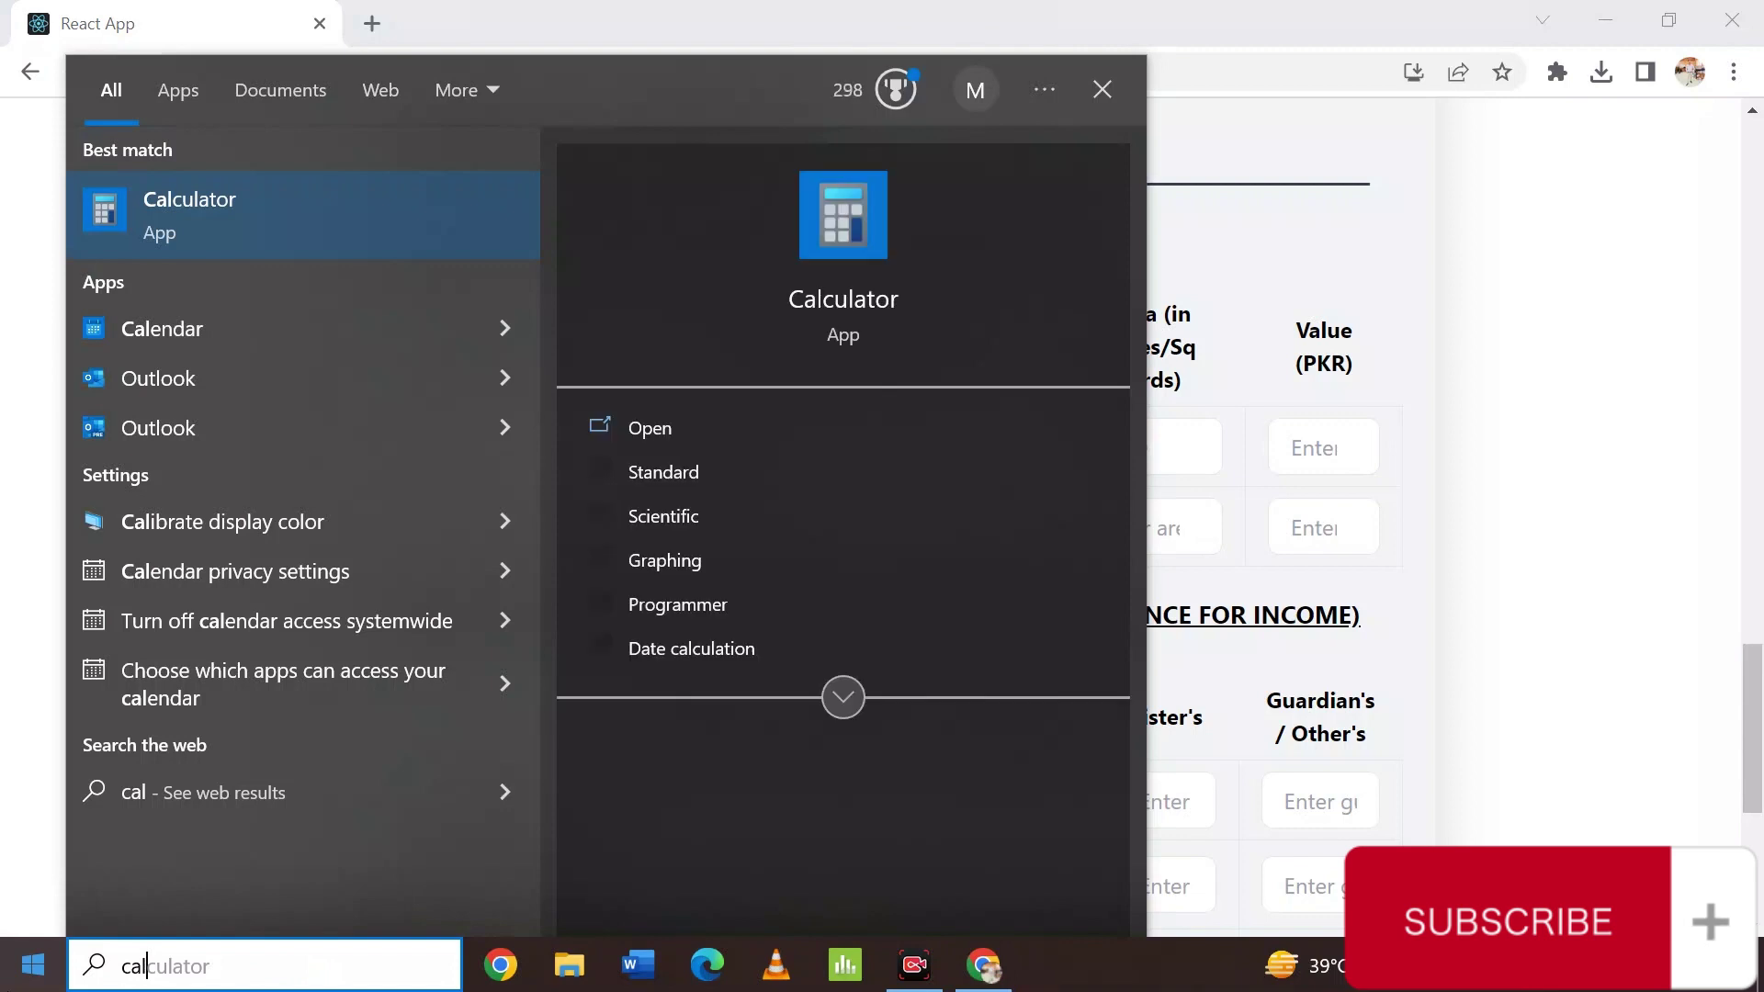
pyautogui.press('Return')
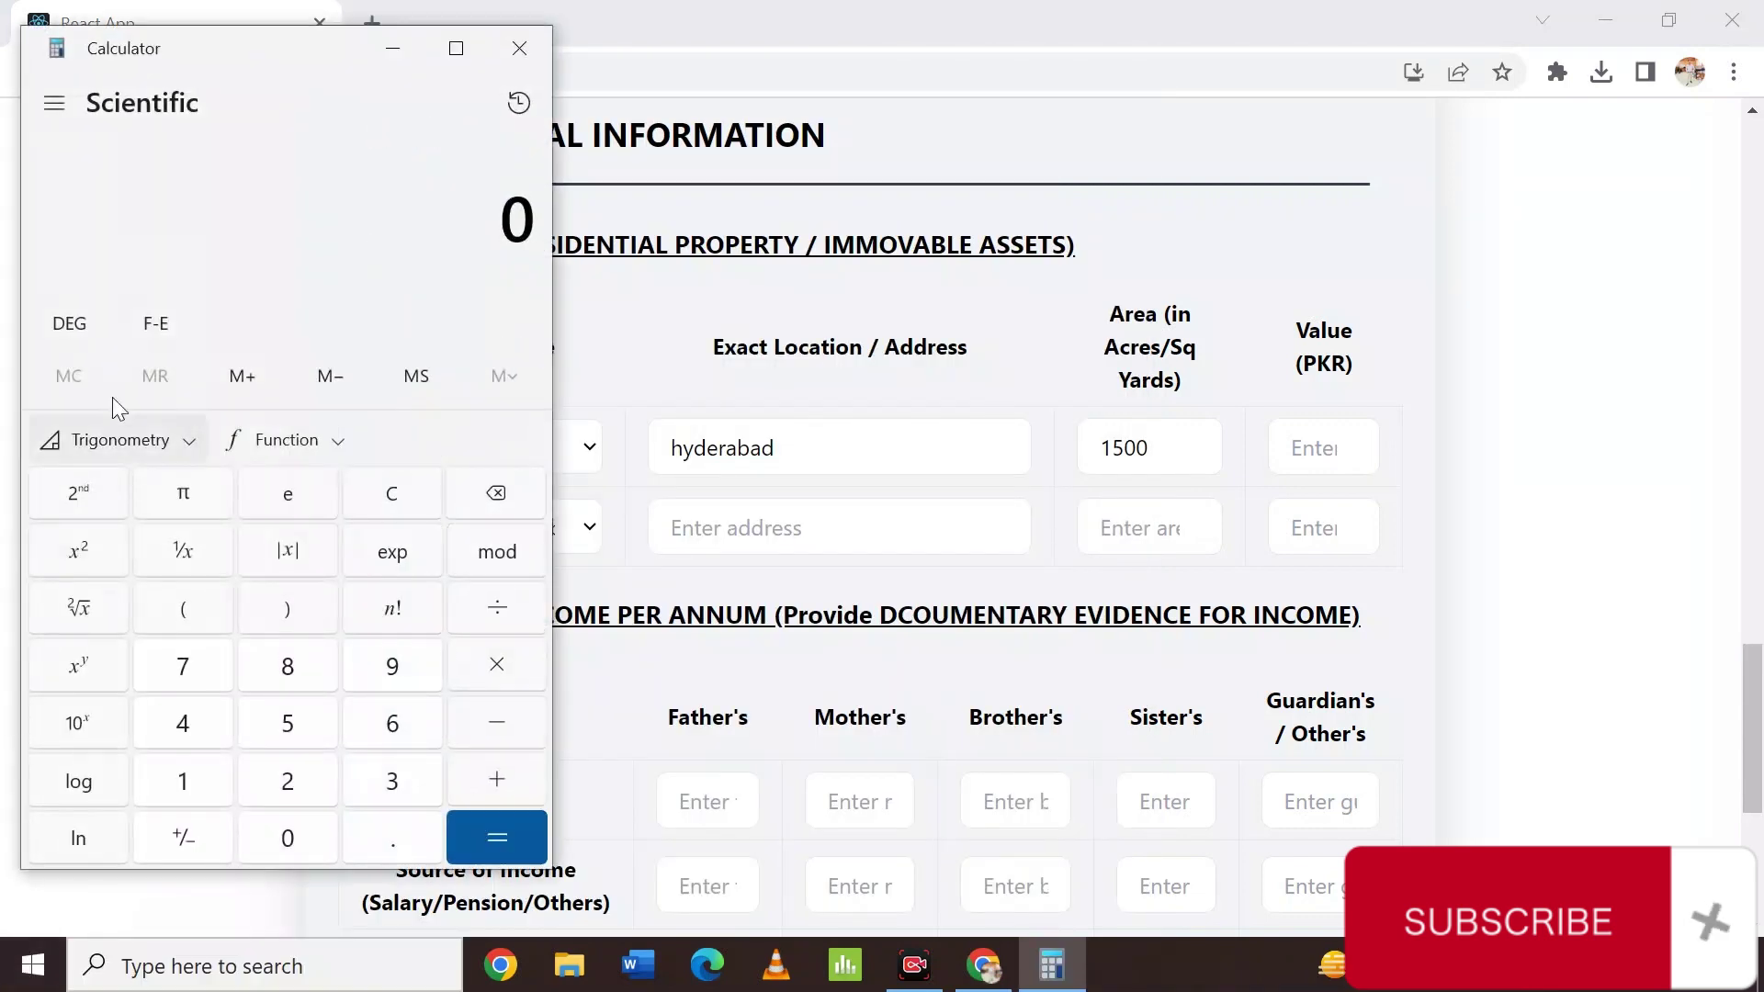
pyautogui.moveTo(288, 42); pyautogui.dragTo(303, 100)
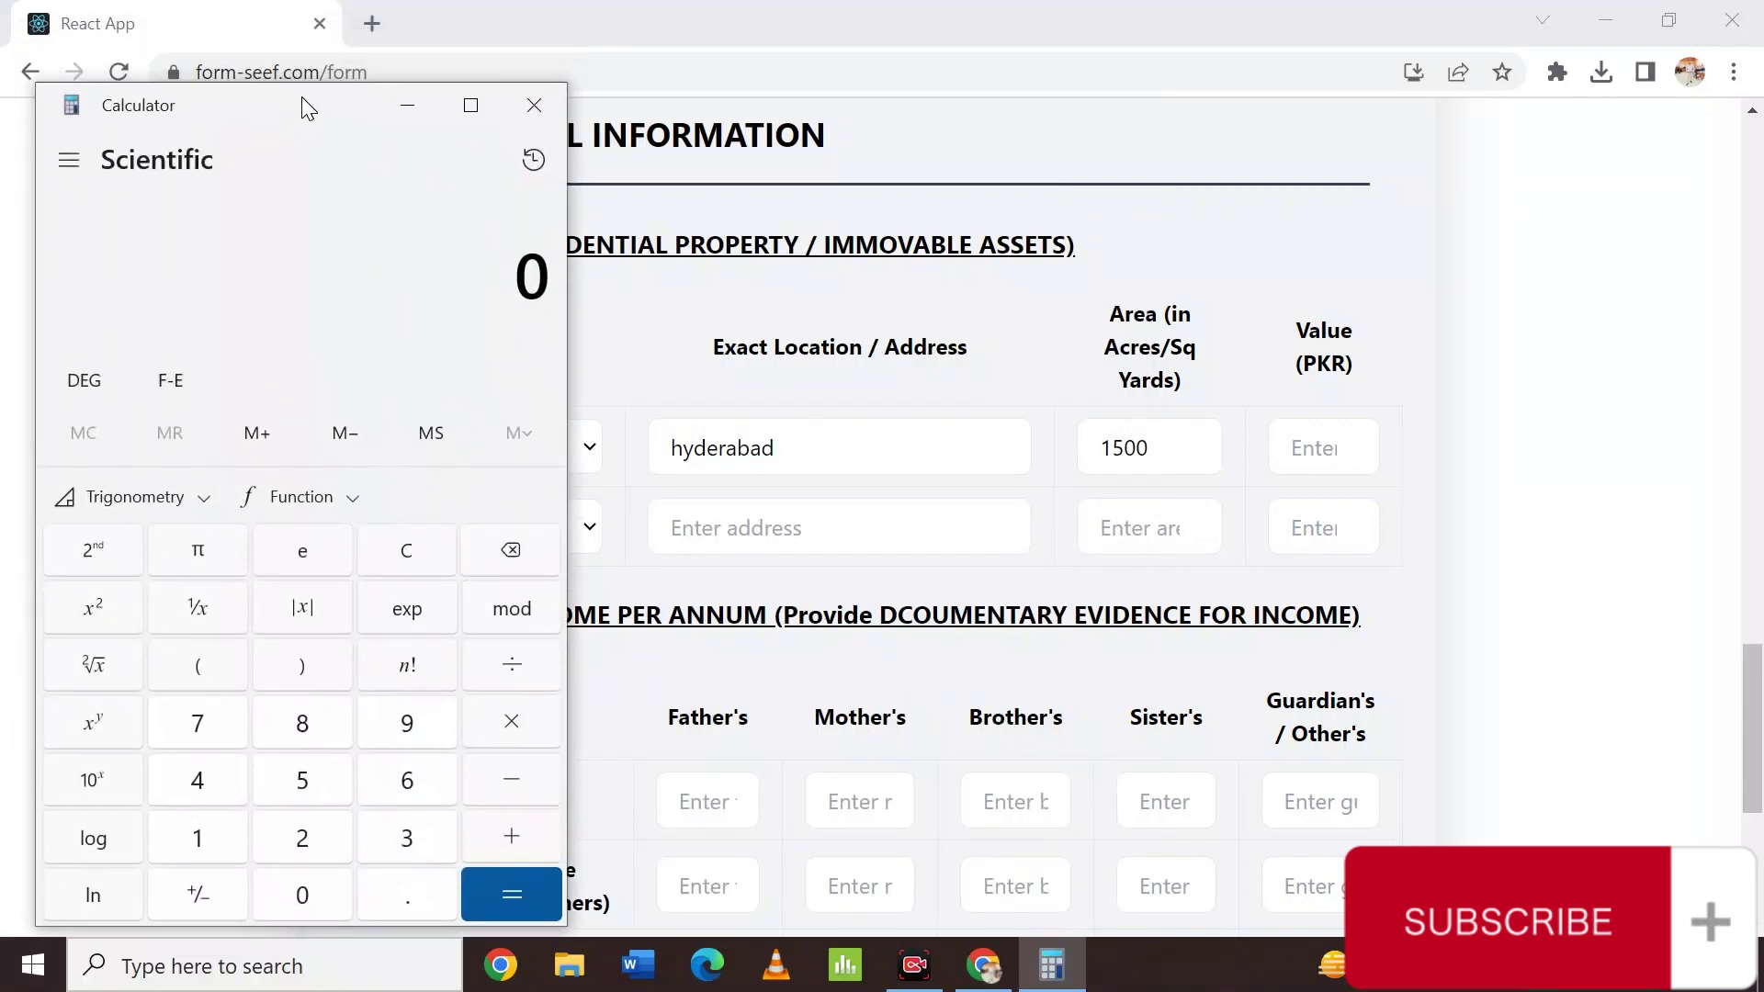
pyautogui.click(203, 838)
pyautogui.write('500')
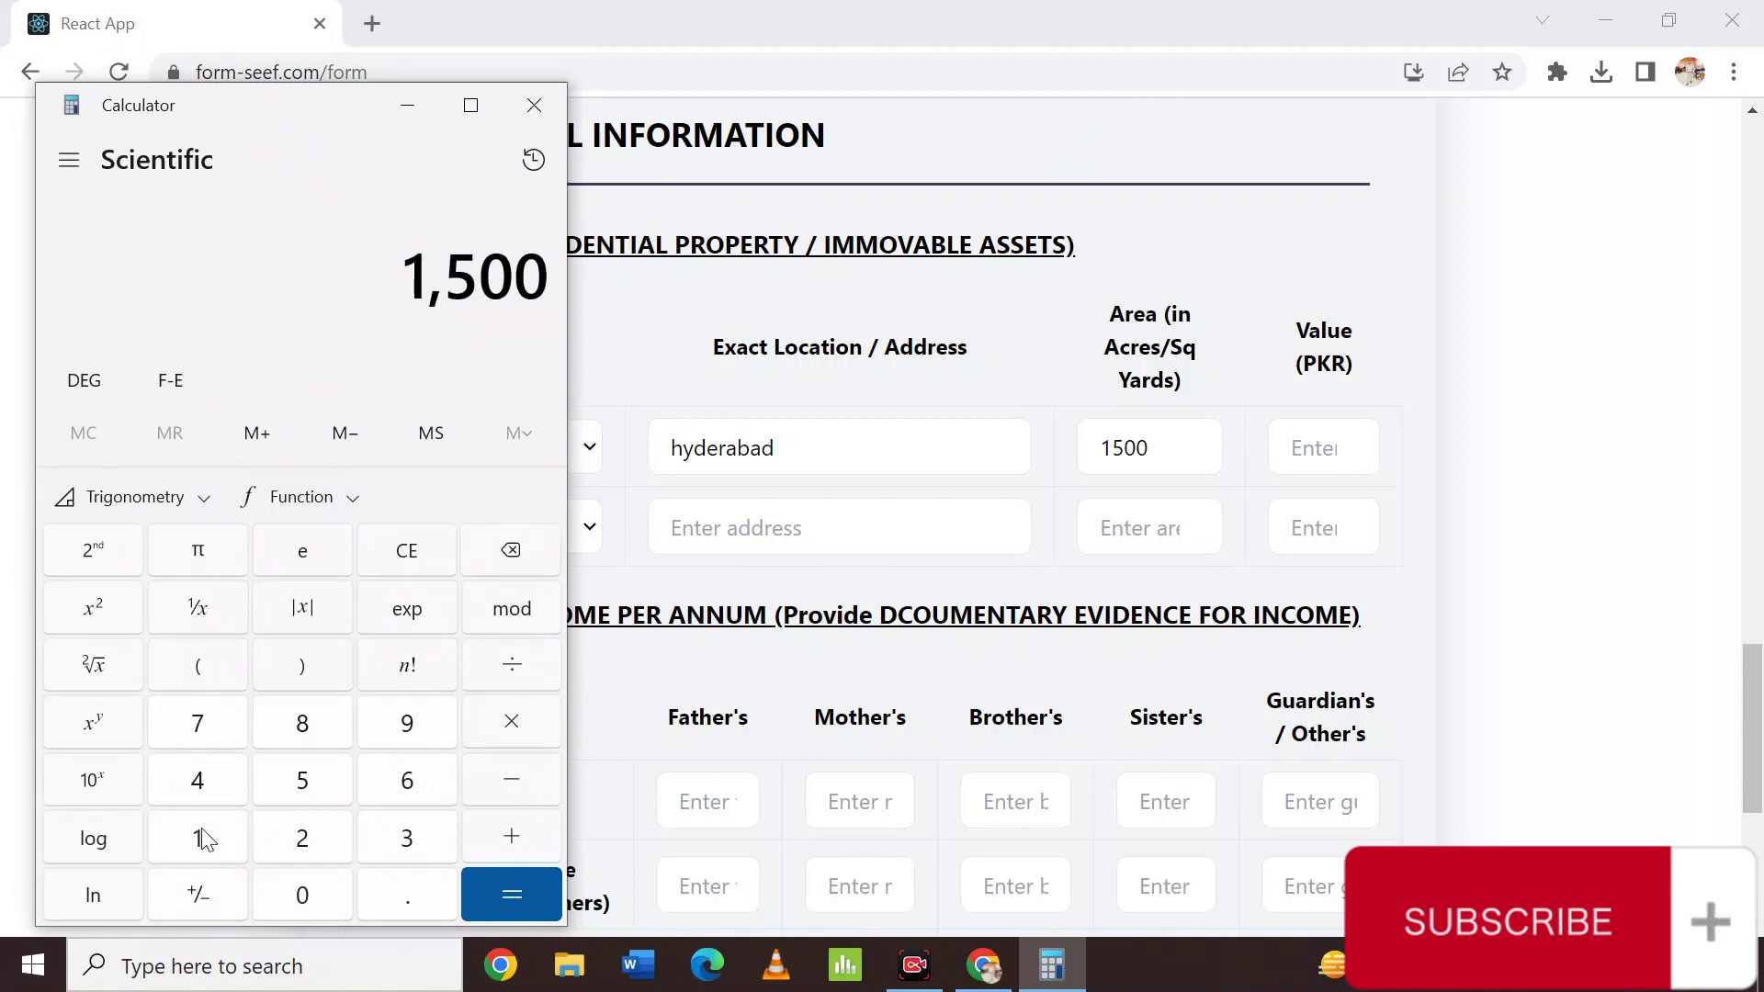
pyautogui.press('*')
pyautogui.write('400')
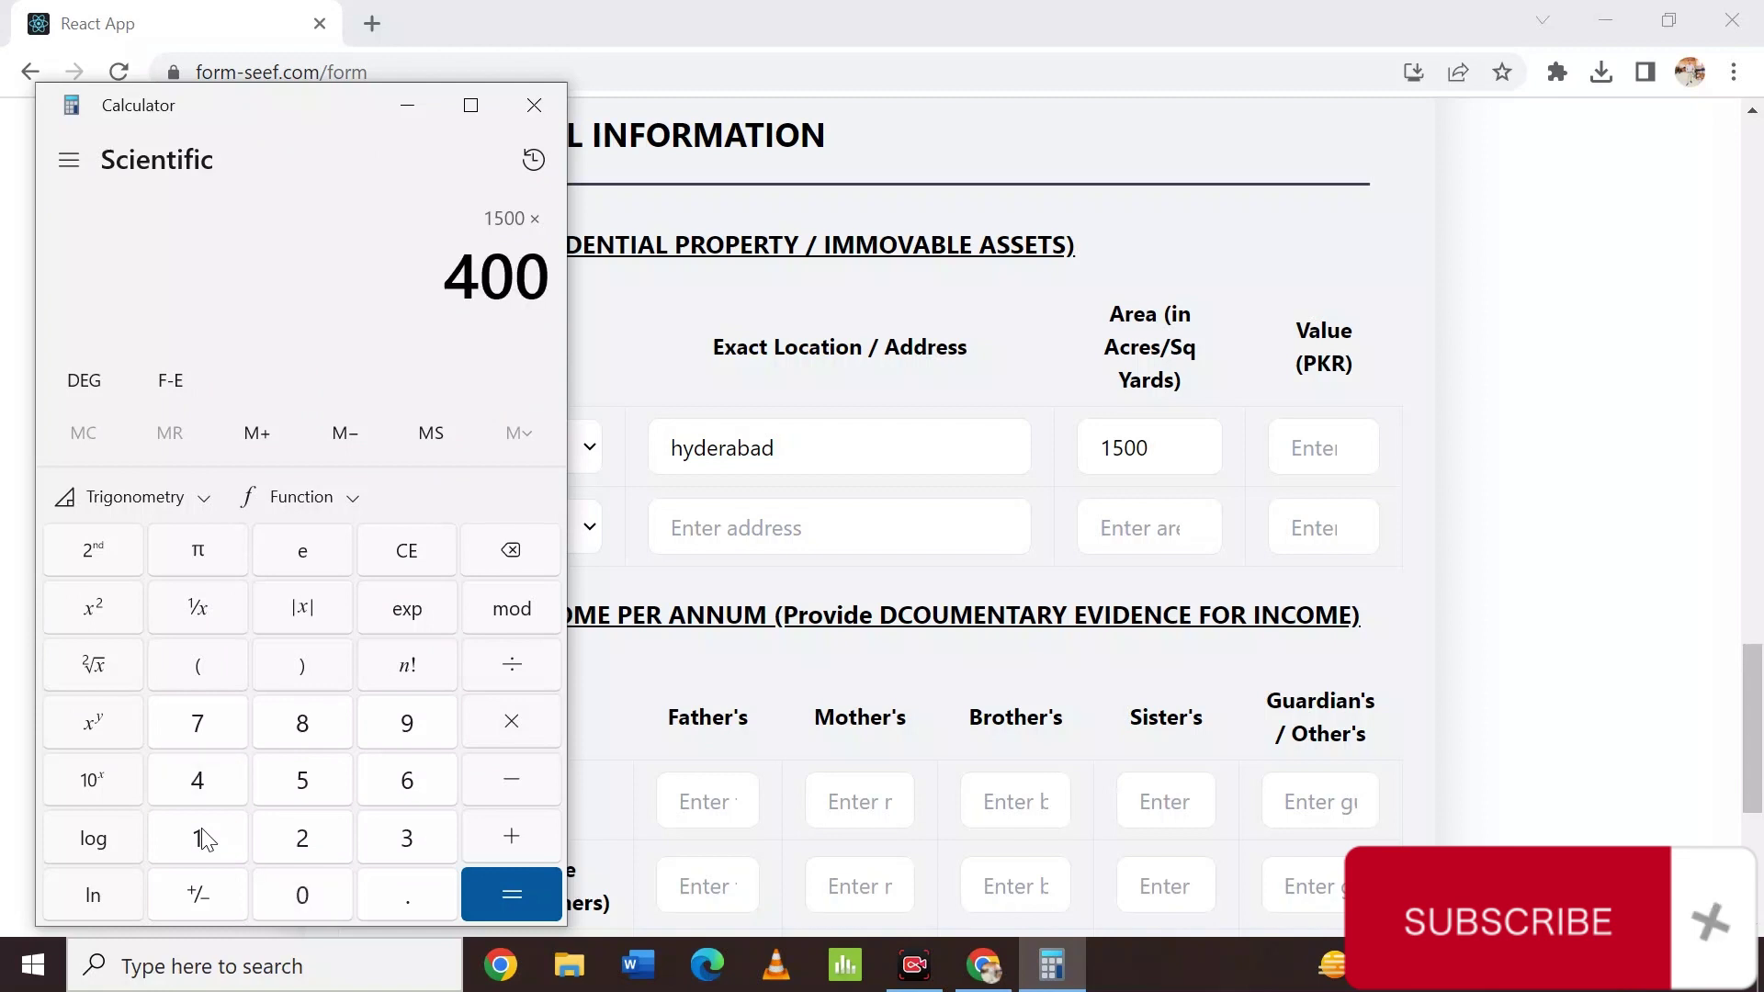
pyautogui.press('Return')
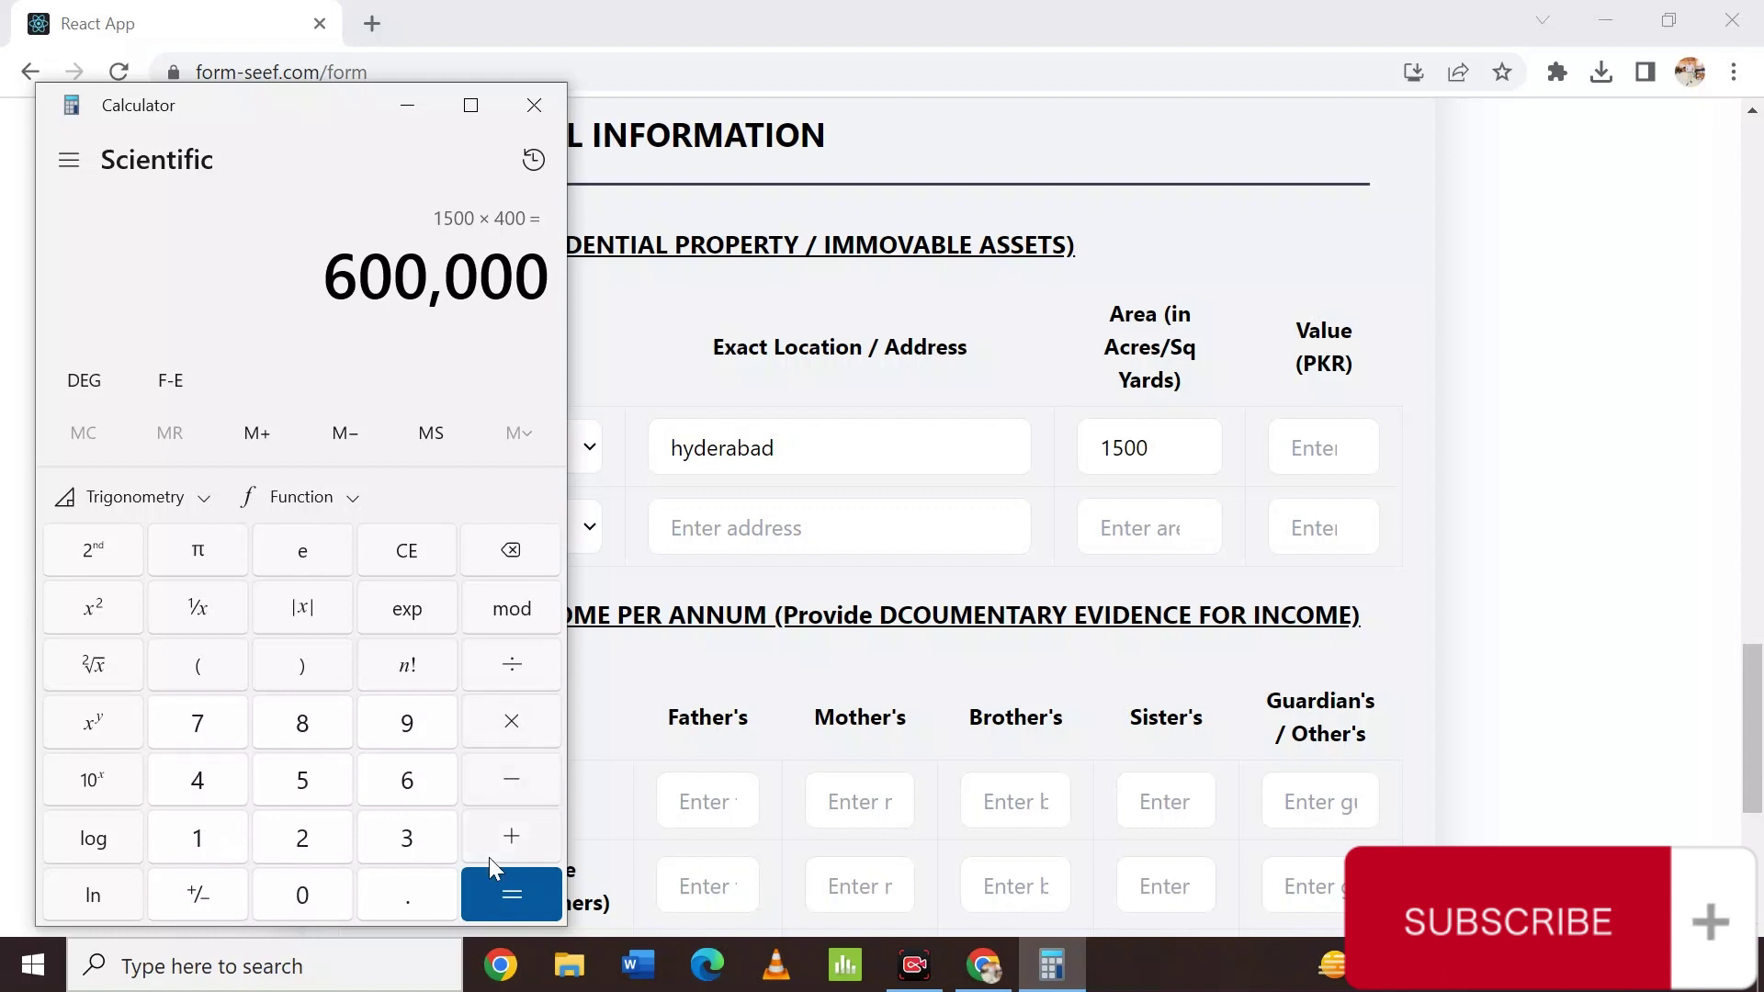
# Enter the apartment's Value (PKR) from the calculation, leaving the immovable assets type unchosen.
pyautogui.click(1333, 459)
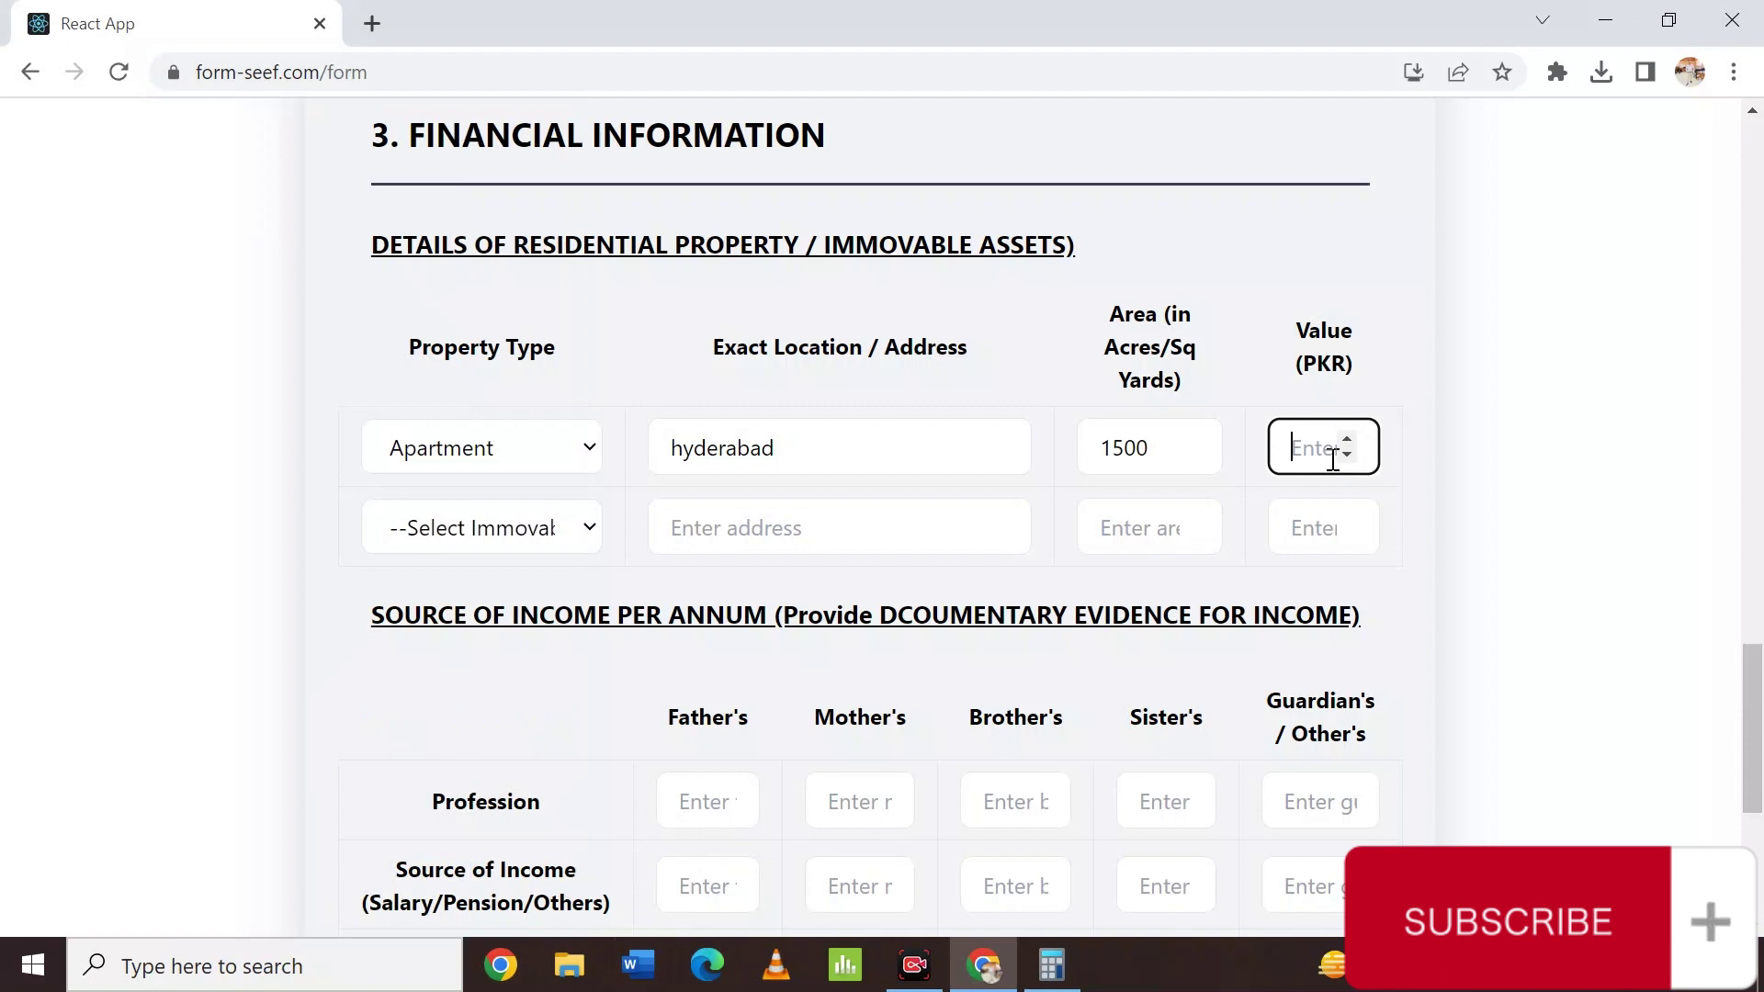
pyautogui.write('600000')
pyautogui.press('BackSpace')
pyautogui.press('BackSpace')
pyautogui.press('BackSpace')
pyautogui.press('BackSpace')
pyautogui.press('BackSpace')
pyautogui.write('0000')
pyautogui.click(526, 530)
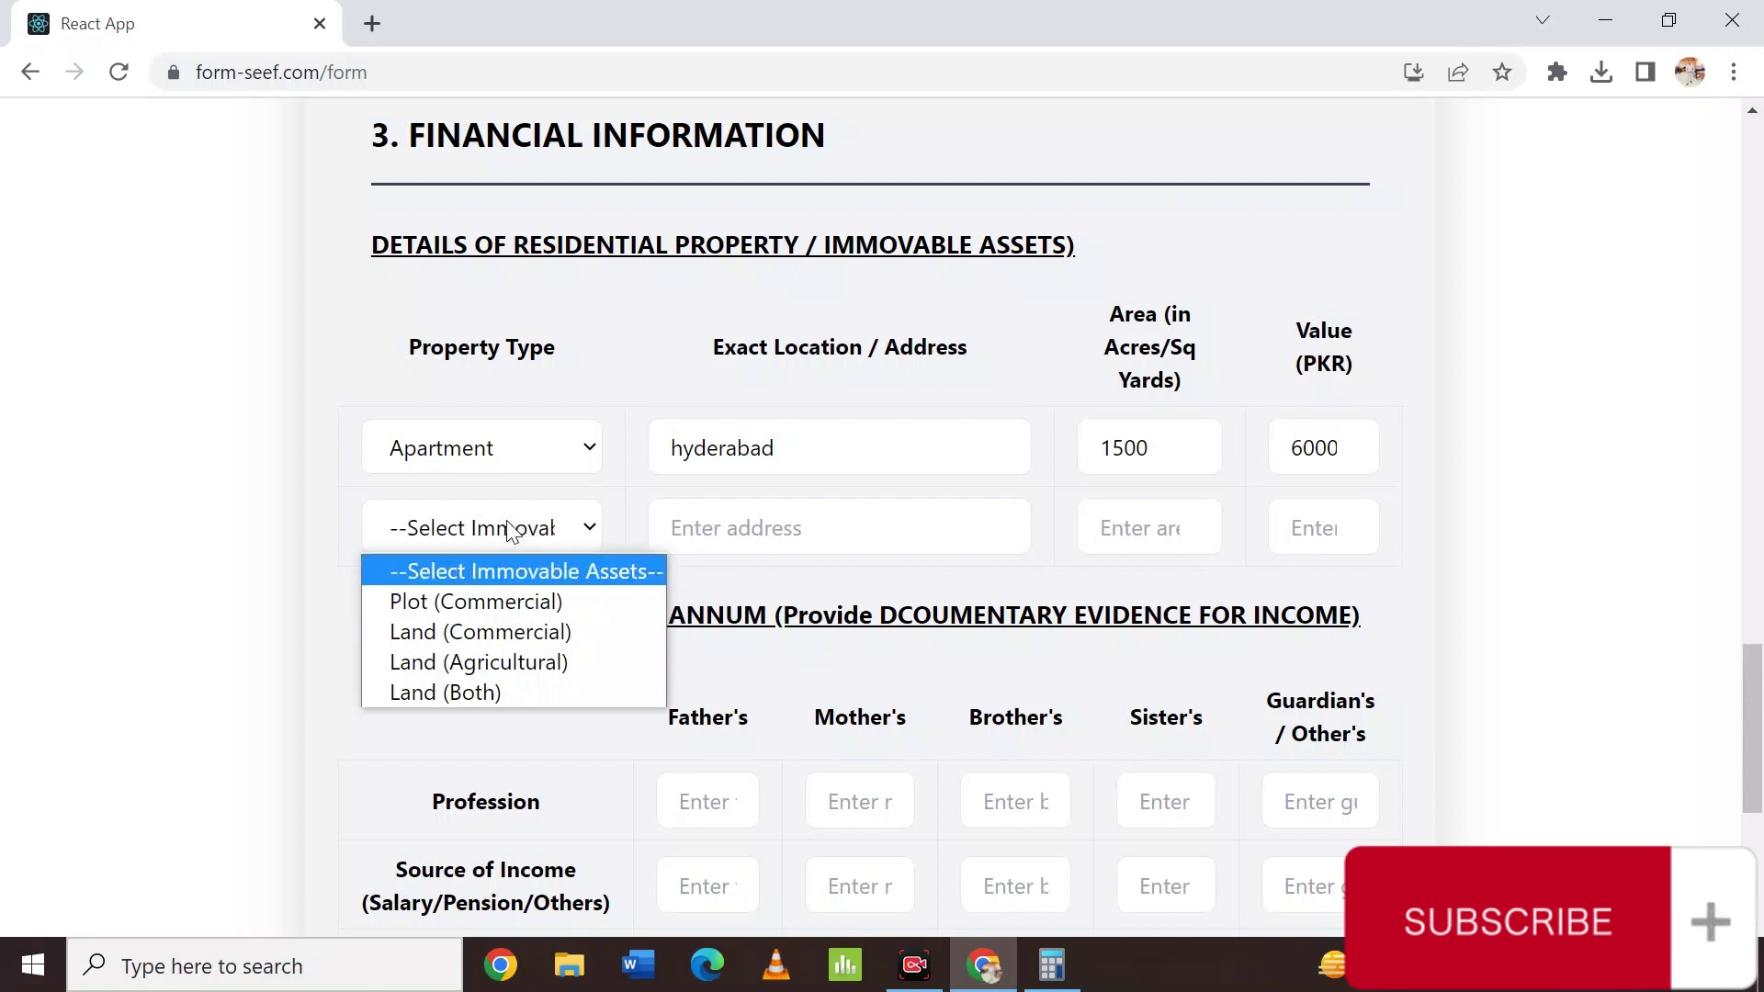
pyautogui.click(511, 531)
pyautogui.click(511, 531)
pyautogui.click(511, 531)
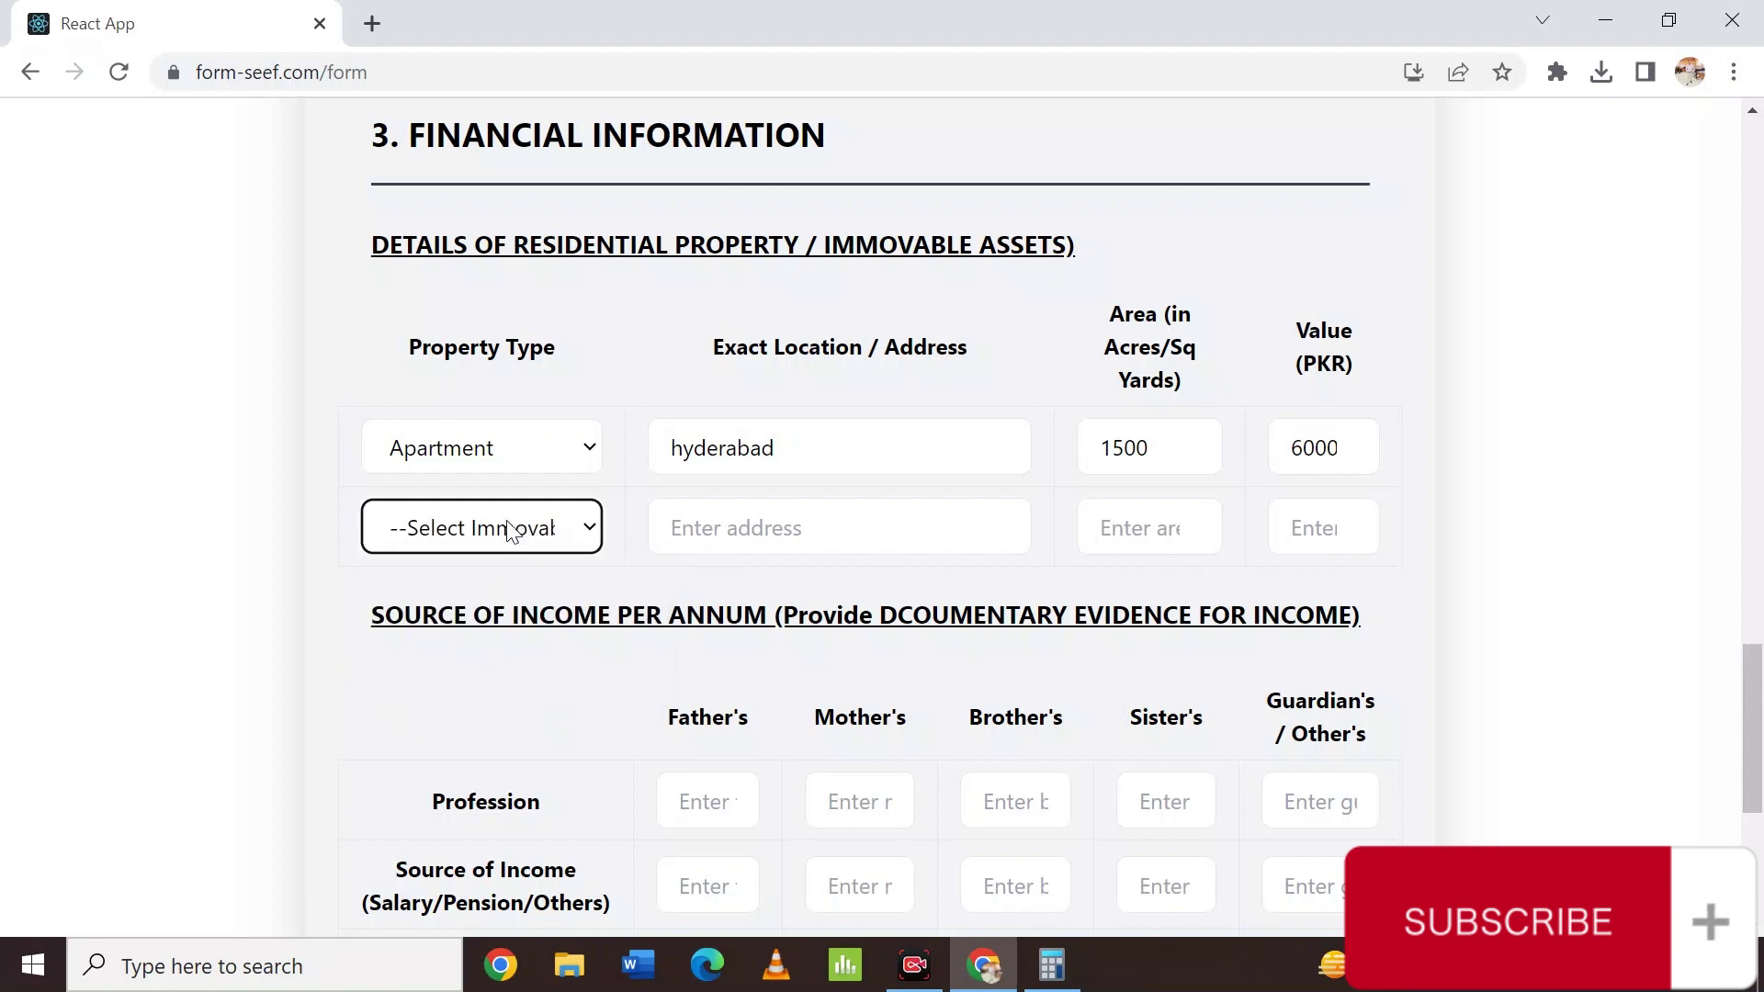
pyautogui.scroll(-4, 1031, 634)
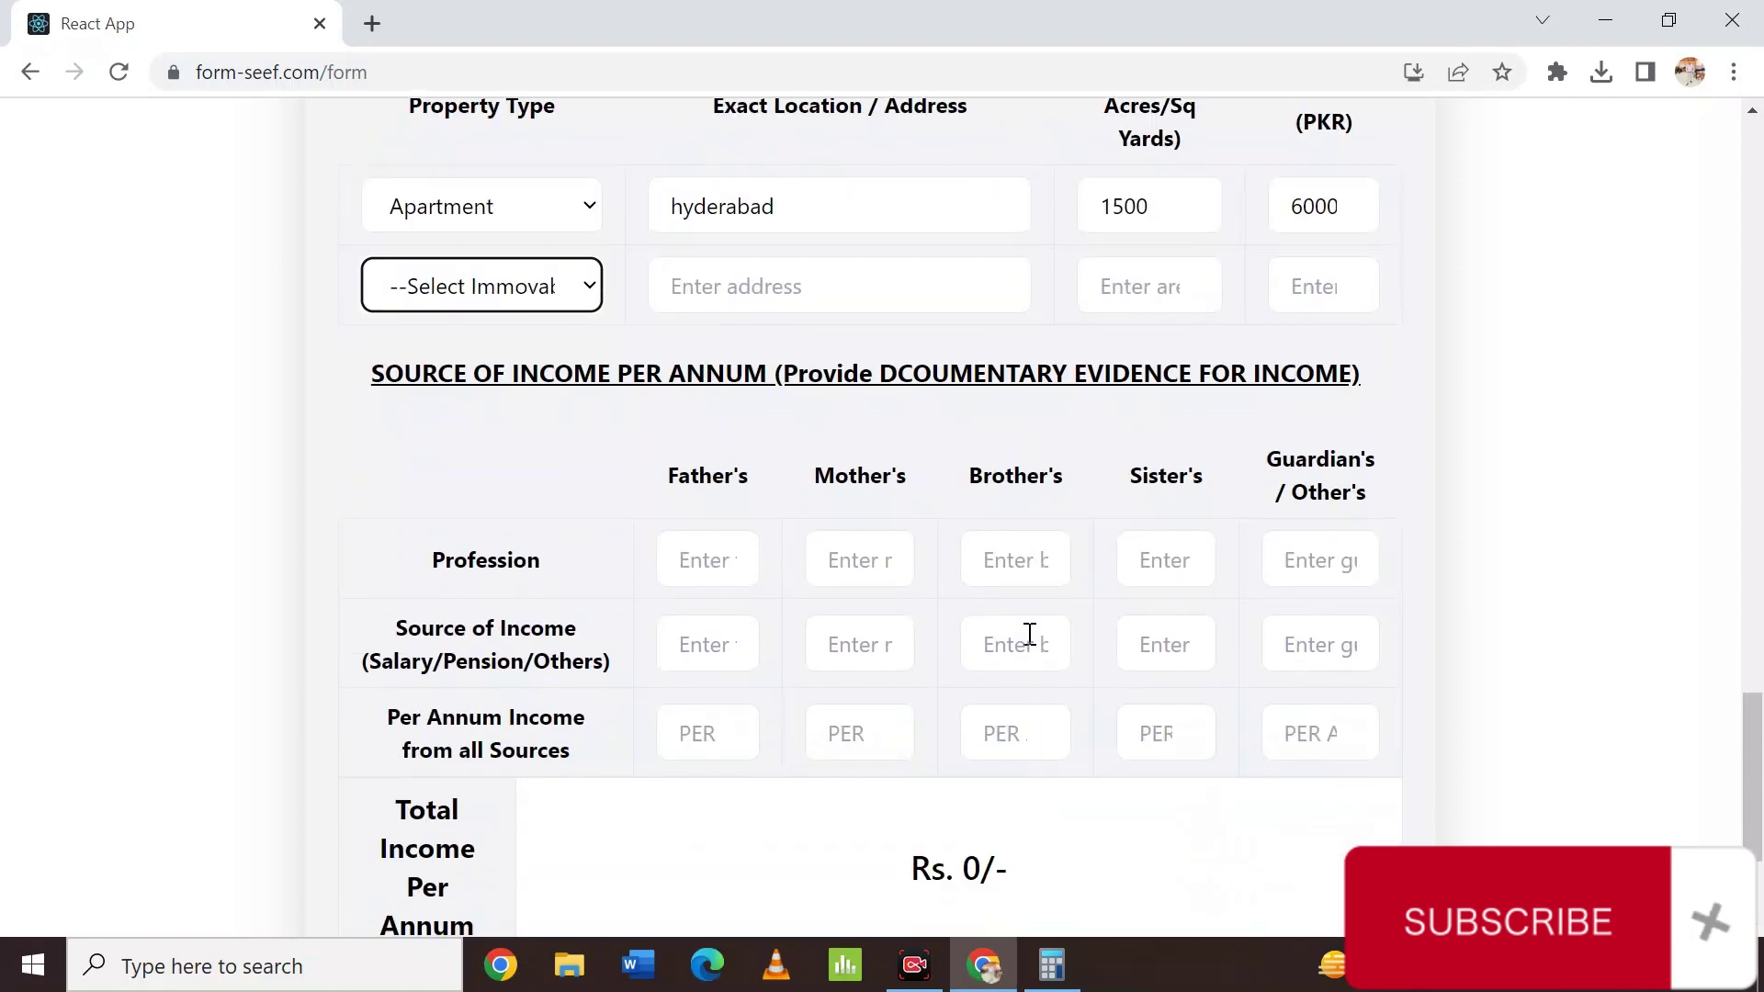
pyautogui.scroll(-1, 1030, 634)
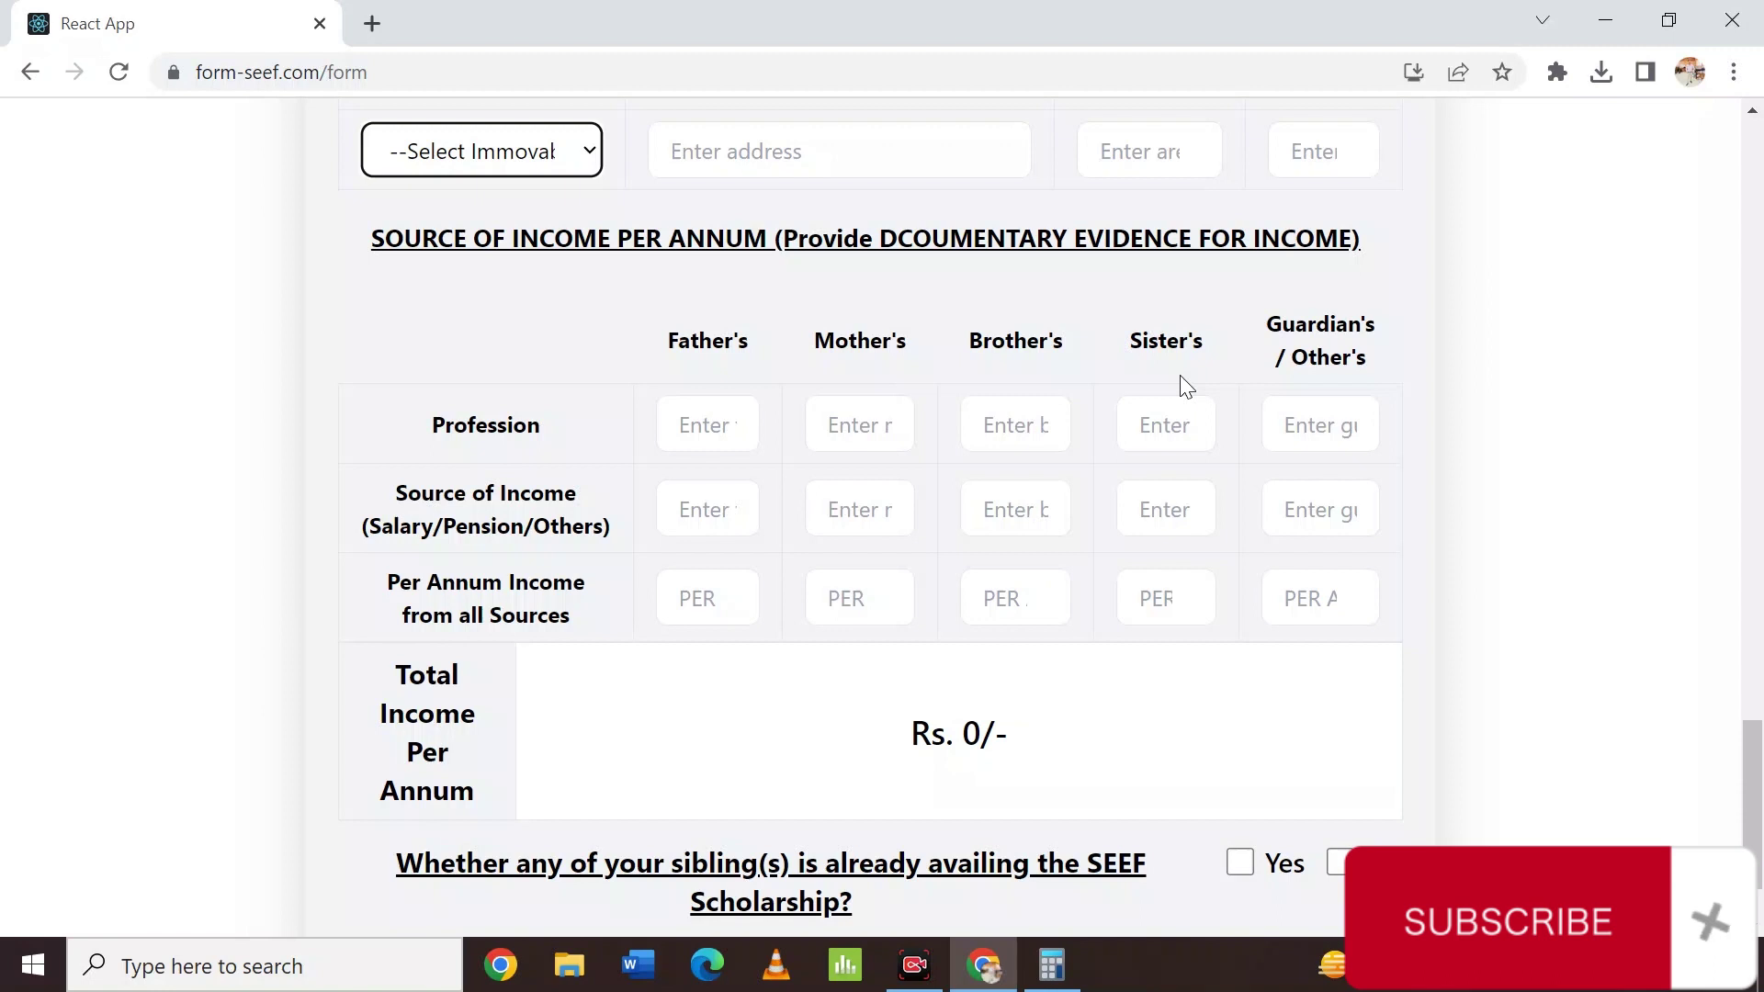
# Enter professions: father PST Teacher, mother House wife, brother and sister Student.
pyautogui.click(701, 430)
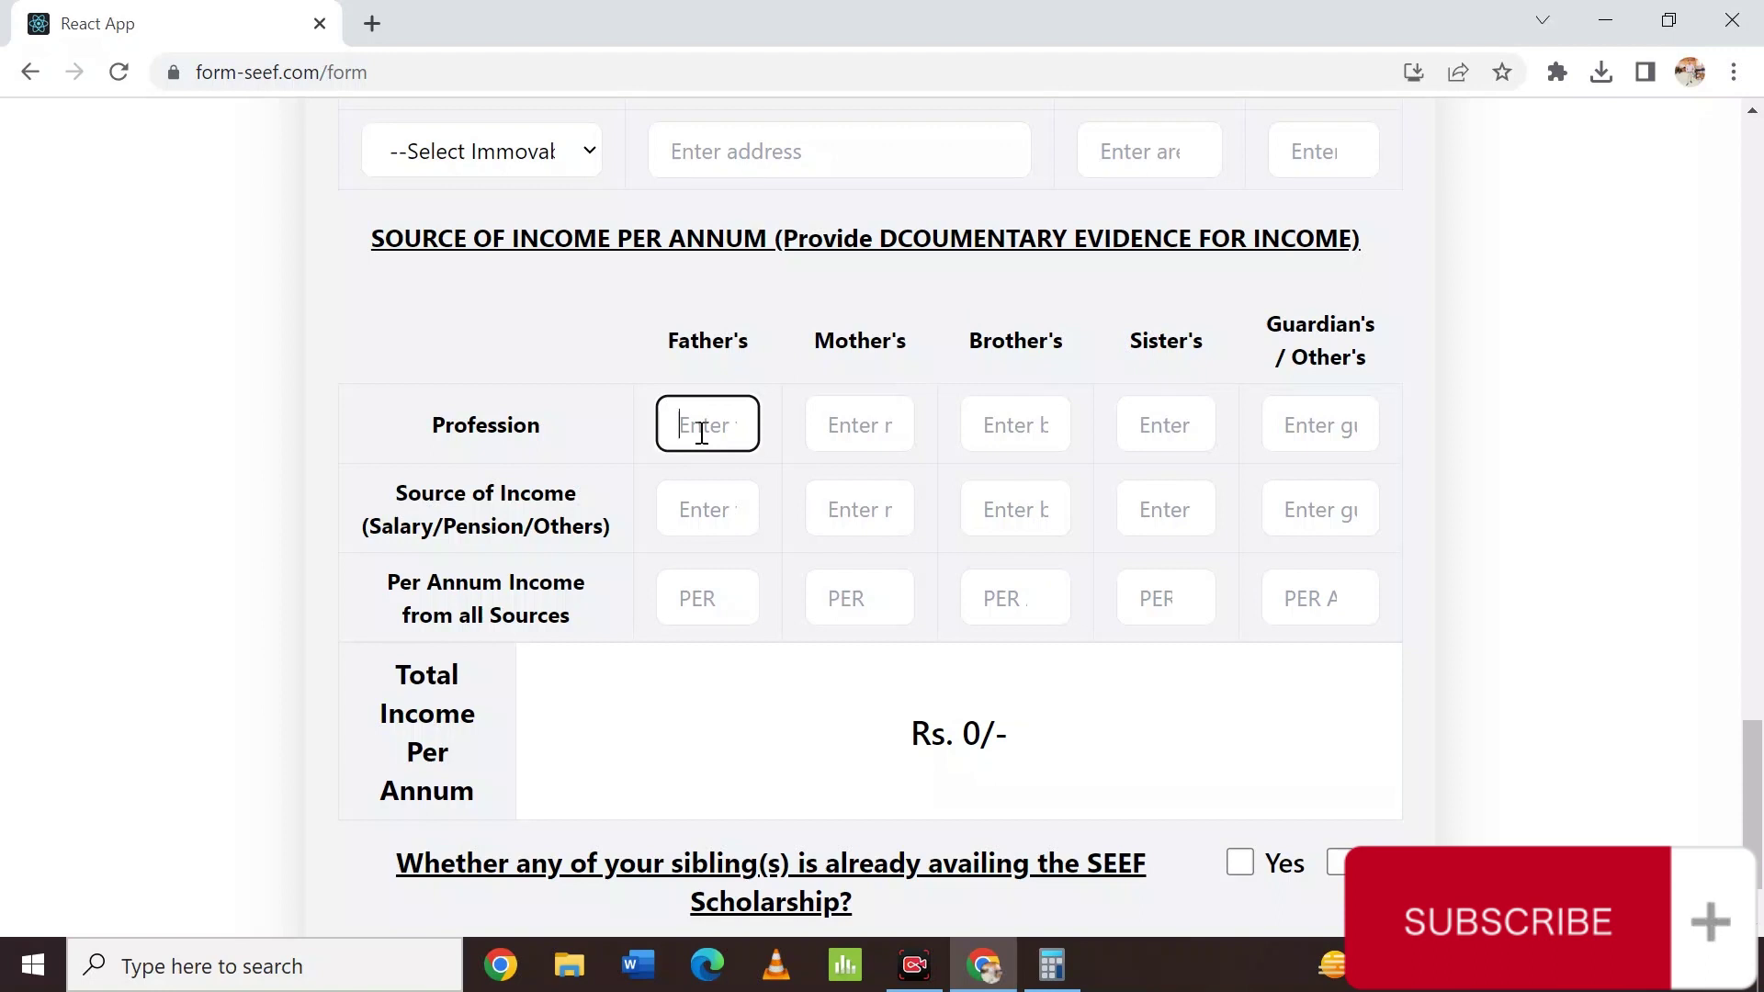
pyautogui.write('PST Teacher')
pyautogui.press('Tab')
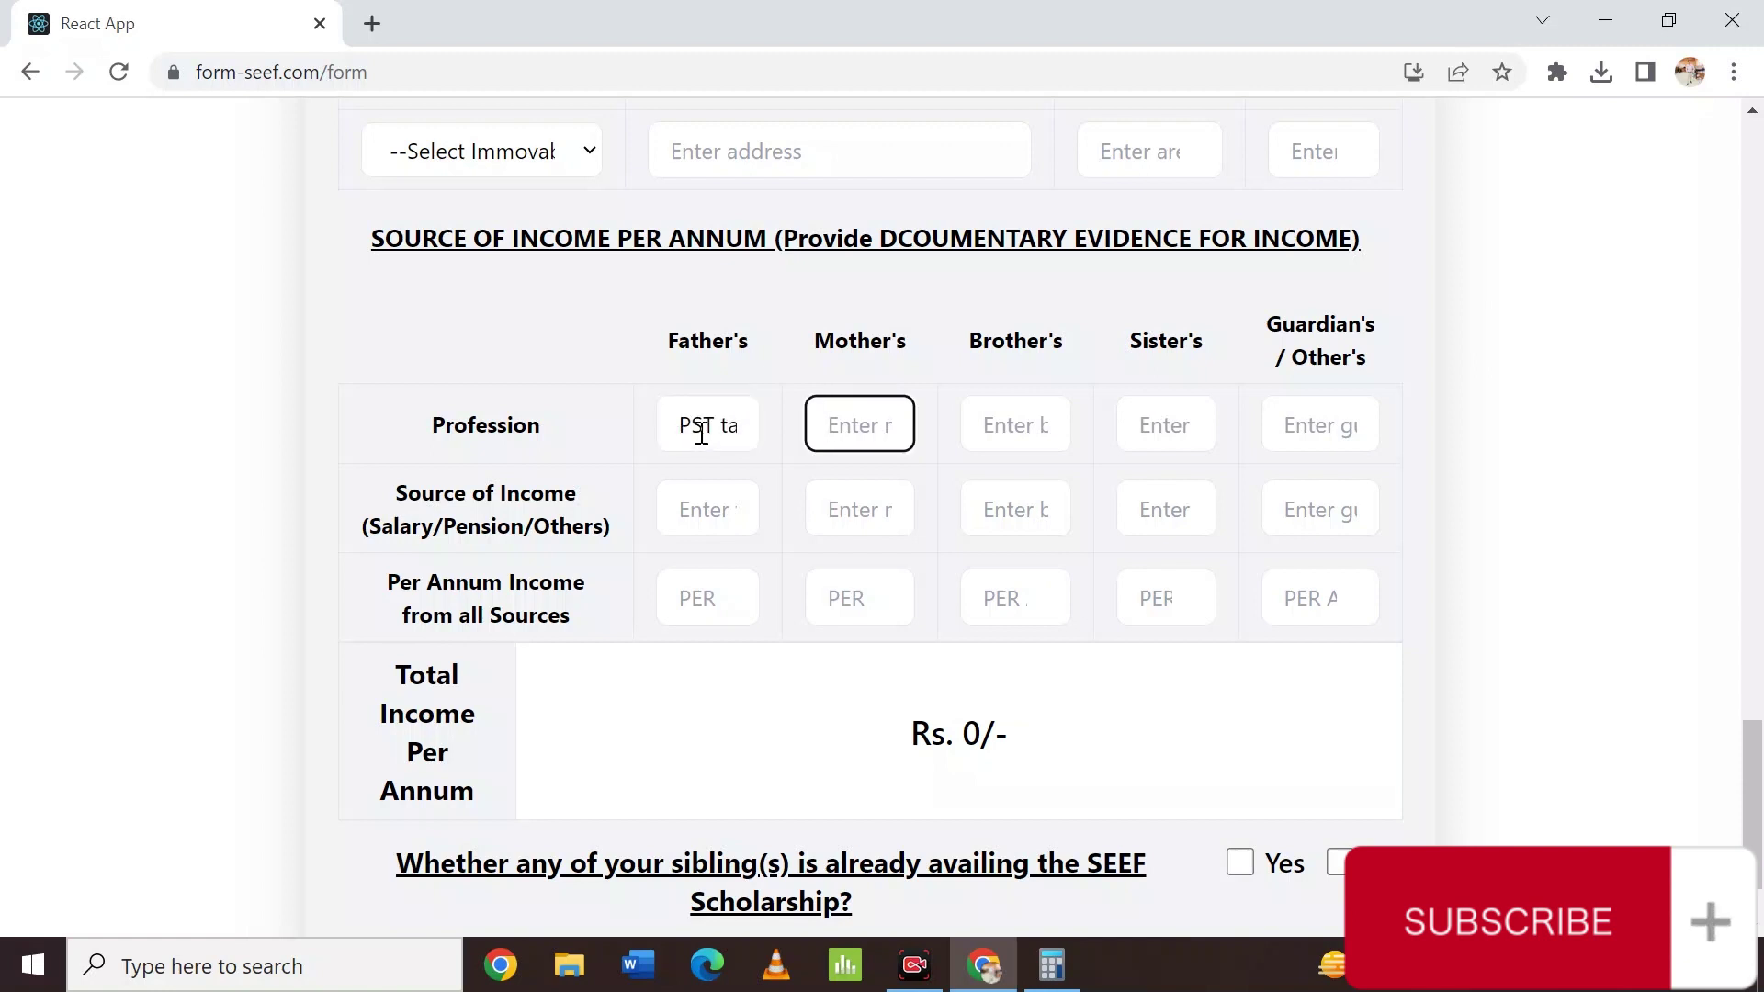
pyautogui.write('House w')
pyautogui.write('ife')
pyautogui.press('Tab')
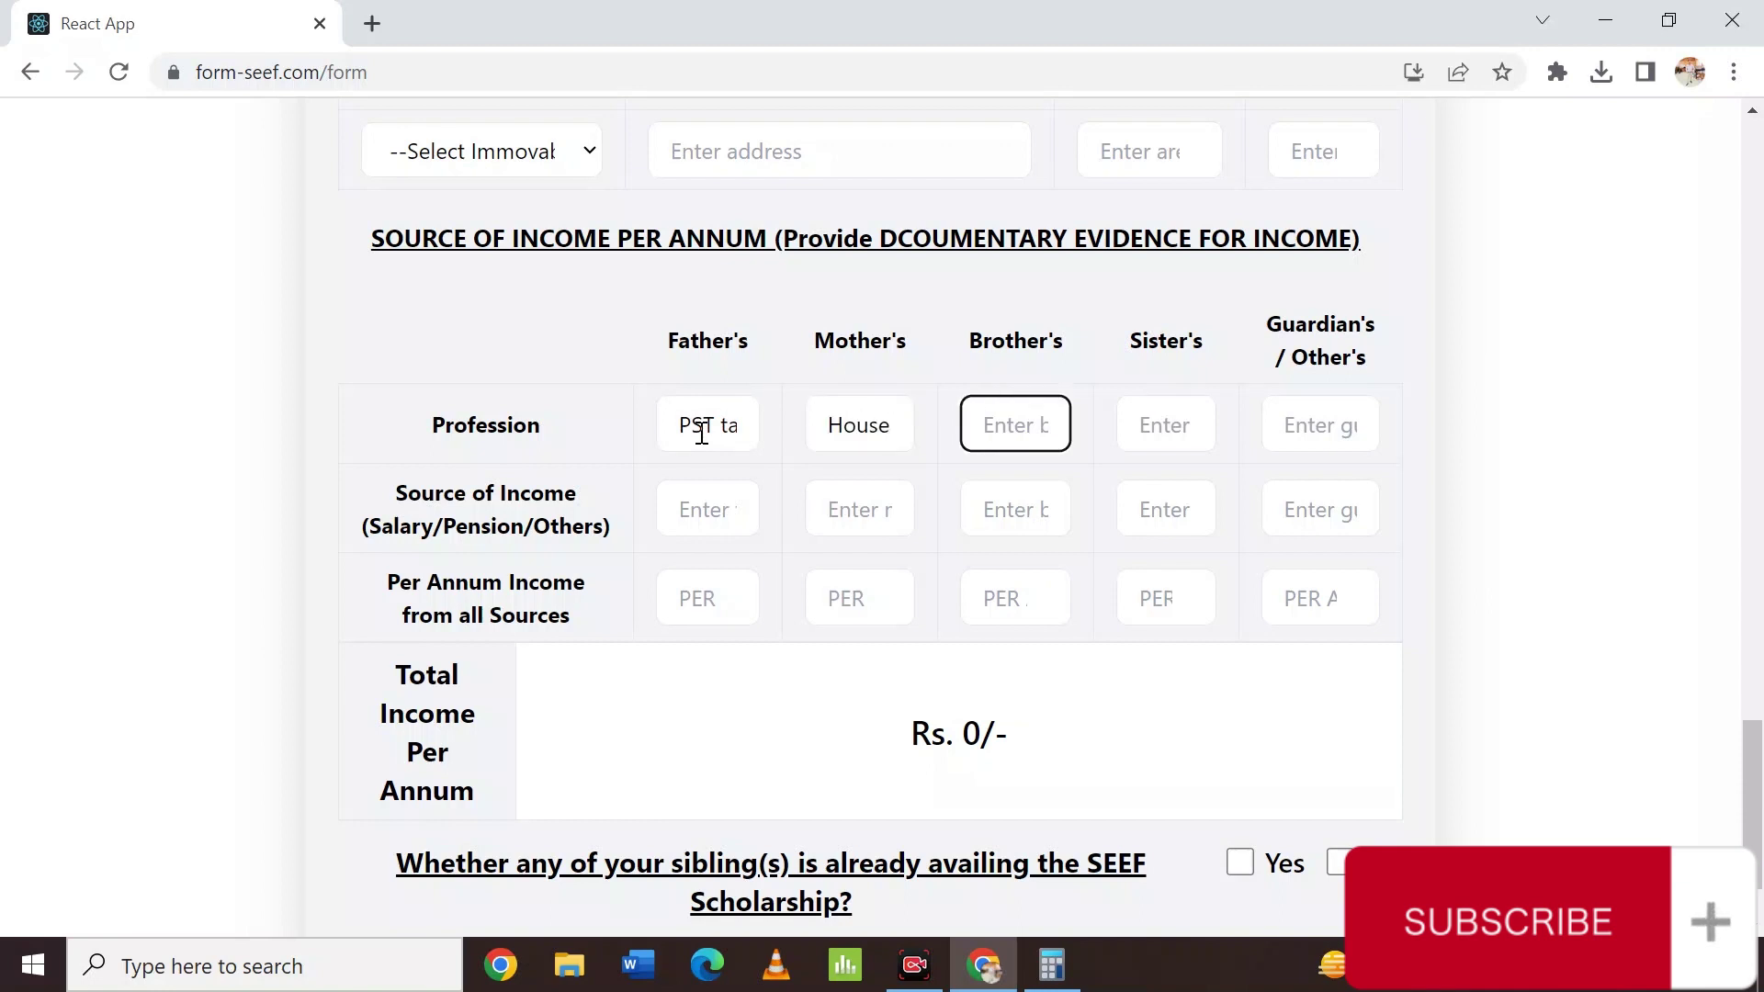
pyautogui.write('Student')
pyautogui.press('Tab')
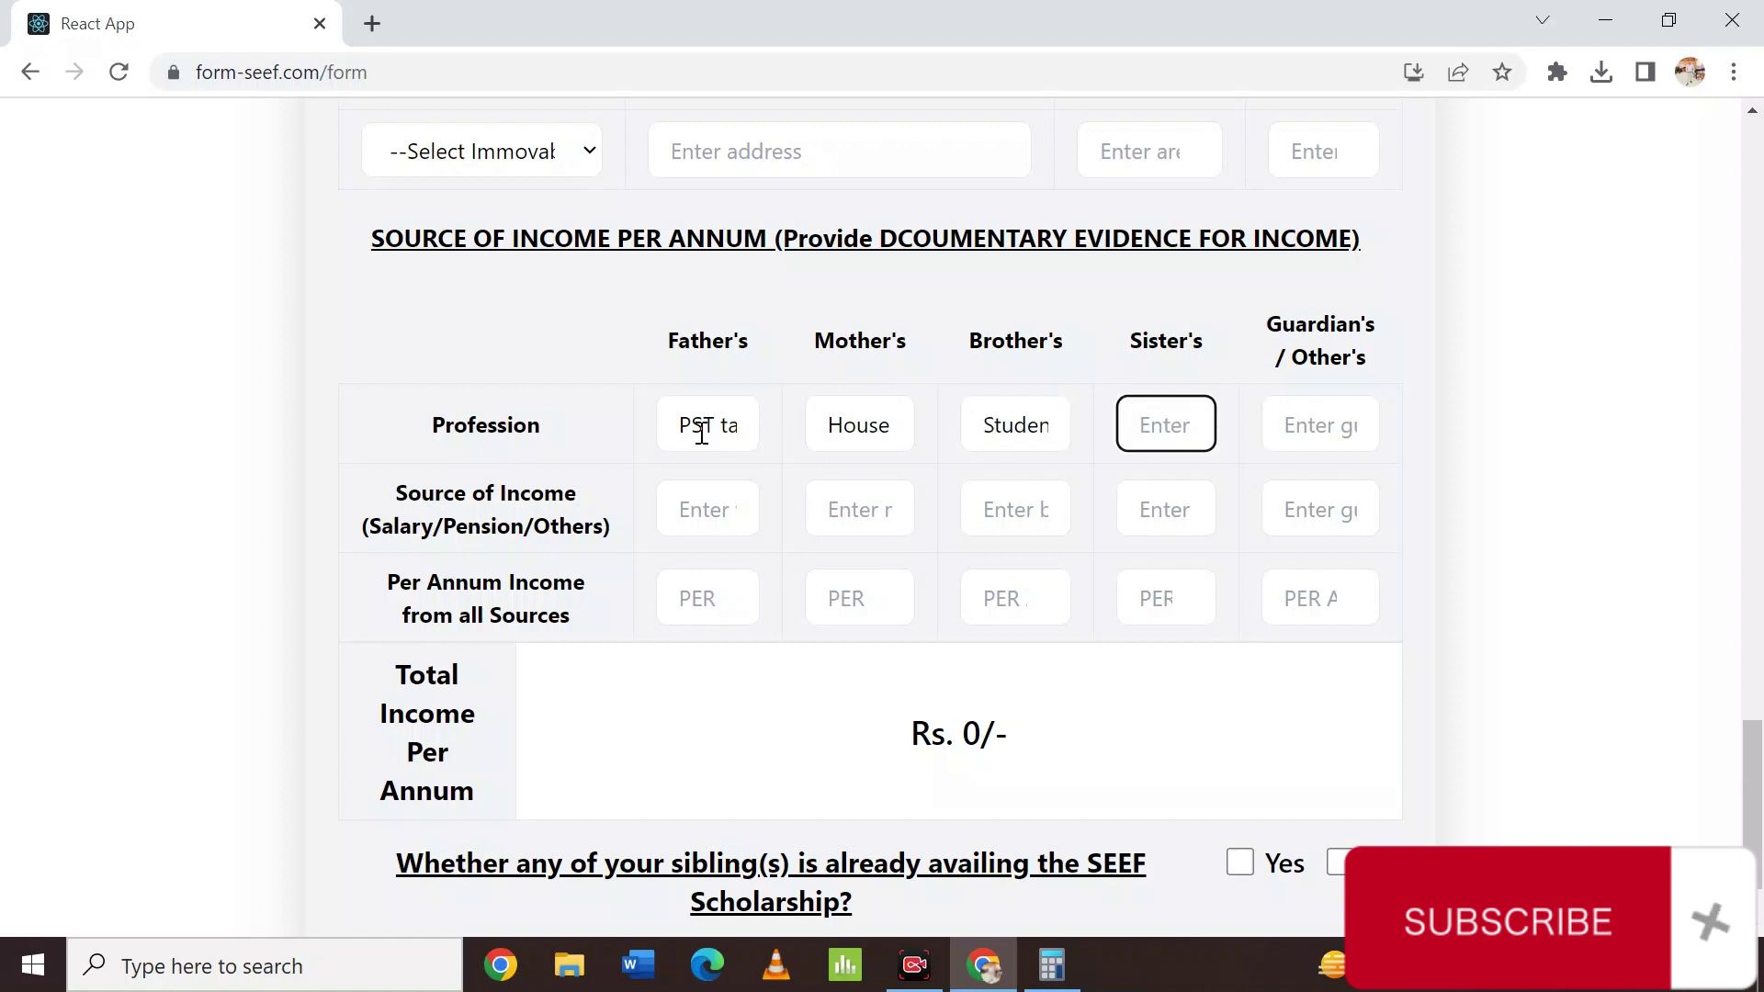
pyautogui.write('S')
pyautogui.write('tudent')
pyautogui.click(1300, 411)
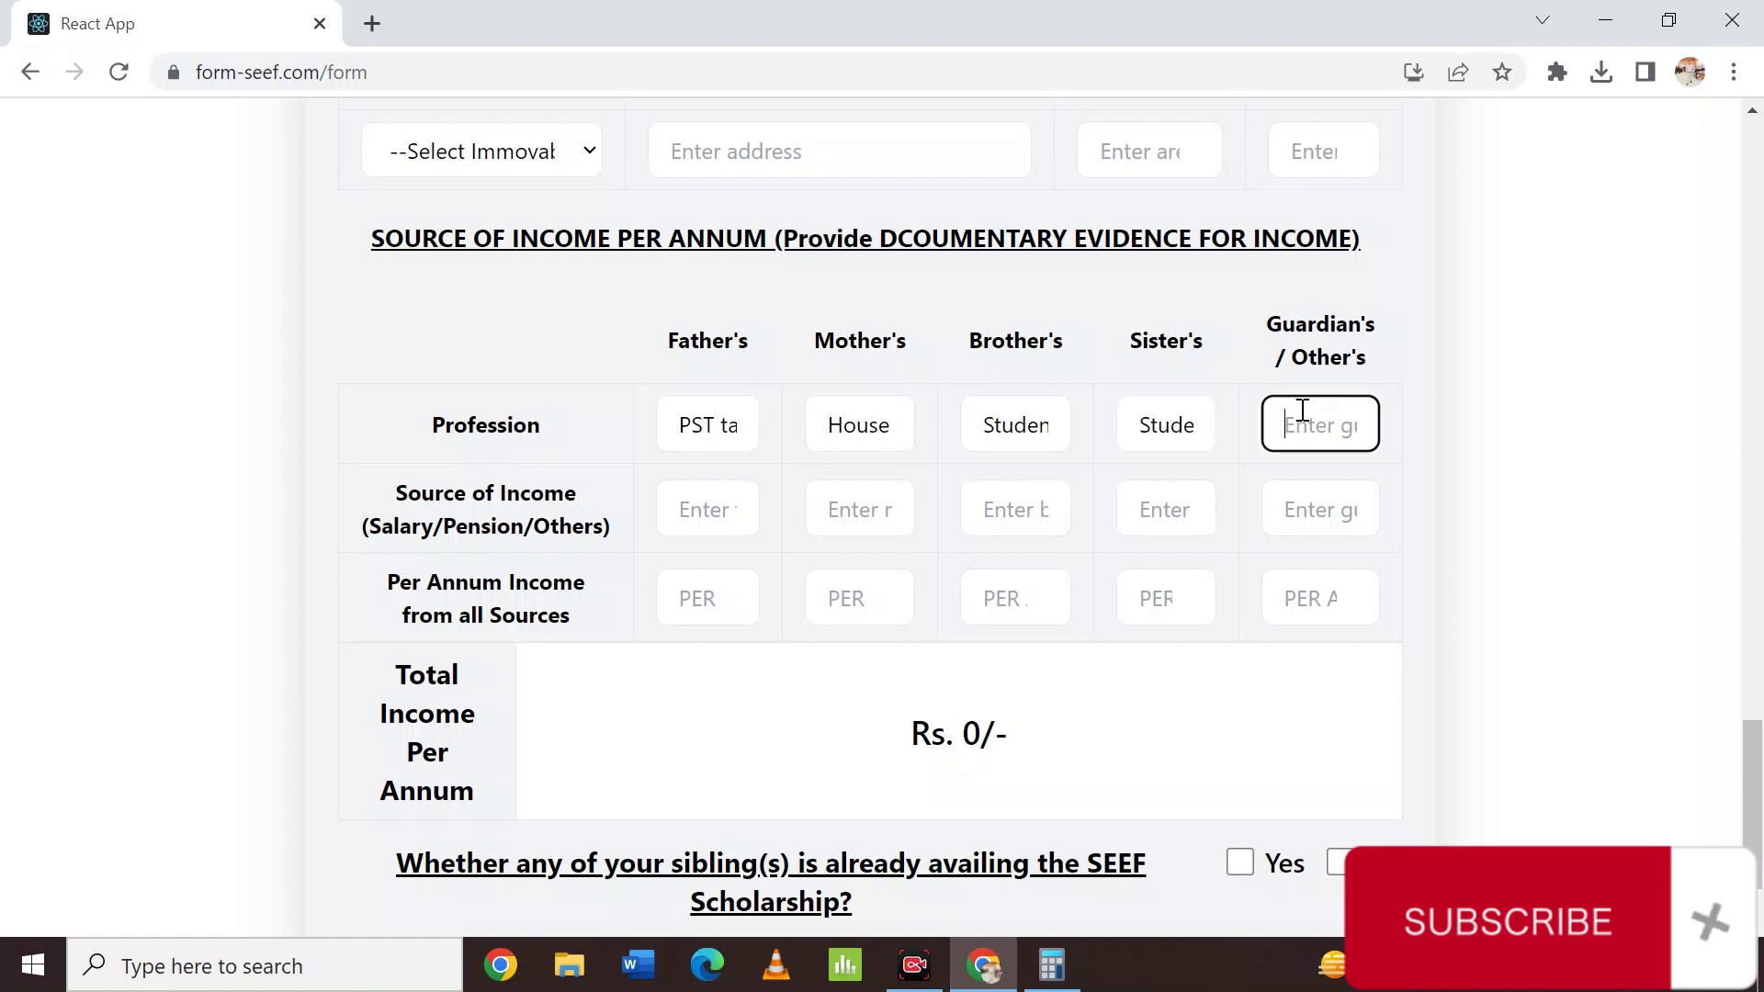
pyautogui.click(685, 521)
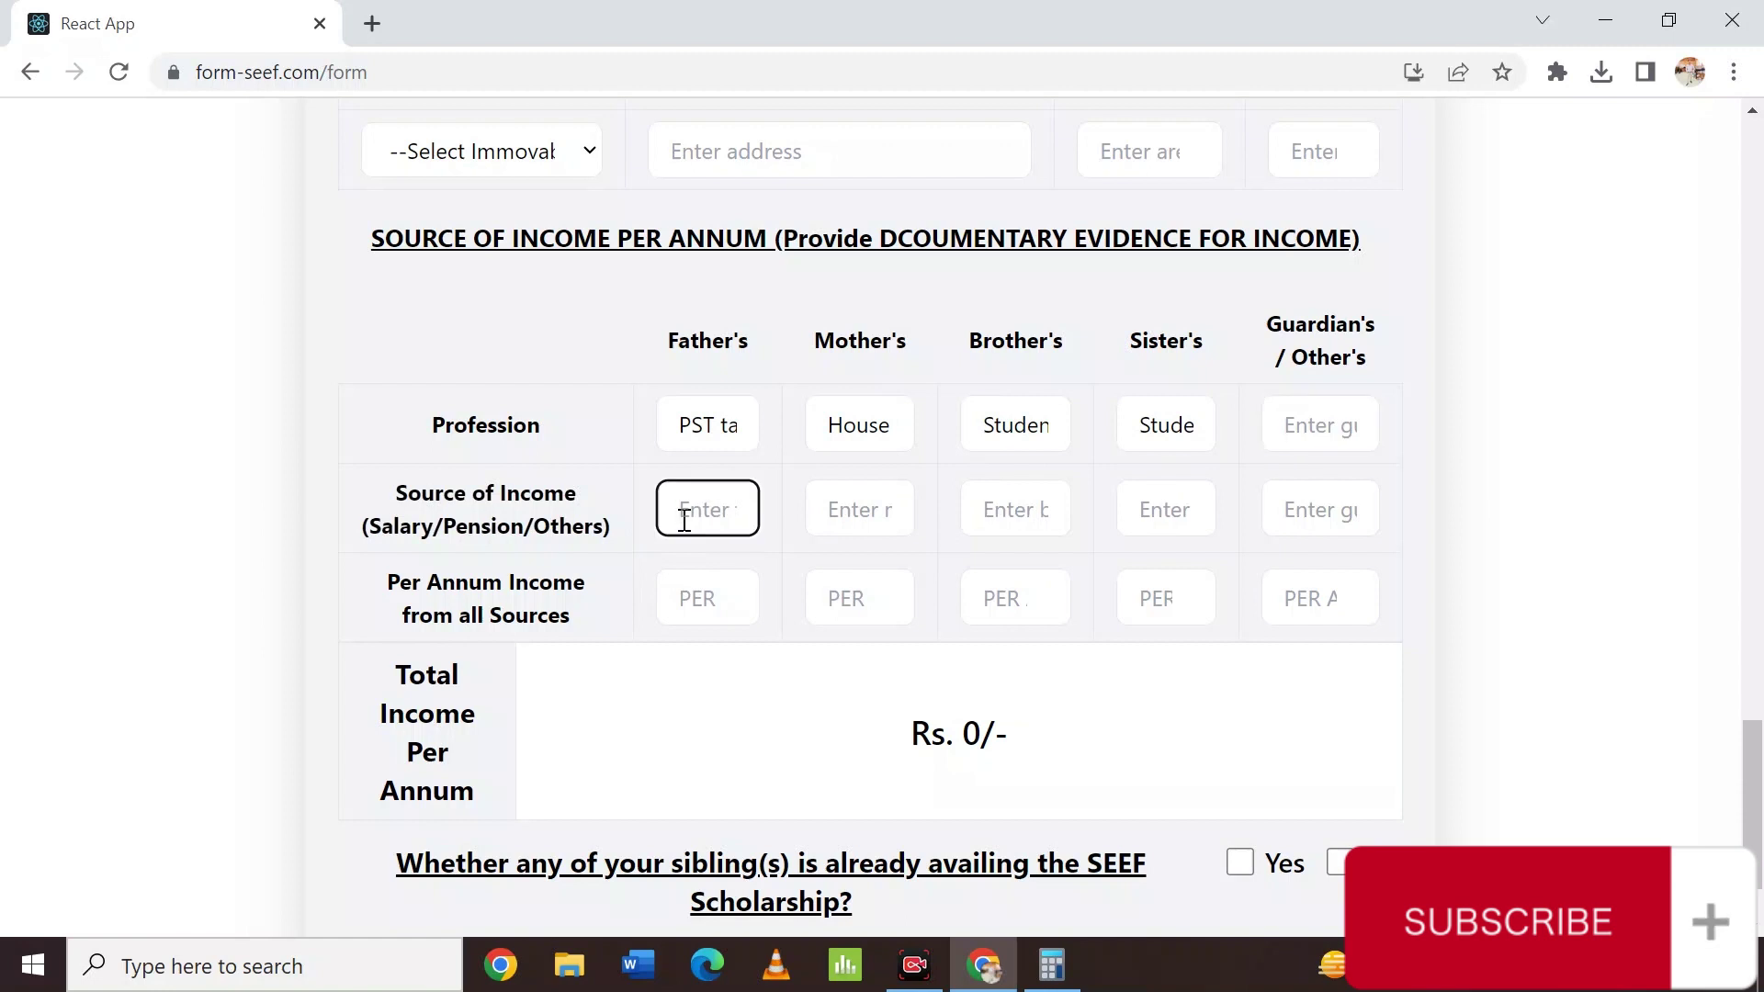
pyautogui.click(694, 596)
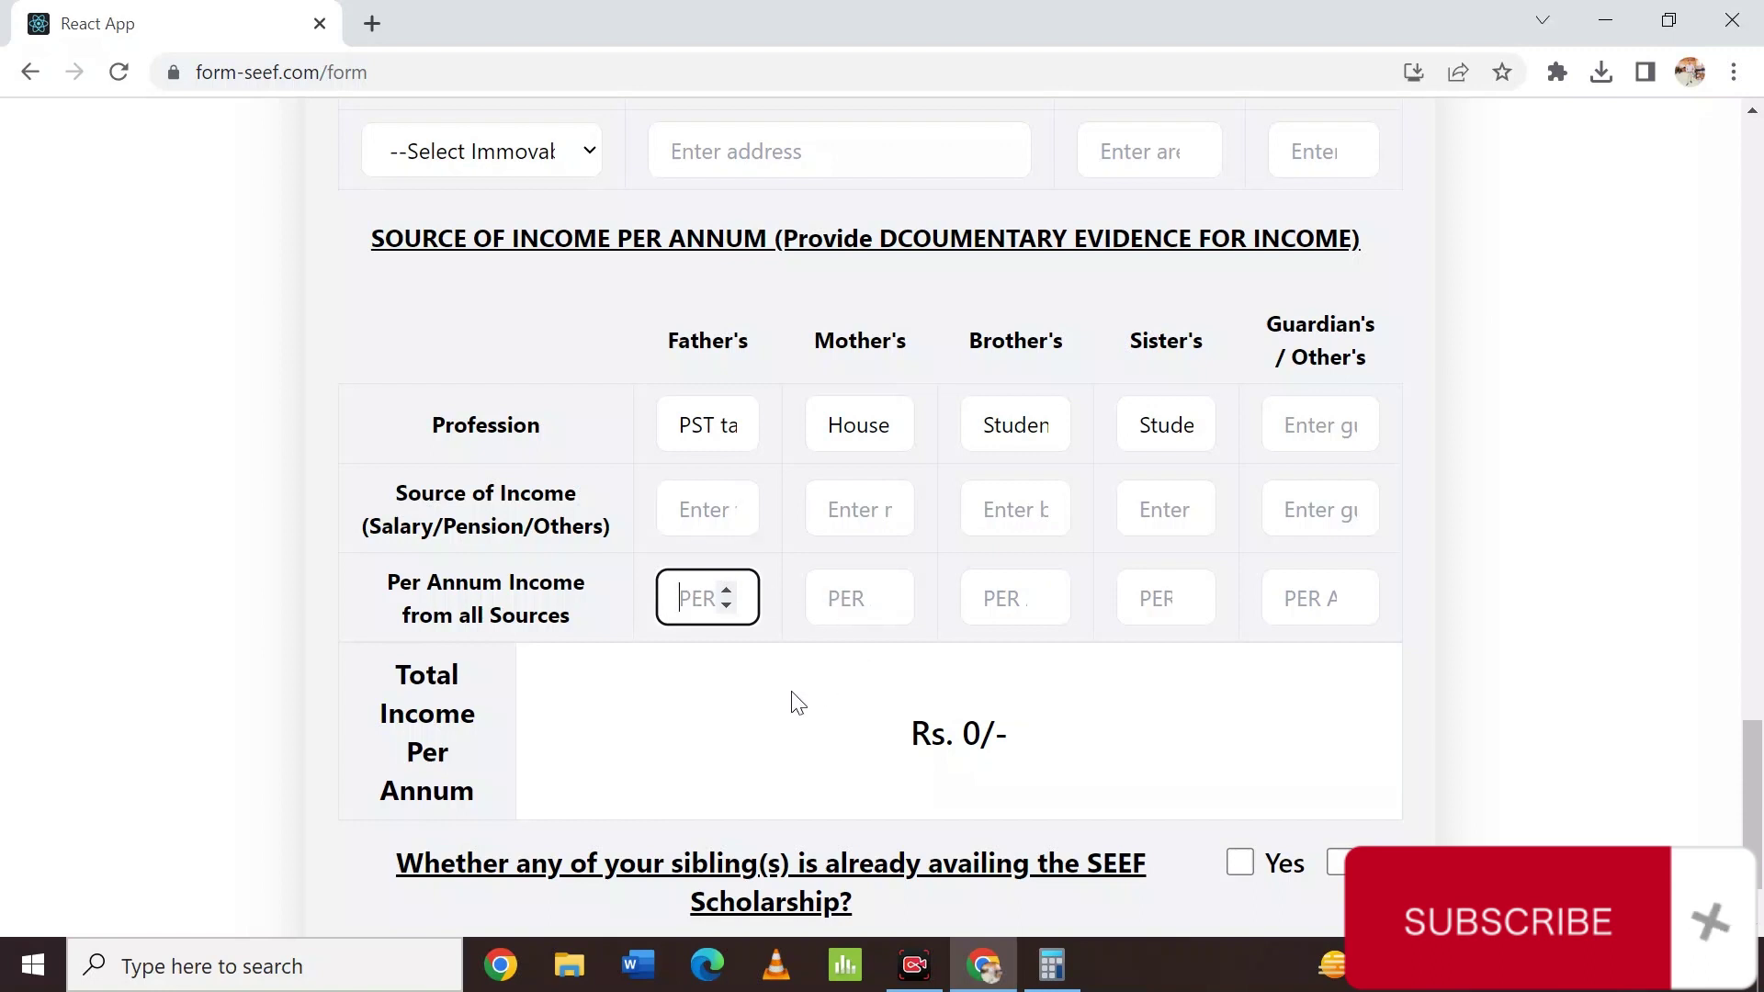
# Clear the calculator and compute 70000 × 12 = 840,000 for the father's yearly income.
pyautogui.click(1052, 965)
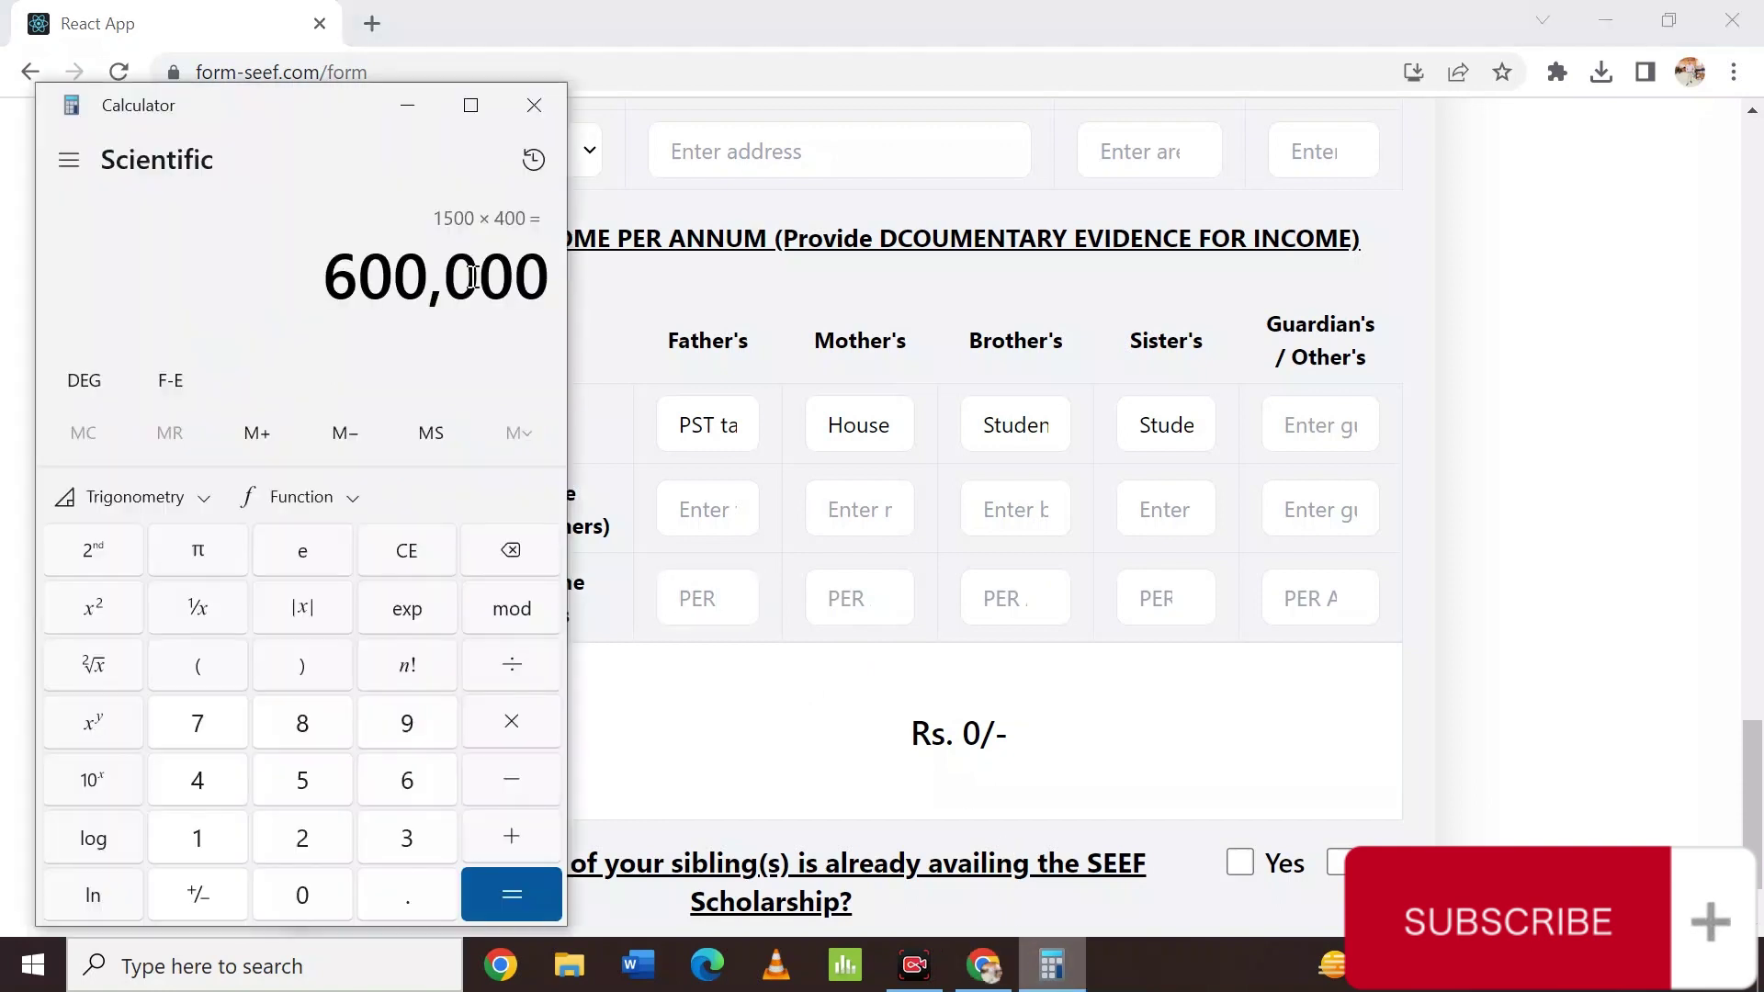
pyautogui.click(428, 555)
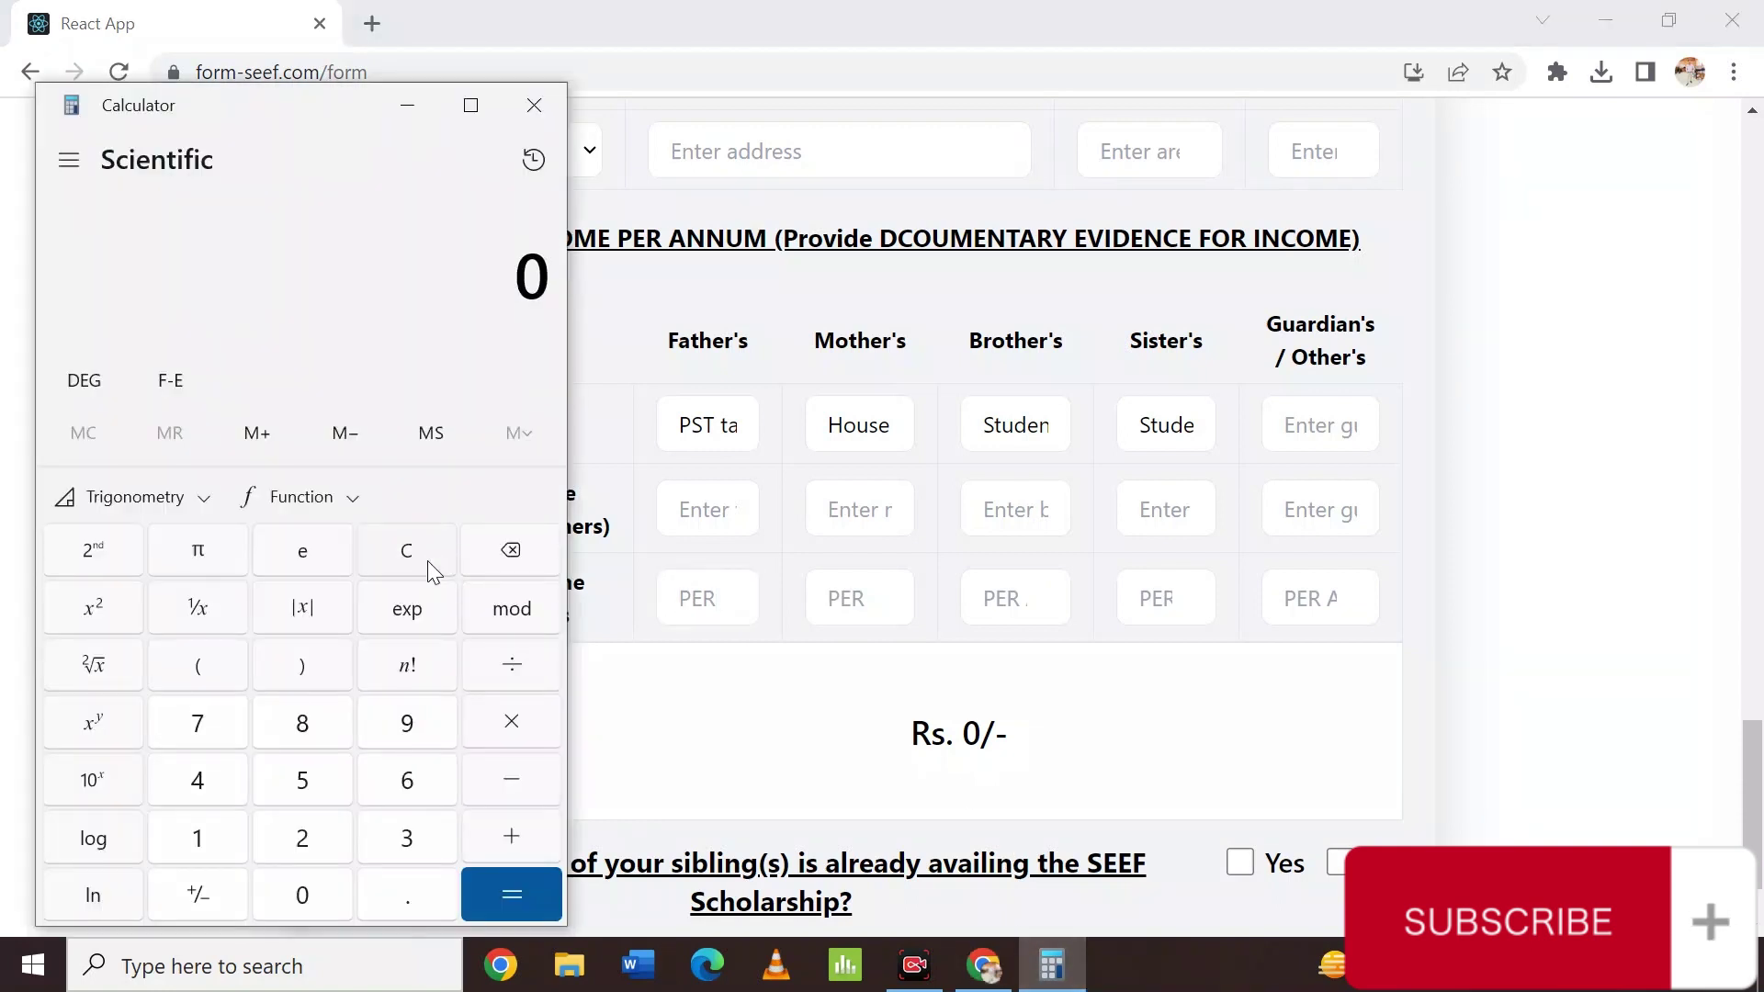
pyautogui.write('700000')
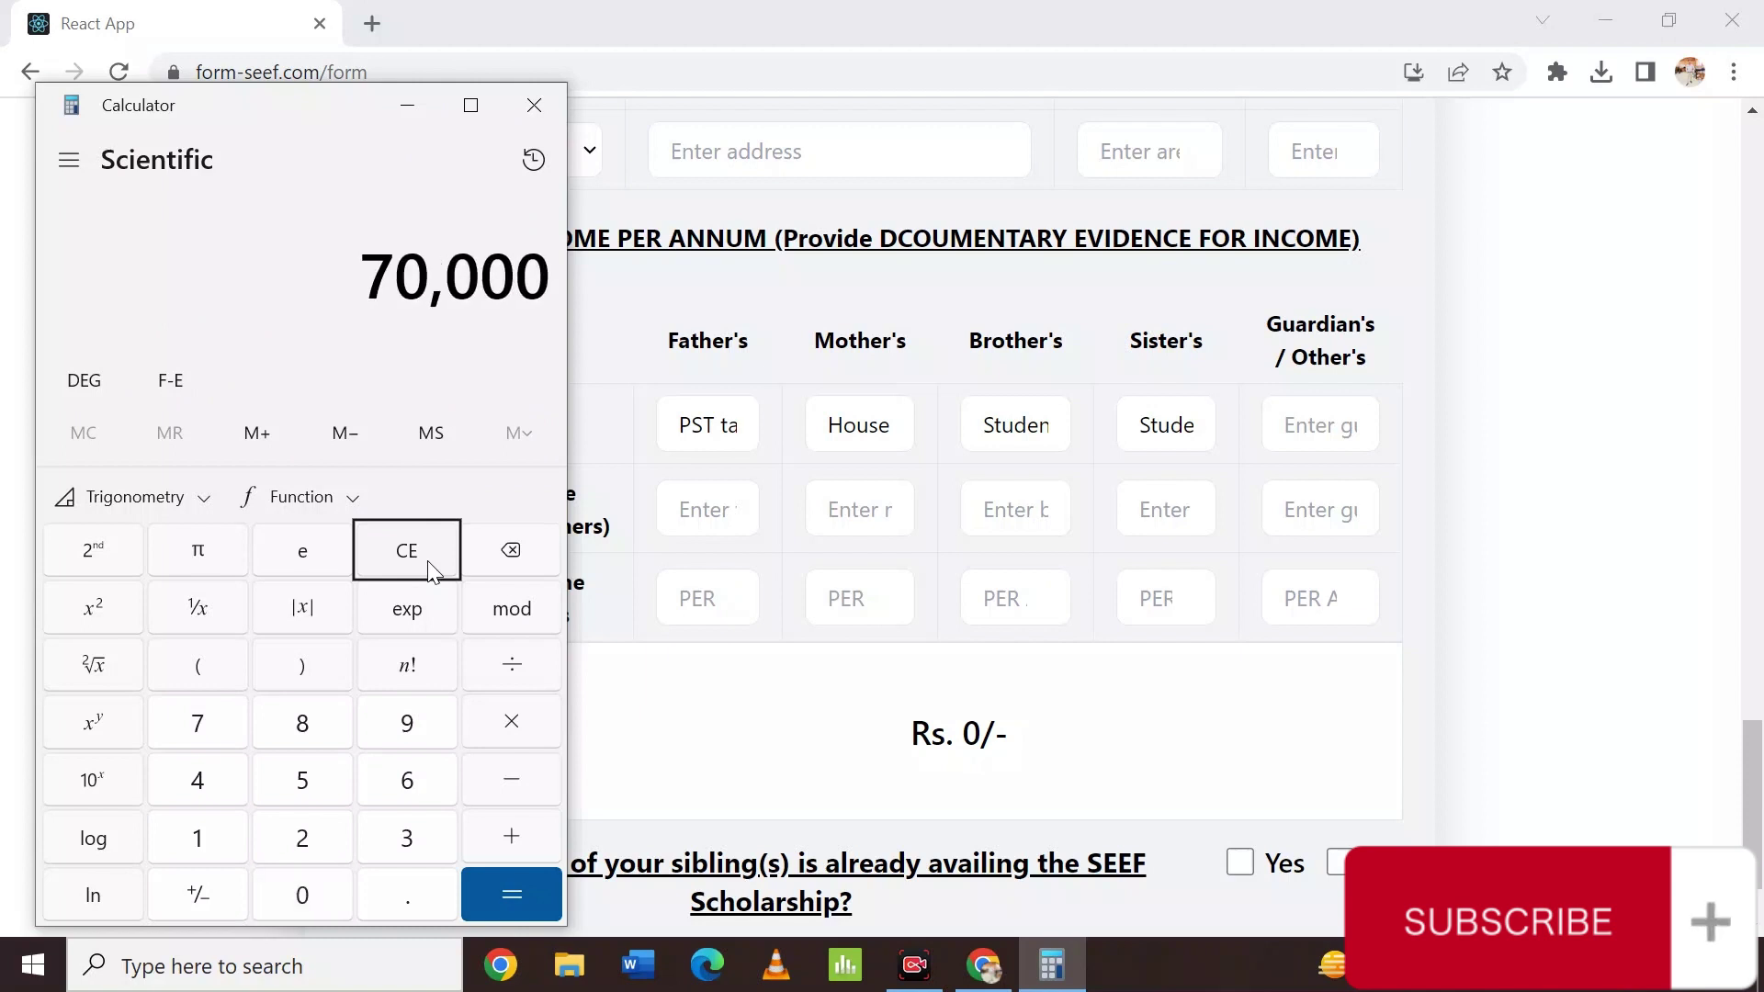
pyautogui.click(514, 735)
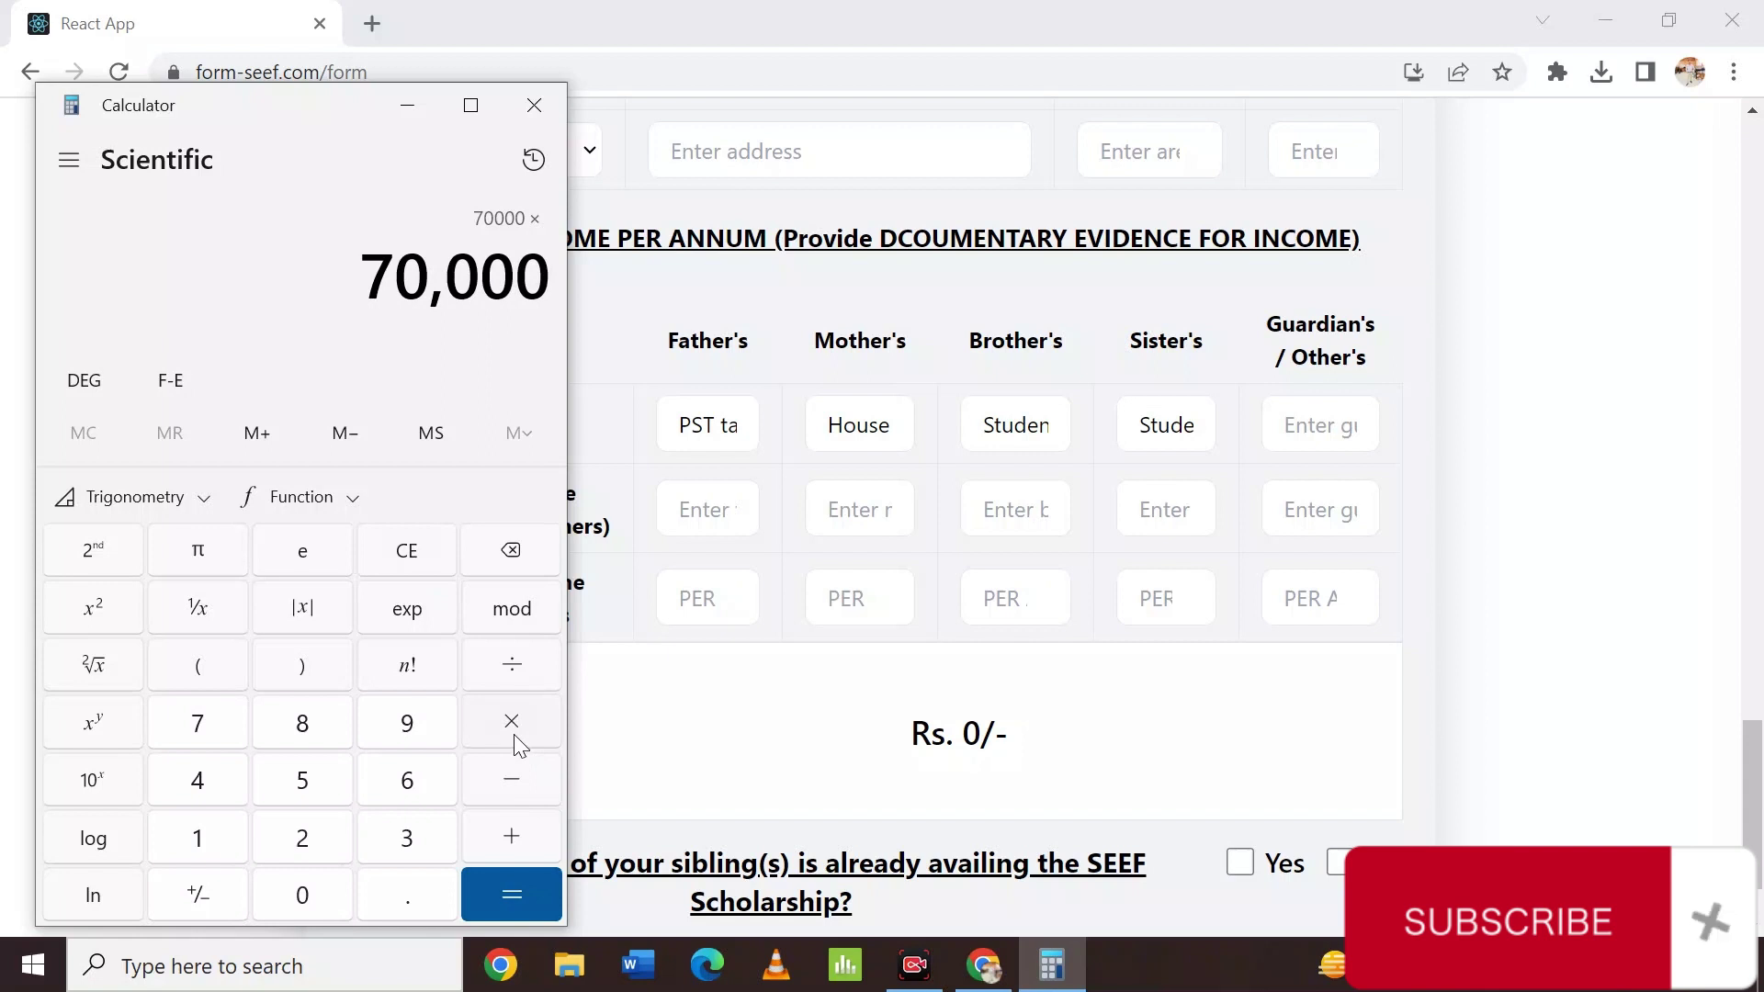
pyautogui.write('12')
pyautogui.press('Return')
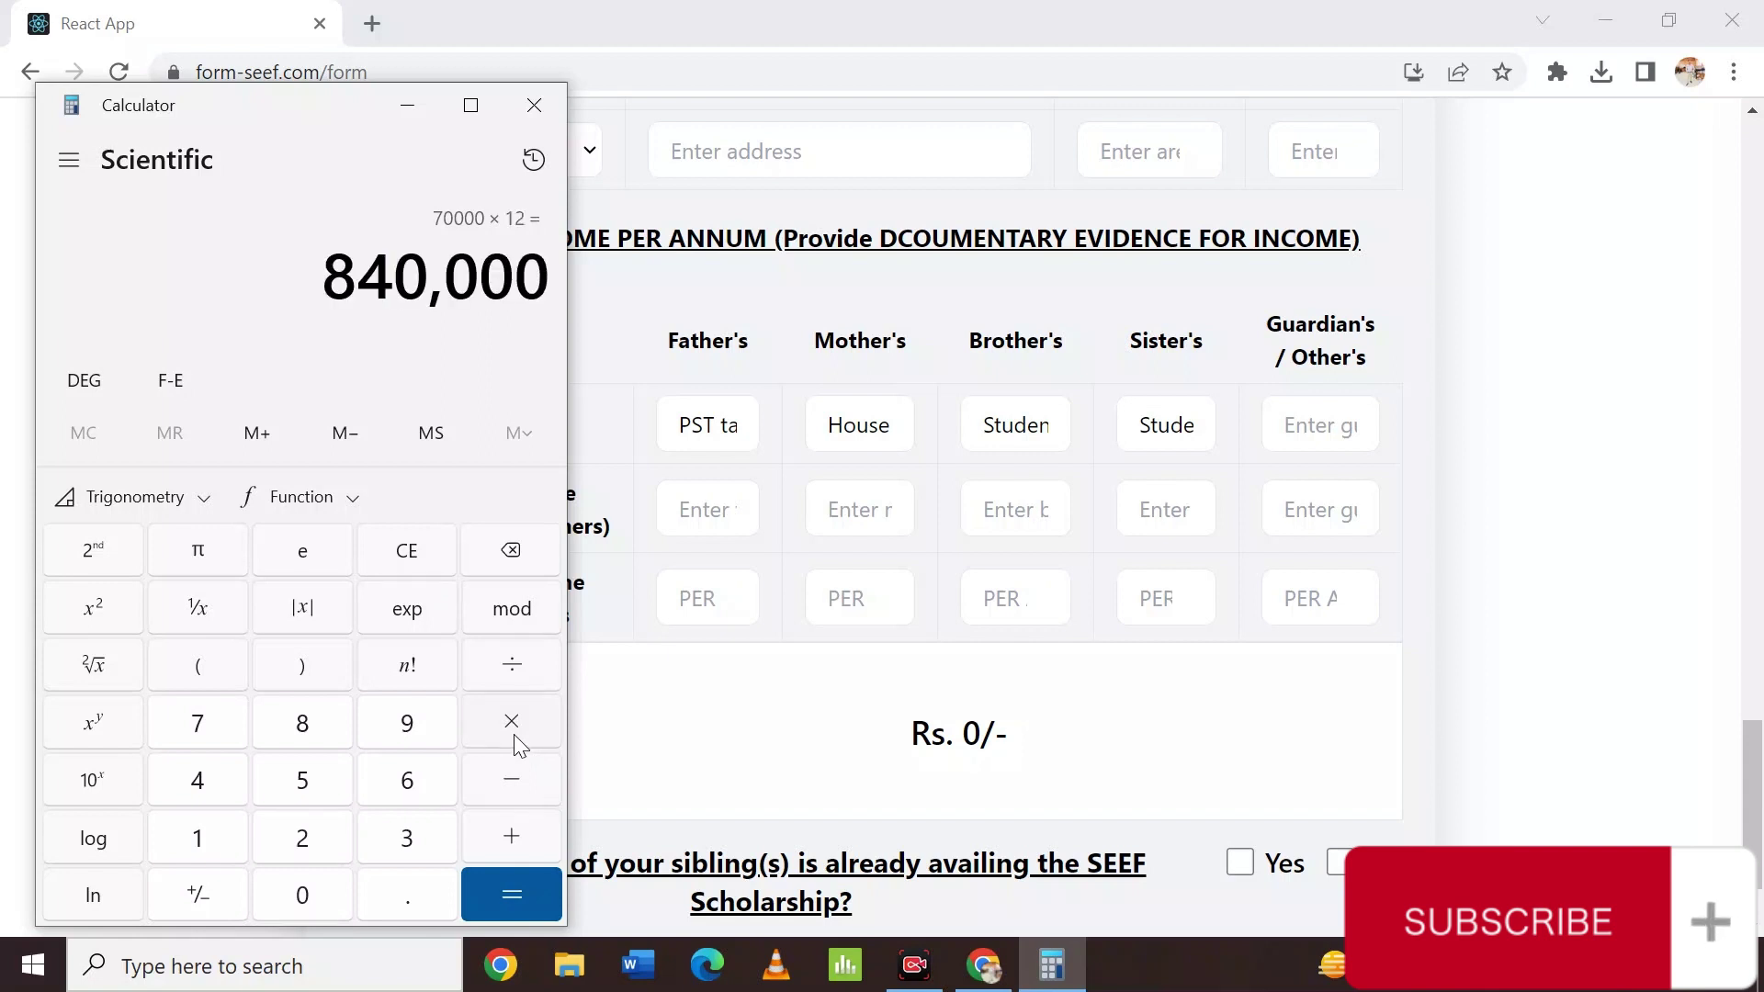
pyautogui.click(708, 599)
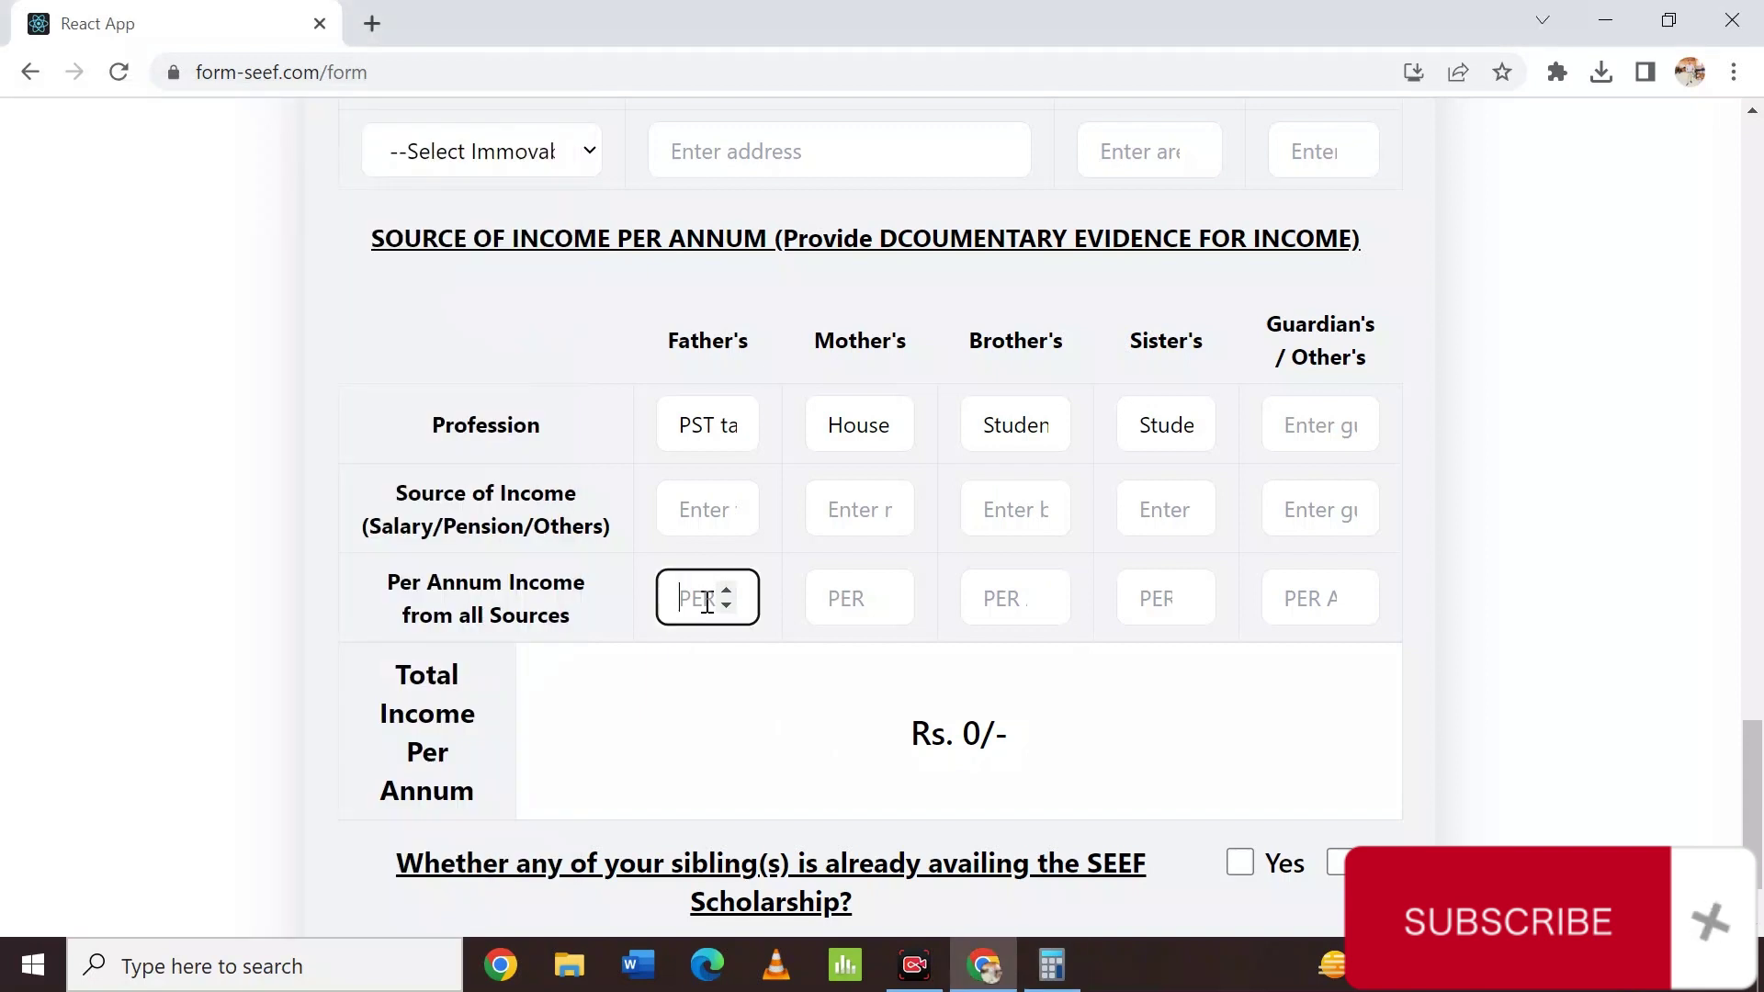
# Enter 840000 as the father's annual income and 0 for mother, brother, sister and guardian.
pyautogui.write('84')
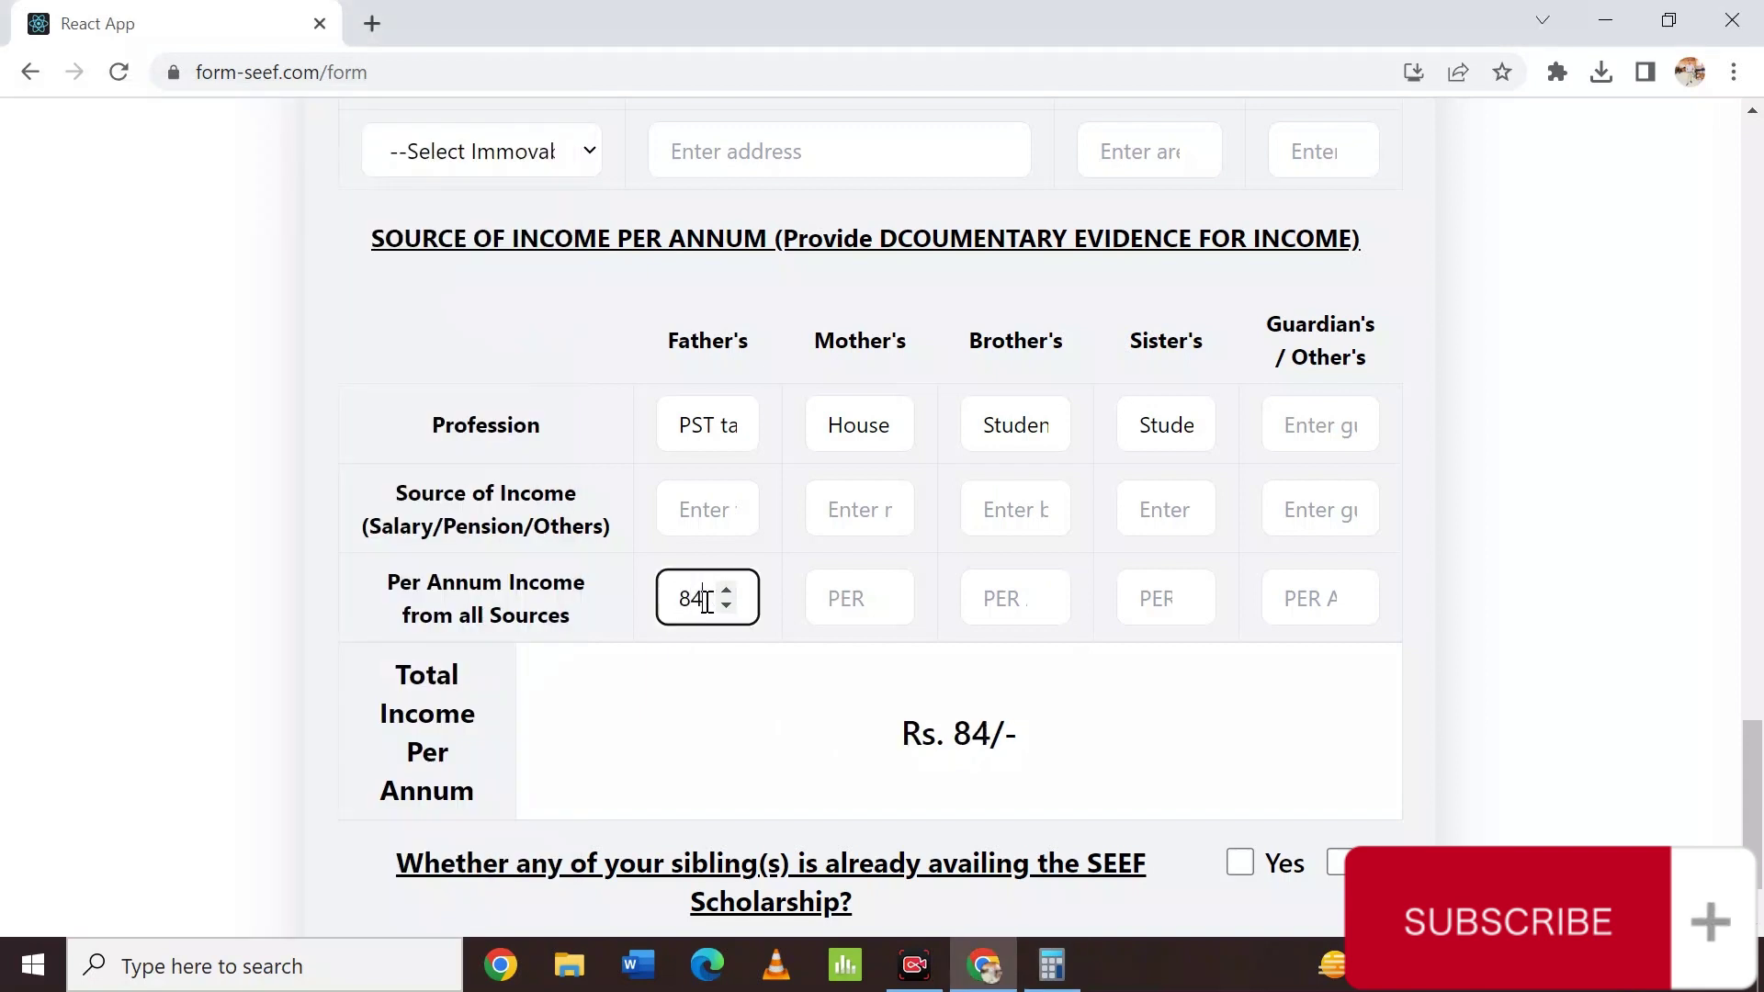
pyautogui.write('00')
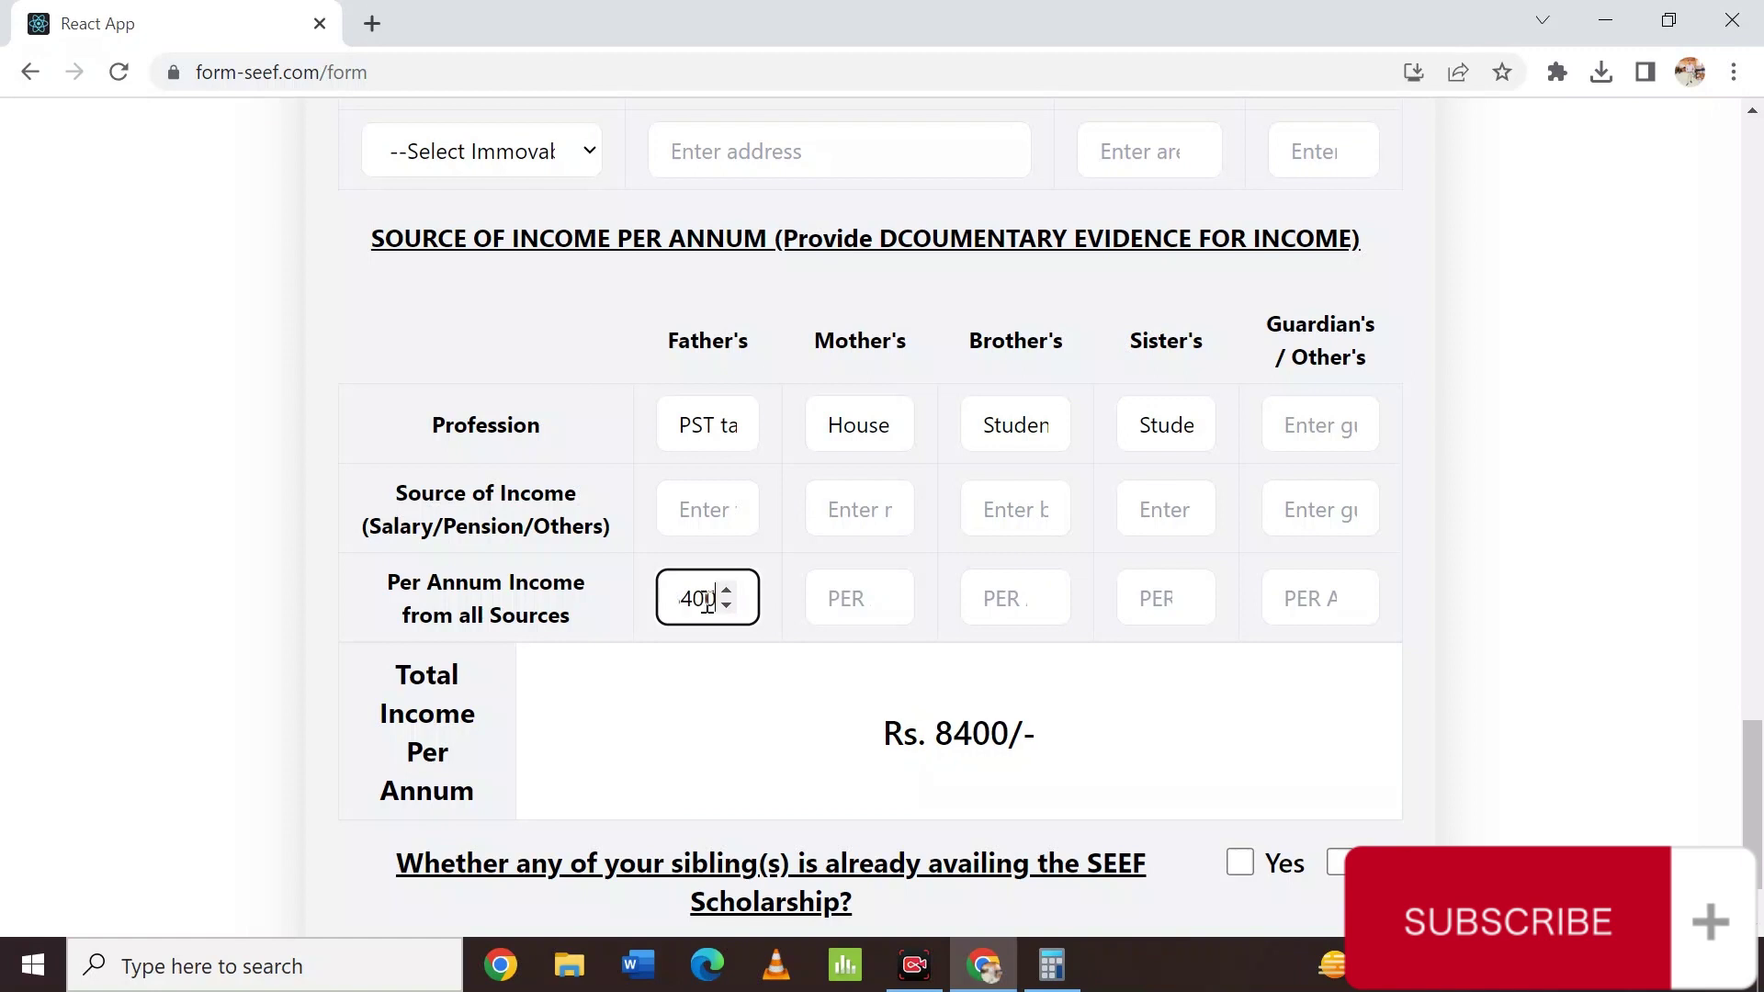
pyautogui.write('00')
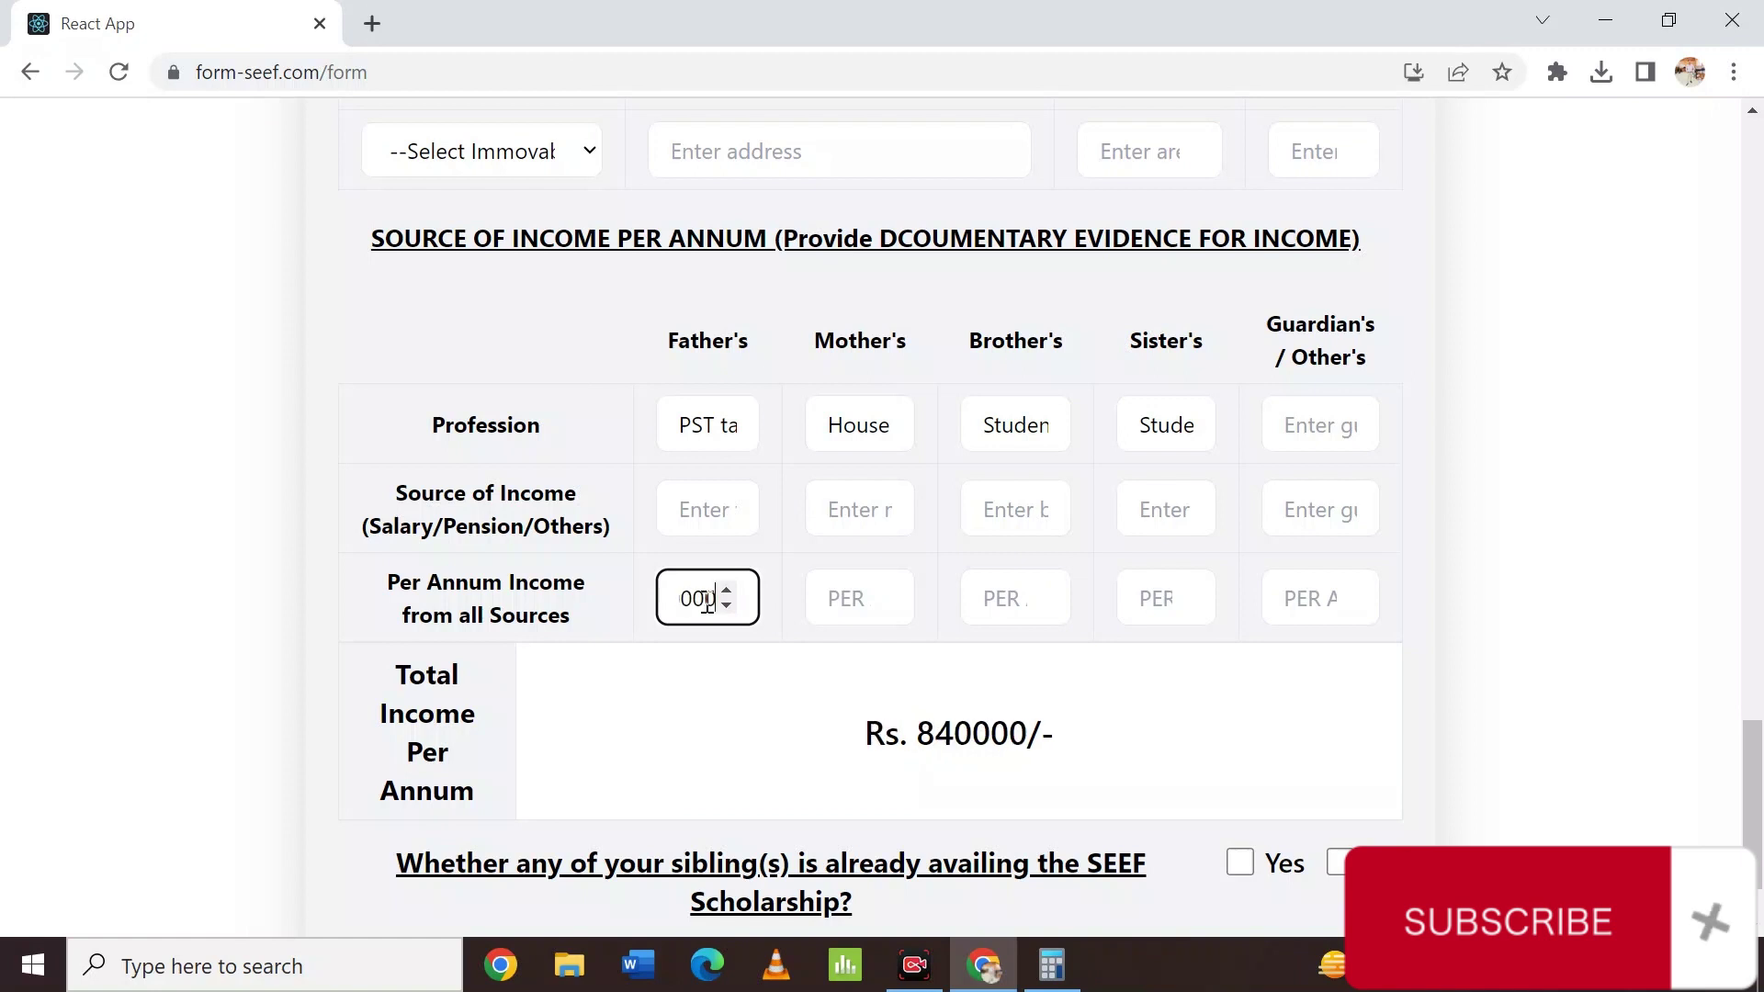
pyautogui.click(726, 700)
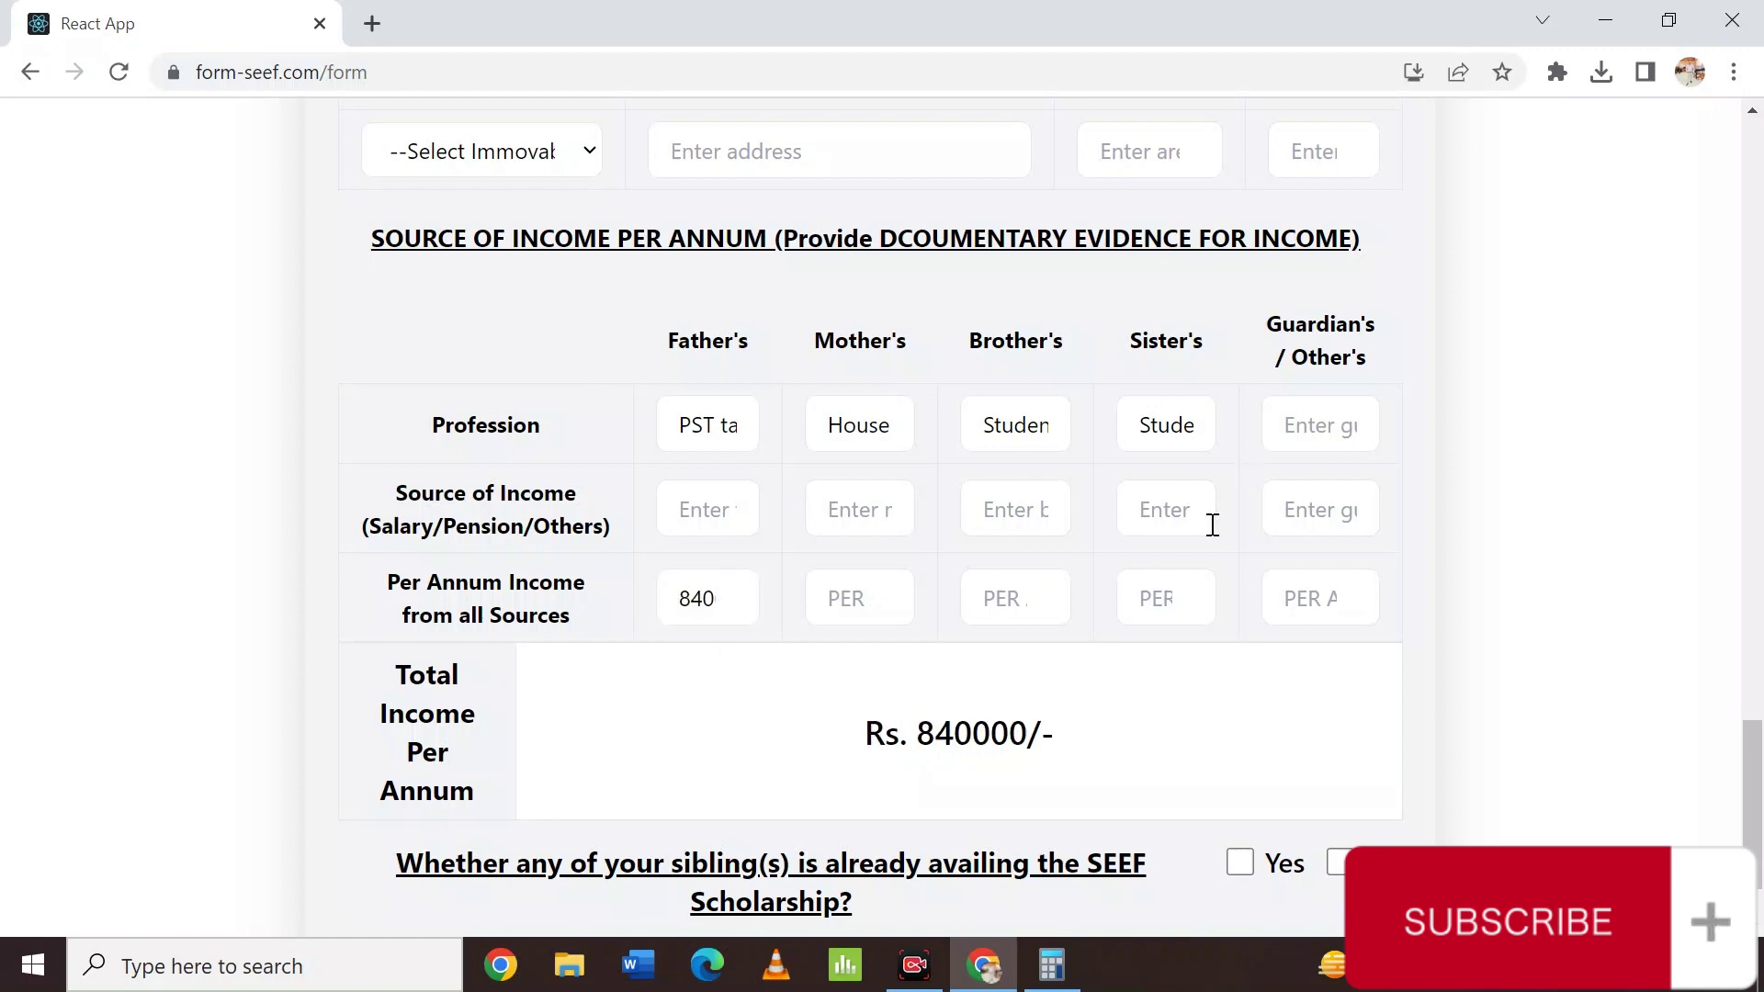
pyautogui.click(871, 598)
pyautogui.write('0')
pyautogui.press('Tab')
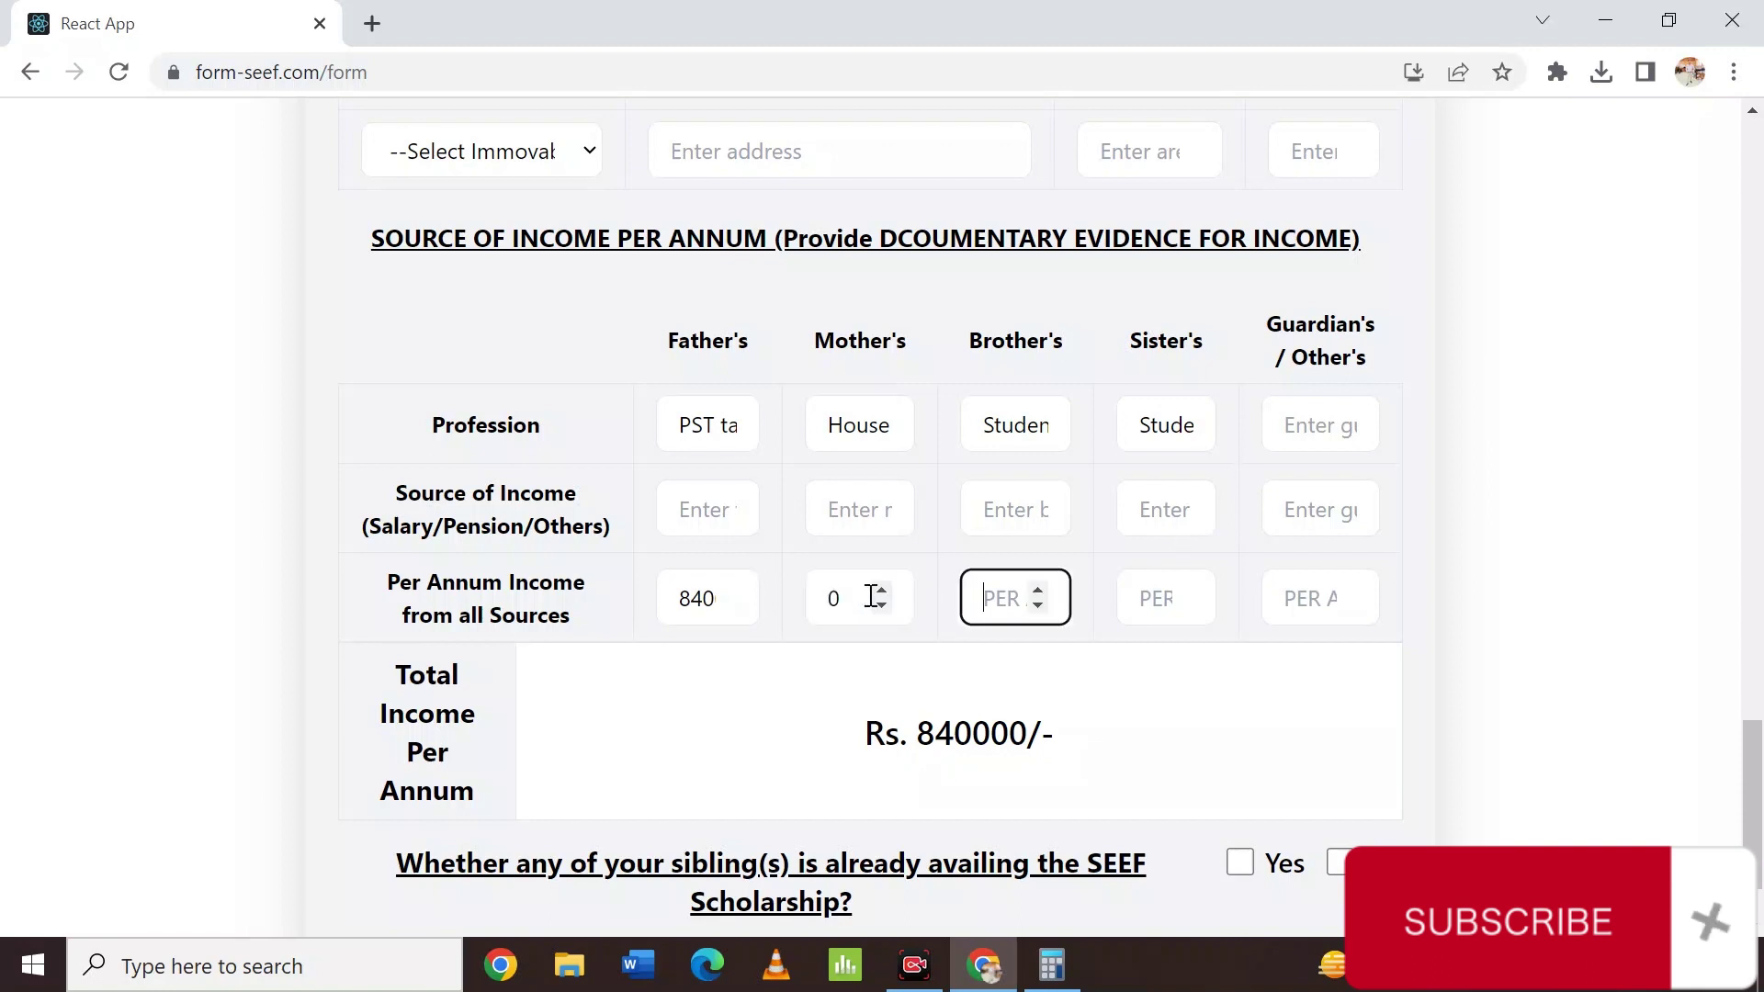
pyautogui.write('0')
pyautogui.press('Tab')
pyautogui.write('0')
pyautogui.press('Tab')
pyautogui.write('0')
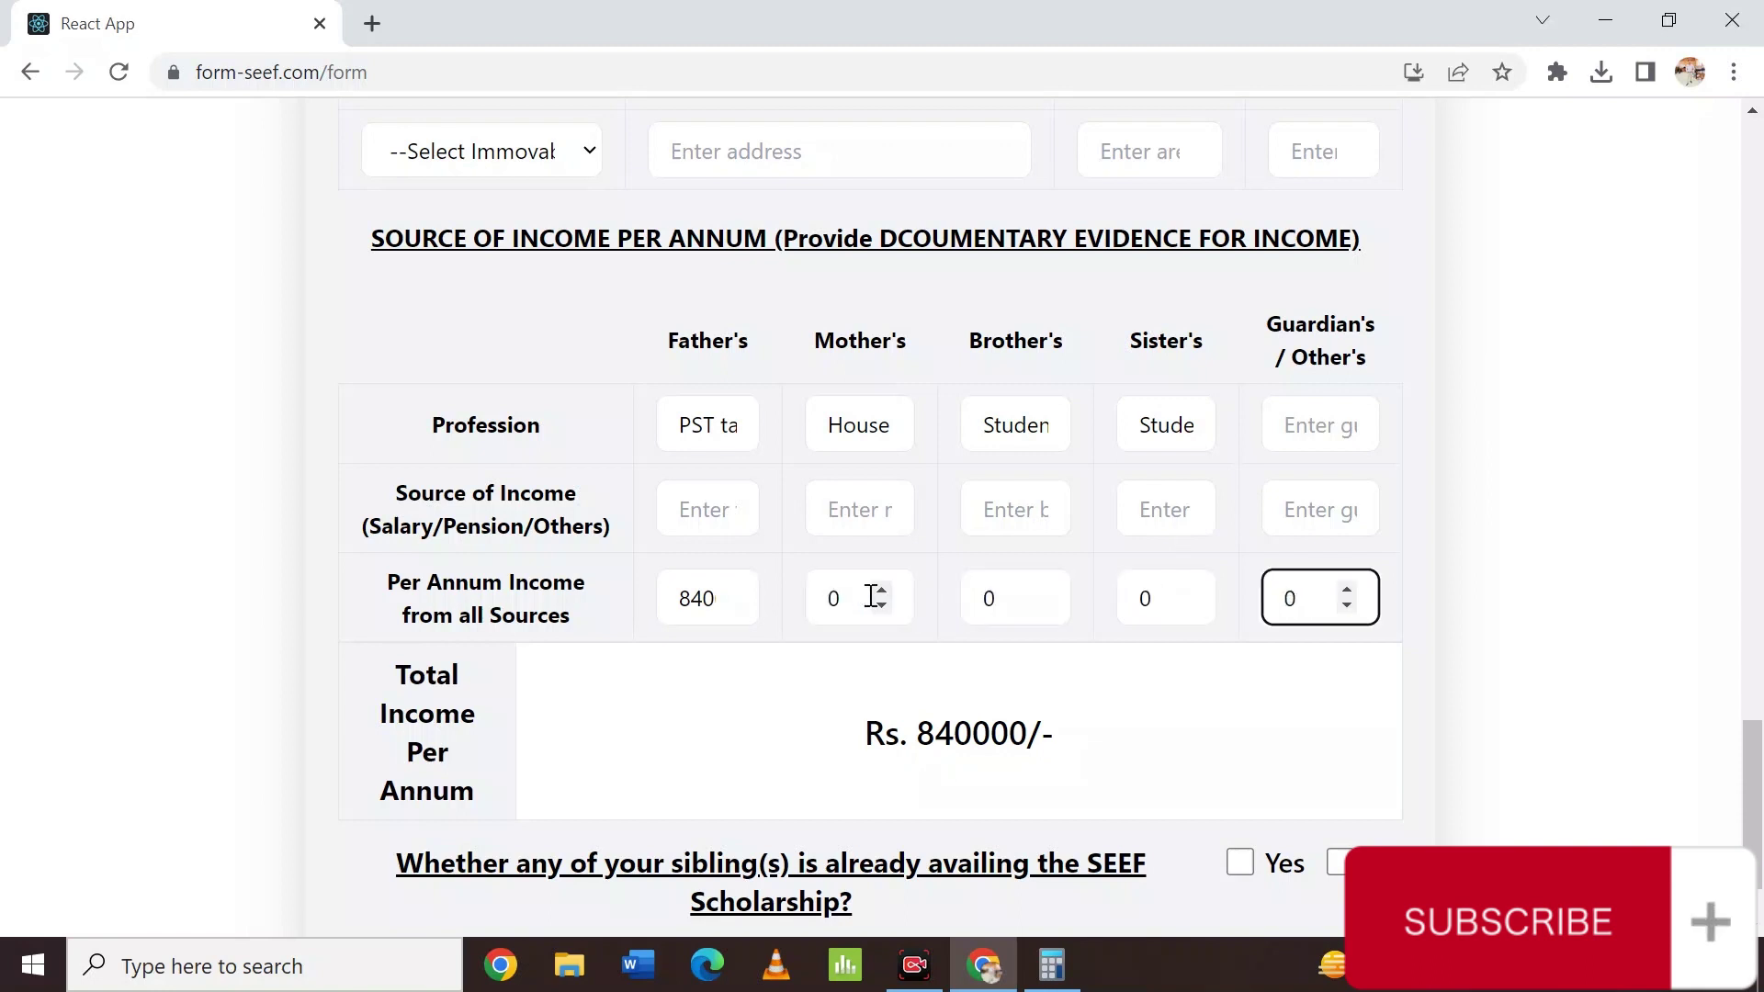
pyautogui.click(1530, 634)
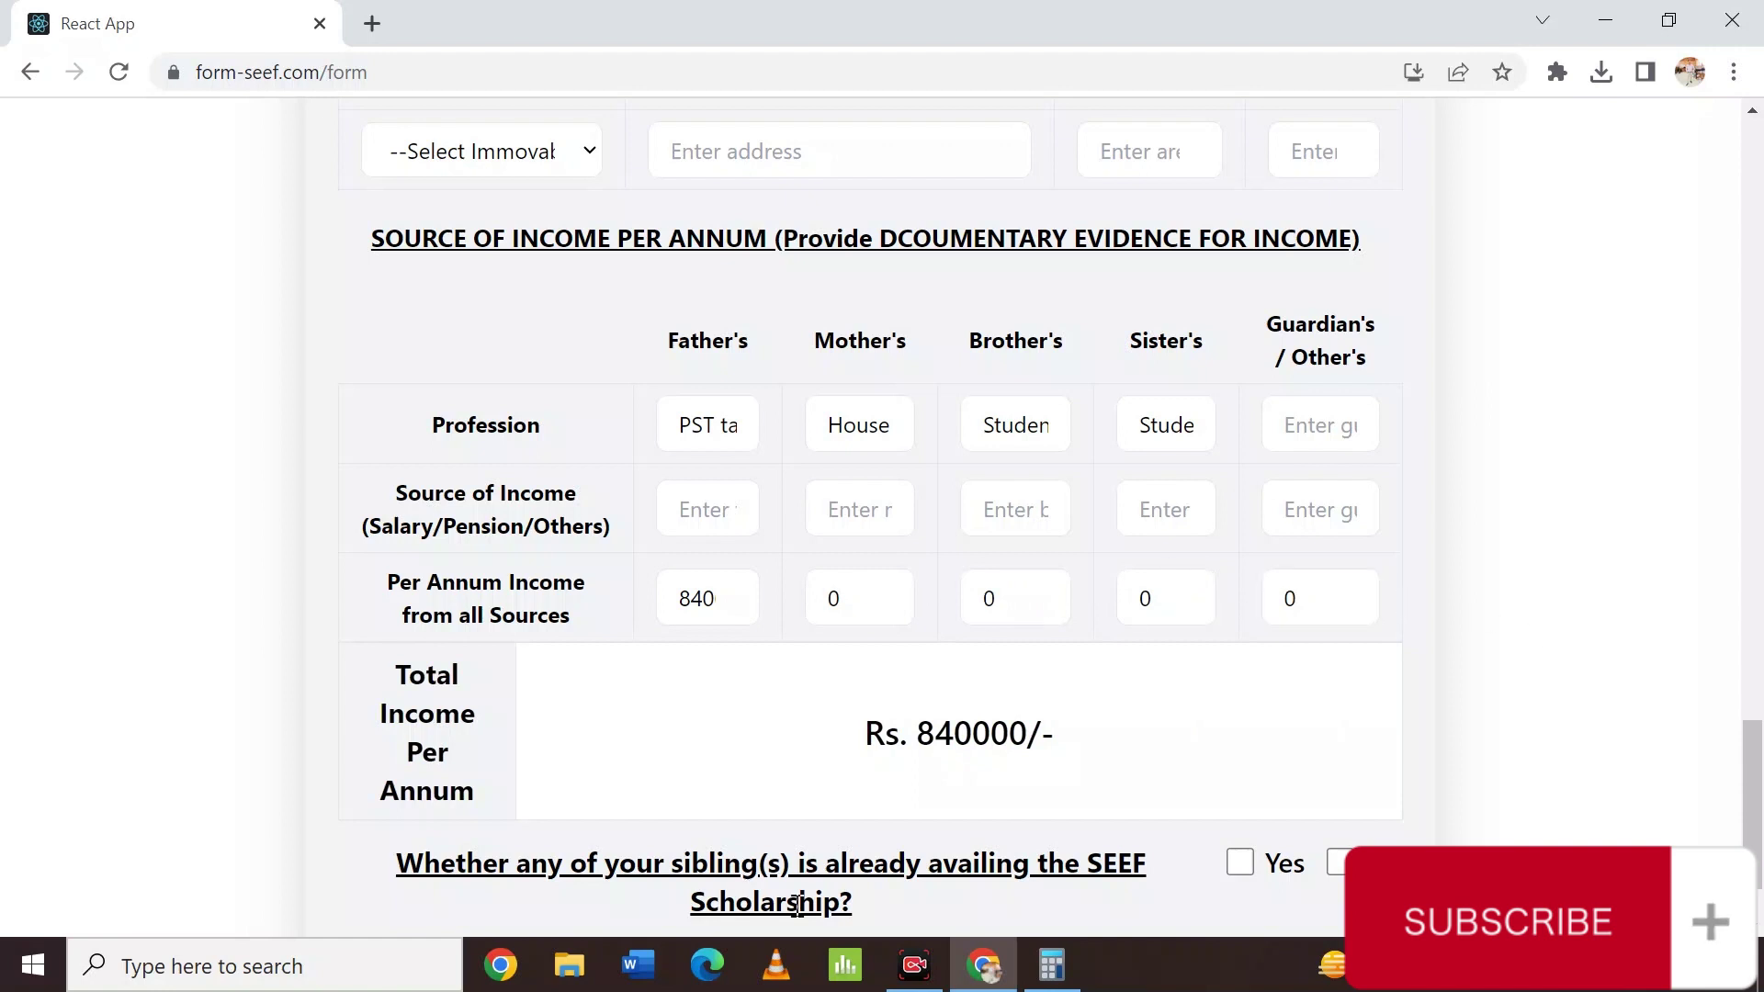
pyautogui.scroll(-2, 1140, 732)
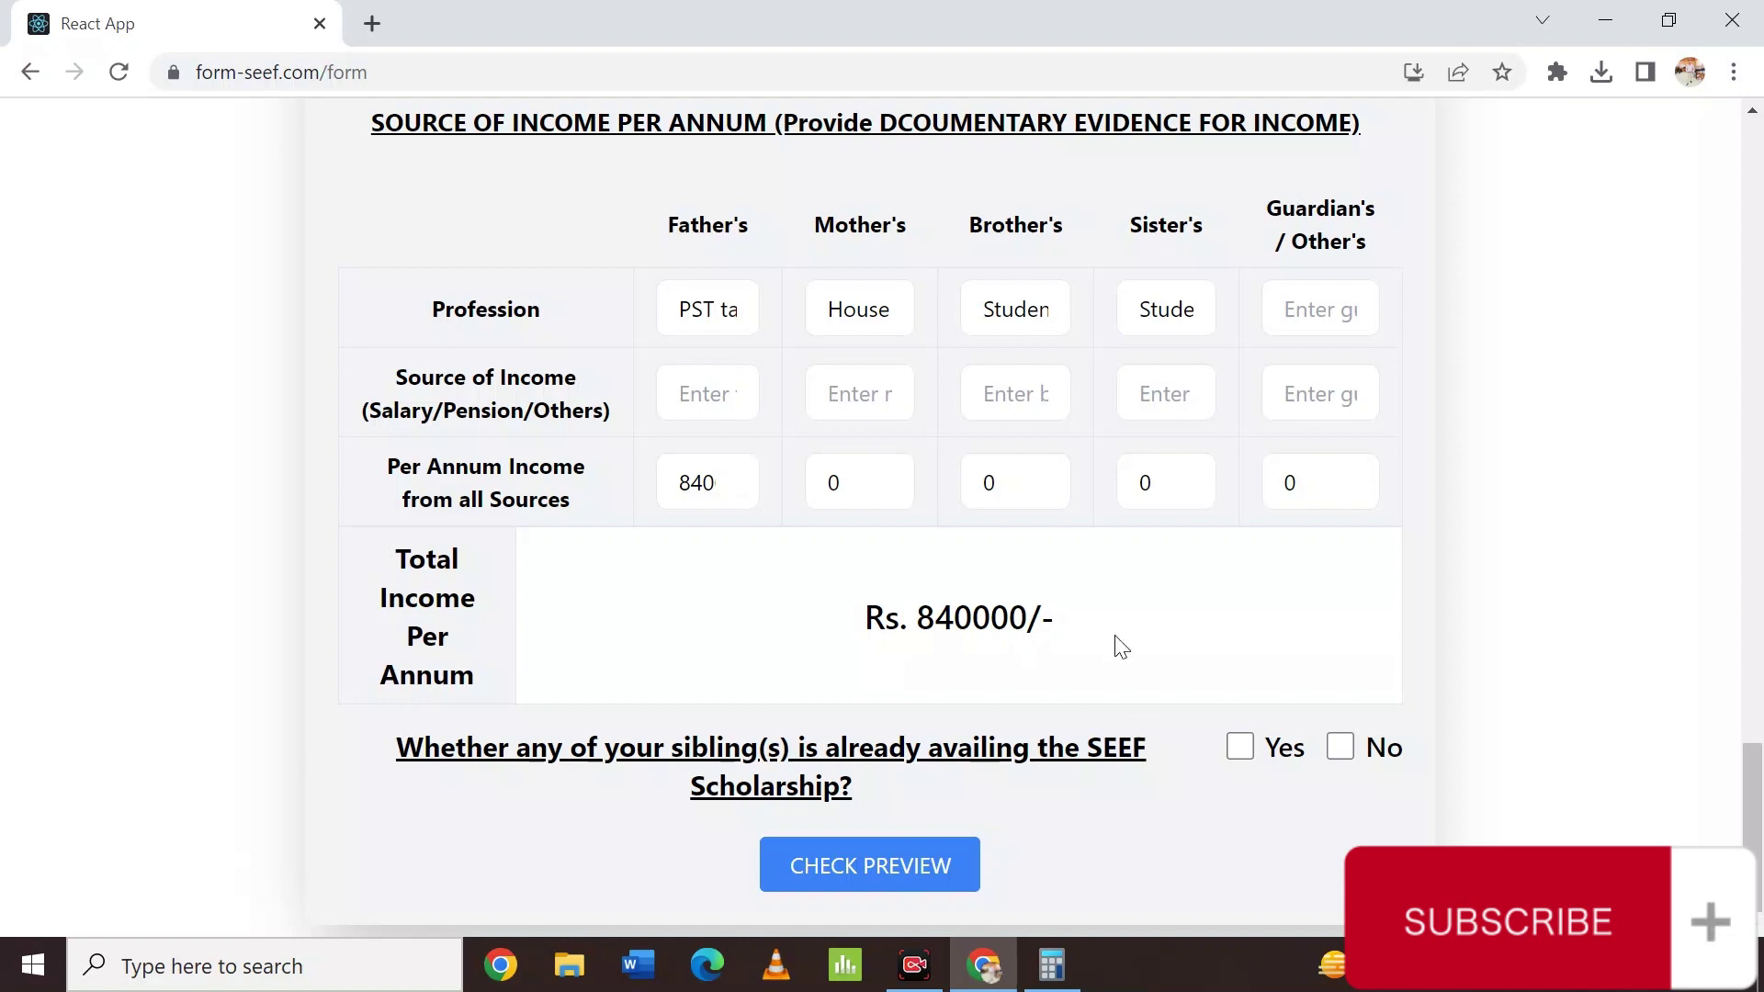
# Leave the sibling SEEF question answered No and request a Check Preview.
pyautogui.scroll(10, 1100, 542)
pyautogui.scroll(15, 1100, 543)
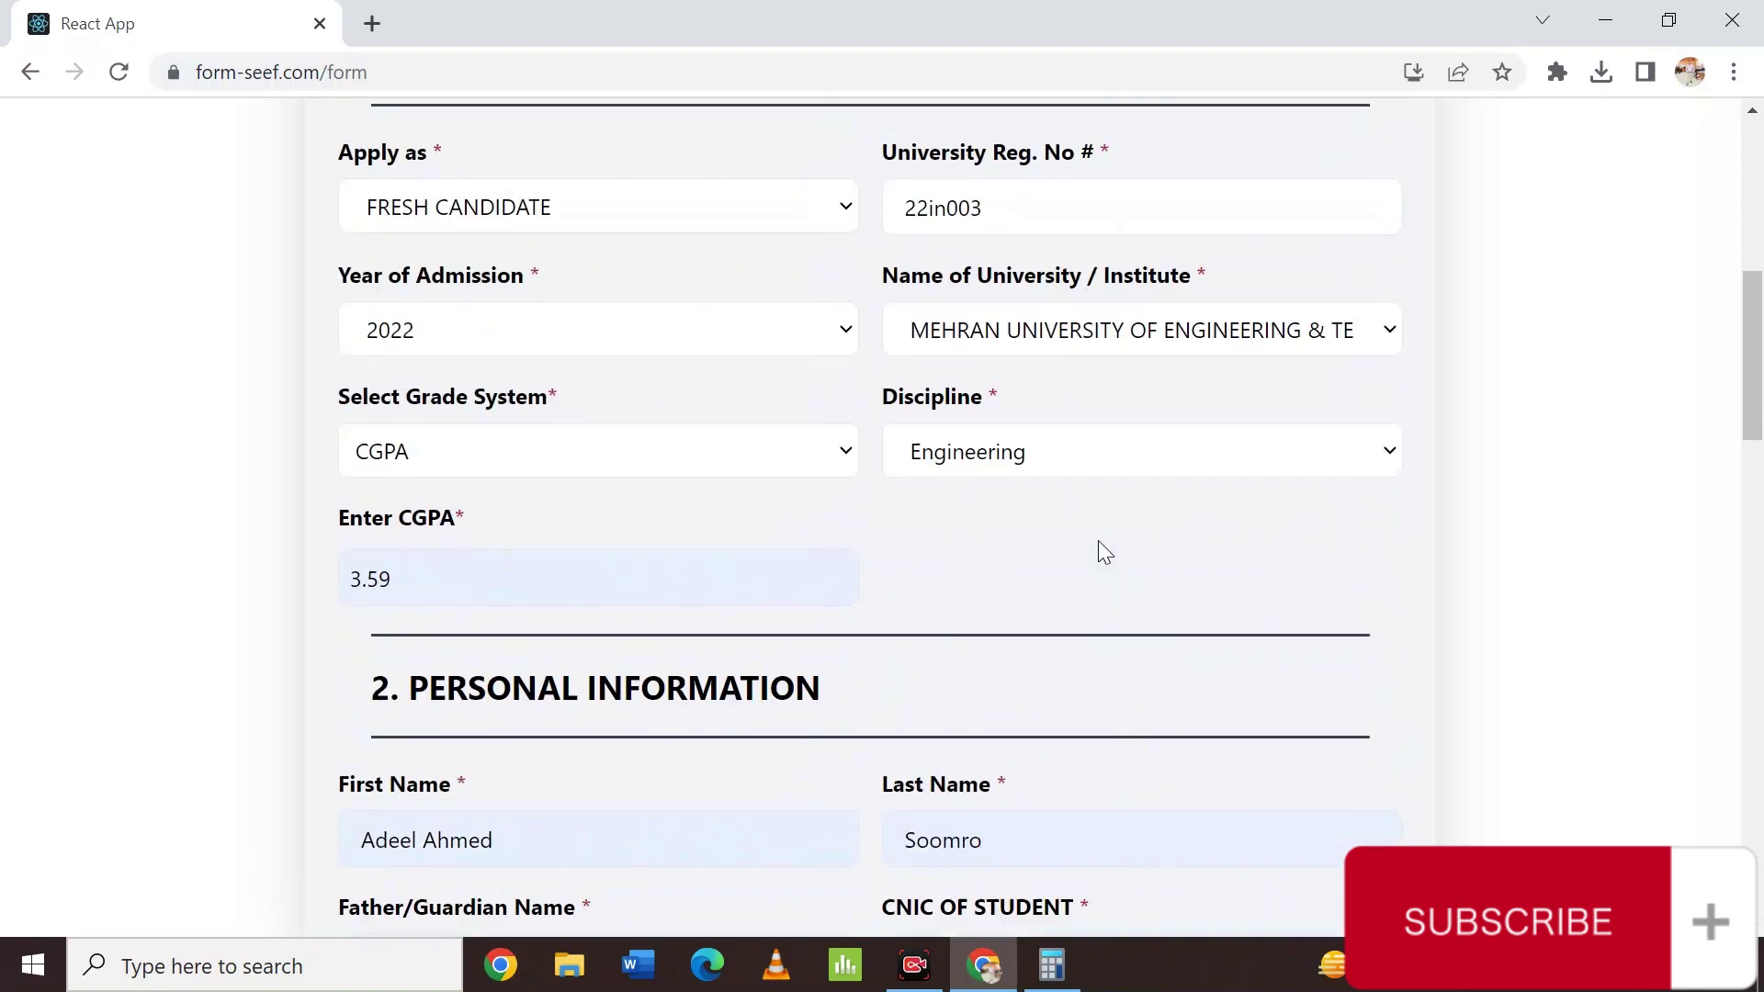
pyautogui.scroll(-4, 1100, 542)
pyautogui.scroll(-5, 1099, 541)
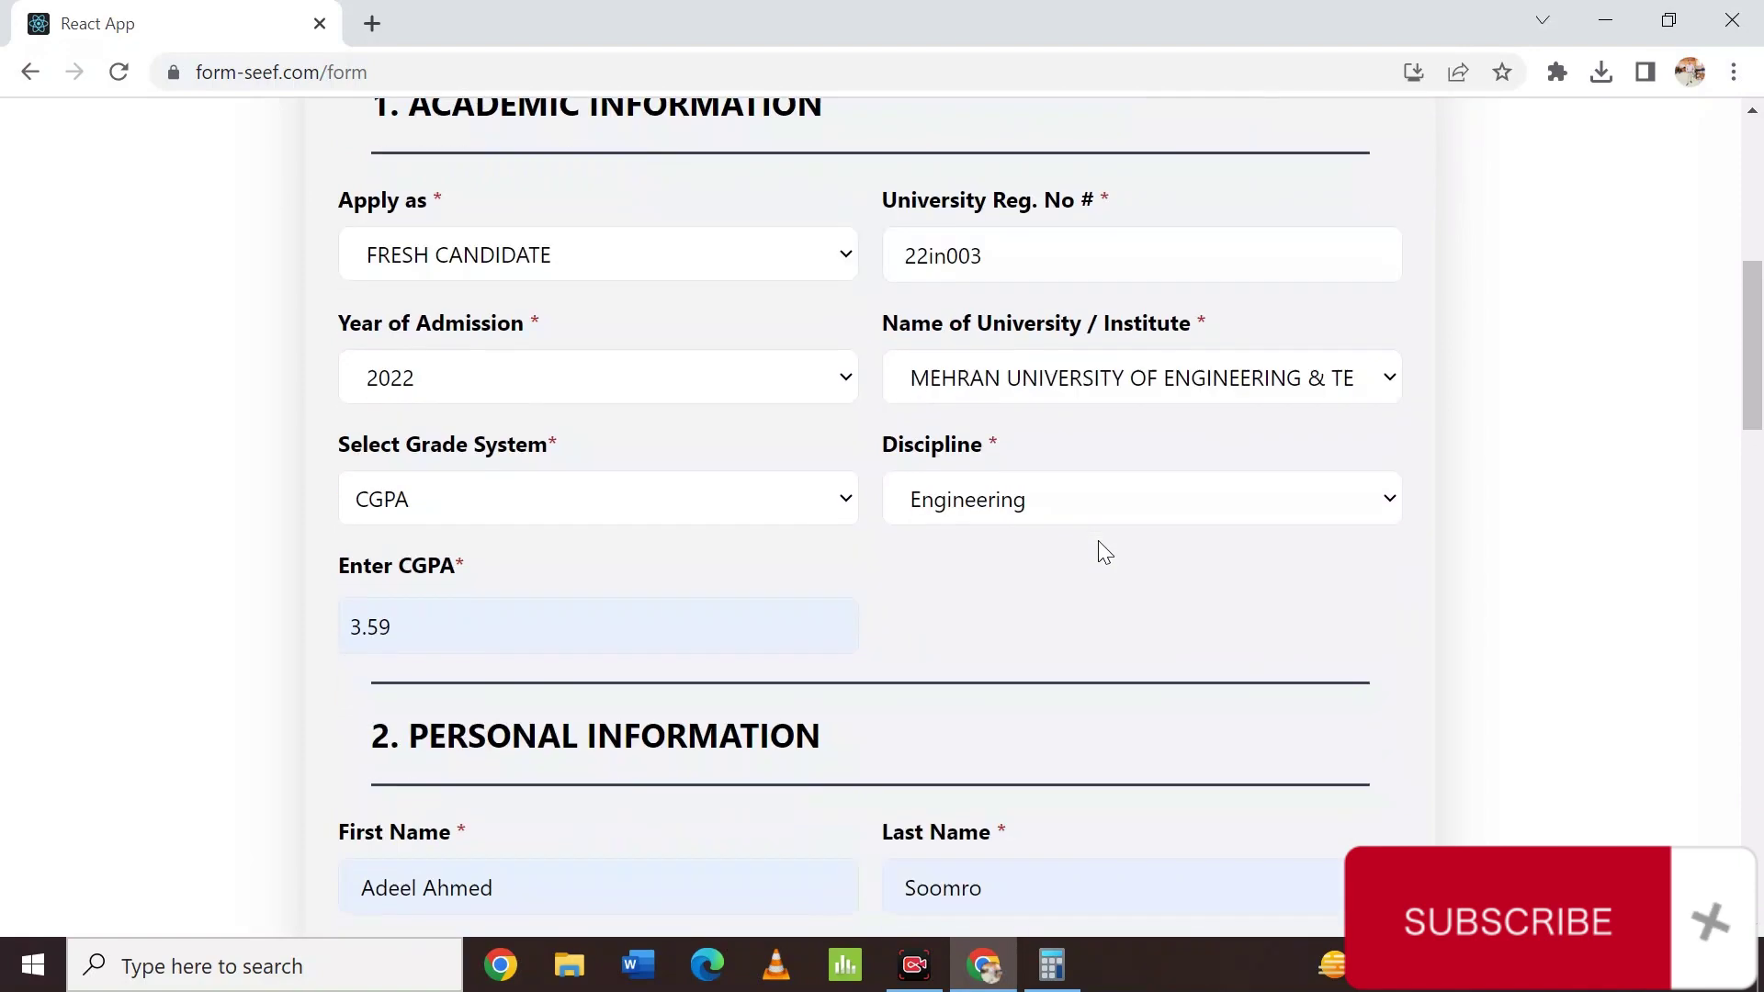
pyautogui.scroll(6, 1099, 540)
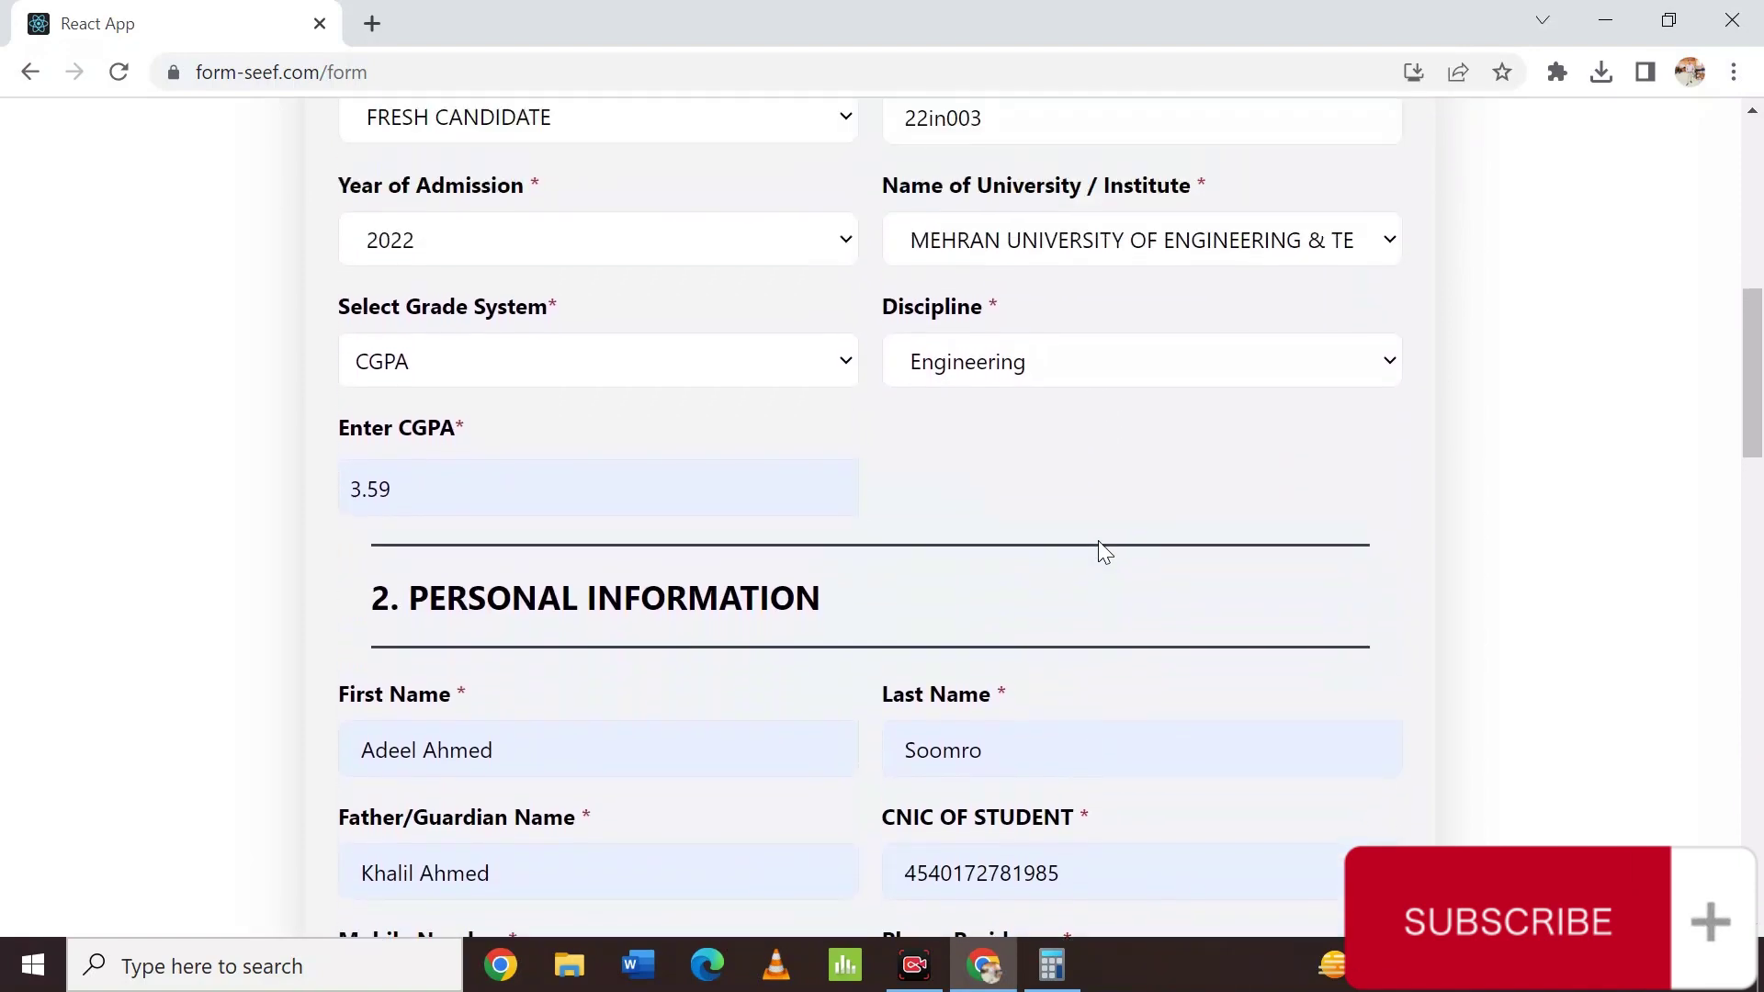
pyautogui.scroll(-9, 1099, 541)
pyautogui.scroll(-20, 1099, 541)
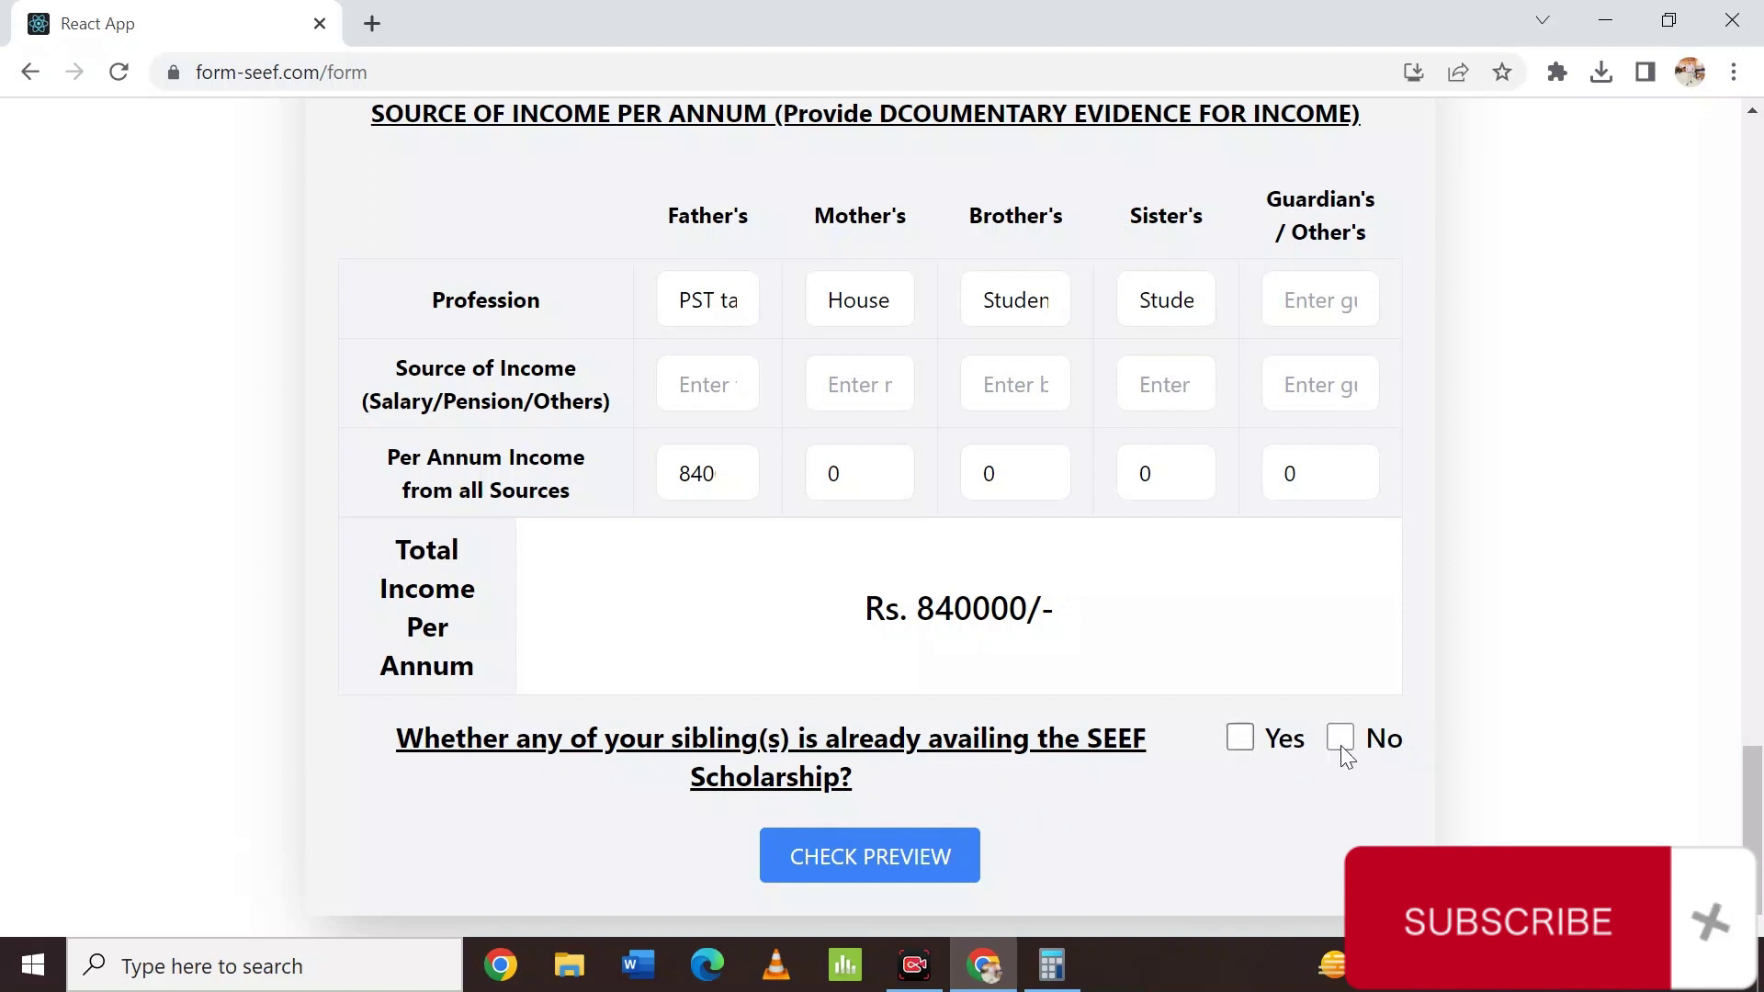
pyautogui.click(925, 857)
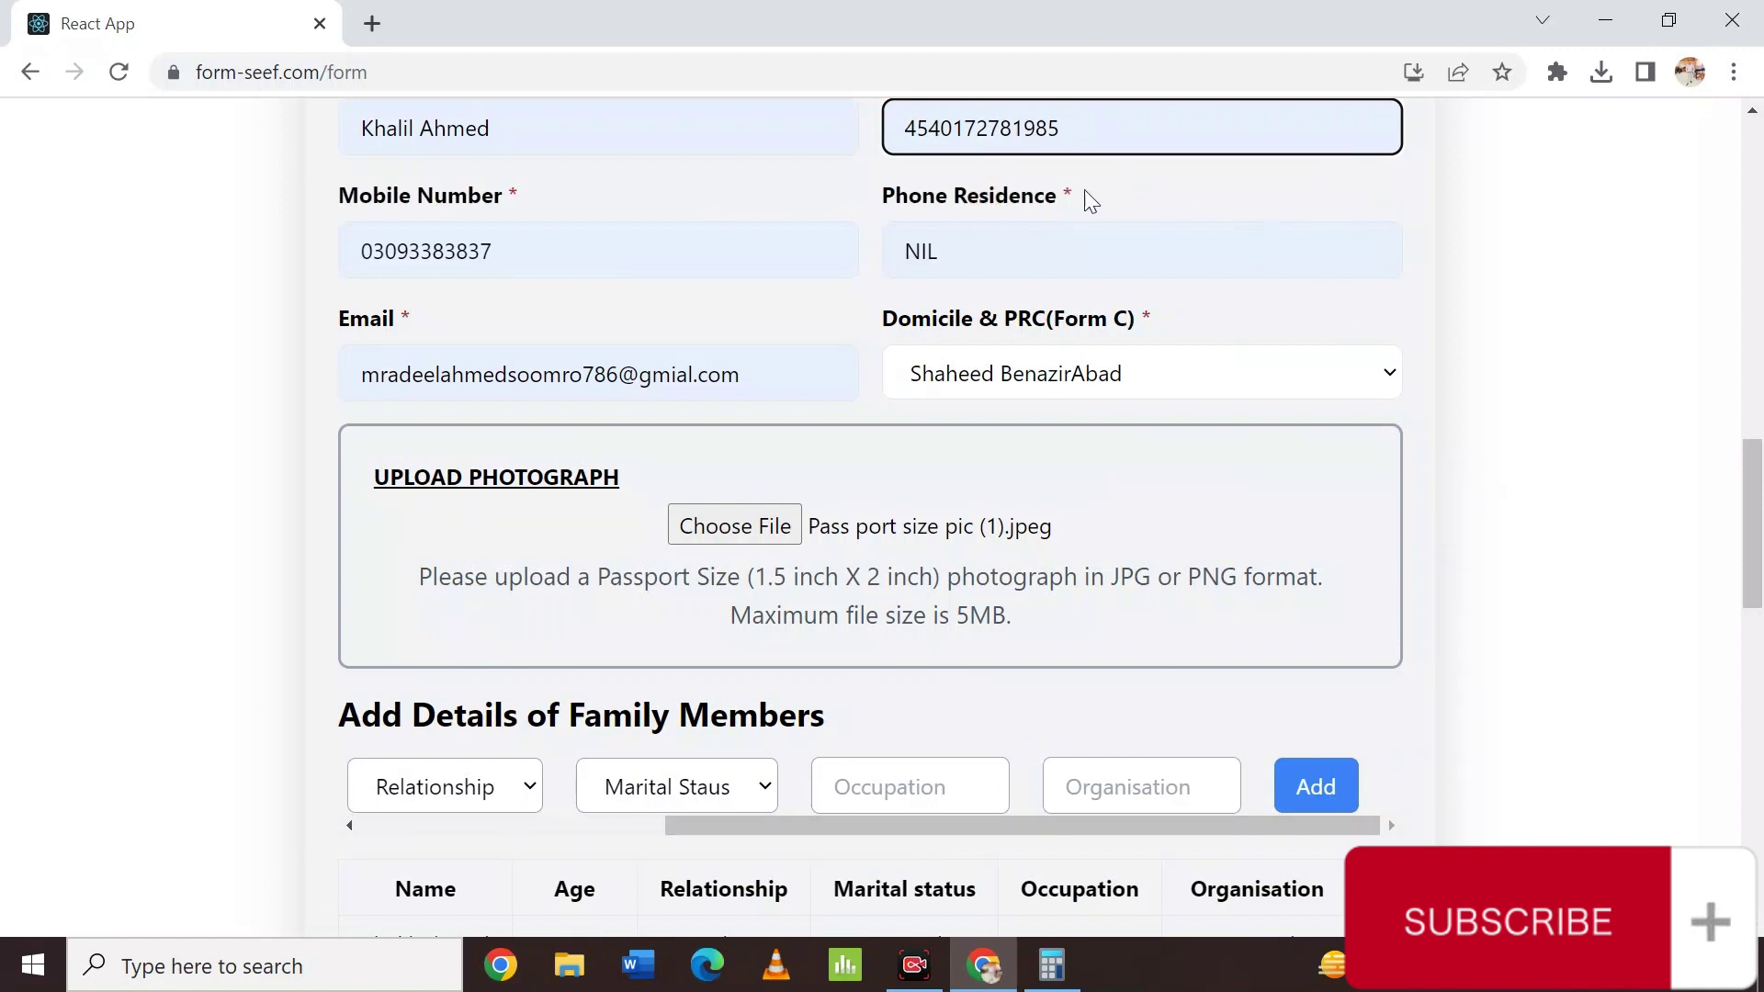
# Insert hyphens into the student's CNIC and mobile number to satisfy the required format.
pyautogui.click(967, 129)
pyautogui.write('-')
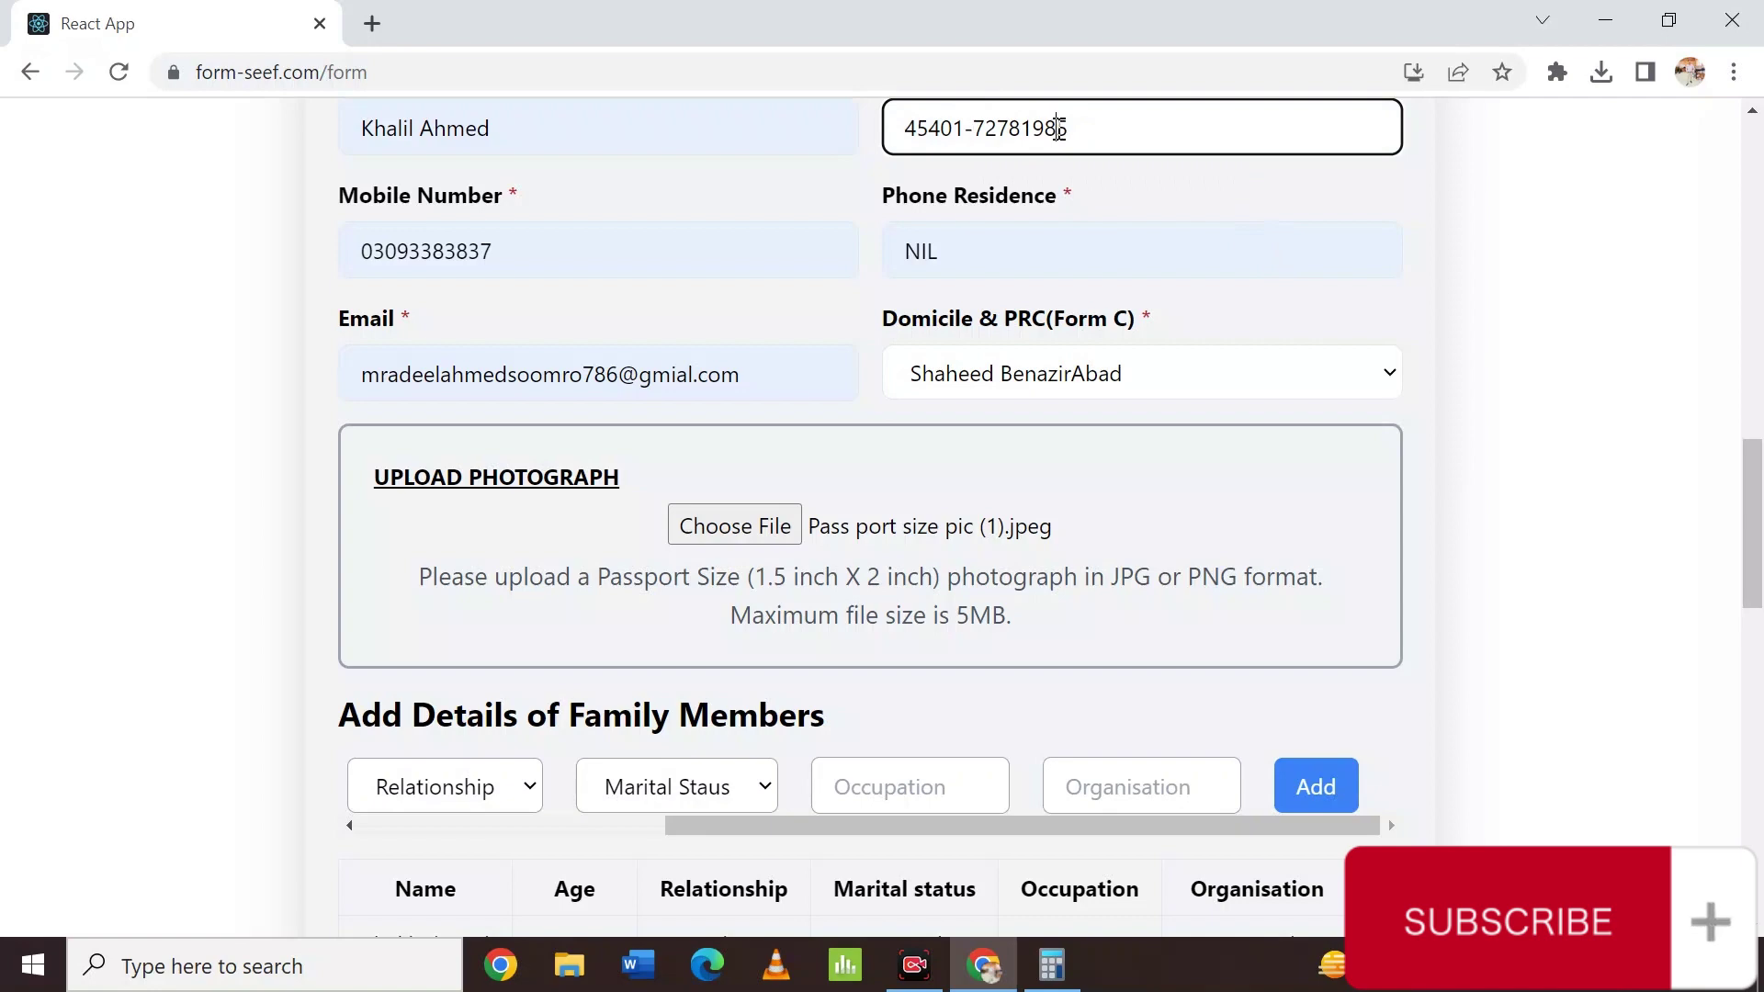
pyautogui.click(1058, 128)
pyautogui.write('-')
pyautogui.scroll(-10, 1245, 395)
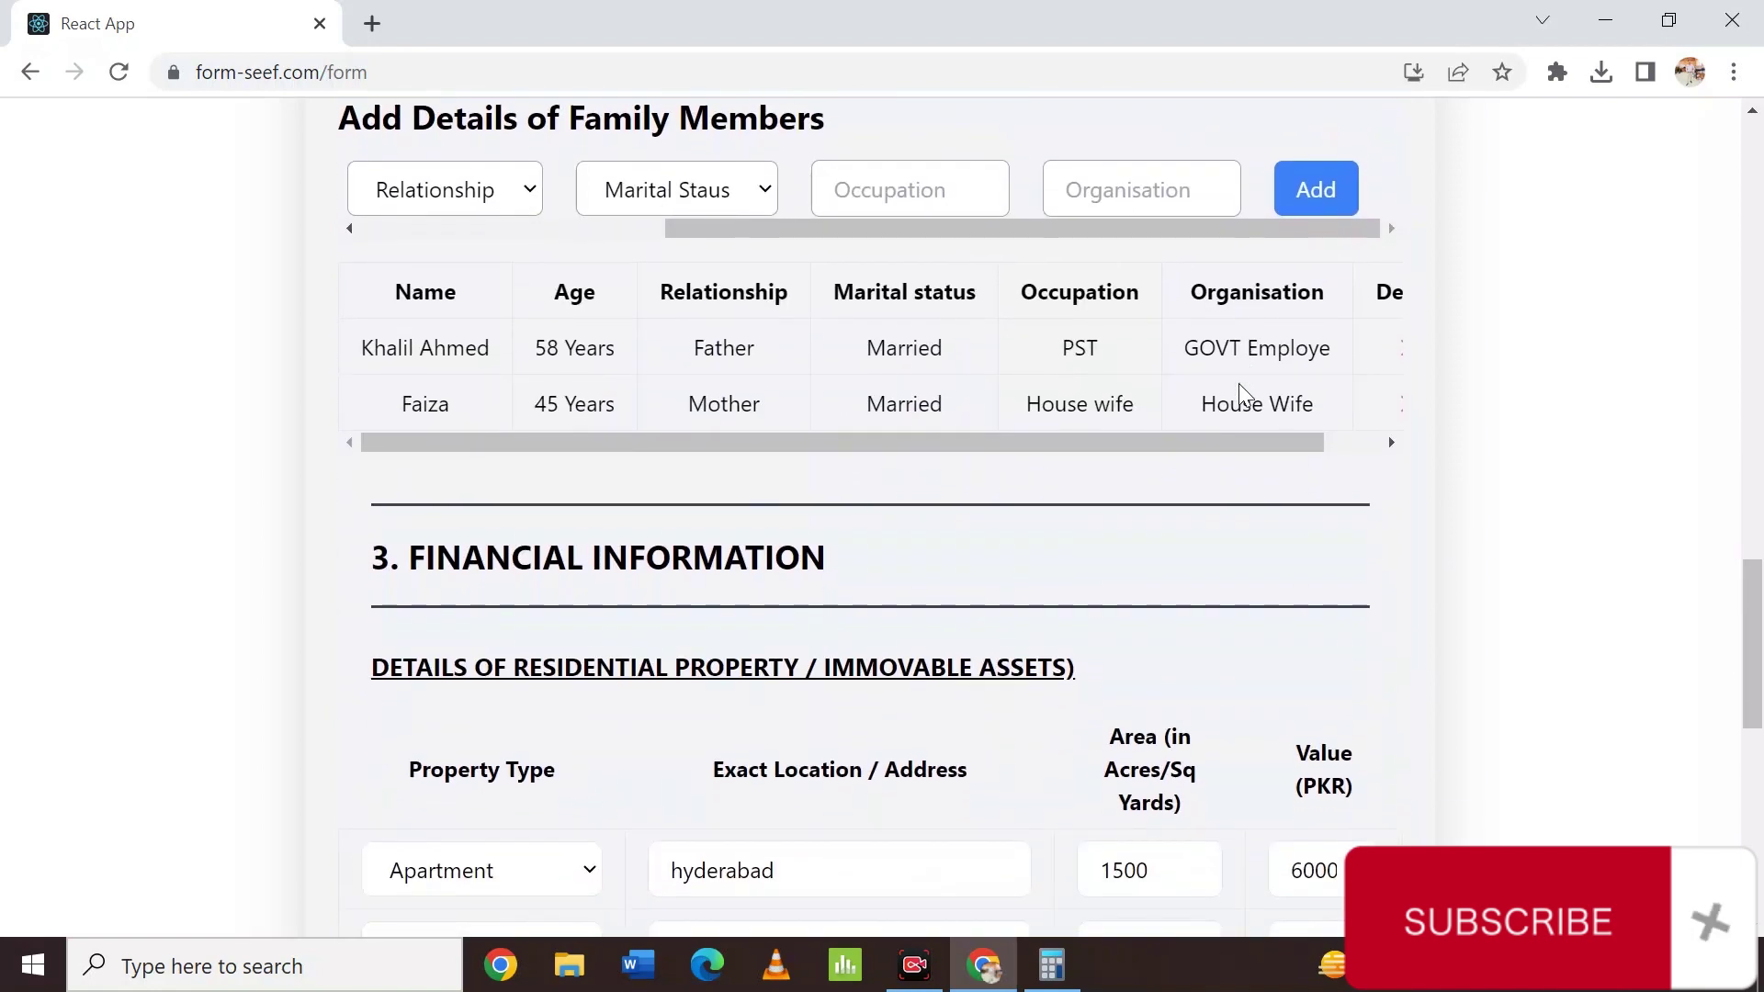
pyautogui.scroll(-6, 1239, 383)
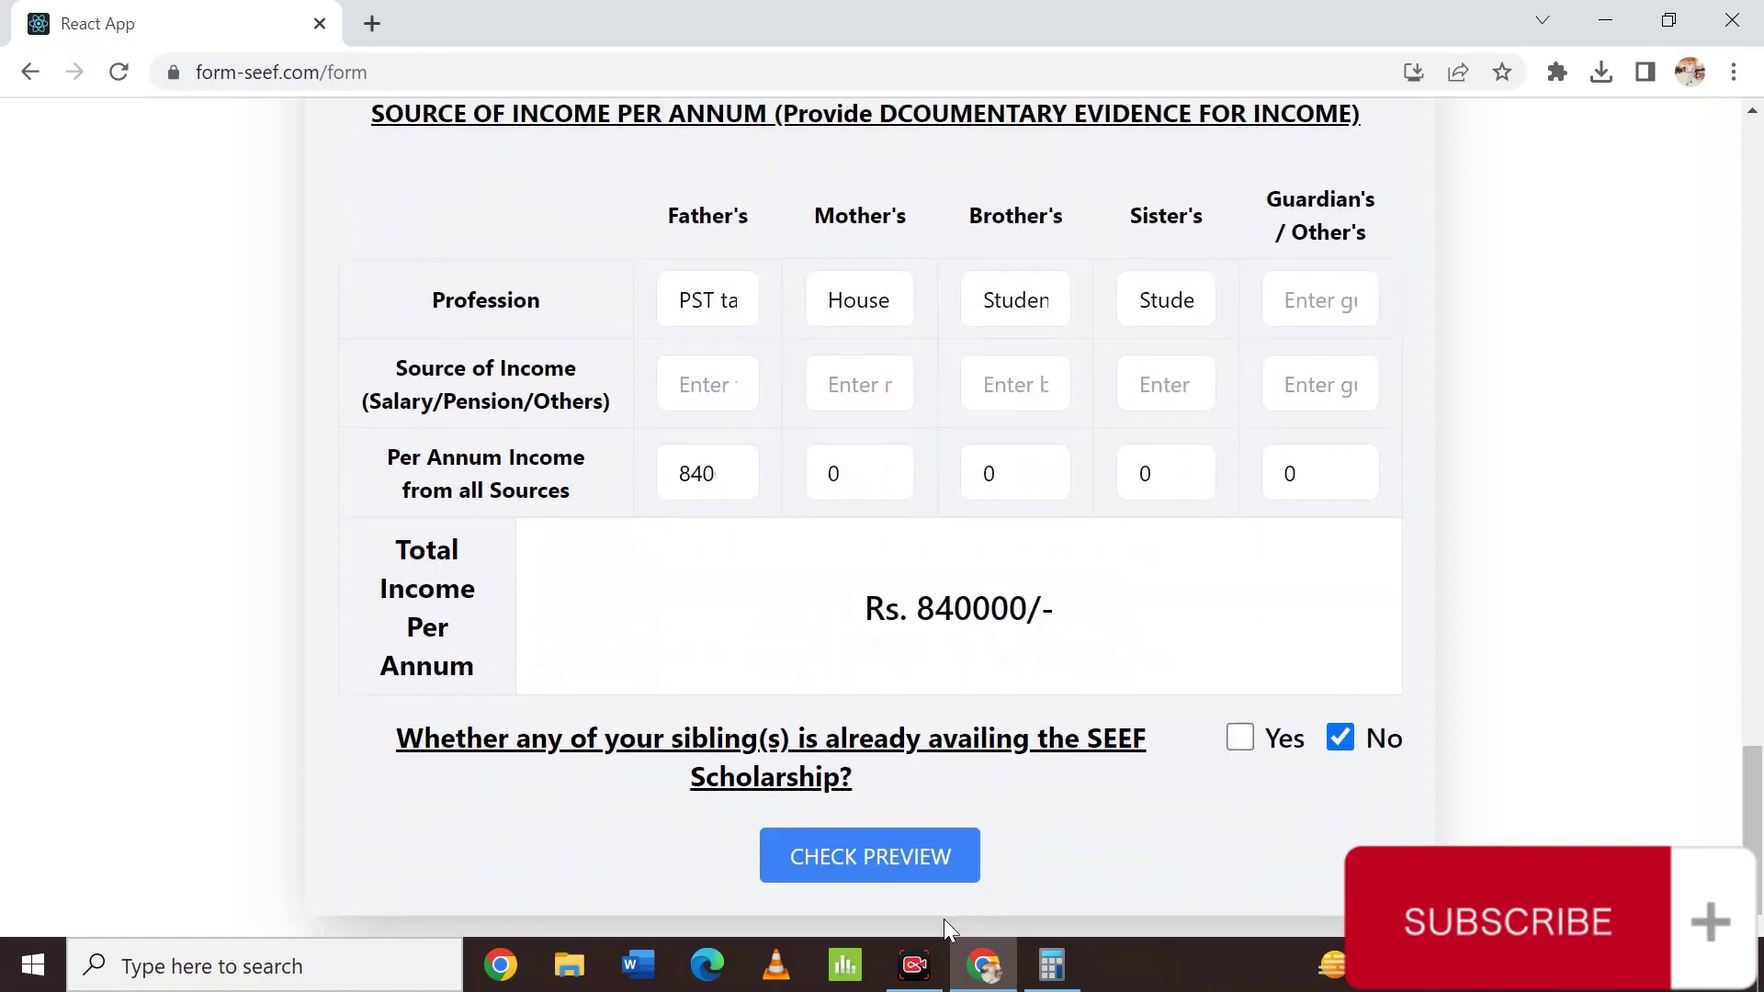
pyautogui.click(971, 856)
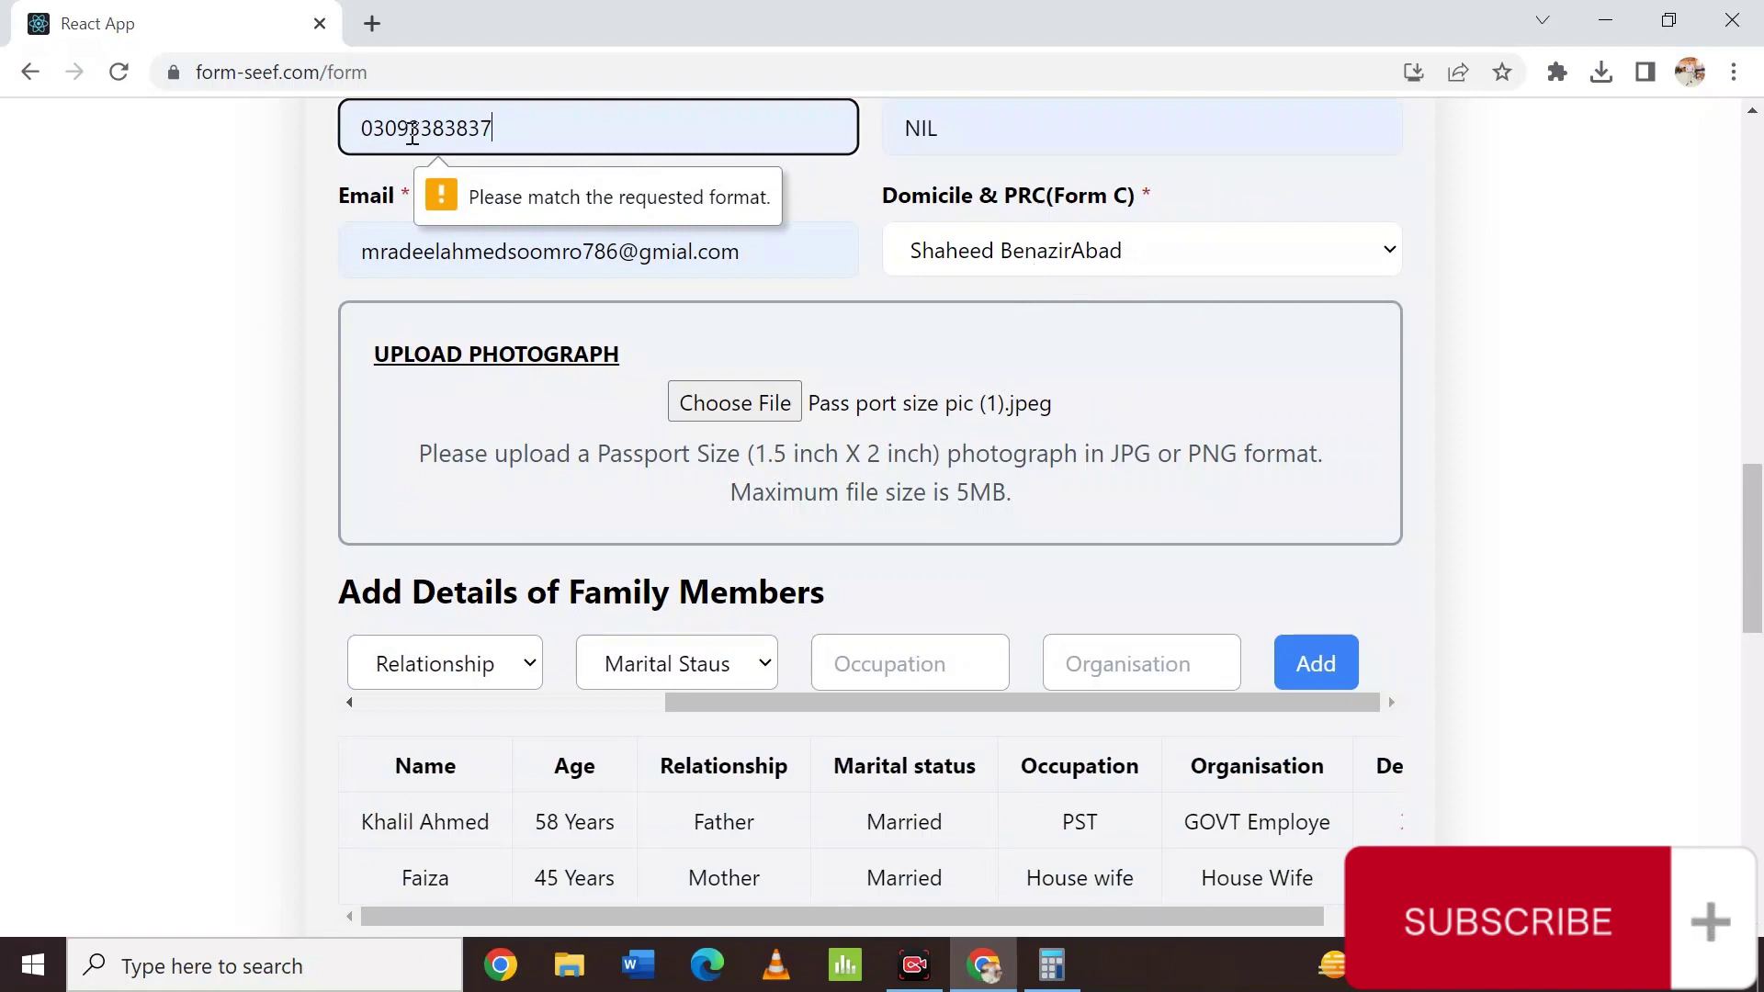
pyautogui.click(413, 135)
pyautogui.write('-')
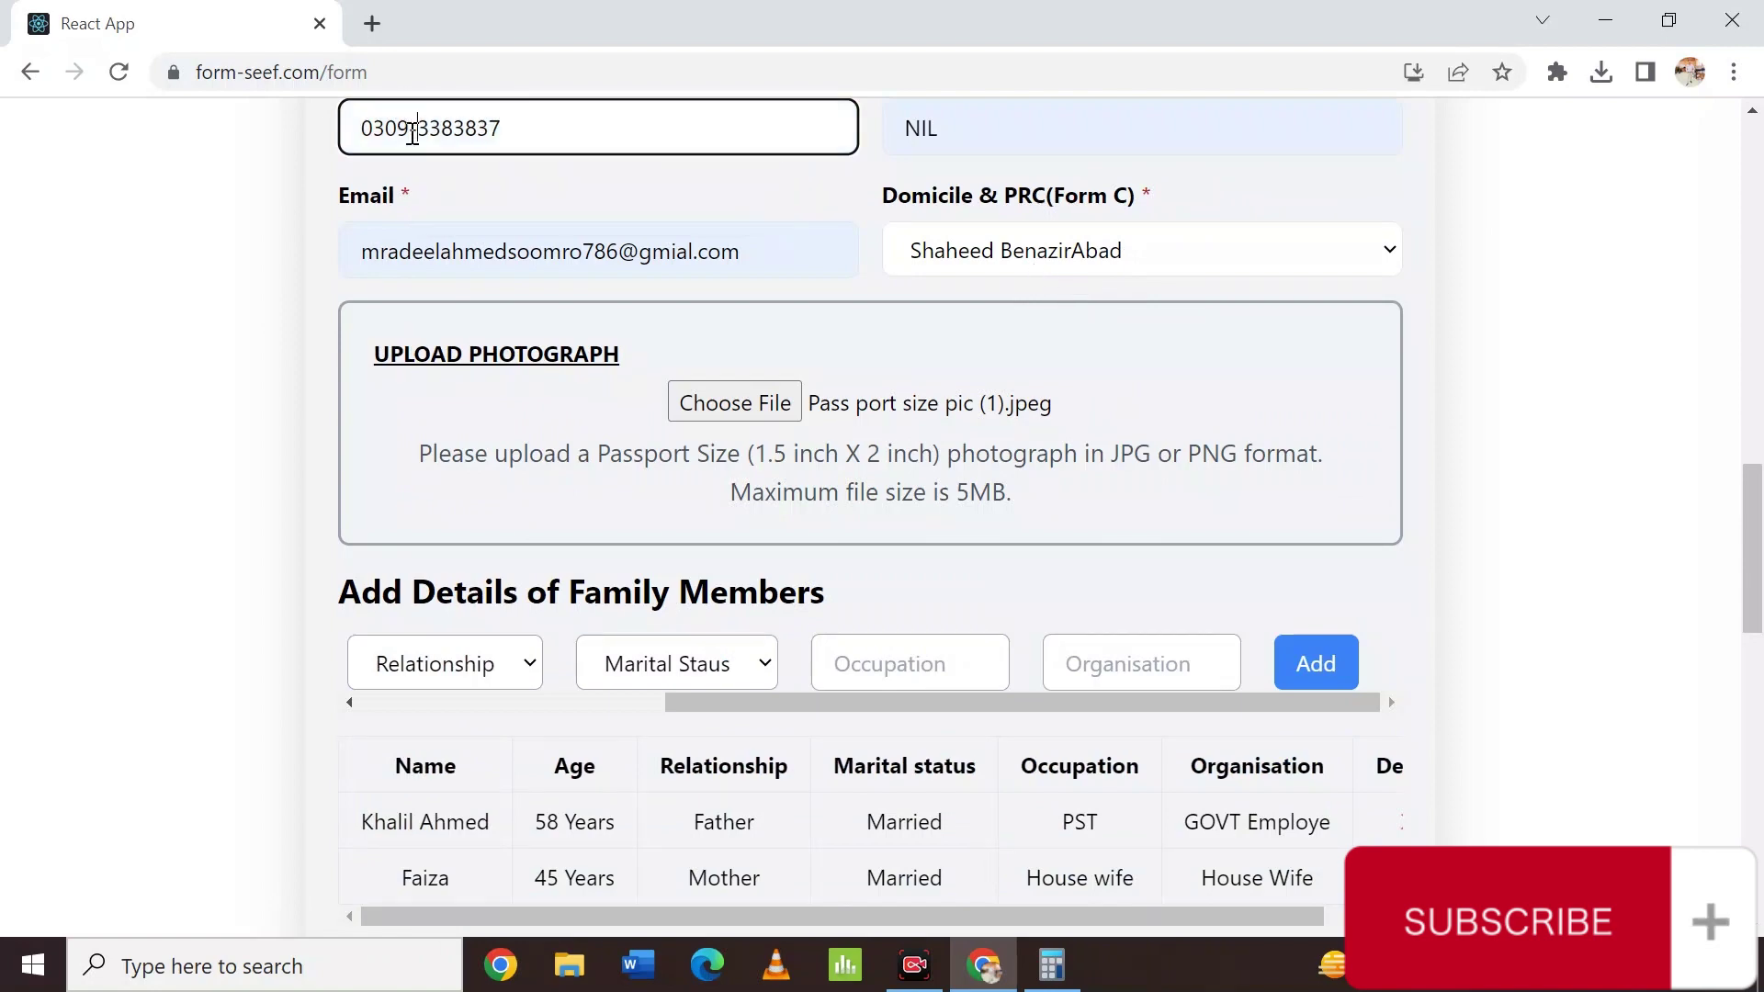
pyautogui.scroll(-7, 828, 418)
pyautogui.scroll(-8, 829, 417)
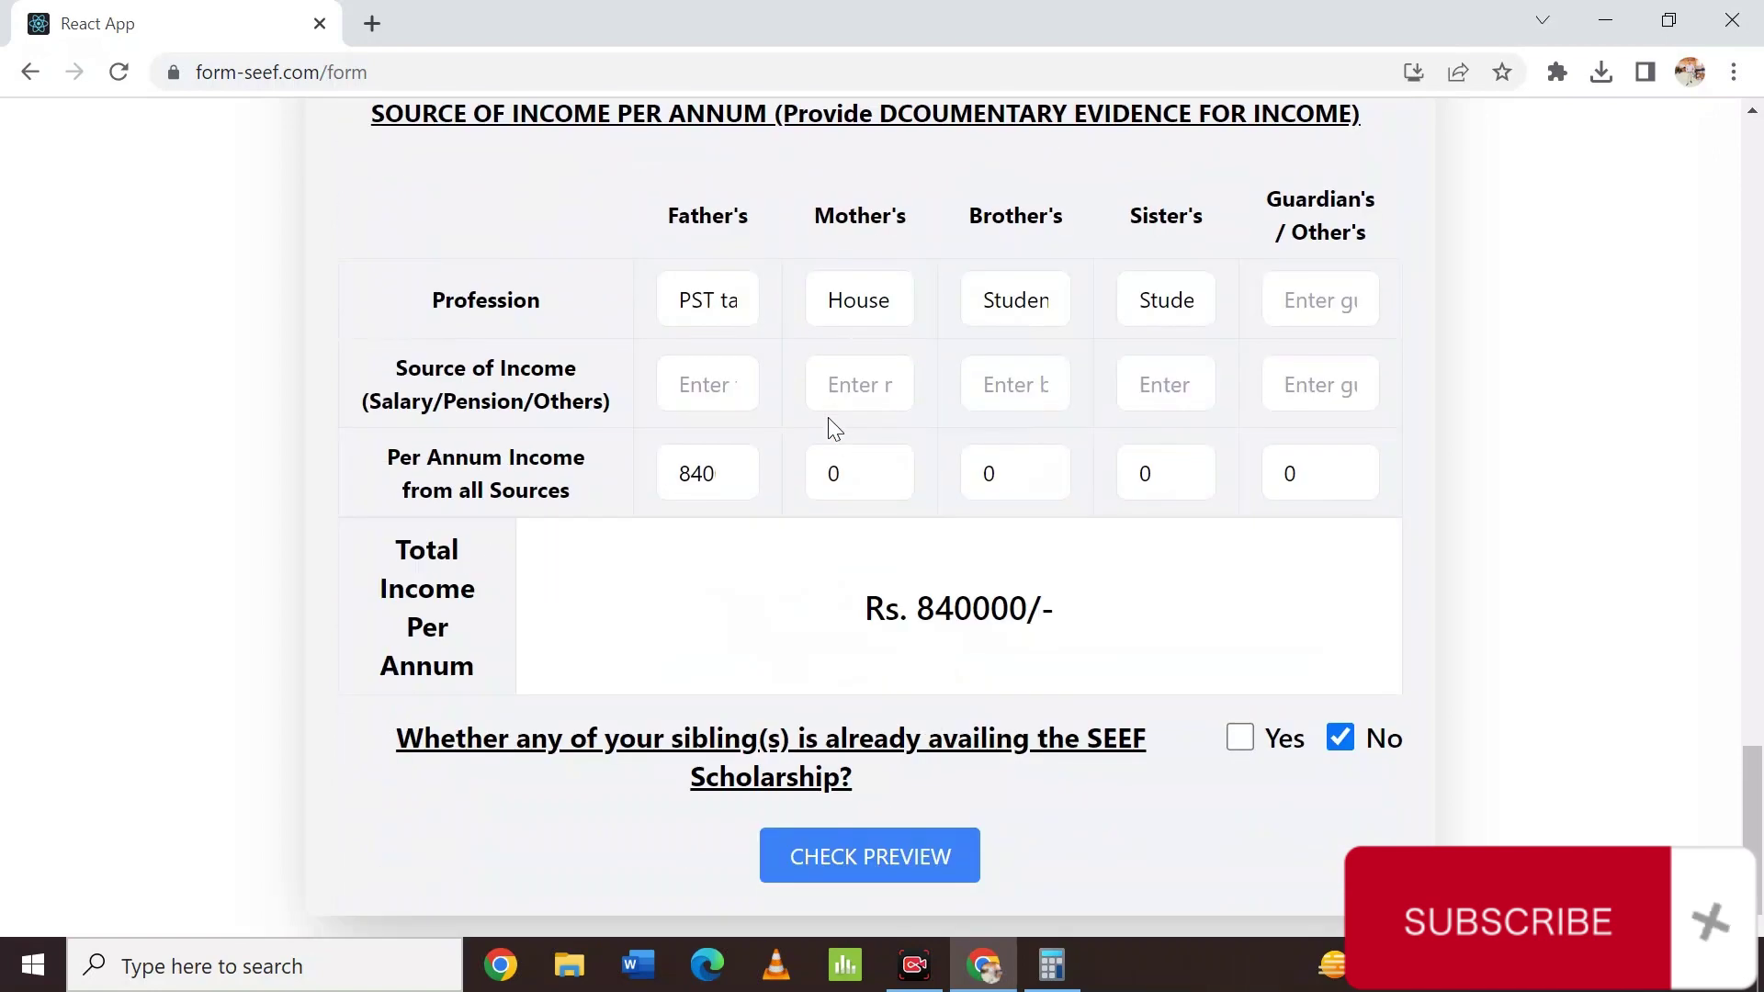
# Open the application preview and browse the Required Documents and Download Sample Affidavit sections.
pyautogui.click(871, 857)
pyautogui.scroll(-7, 890, 864)
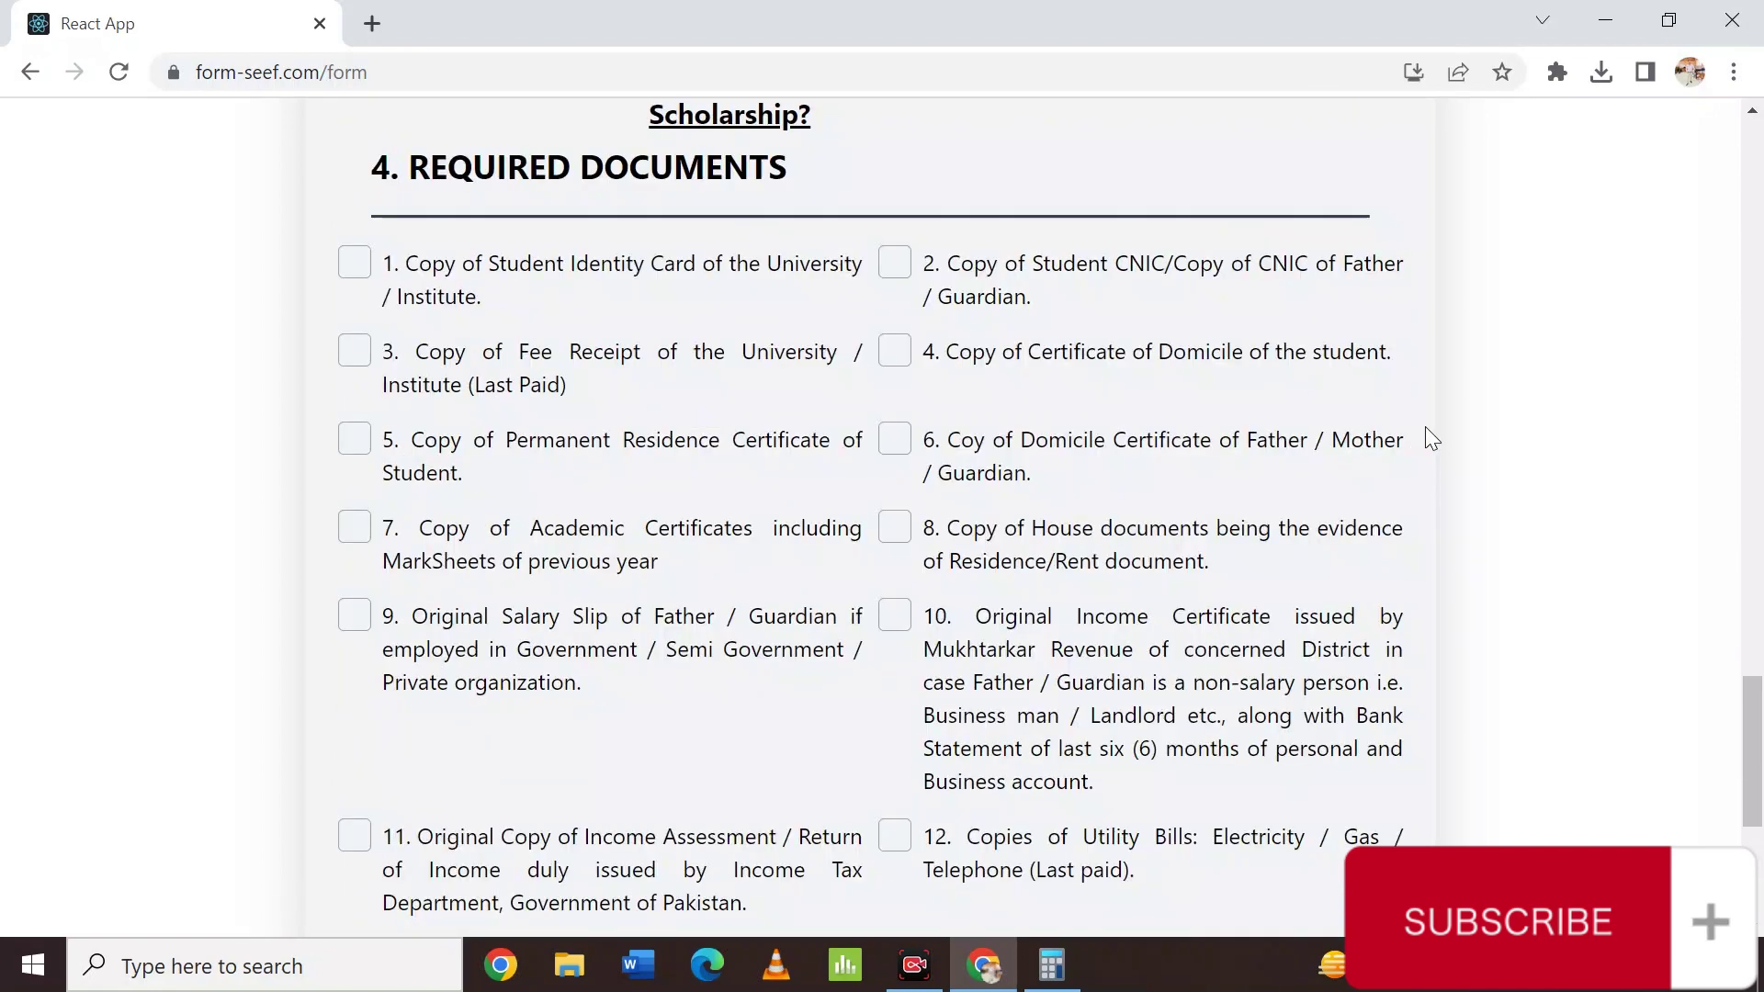
pyautogui.scroll(4, 1425, 426)
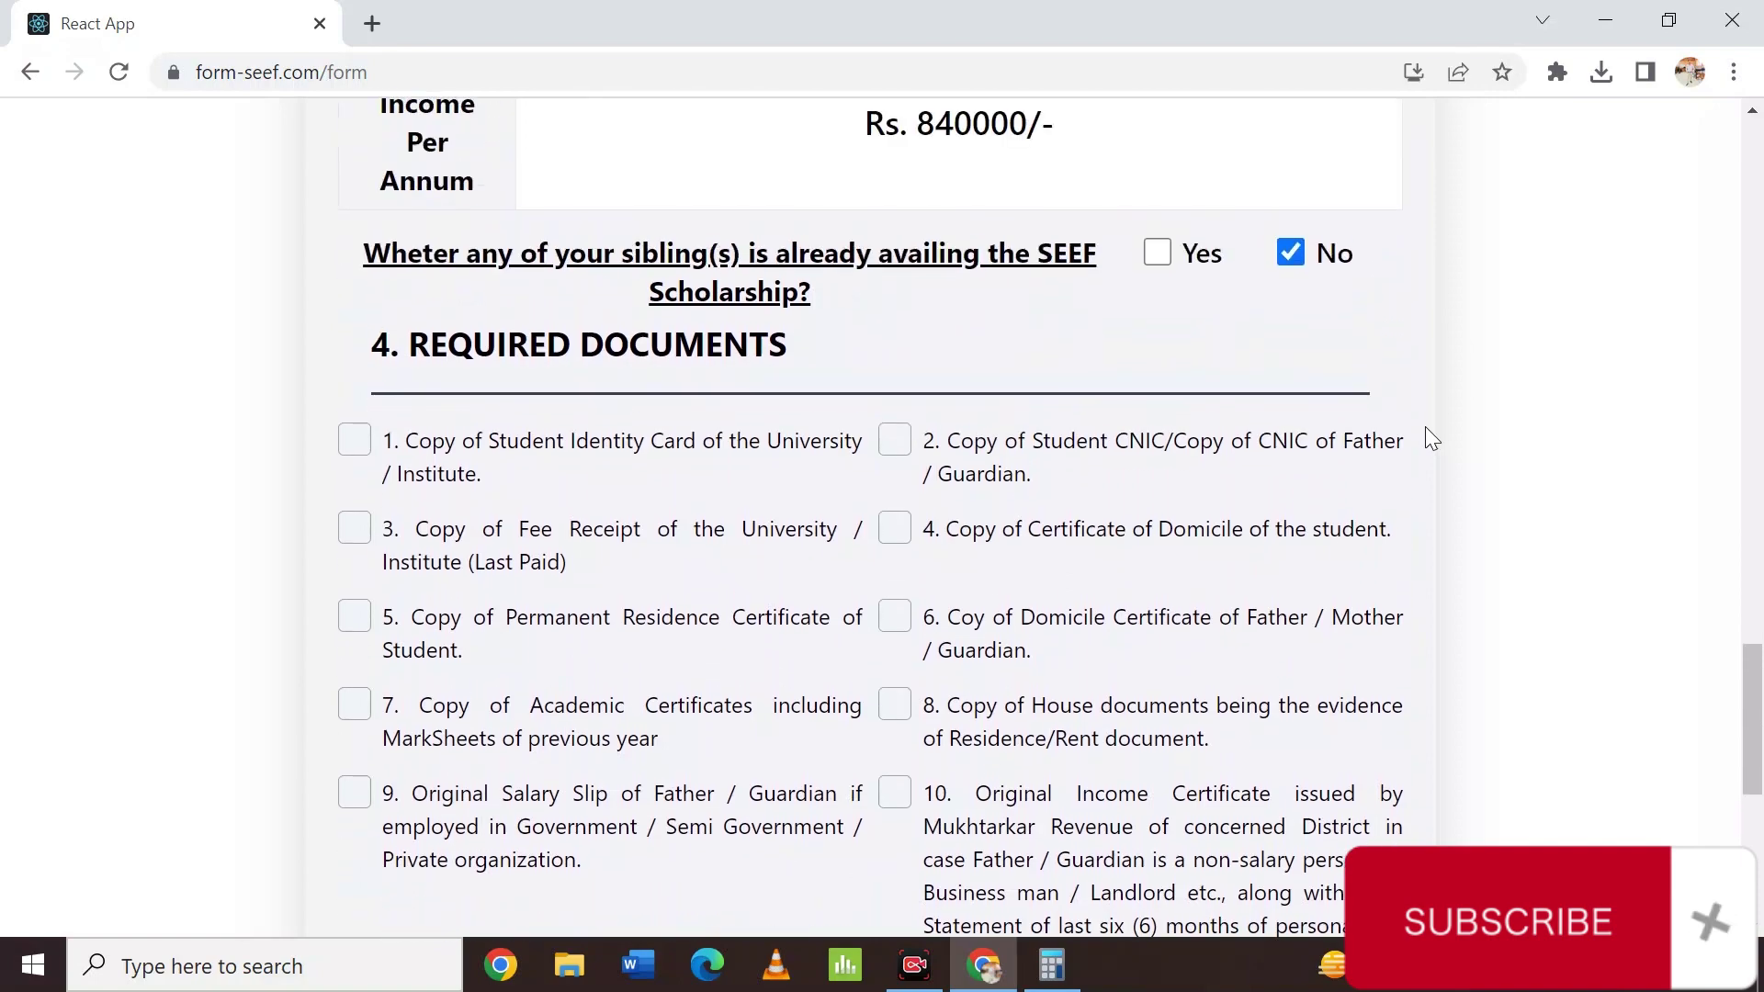
pyautogui.scroll(-2, 1425, 426)
pyautogui.scroll(-7, 1426, 427)
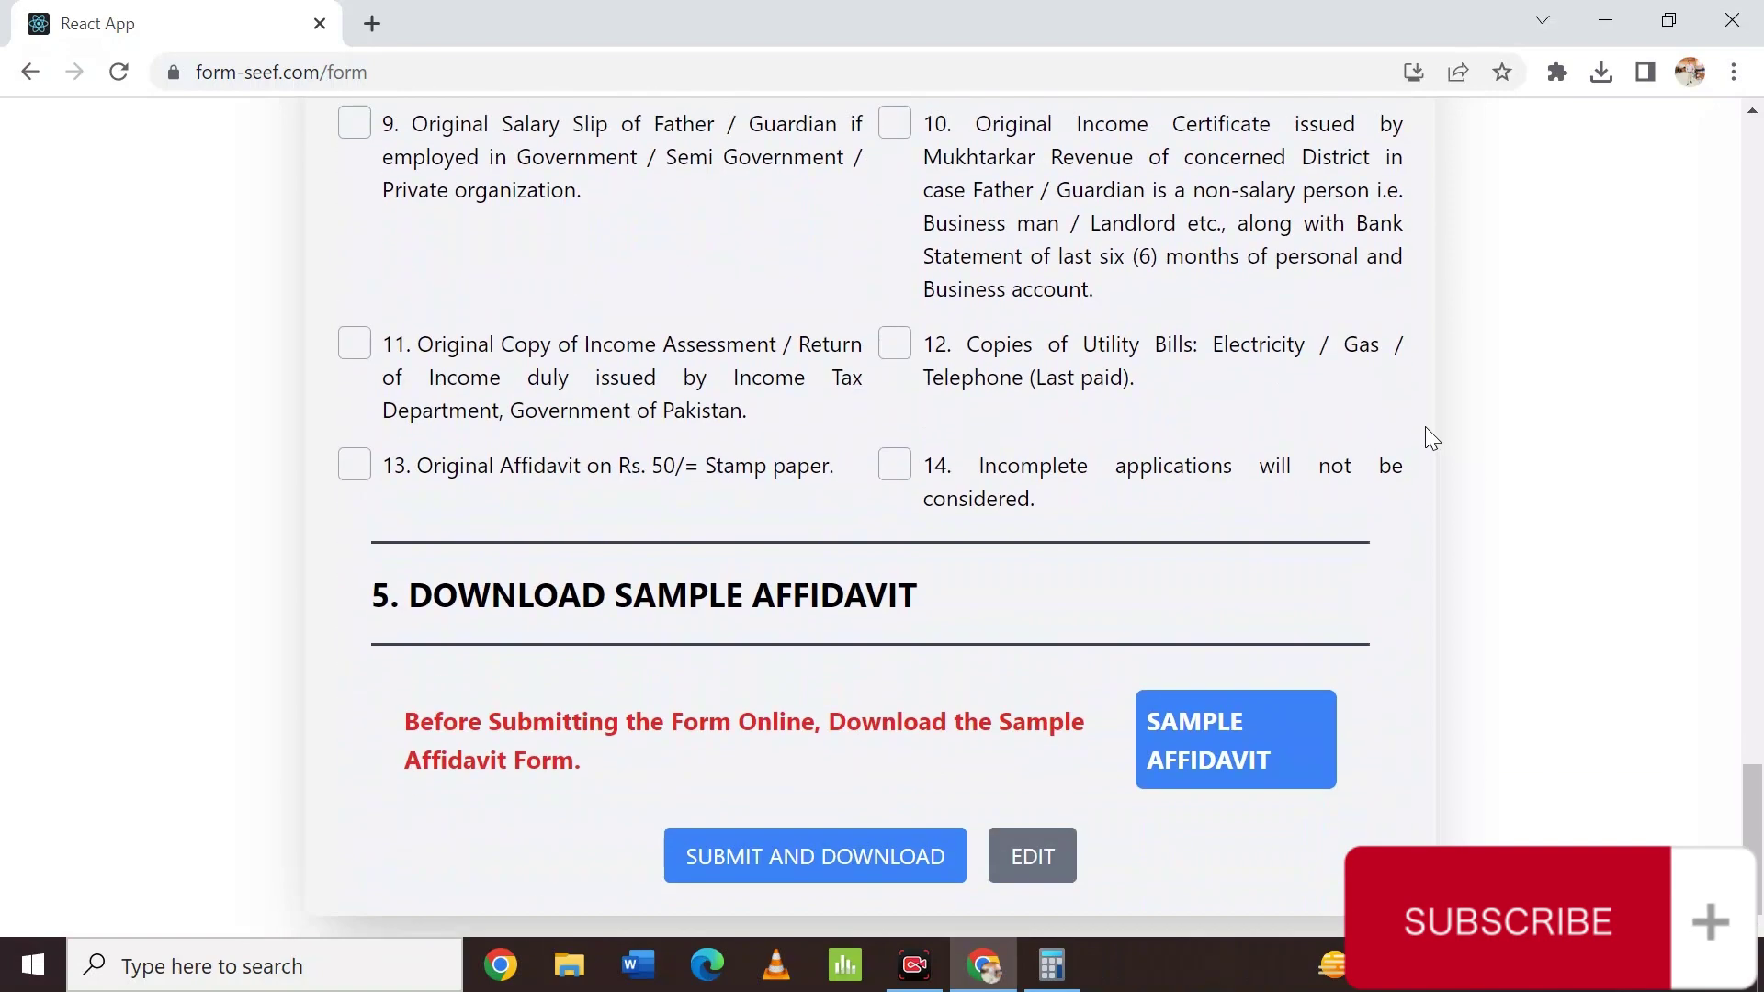
pyautogui.scroll(6, 1427, 429)
pyautogui.scroll(2, 1427, 429)
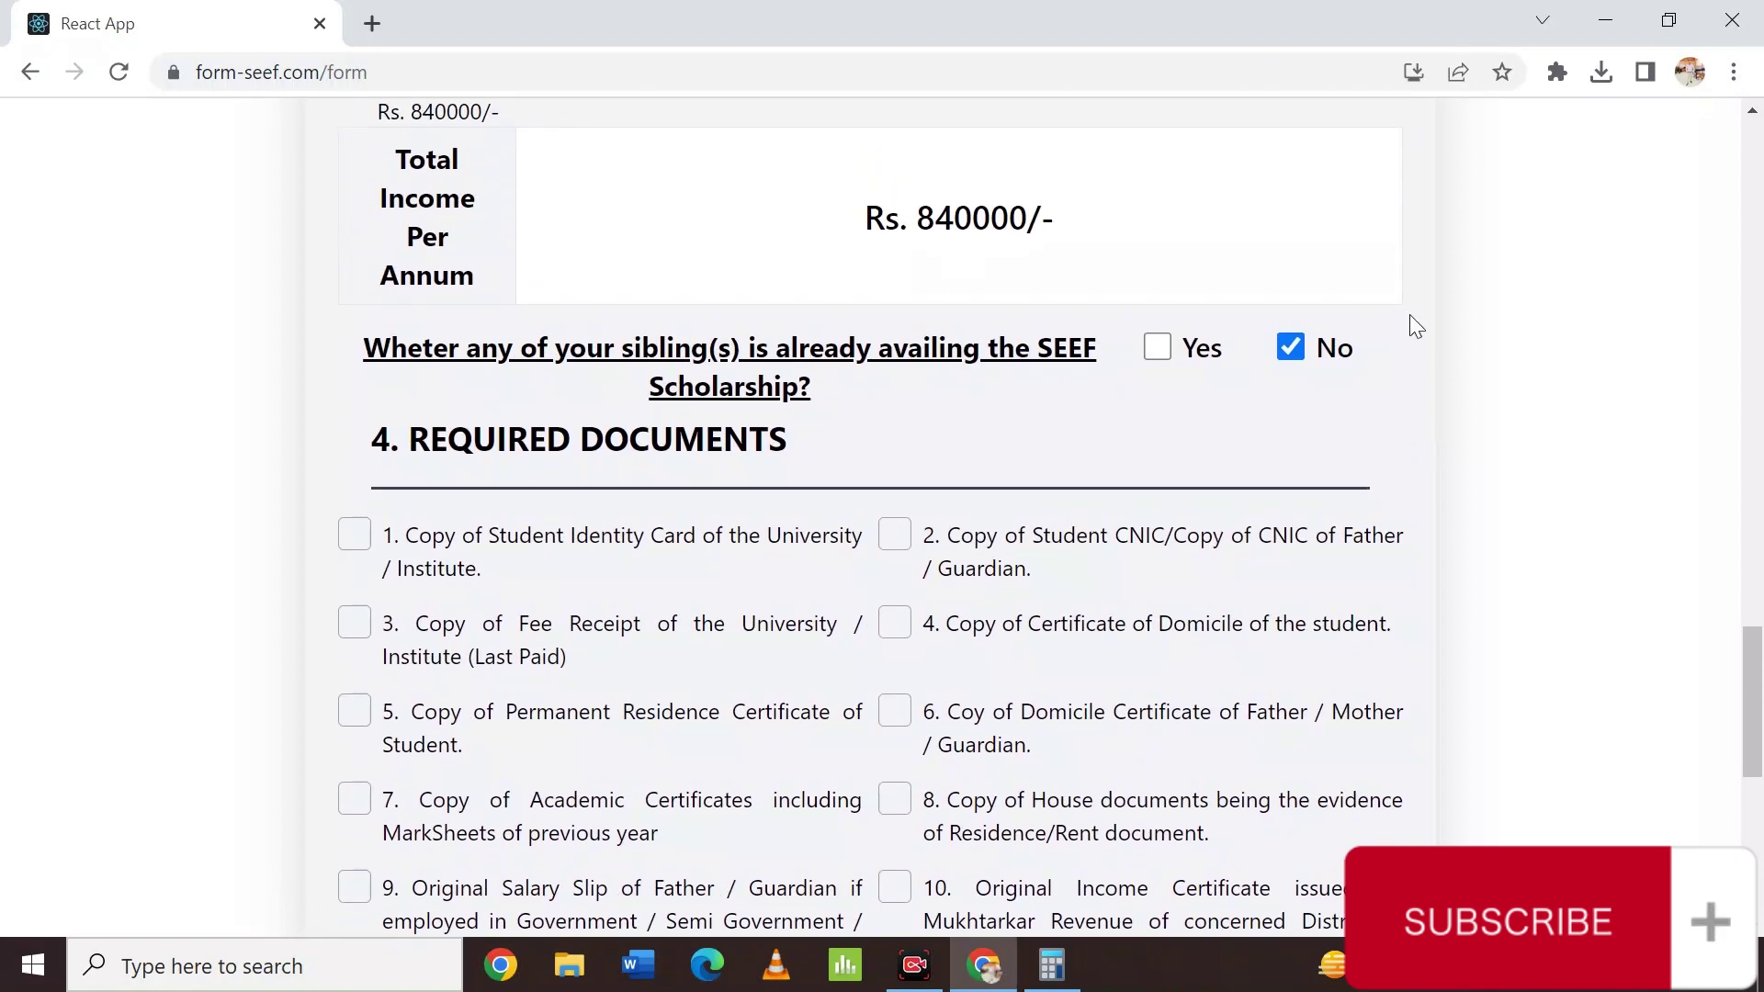
pyautogui.scroll(-2, 1410, 315)
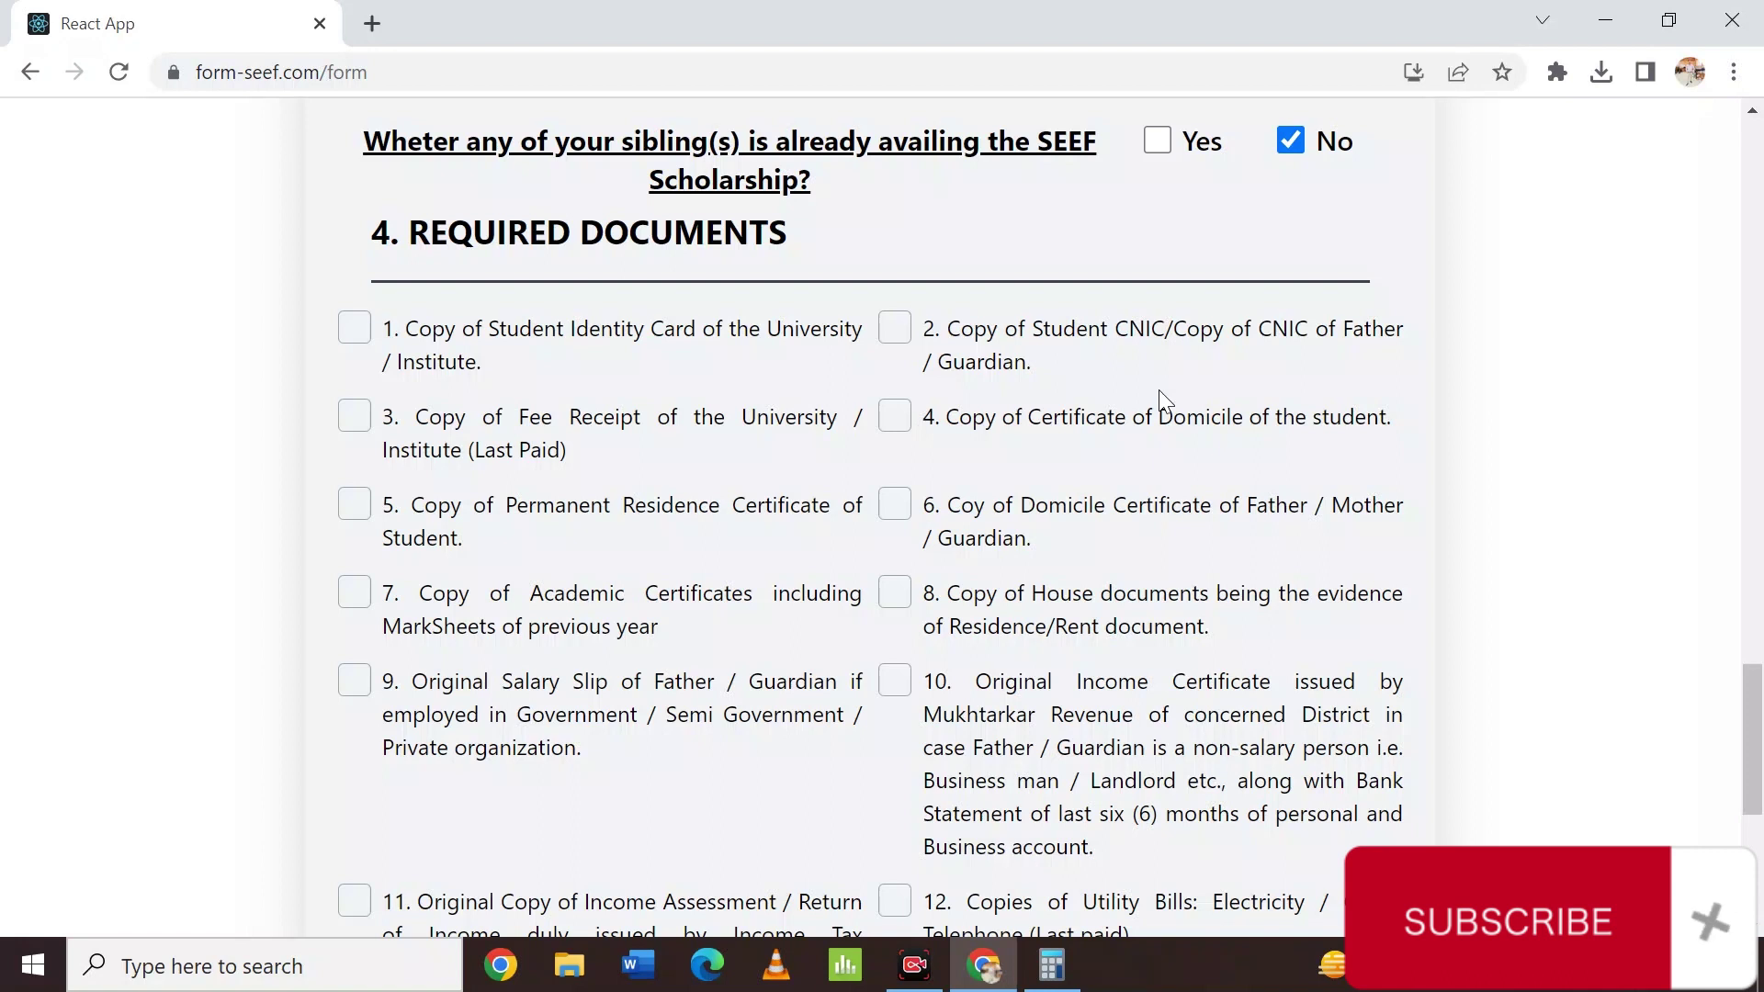
pyautogui.scroll(-2, 1159, 391)
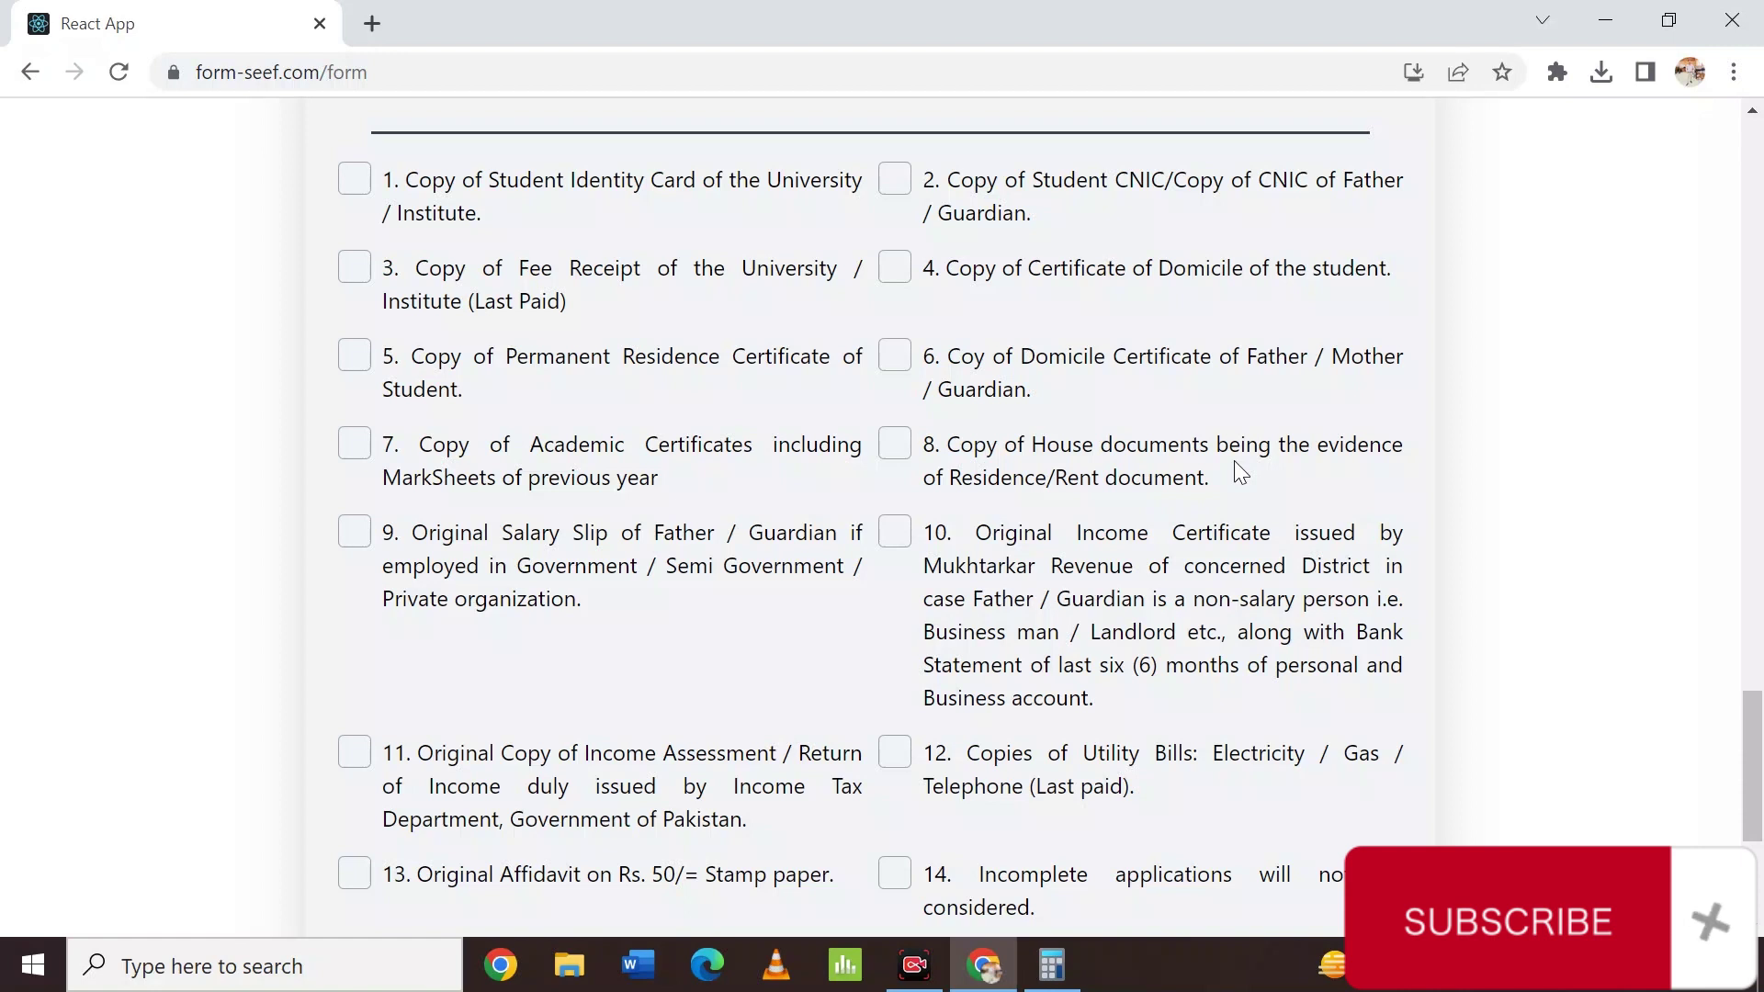
pyautogui.scroll(18, 1233, 460)
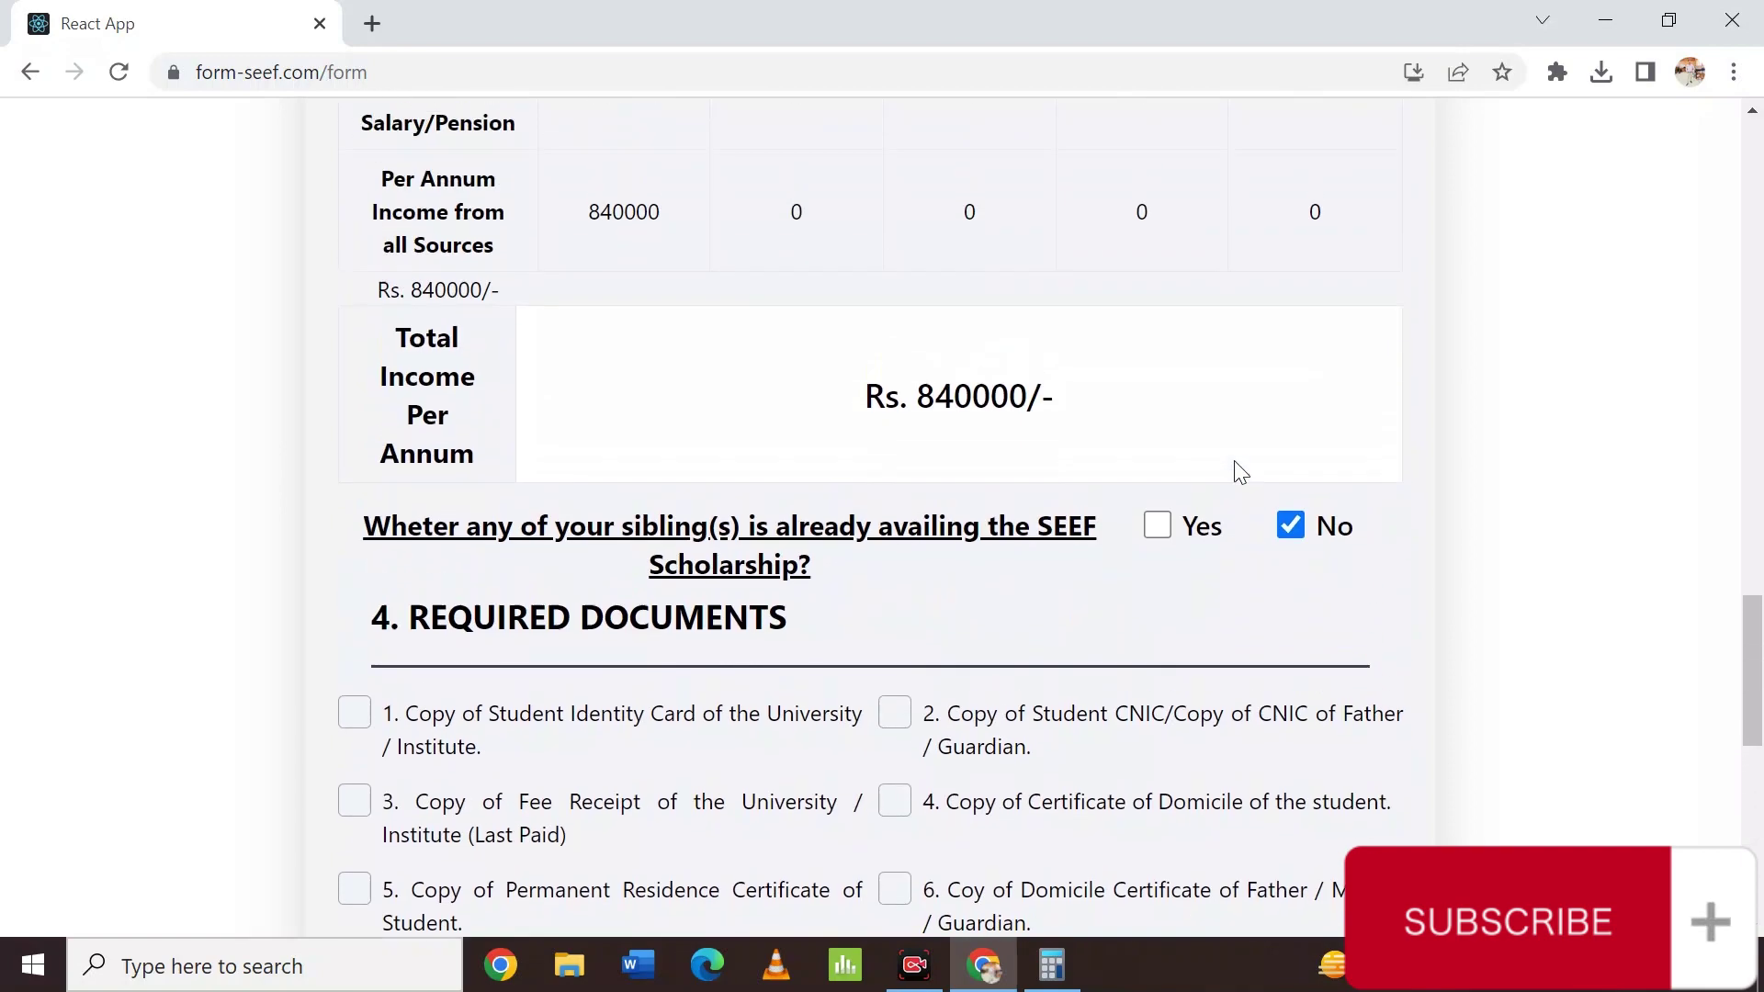
pyautogui.scroll(2, 1236, 470)
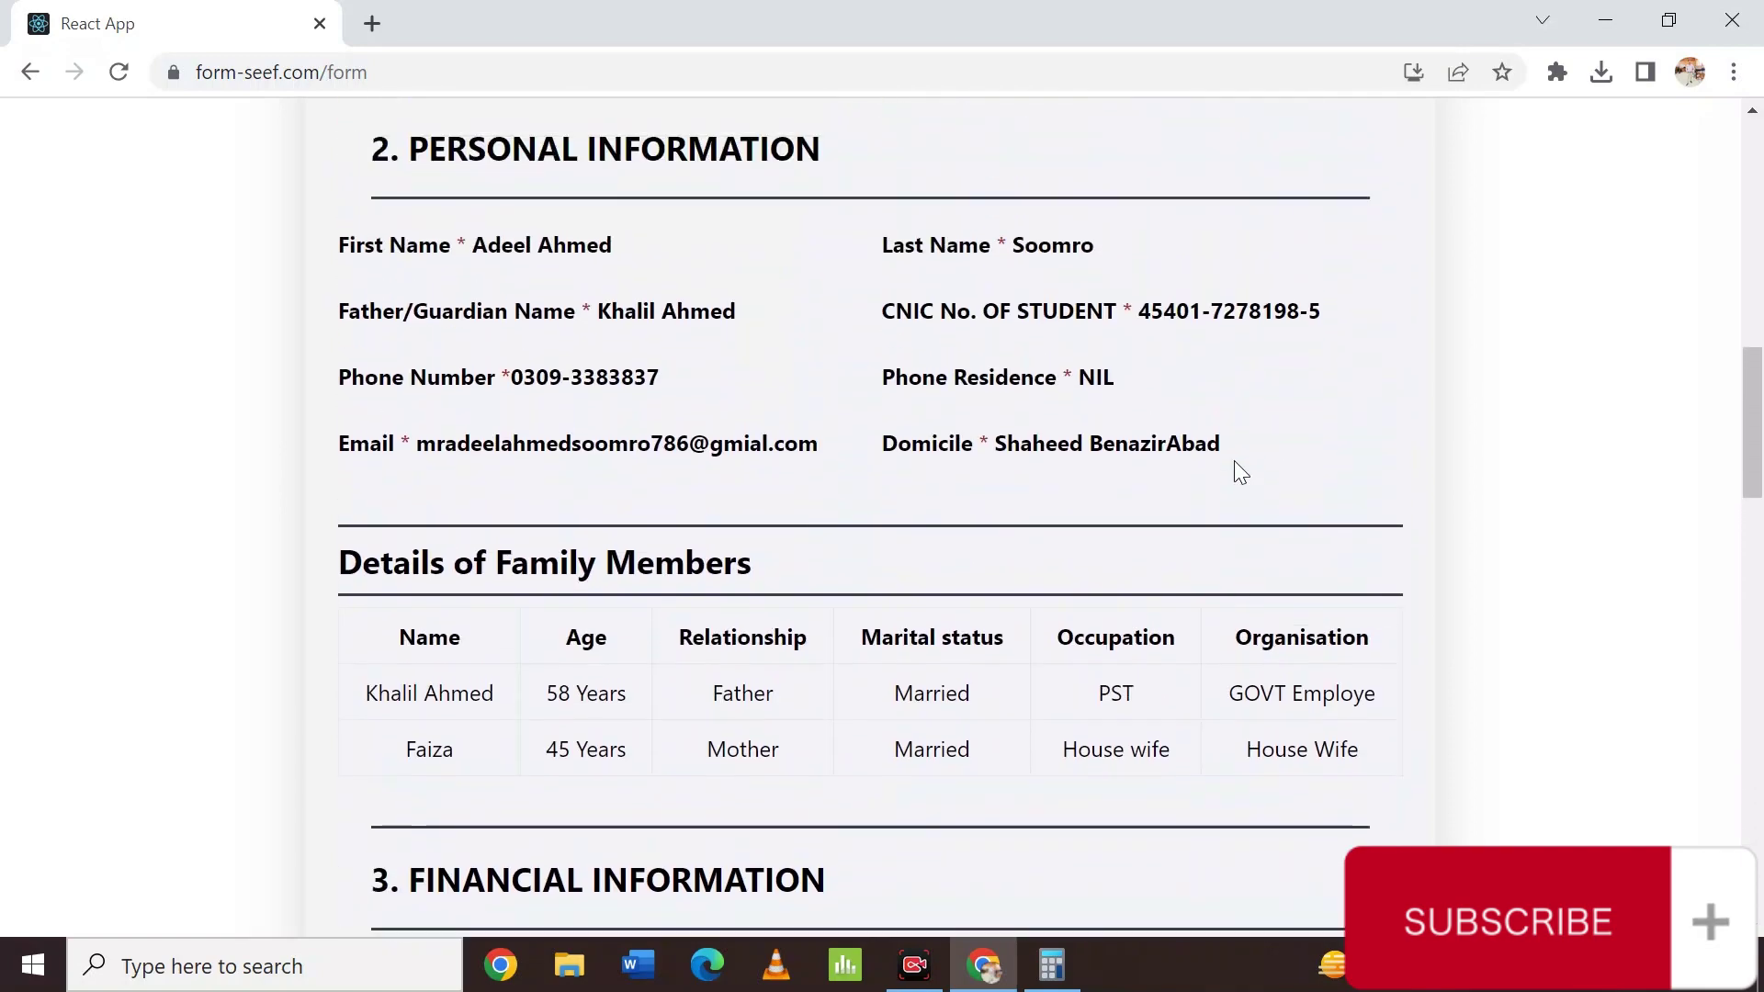
pyautogui.scroll(-7, 1236, 471)
pyautogui.scroll(-3, 1234, 460)
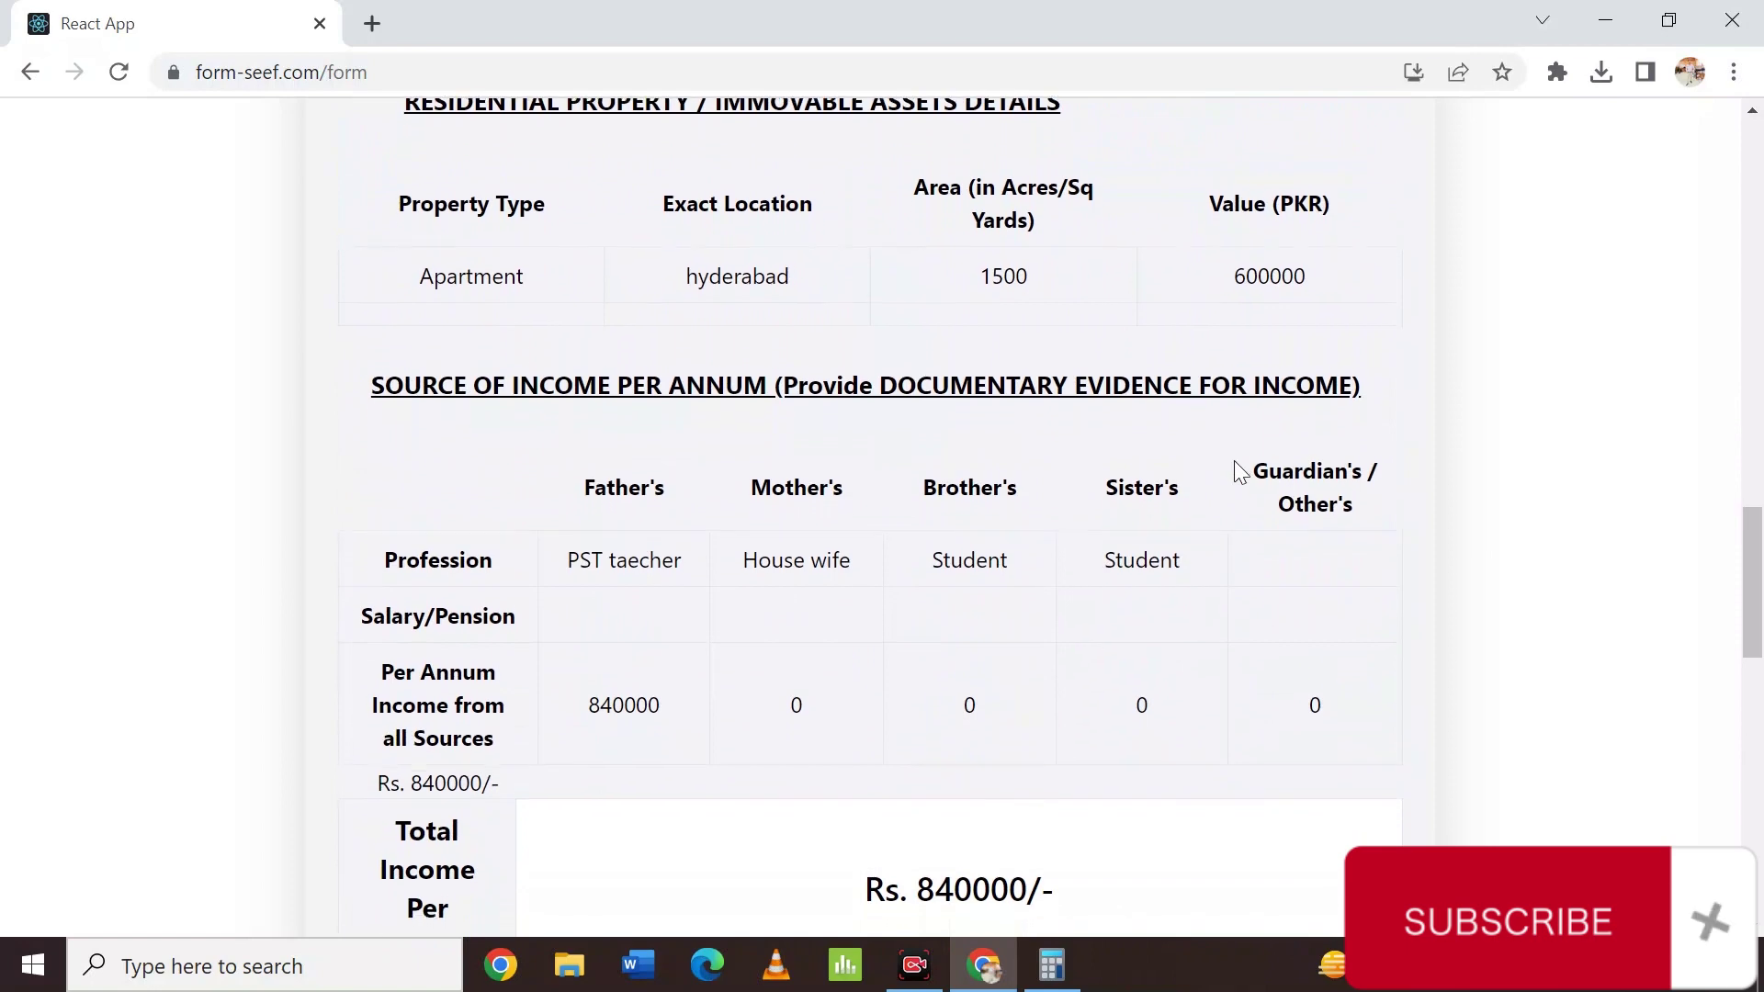
pyautogui.scroll(1, 1233, 460)
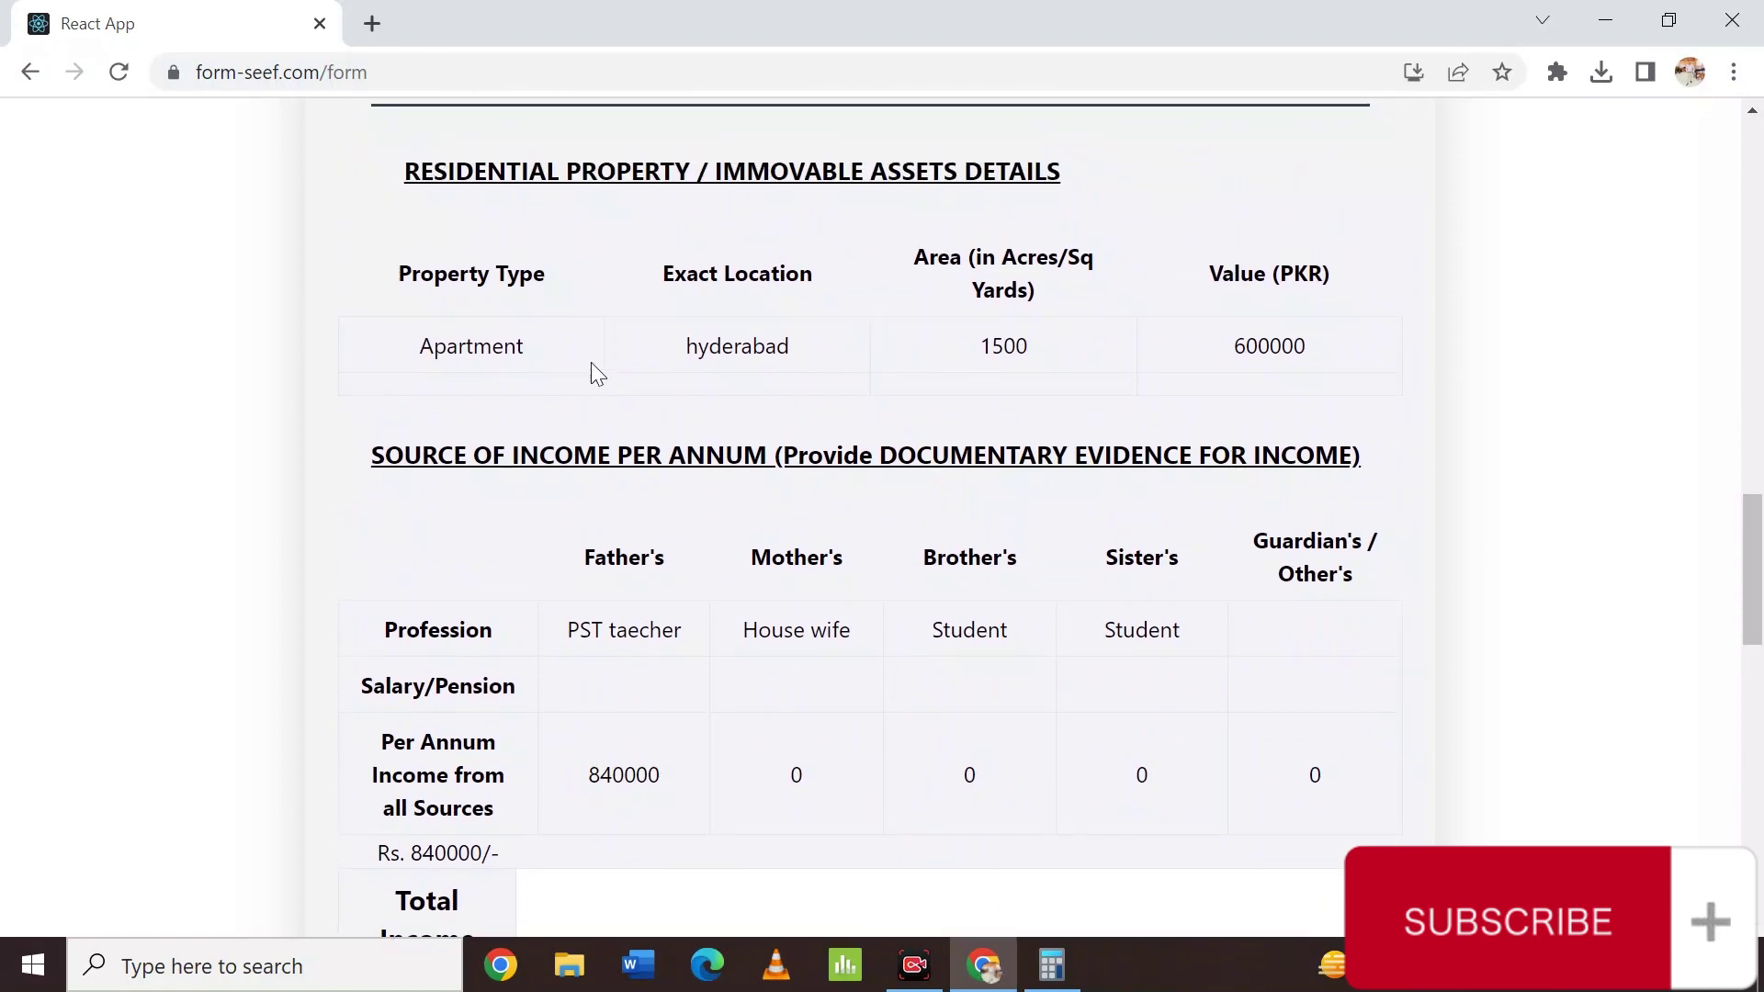
pyautogui.scroll(-7, 854, 445)
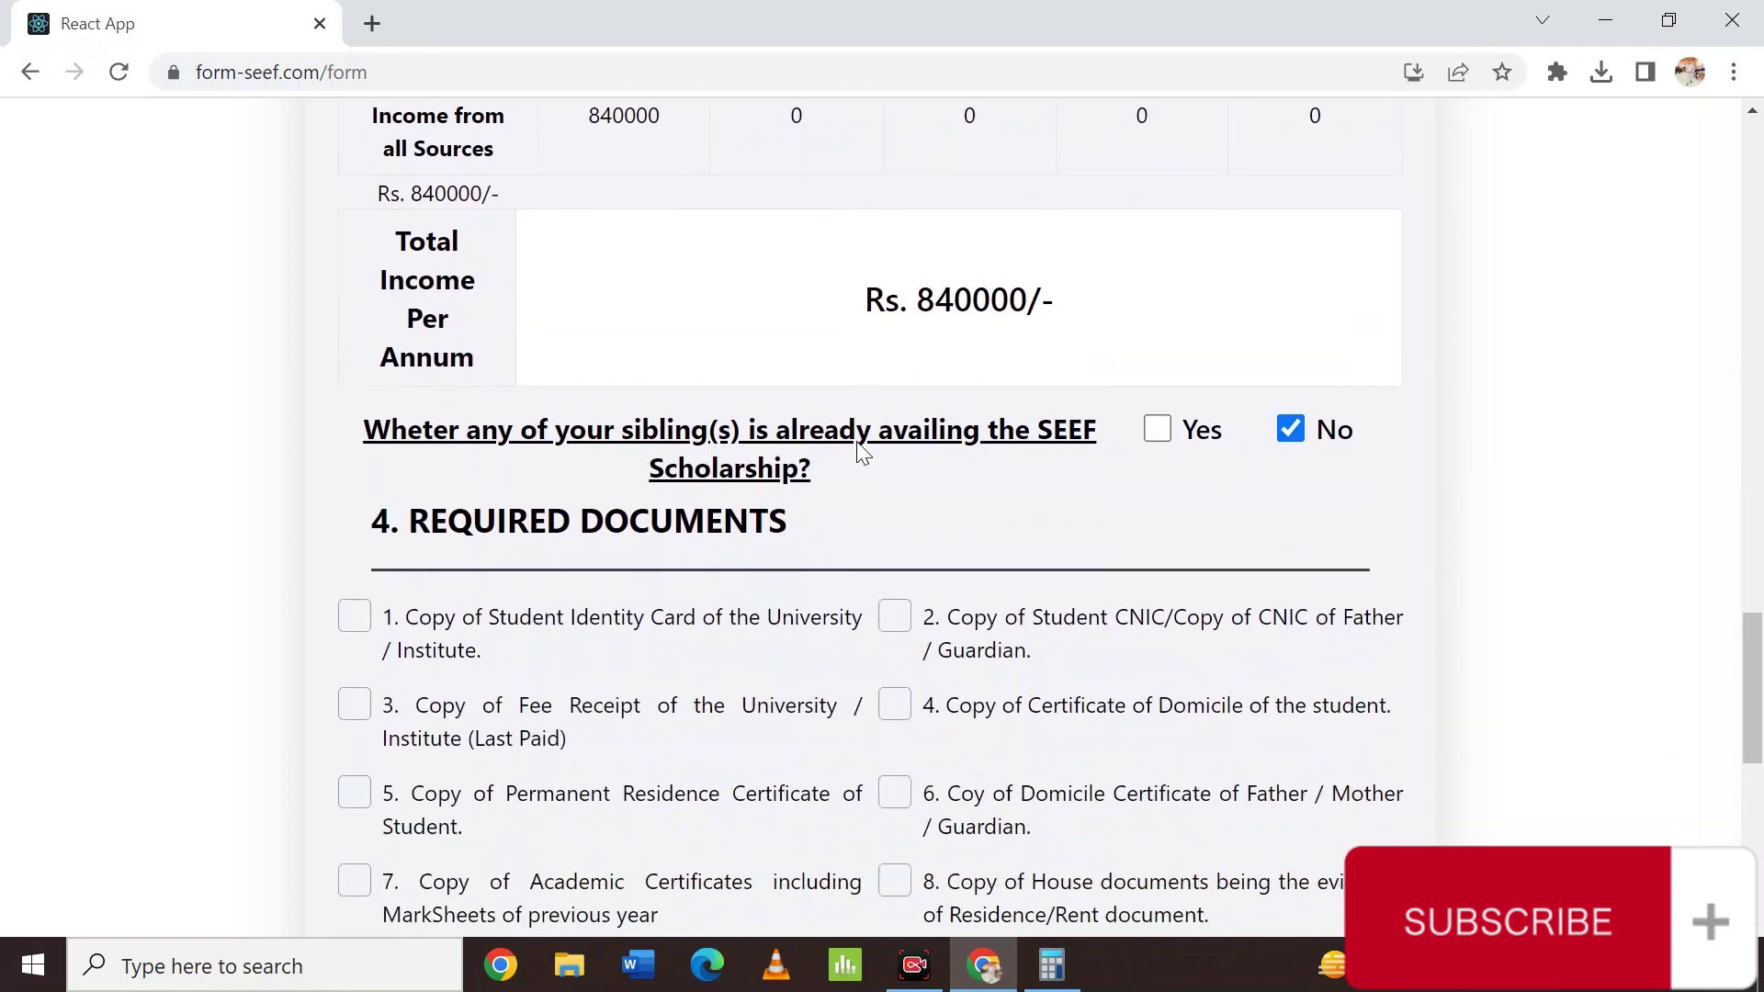
pyautogui.scroll(-8, 860, 450)
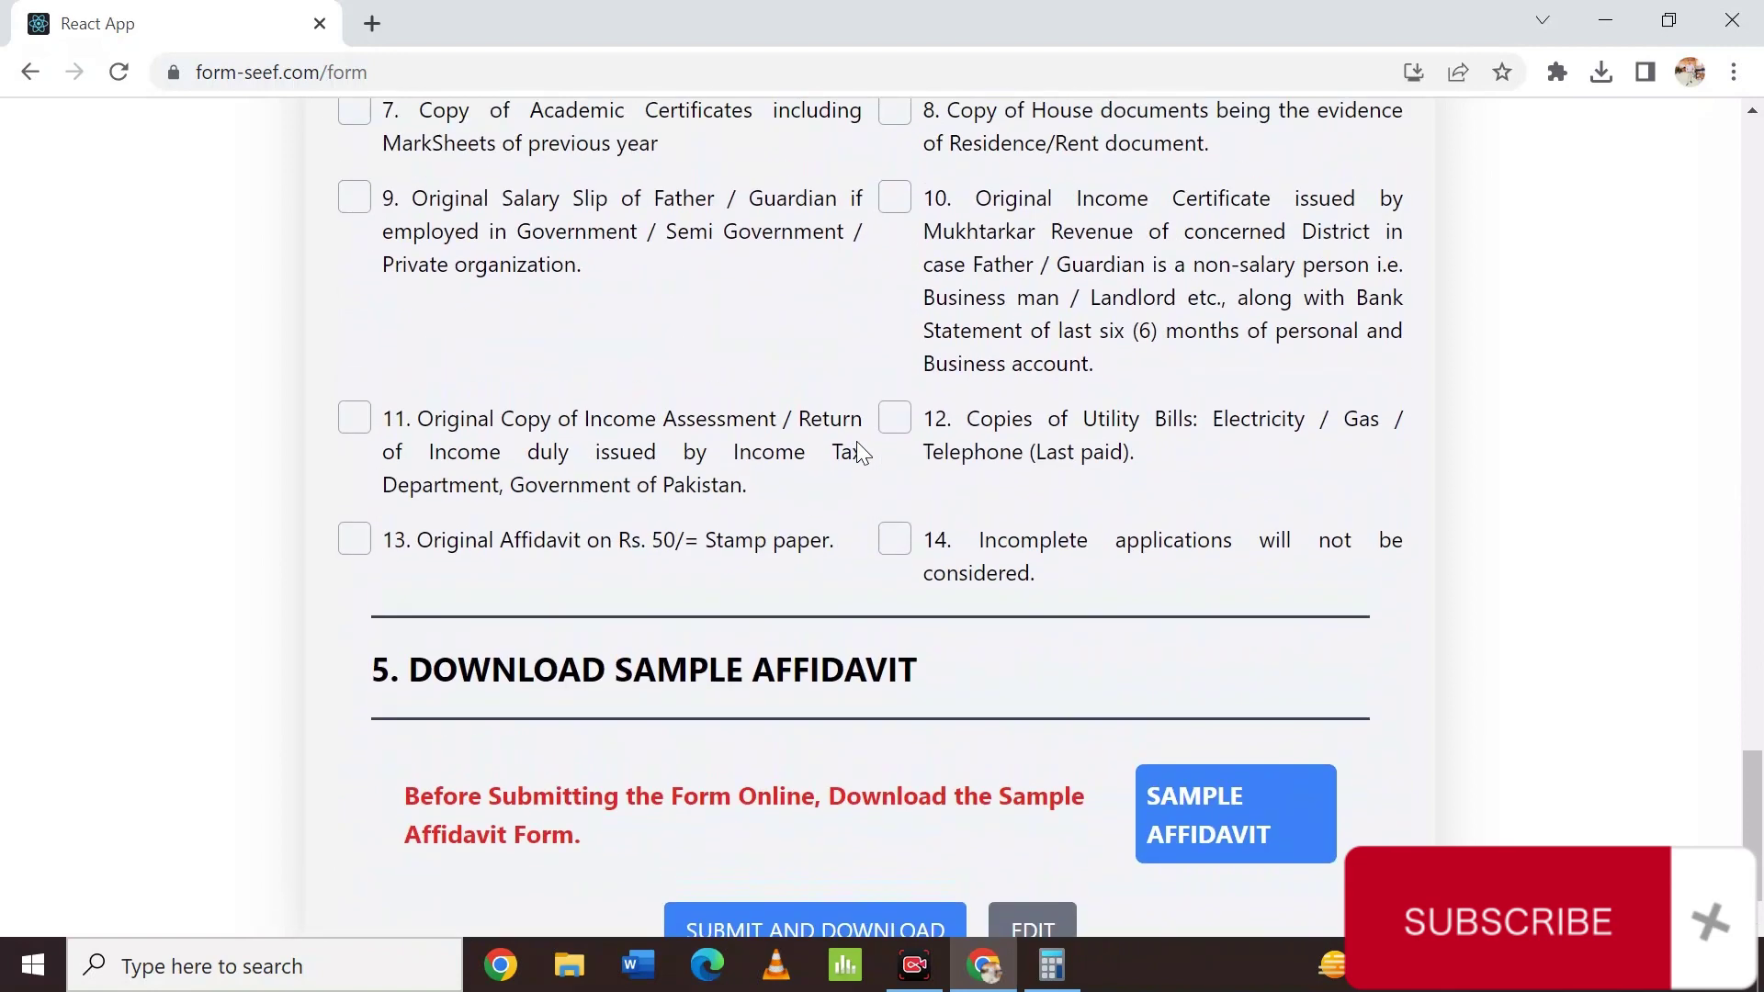
pyautogui.scroll(-1, 856, 443)
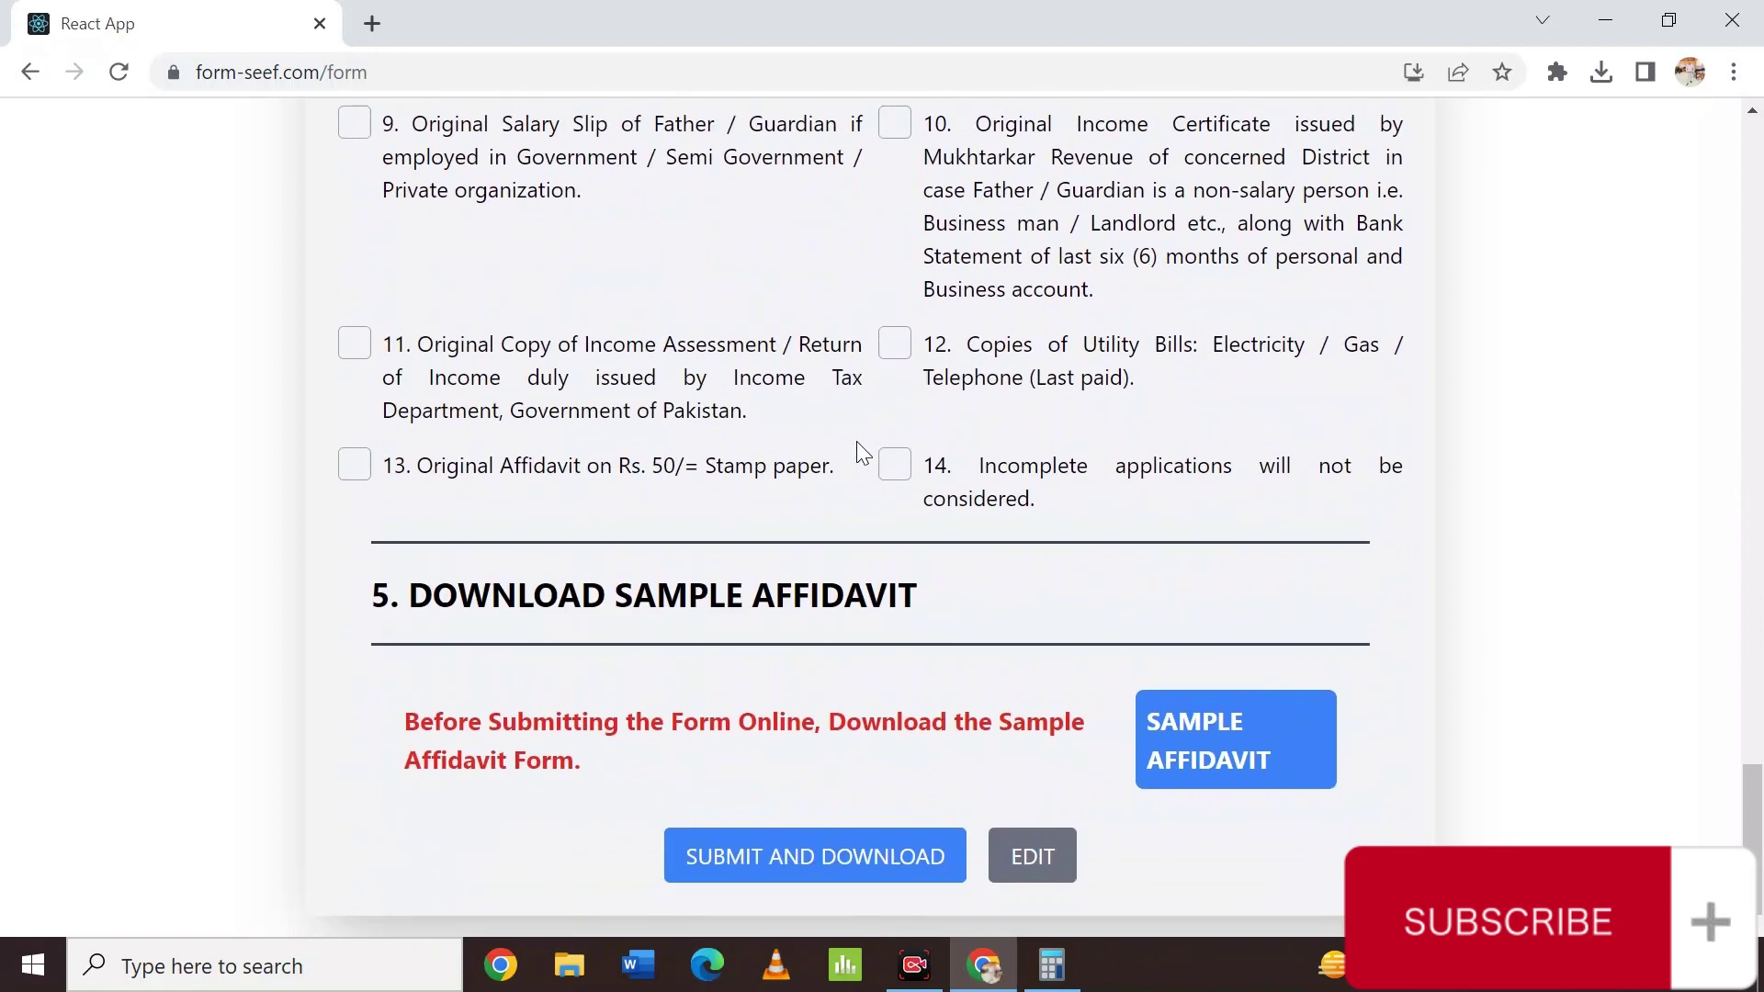
pyautogui.scroll(4, 856, 443)
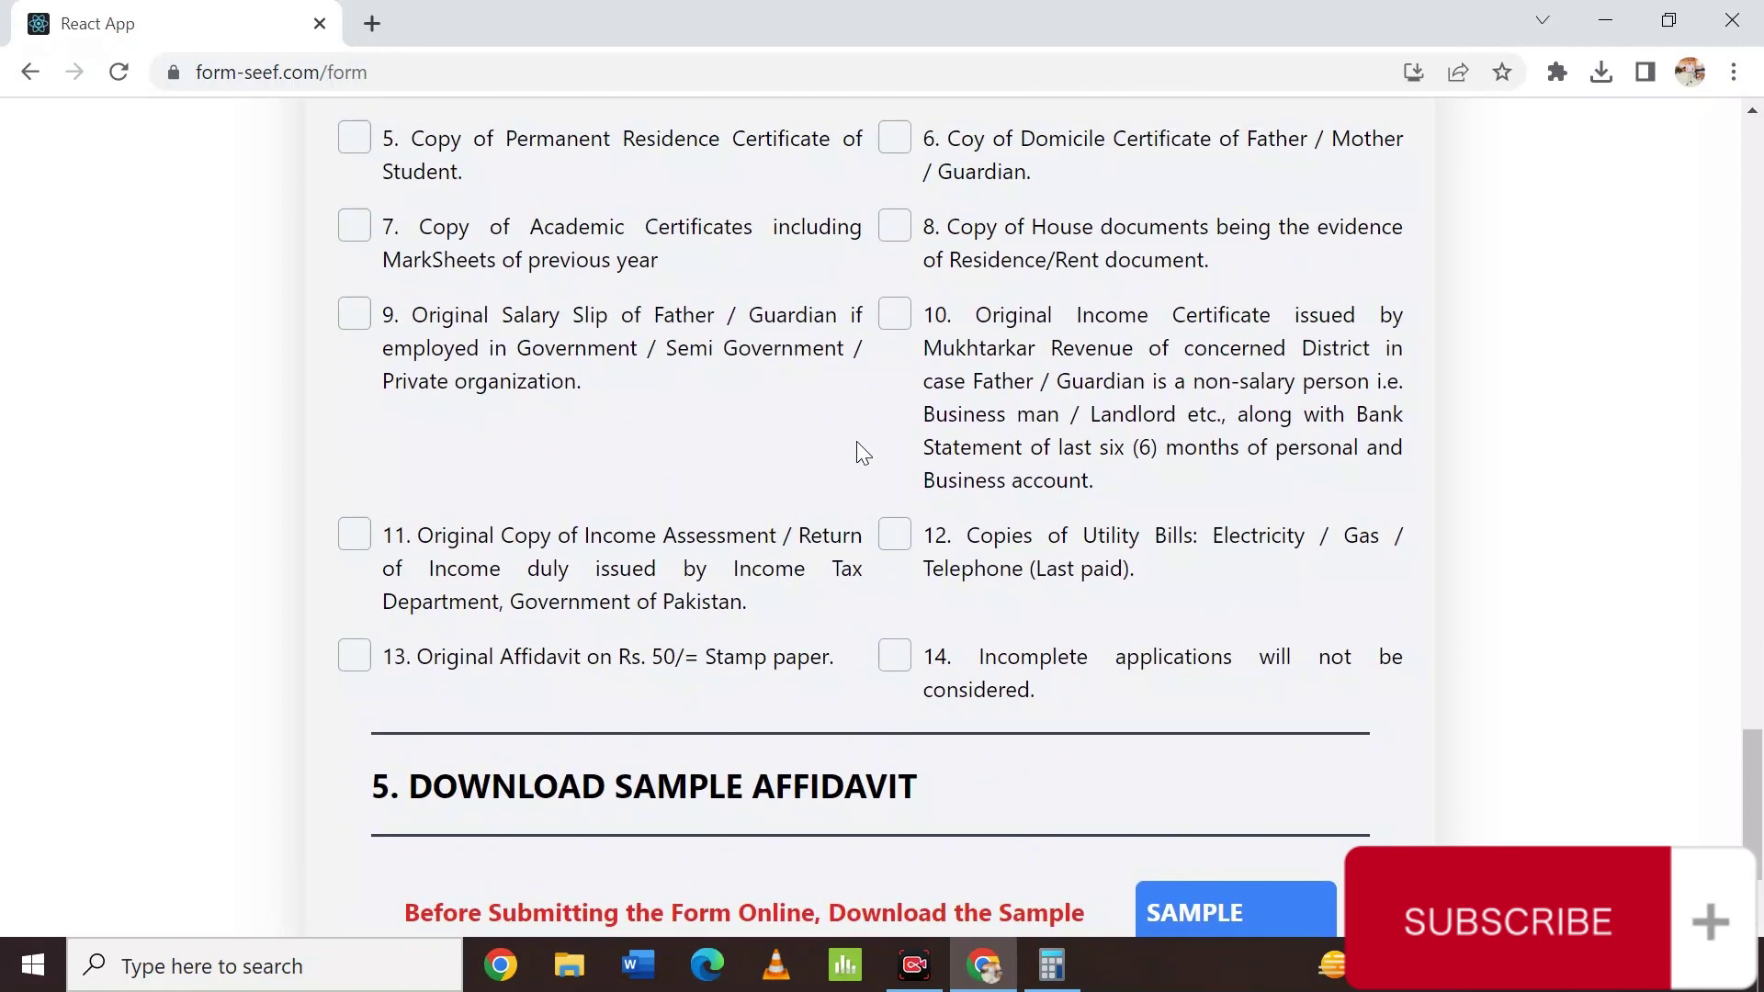
pyautogui.scroll(2, 856, 451)
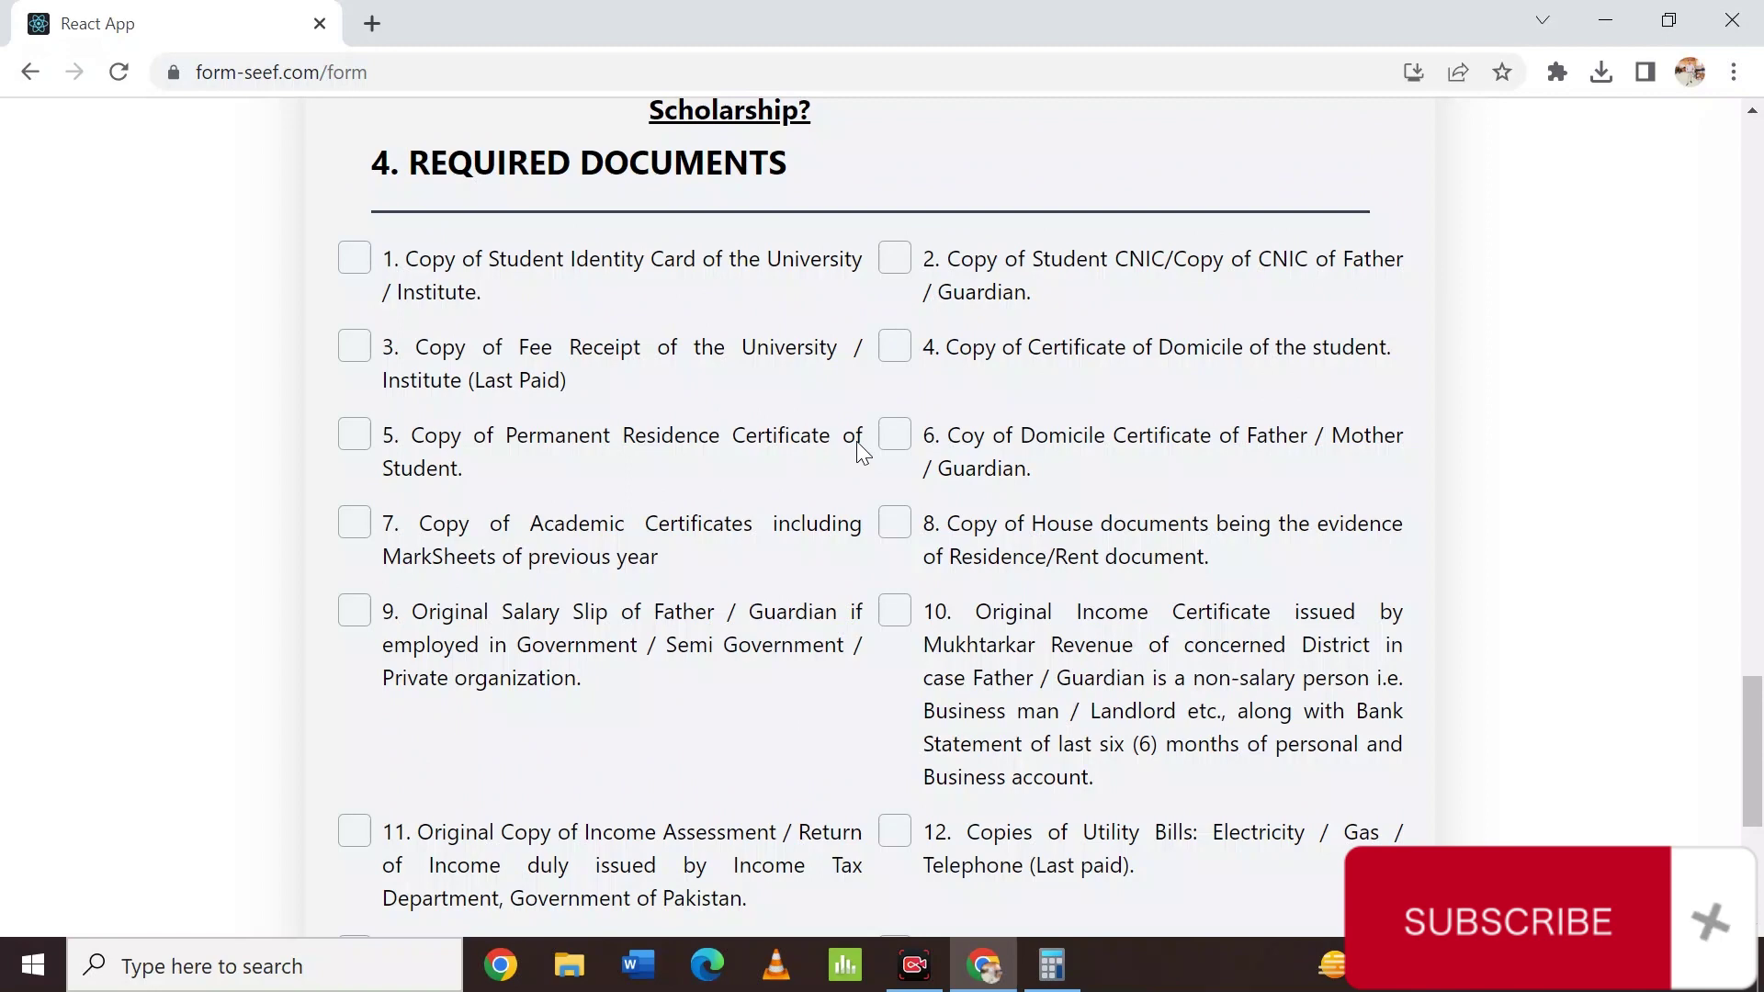
pyautogui.scroll(-2, 859, 443)
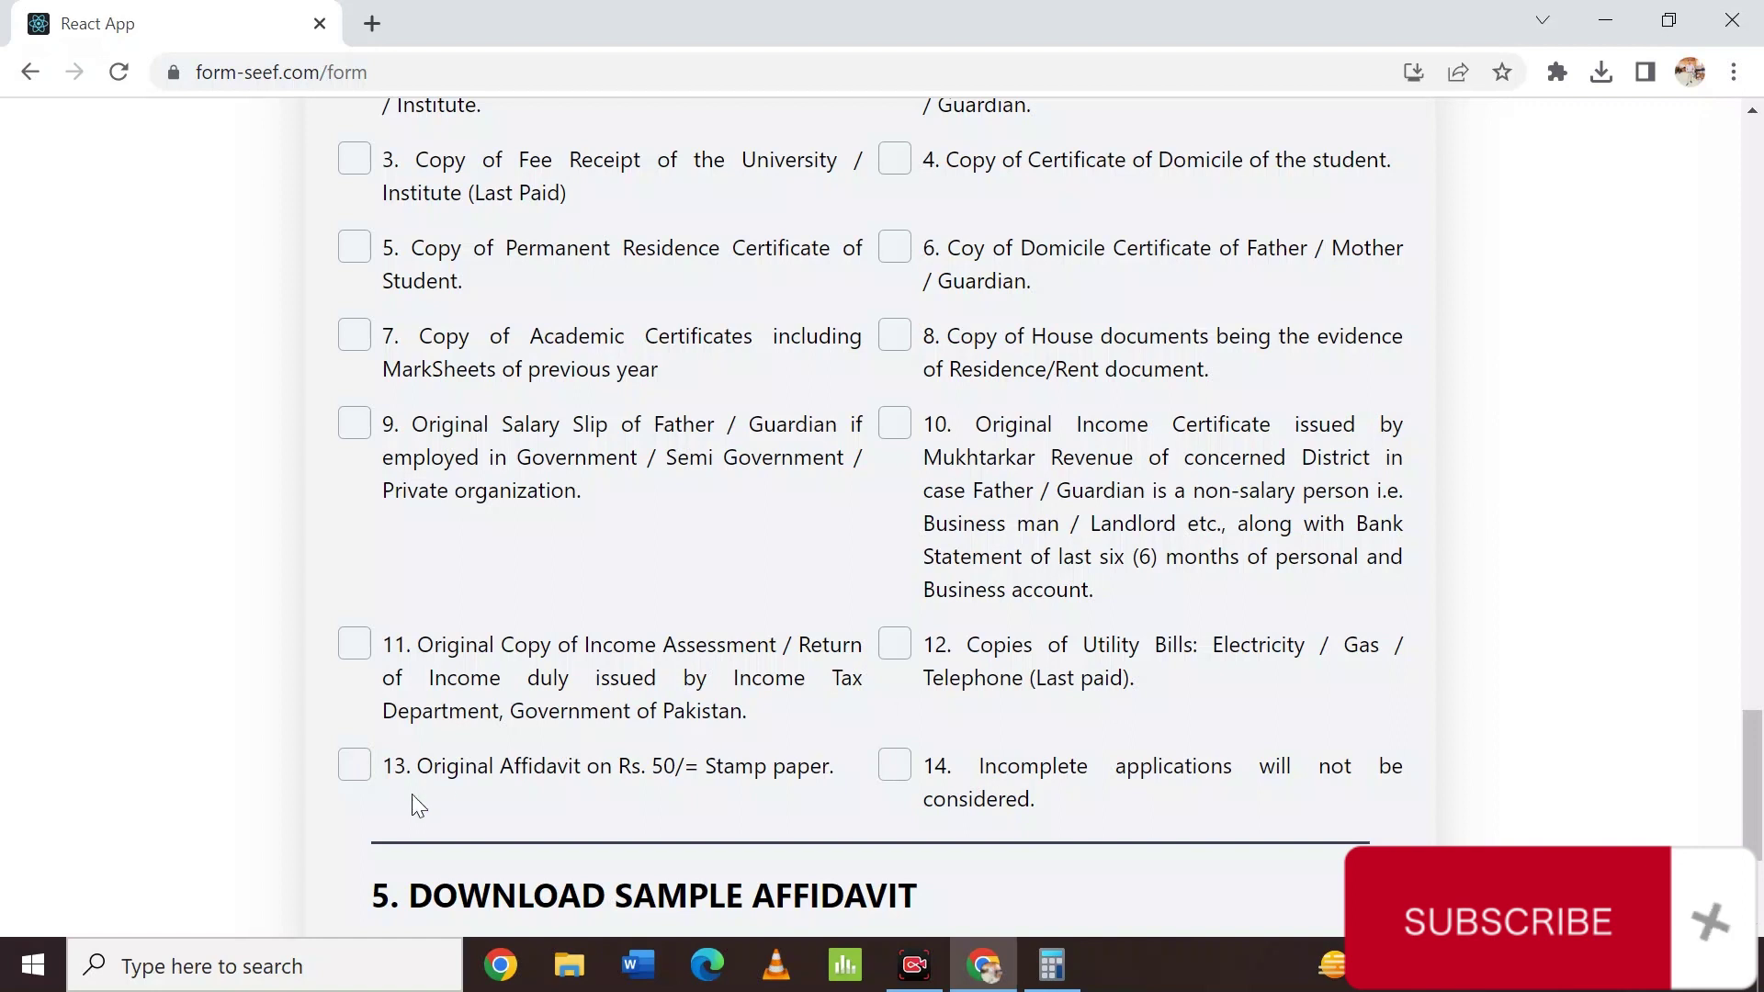
pyautogui.scroll(-3, 559, 798)
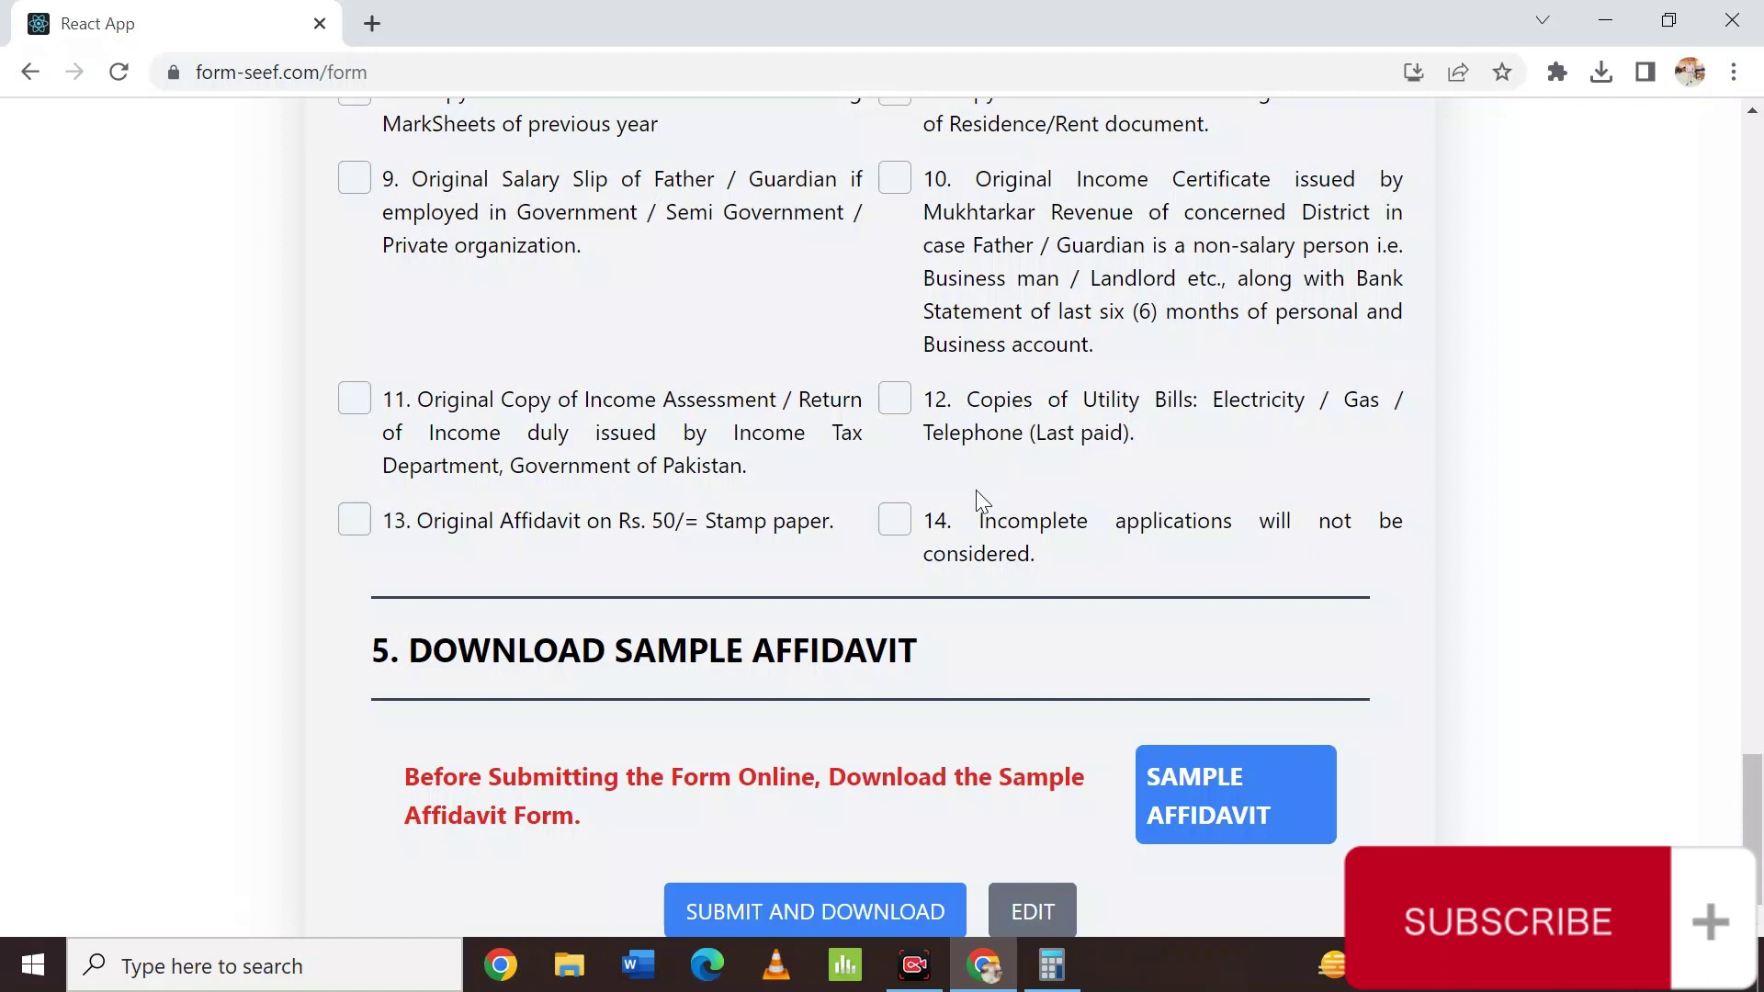
pyautogui.scroll(-1, 979, 500)
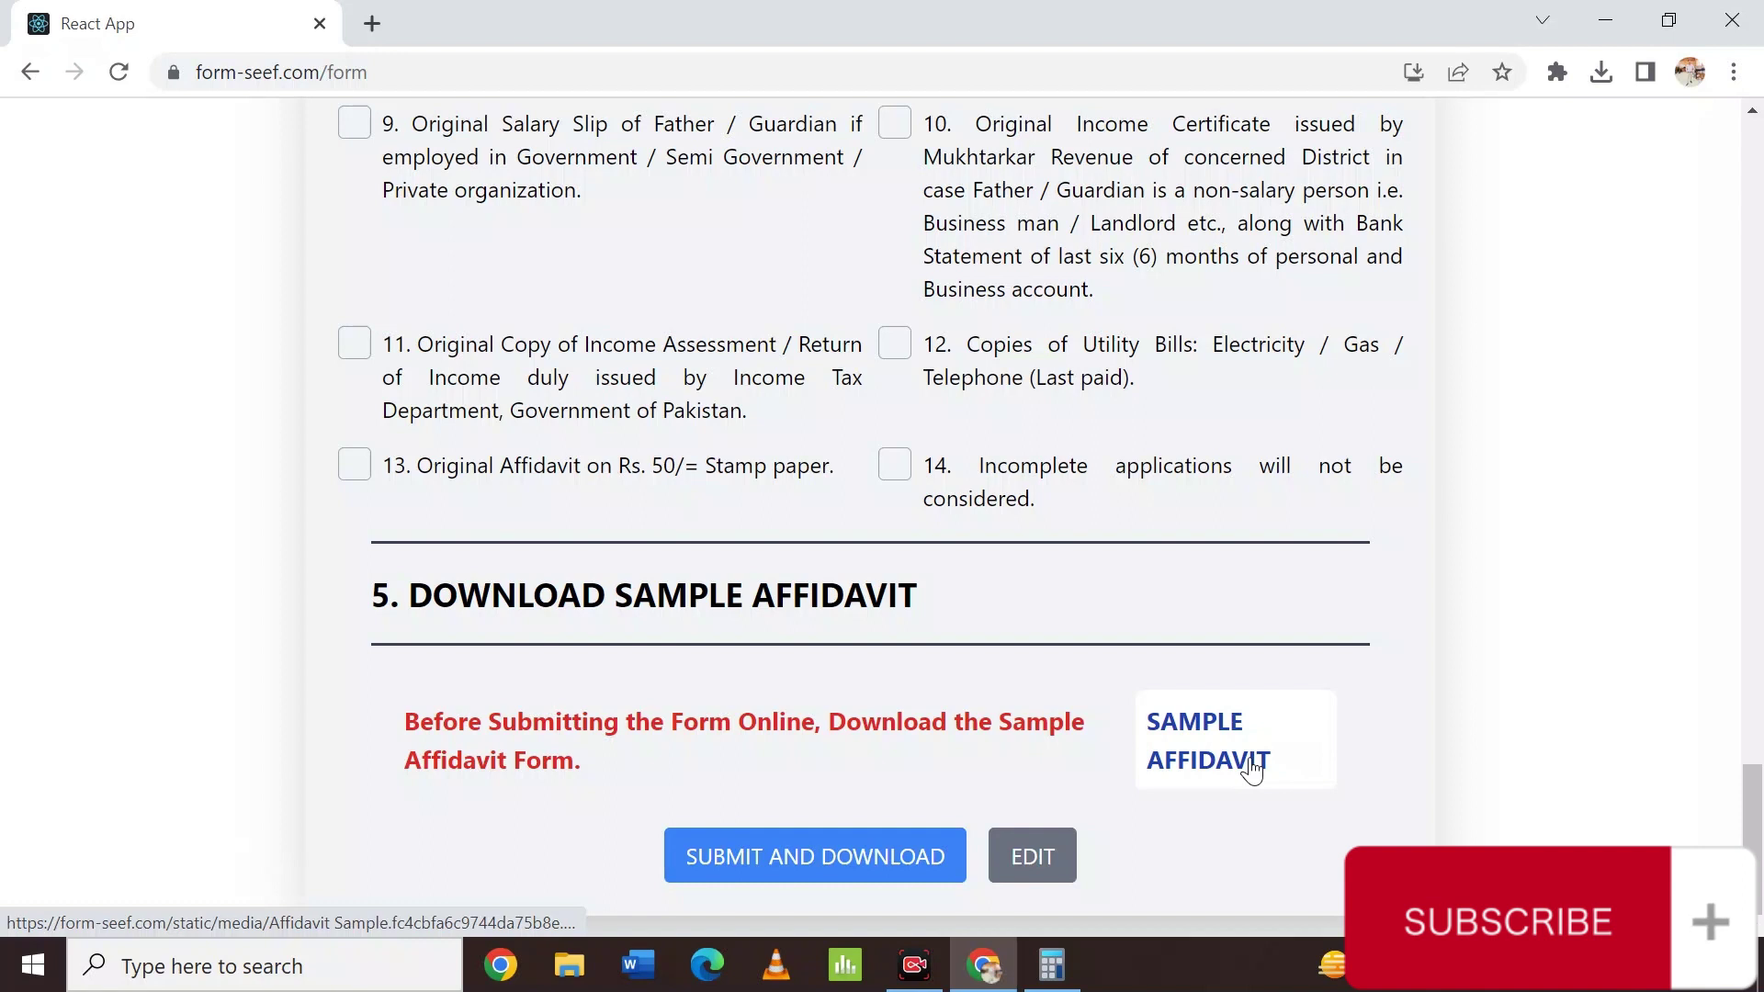
# Download the Affidavit Sample PDF with IDM into a new Downloads\Documents folder and open it.
pyautogui.click(1251, 770)
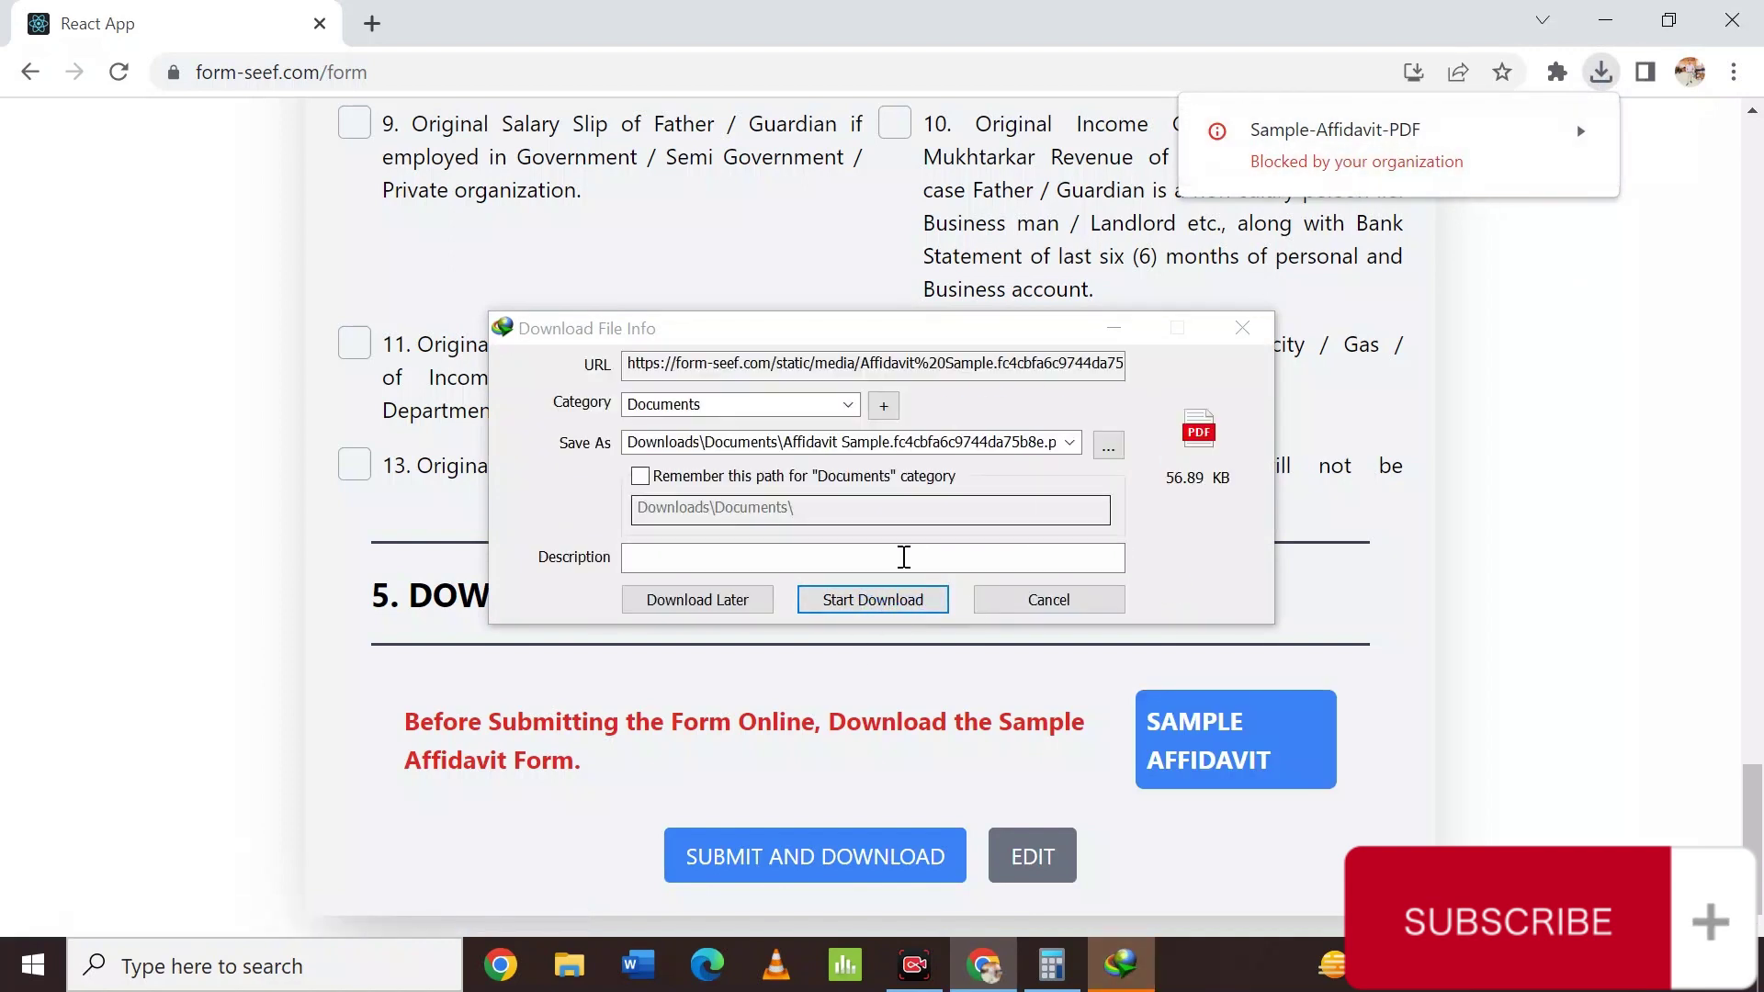
pyautogui.click(882, 601)
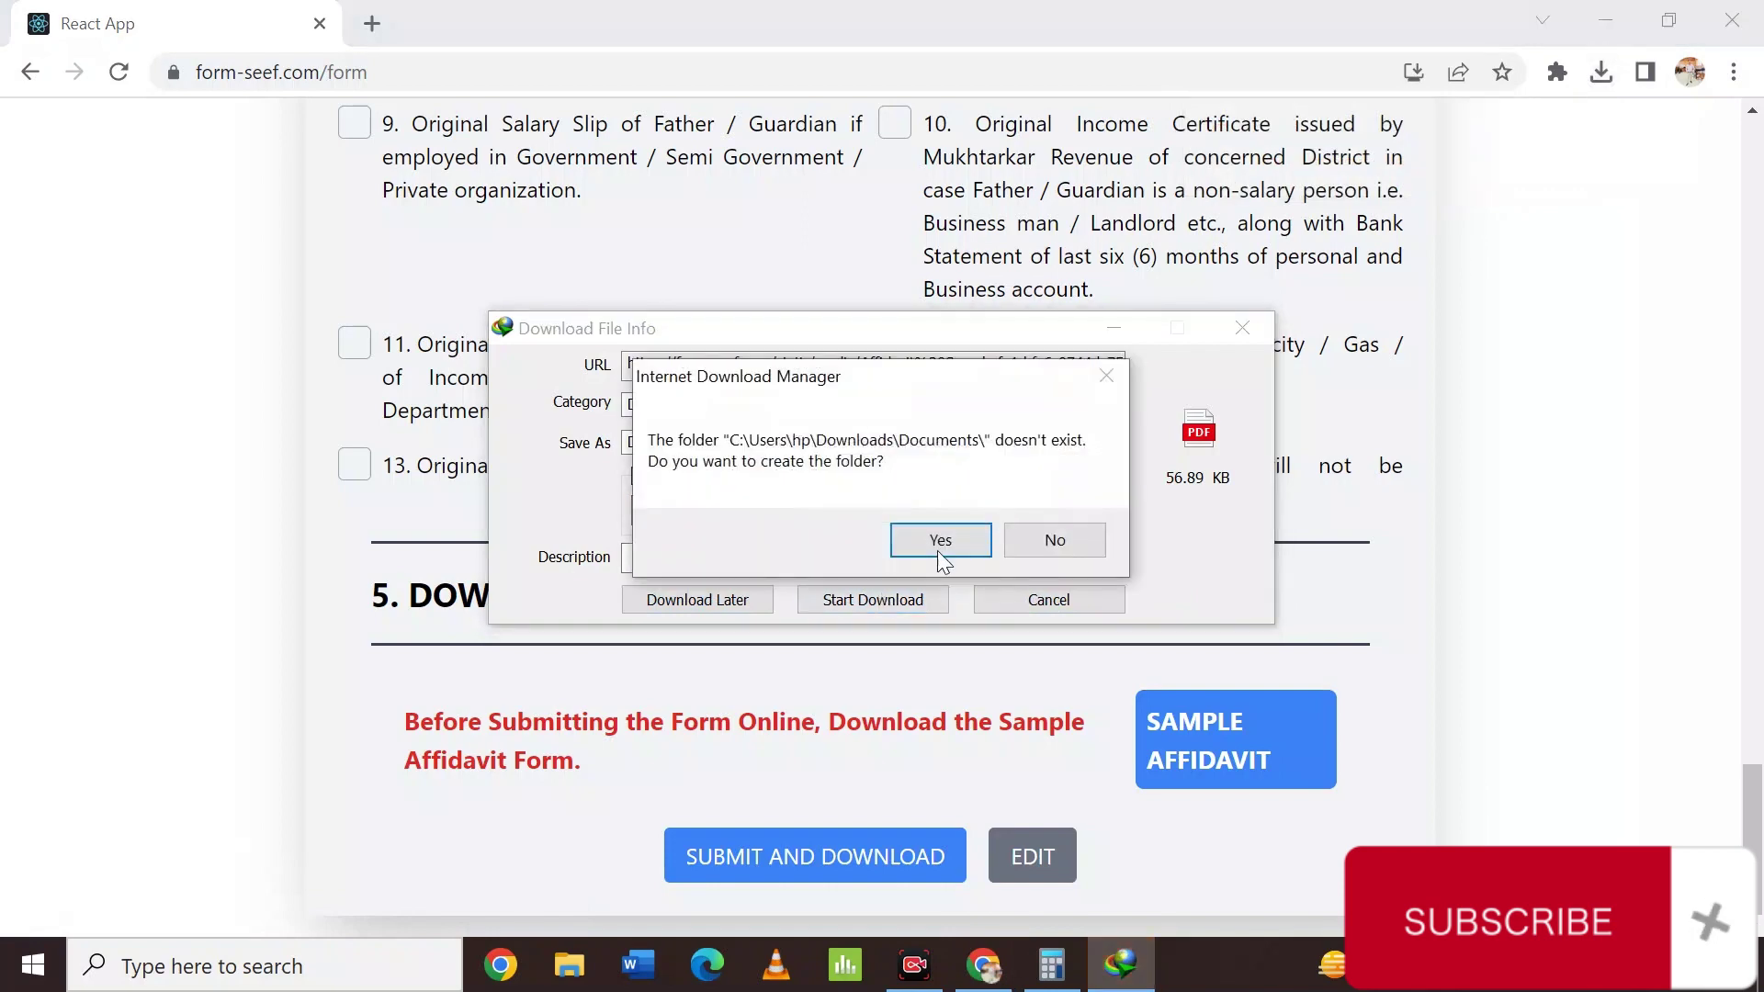
pyautogui.click(939, 542)
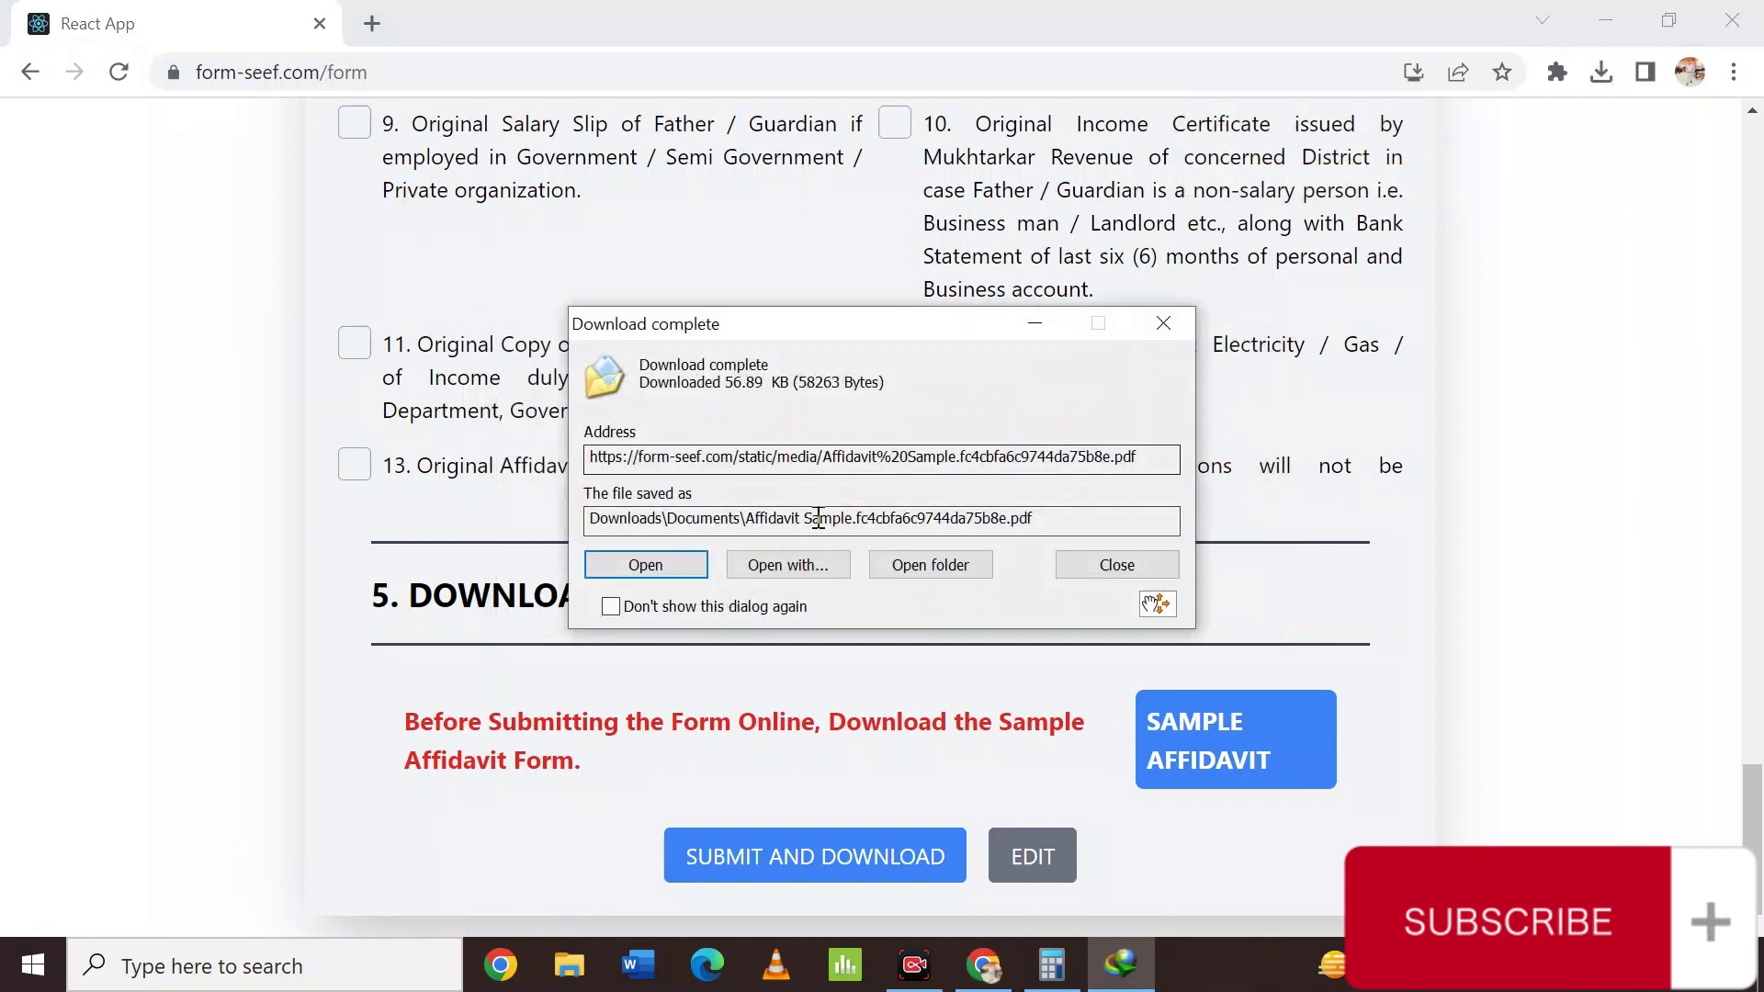
pyautogui.click(646, 565)
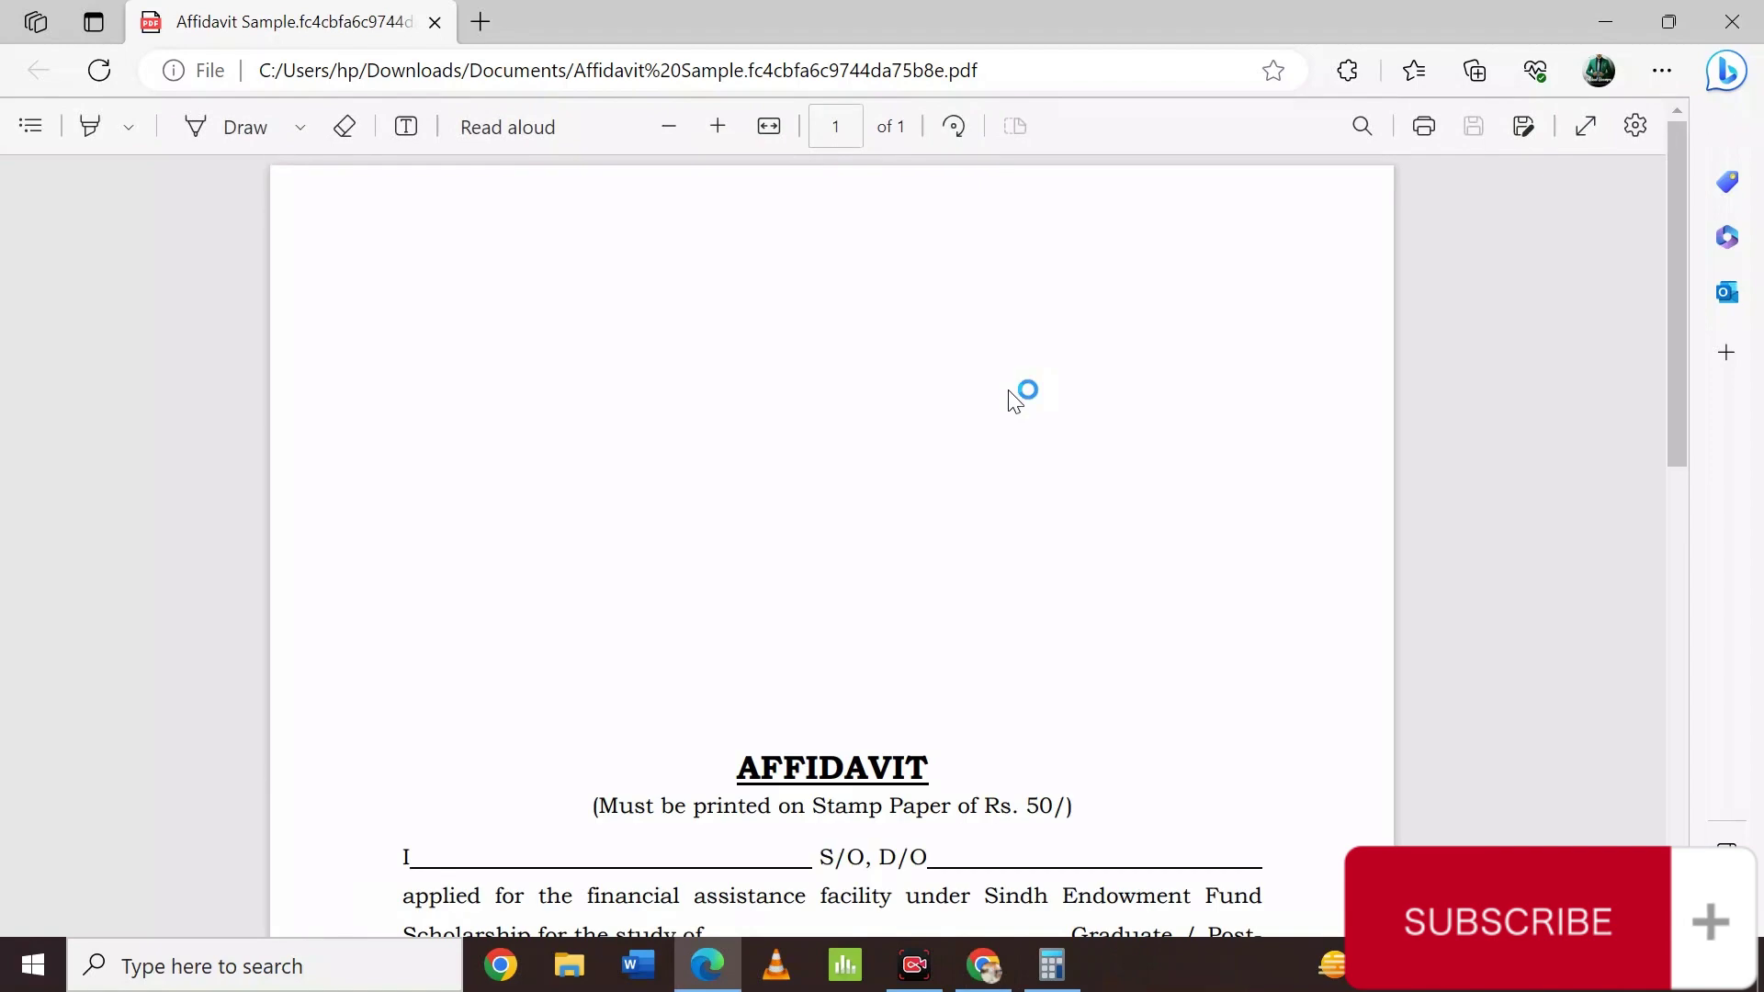
# Scroll the affidavit PDF down to its signature lines, then switch back to Chrome.
pyautogui.scroll(-8, 1010, 397)
pyautogui.scroll(9, 1010, 397)
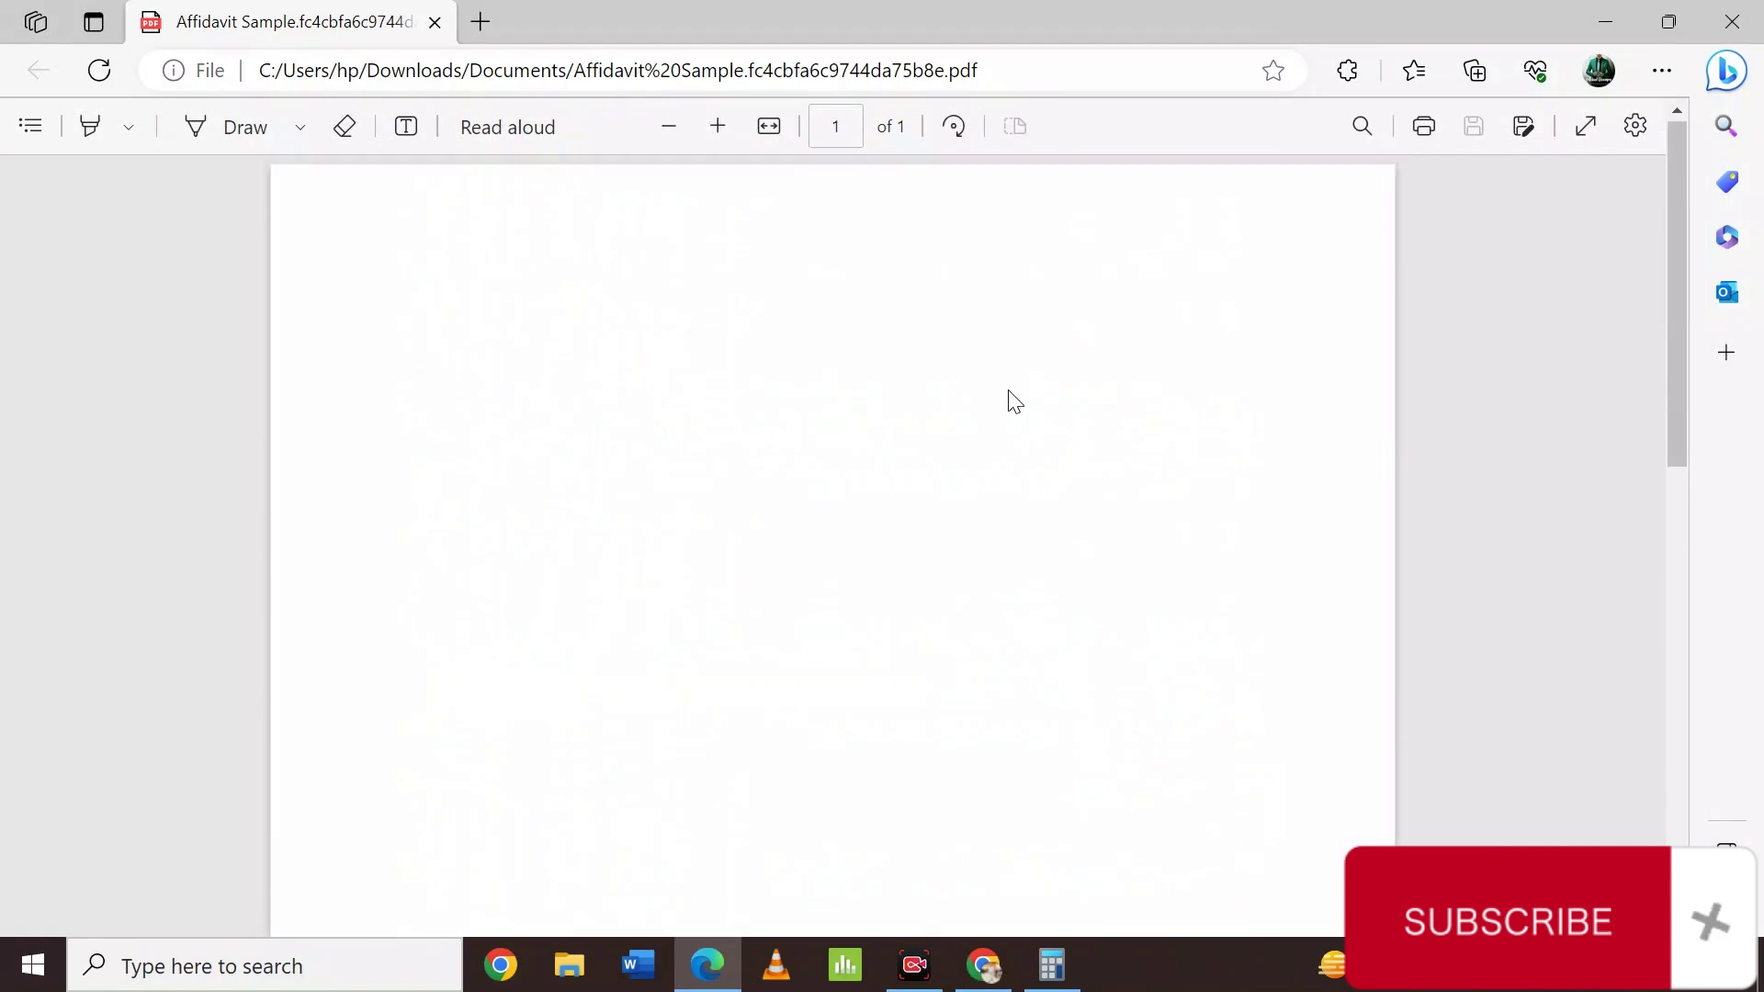
pyautogui.scroll(-7, 1010, 397)
pyautogui.scroll(-6, 1009, 397)
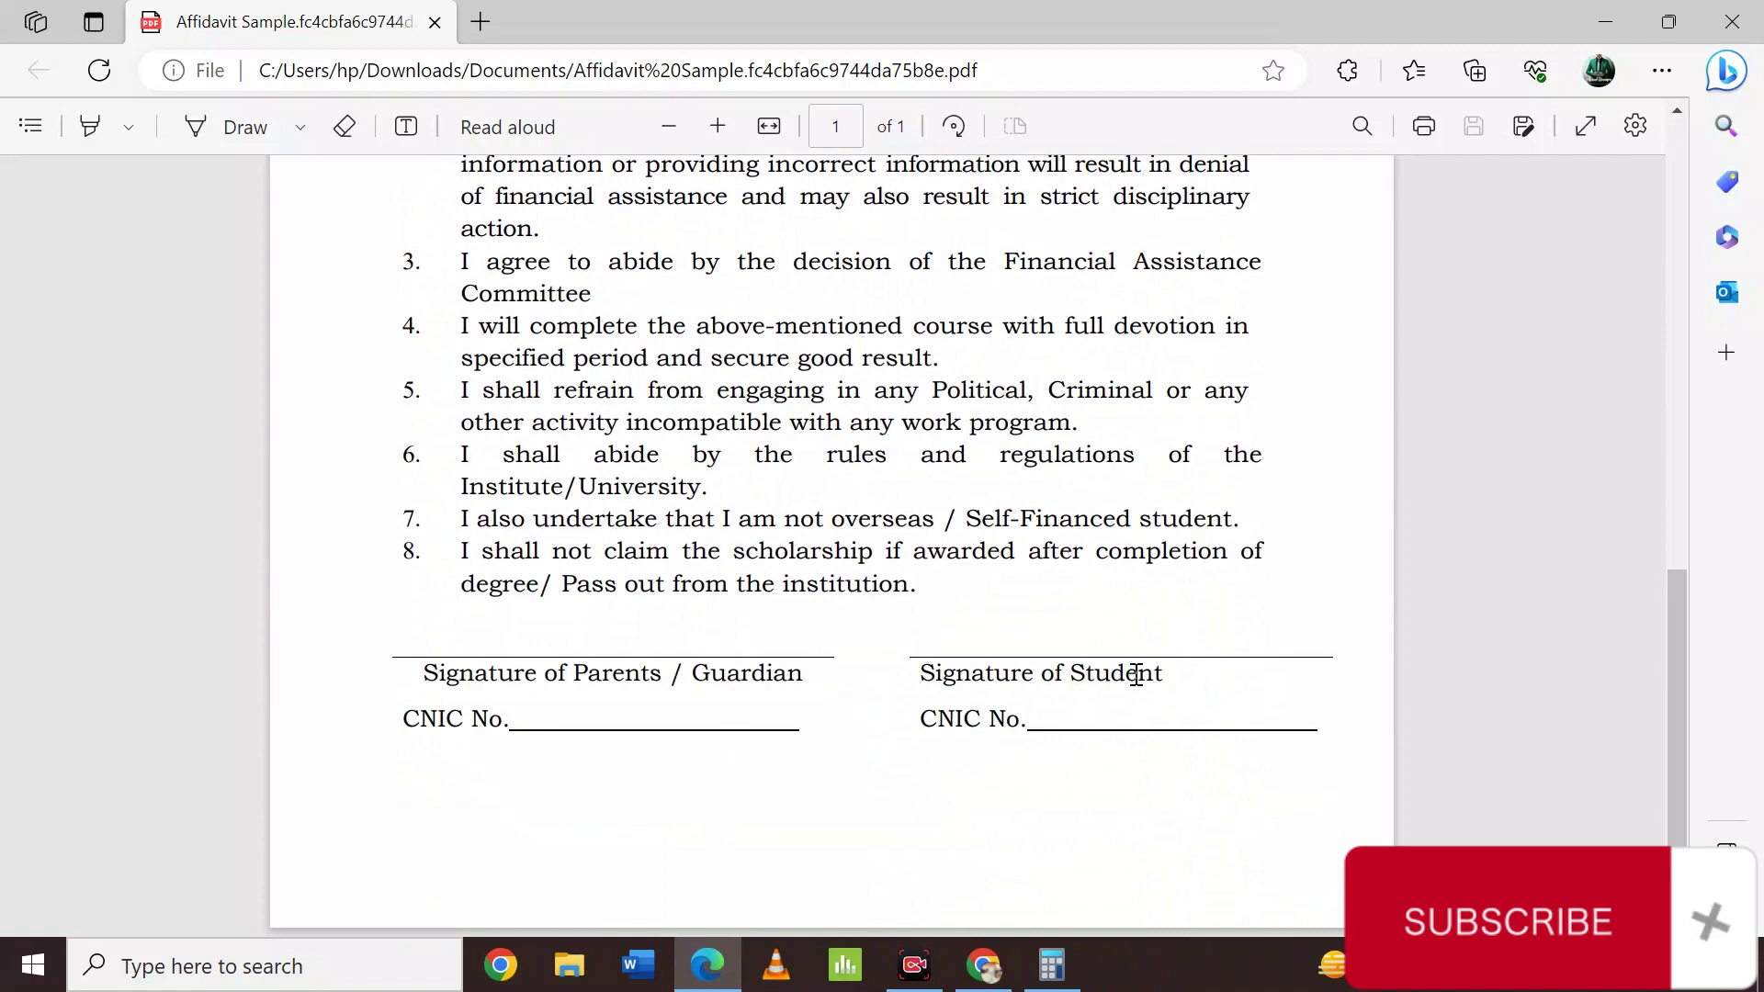
pyautogui.scroll(15, 1163, 709)
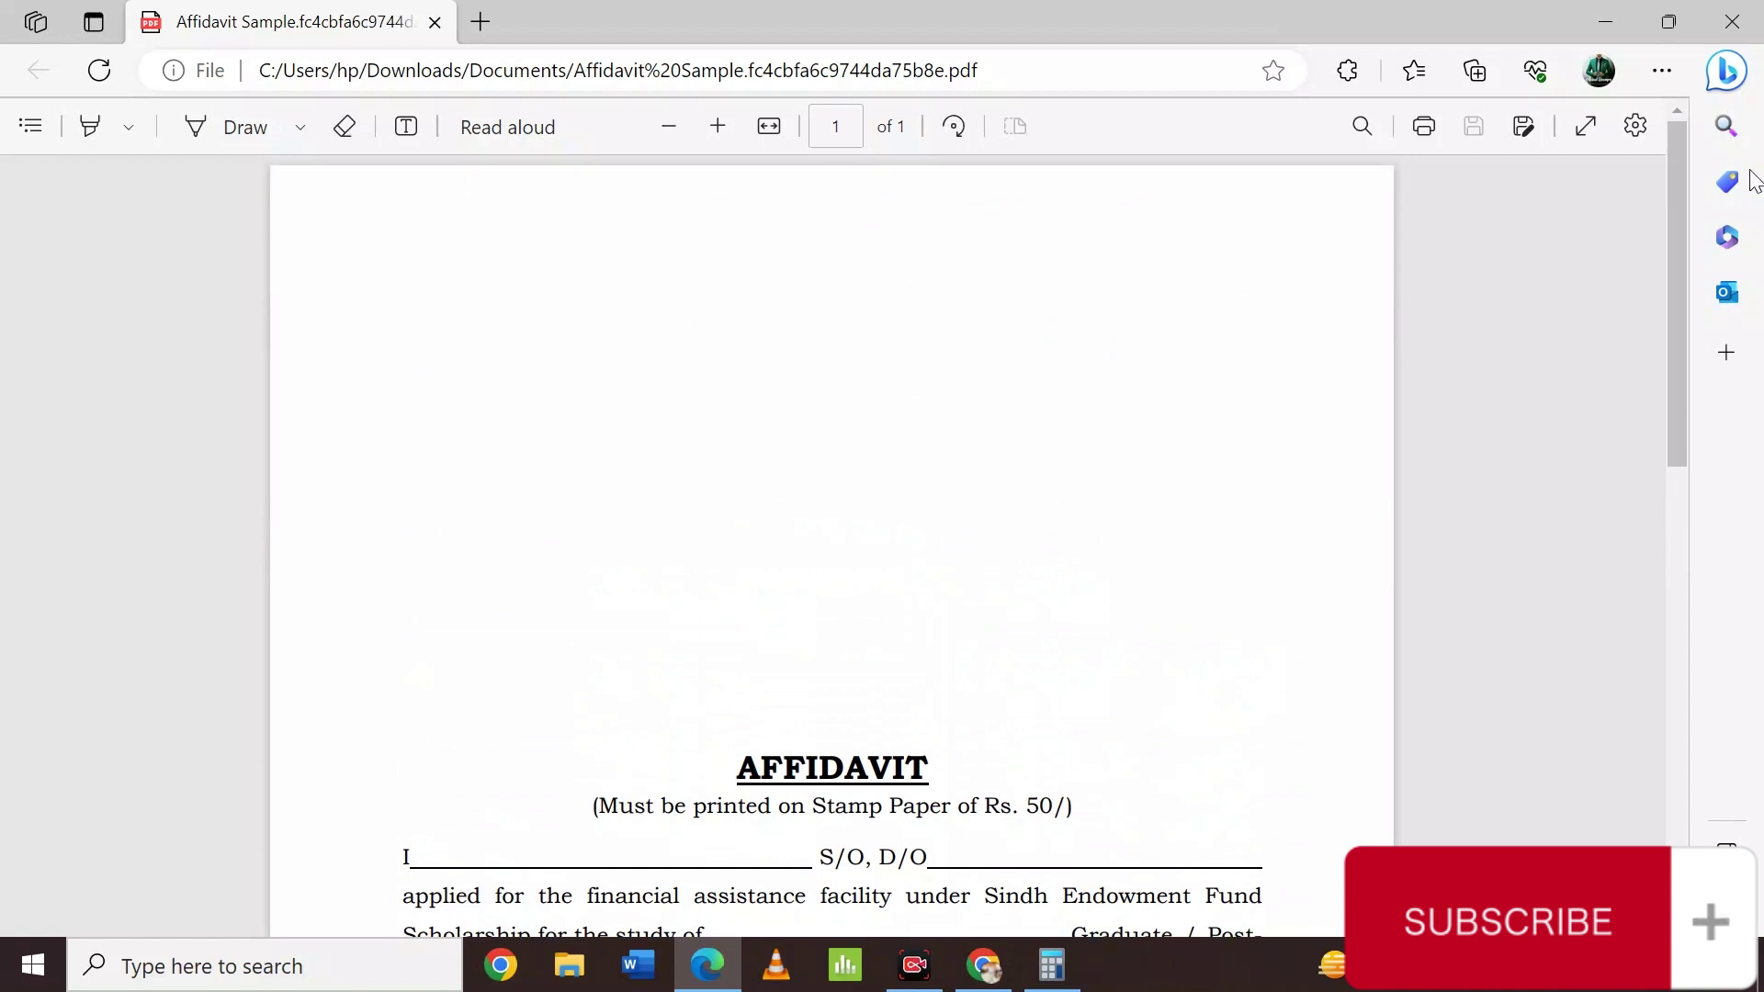
pyautogui.click(986, 979)
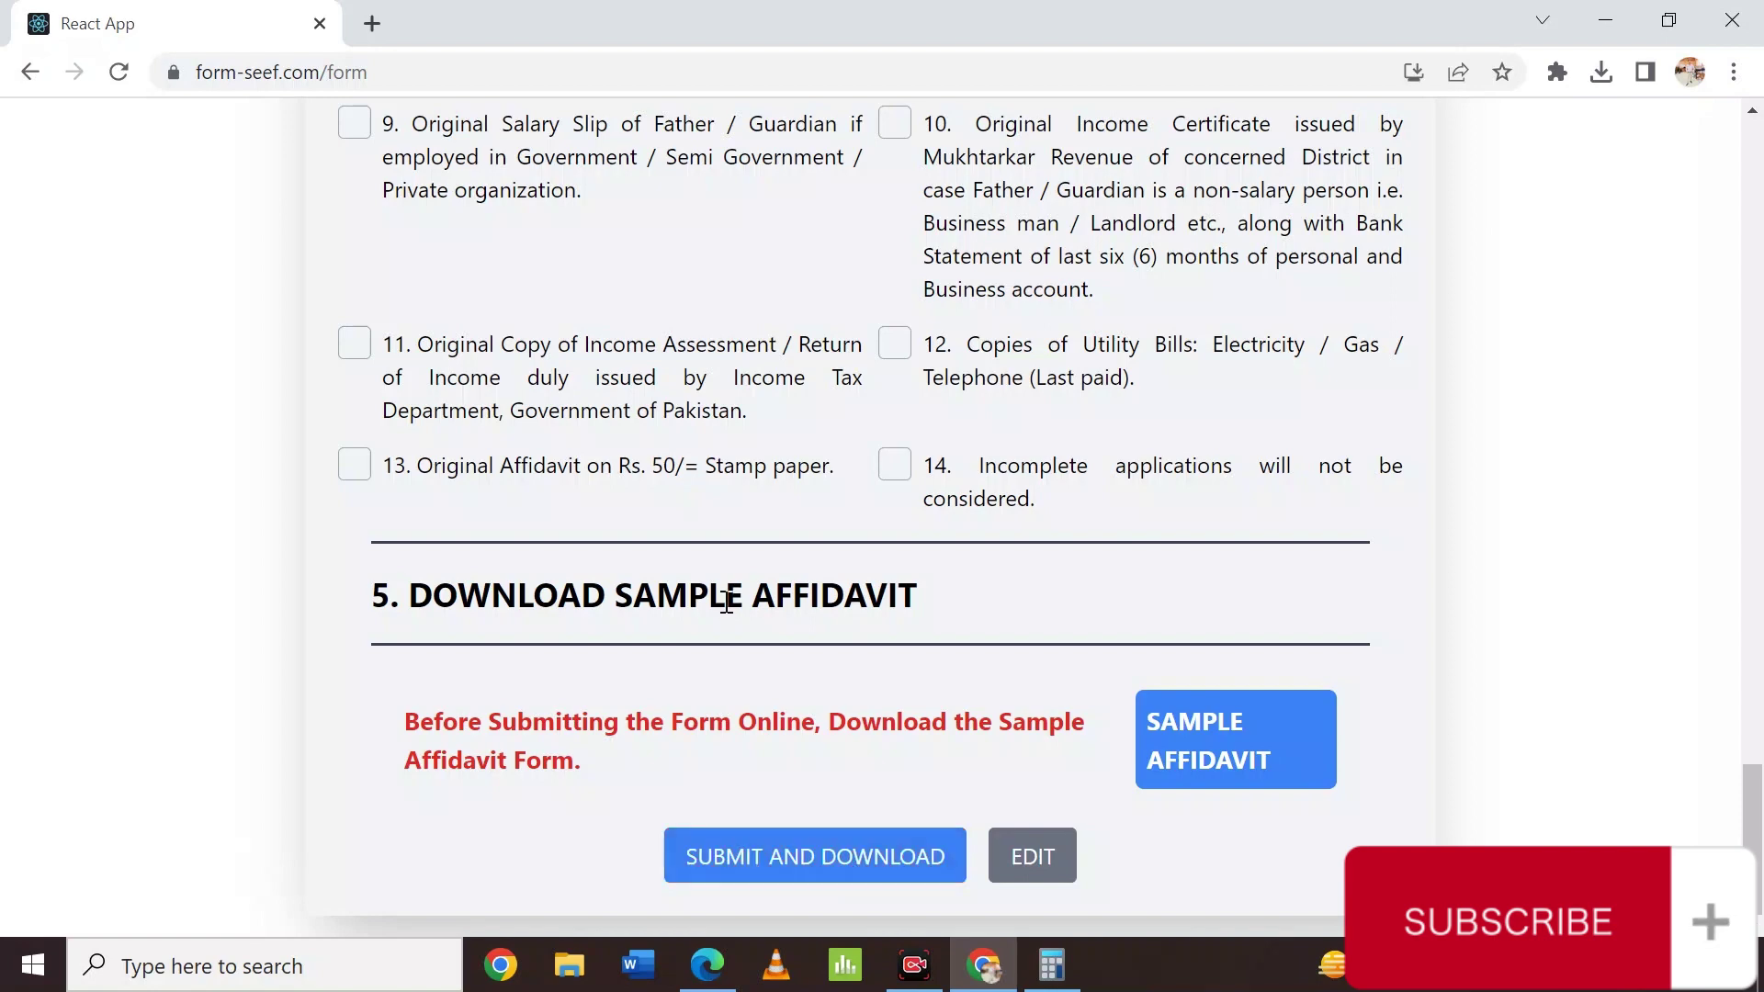
# Open the downloaded SEEF advert .png from Chrome's recent downloads list.
pyautogui.scroll(5, 726, 608)
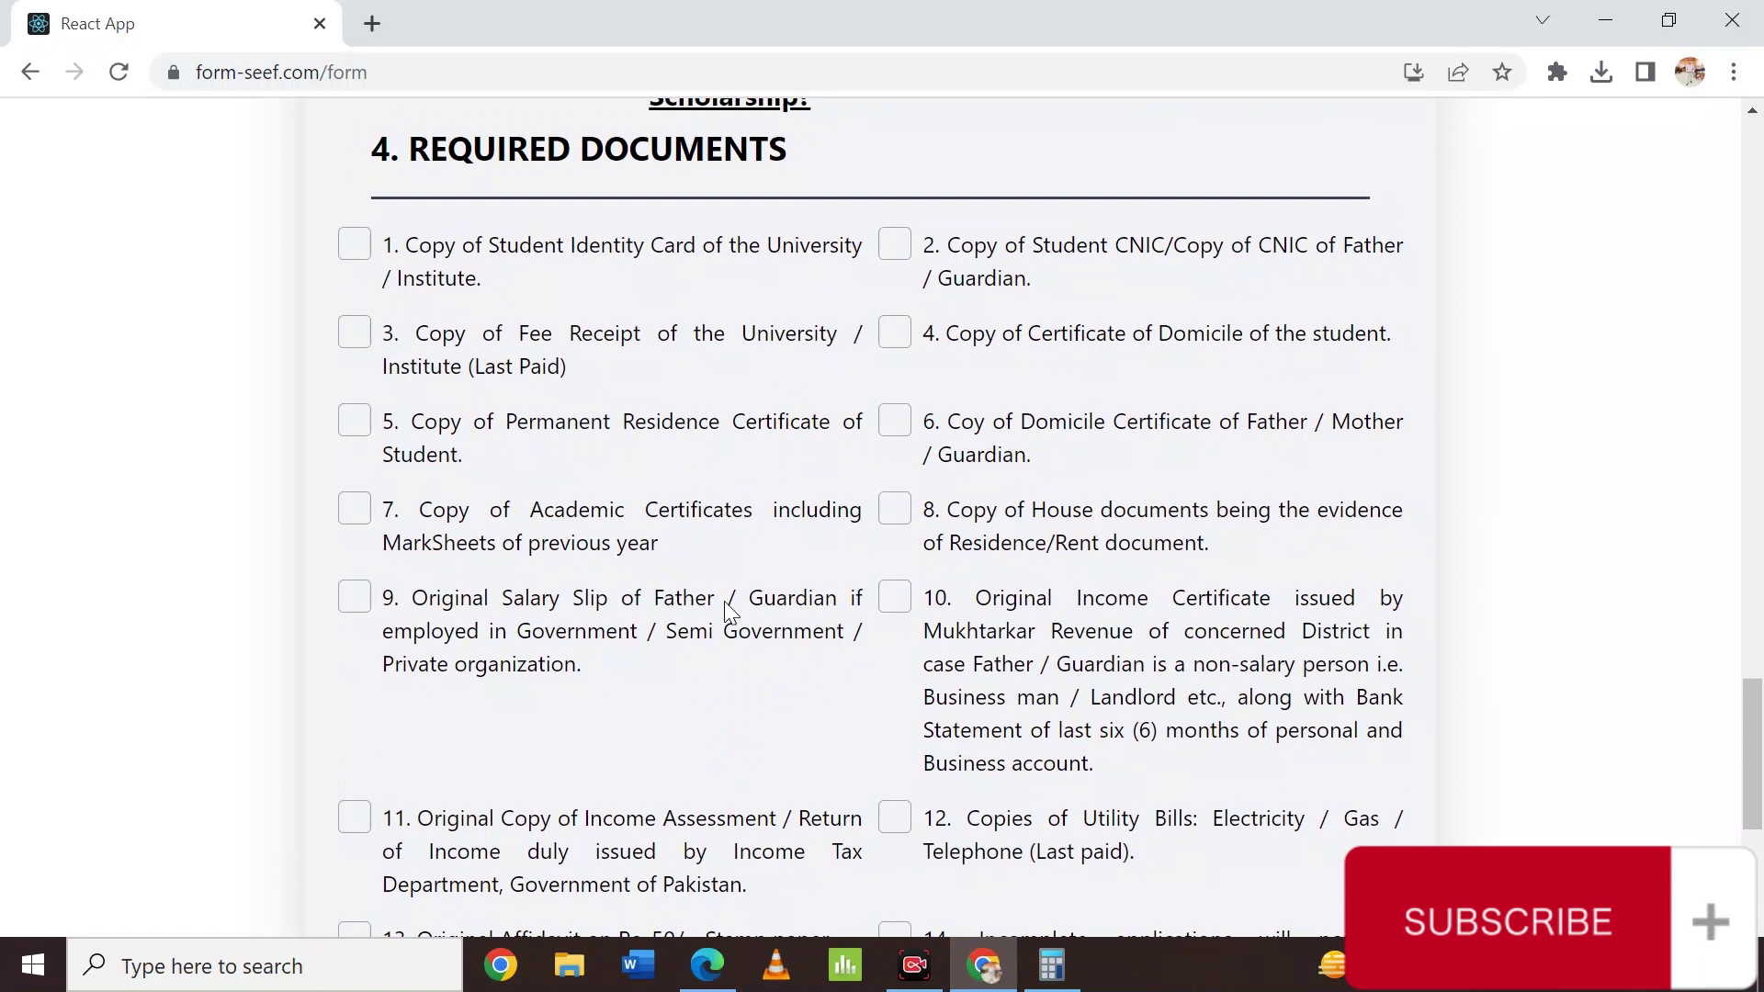
pyautogui.click(1602, 74)
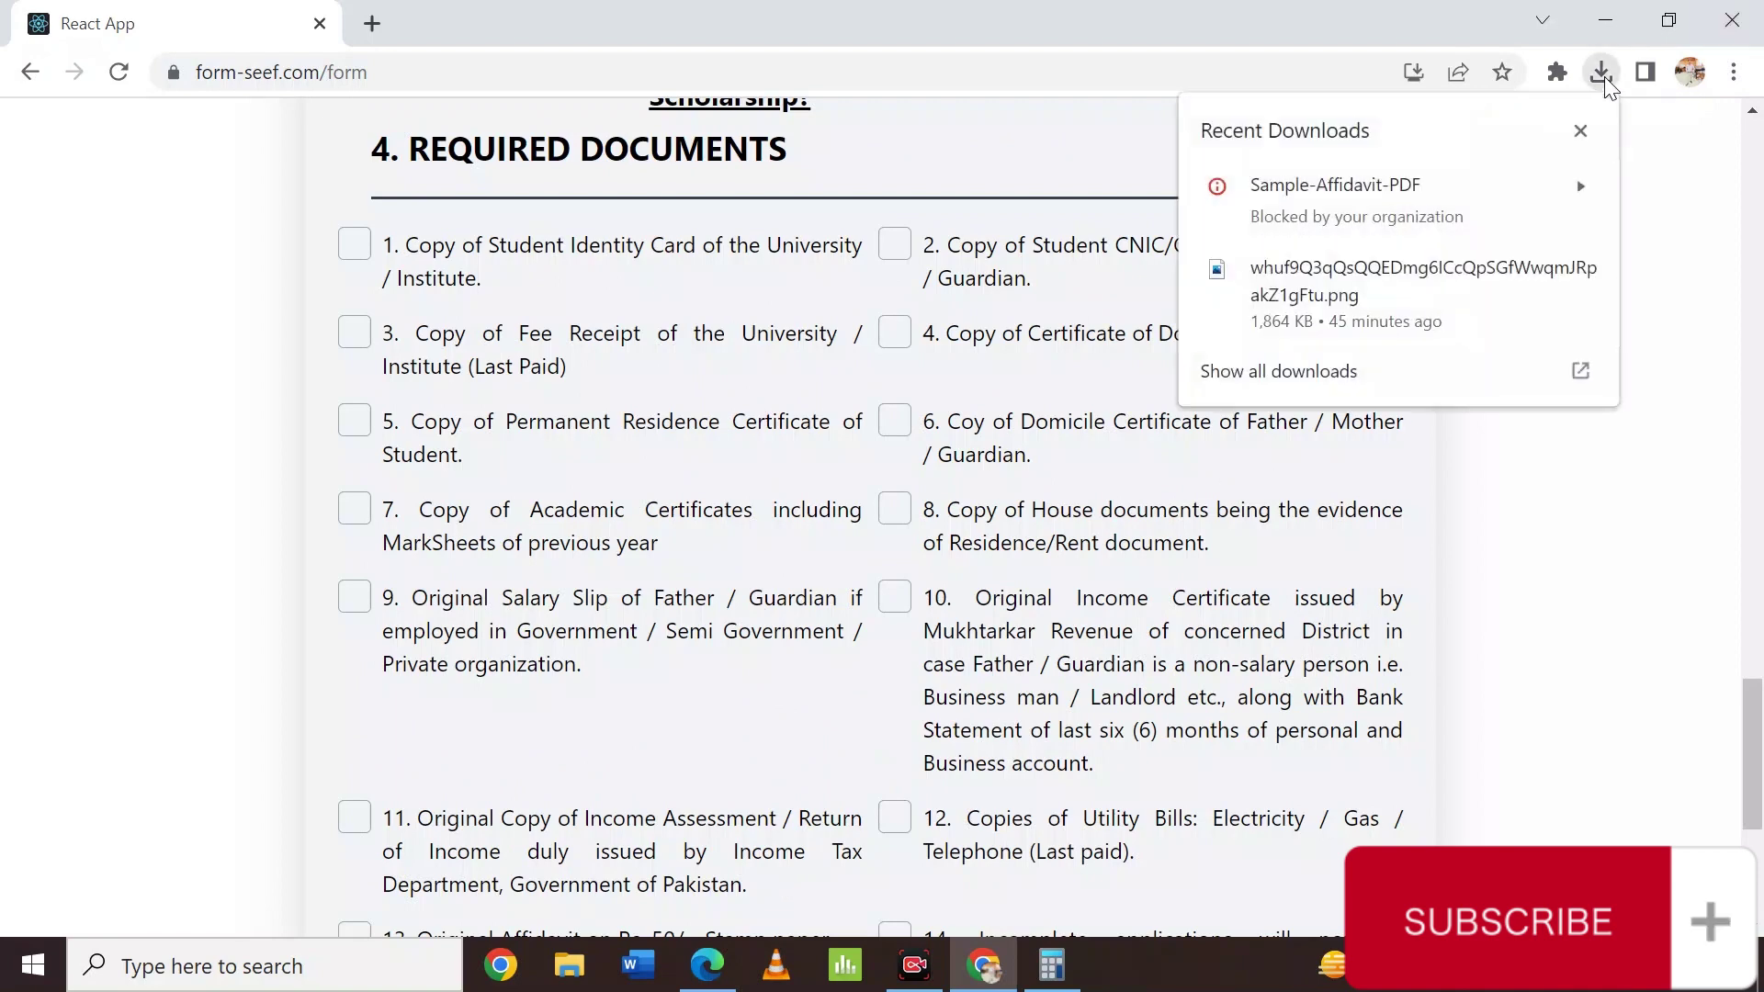
pyautogui.click(1279, 303)
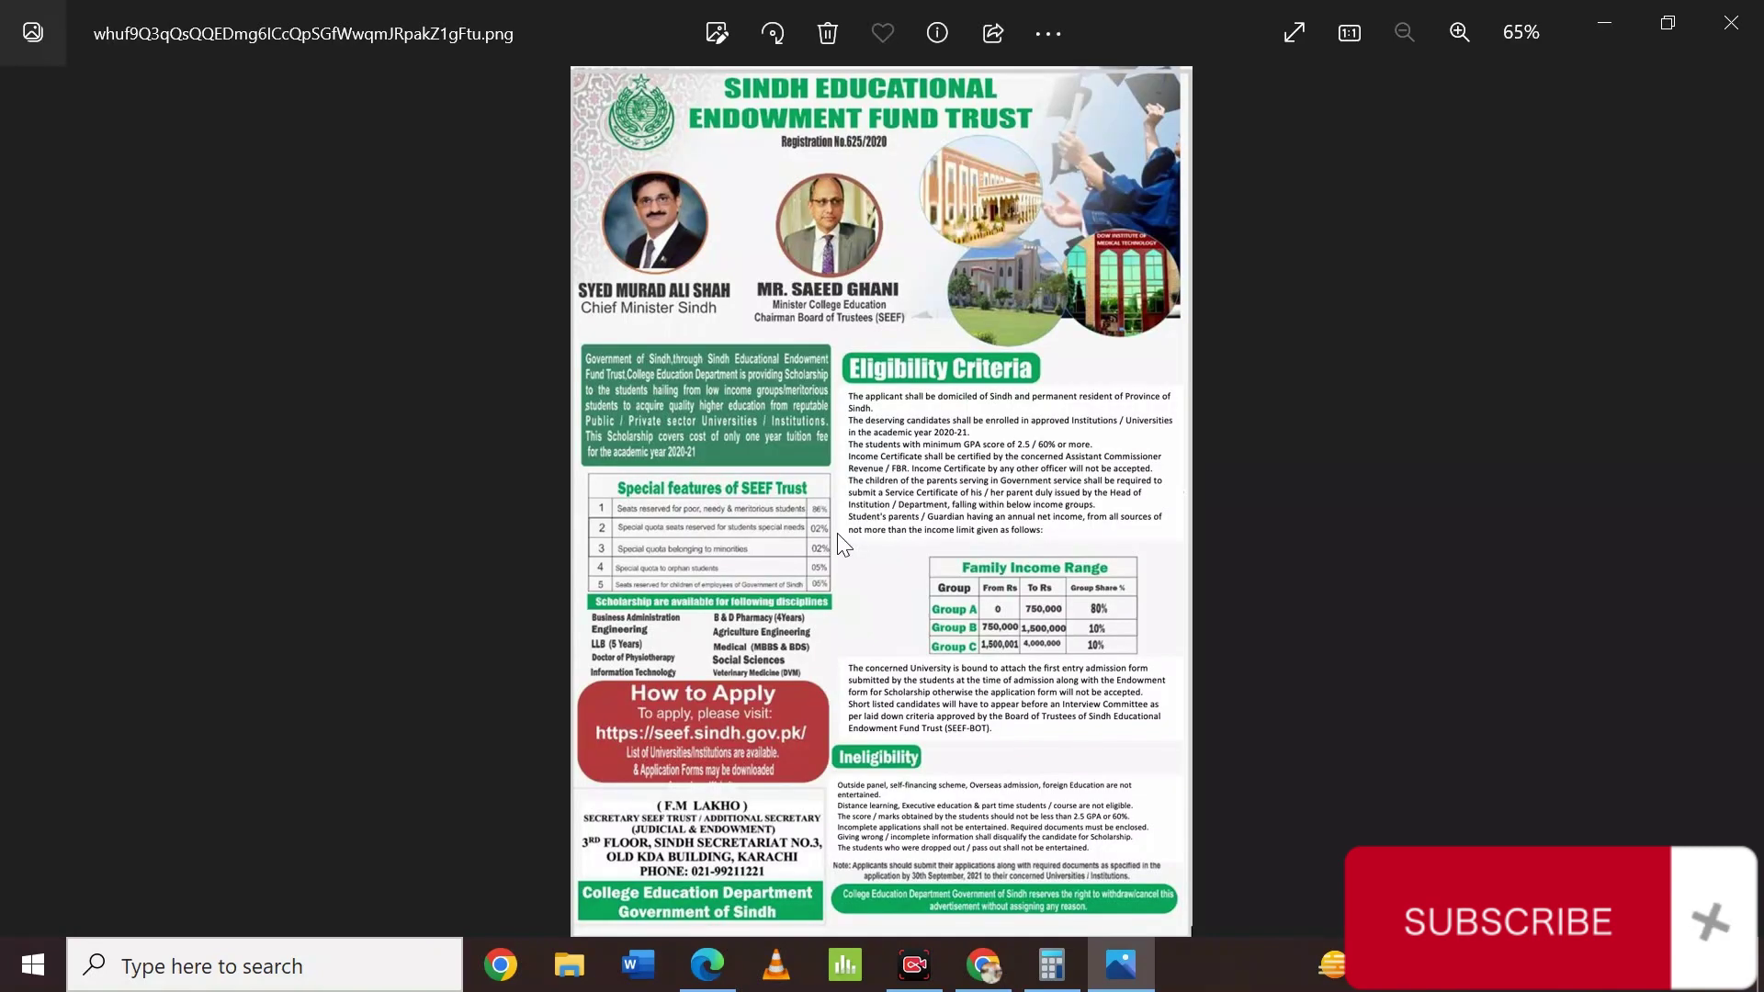
# Zoom the SEEF advert to 130% and view its How to Apply and Ineligibility sections.
pyautogui.scroll(5, 839, 544)
pyautogui.moveTo(744, 766); pyautogui.dragTo(726, 198)
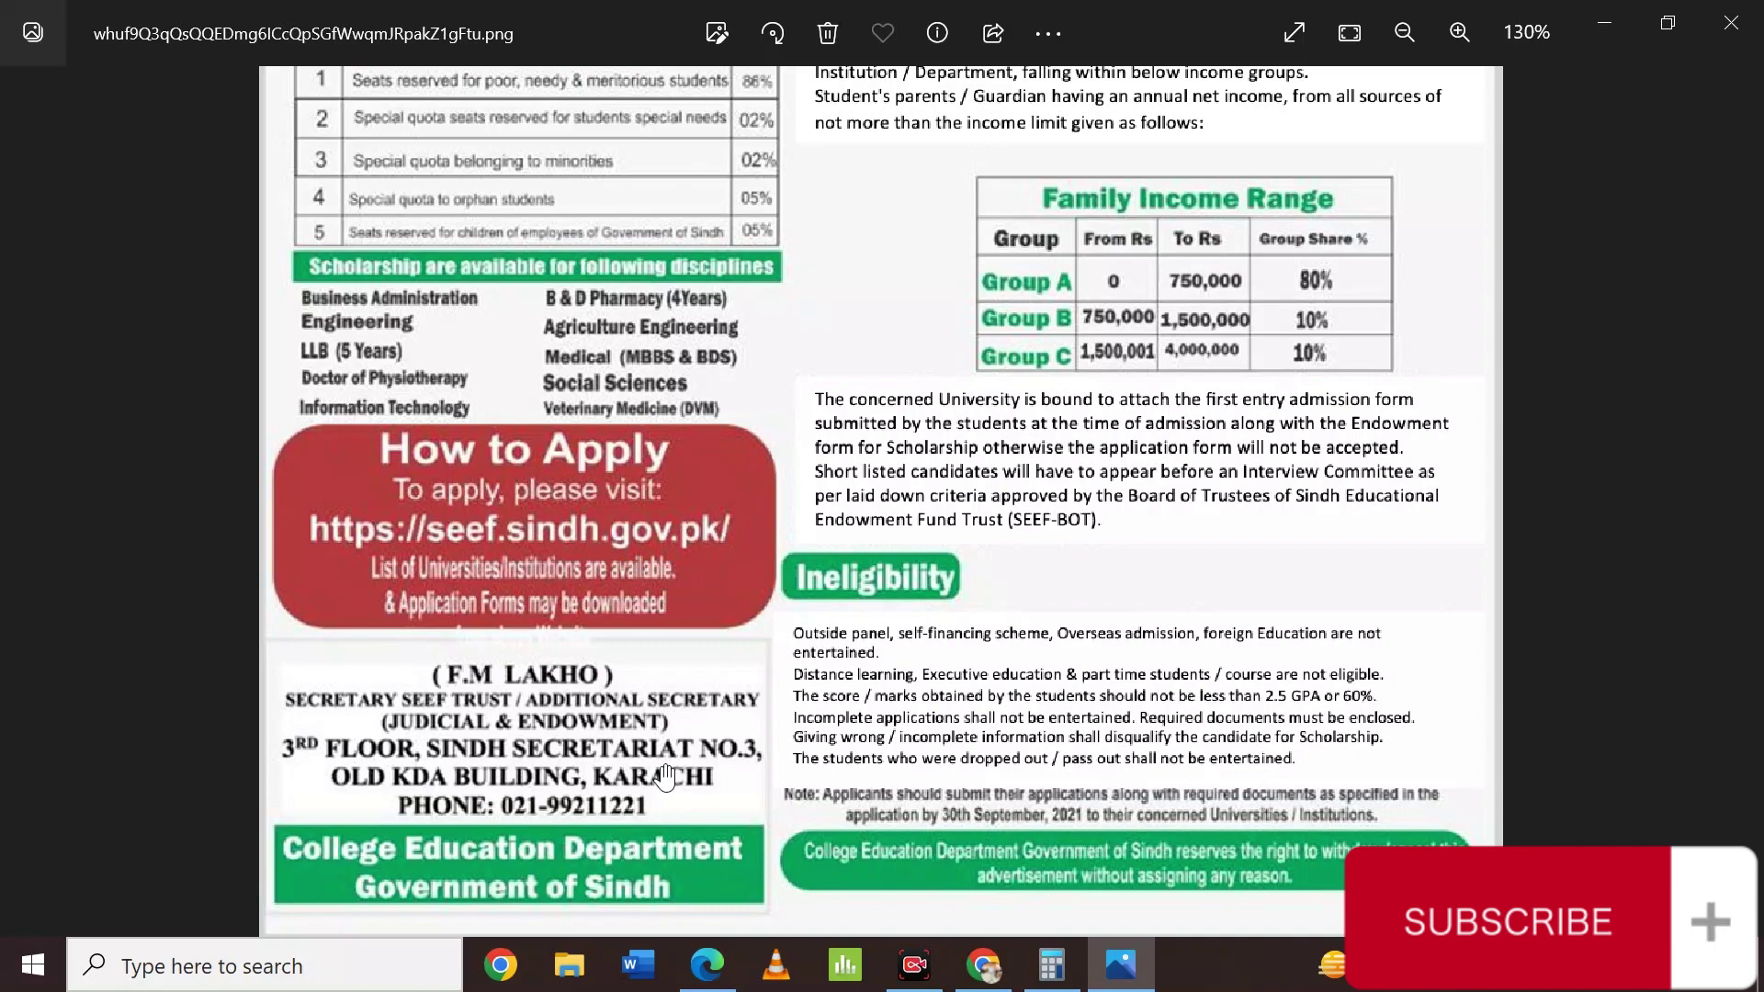
pyautogui.click(984, 965)
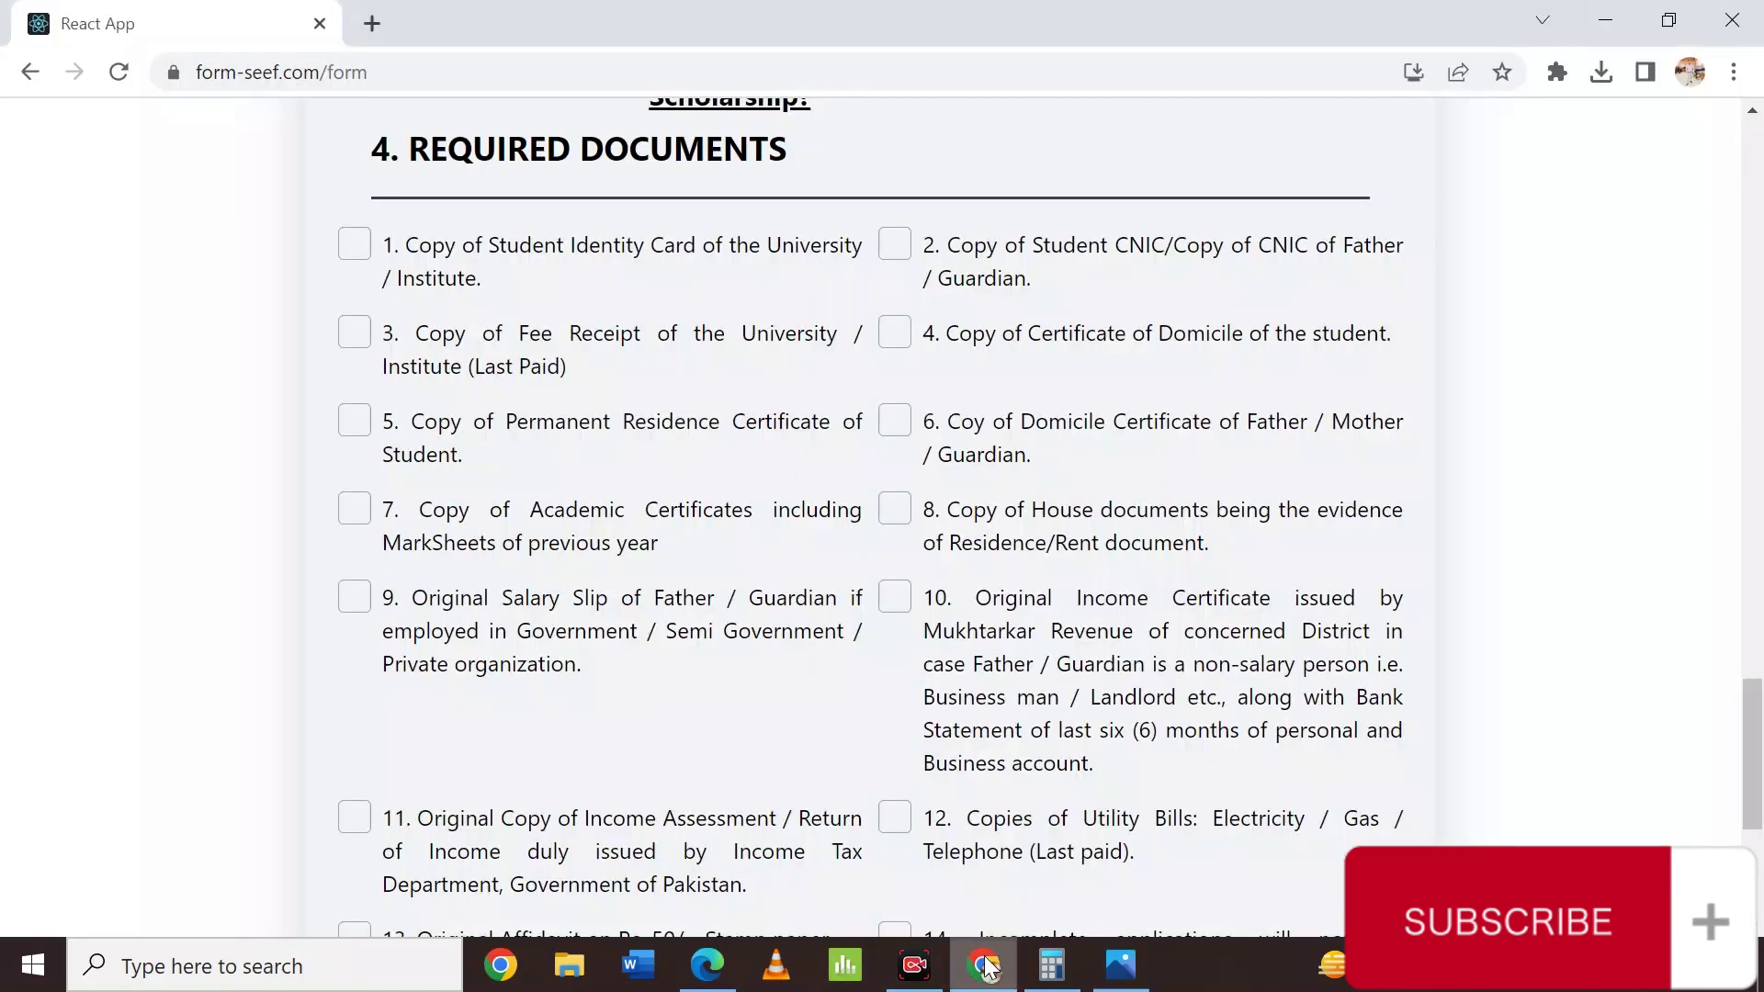
pyautogui.scroll(-5, 885, 609)
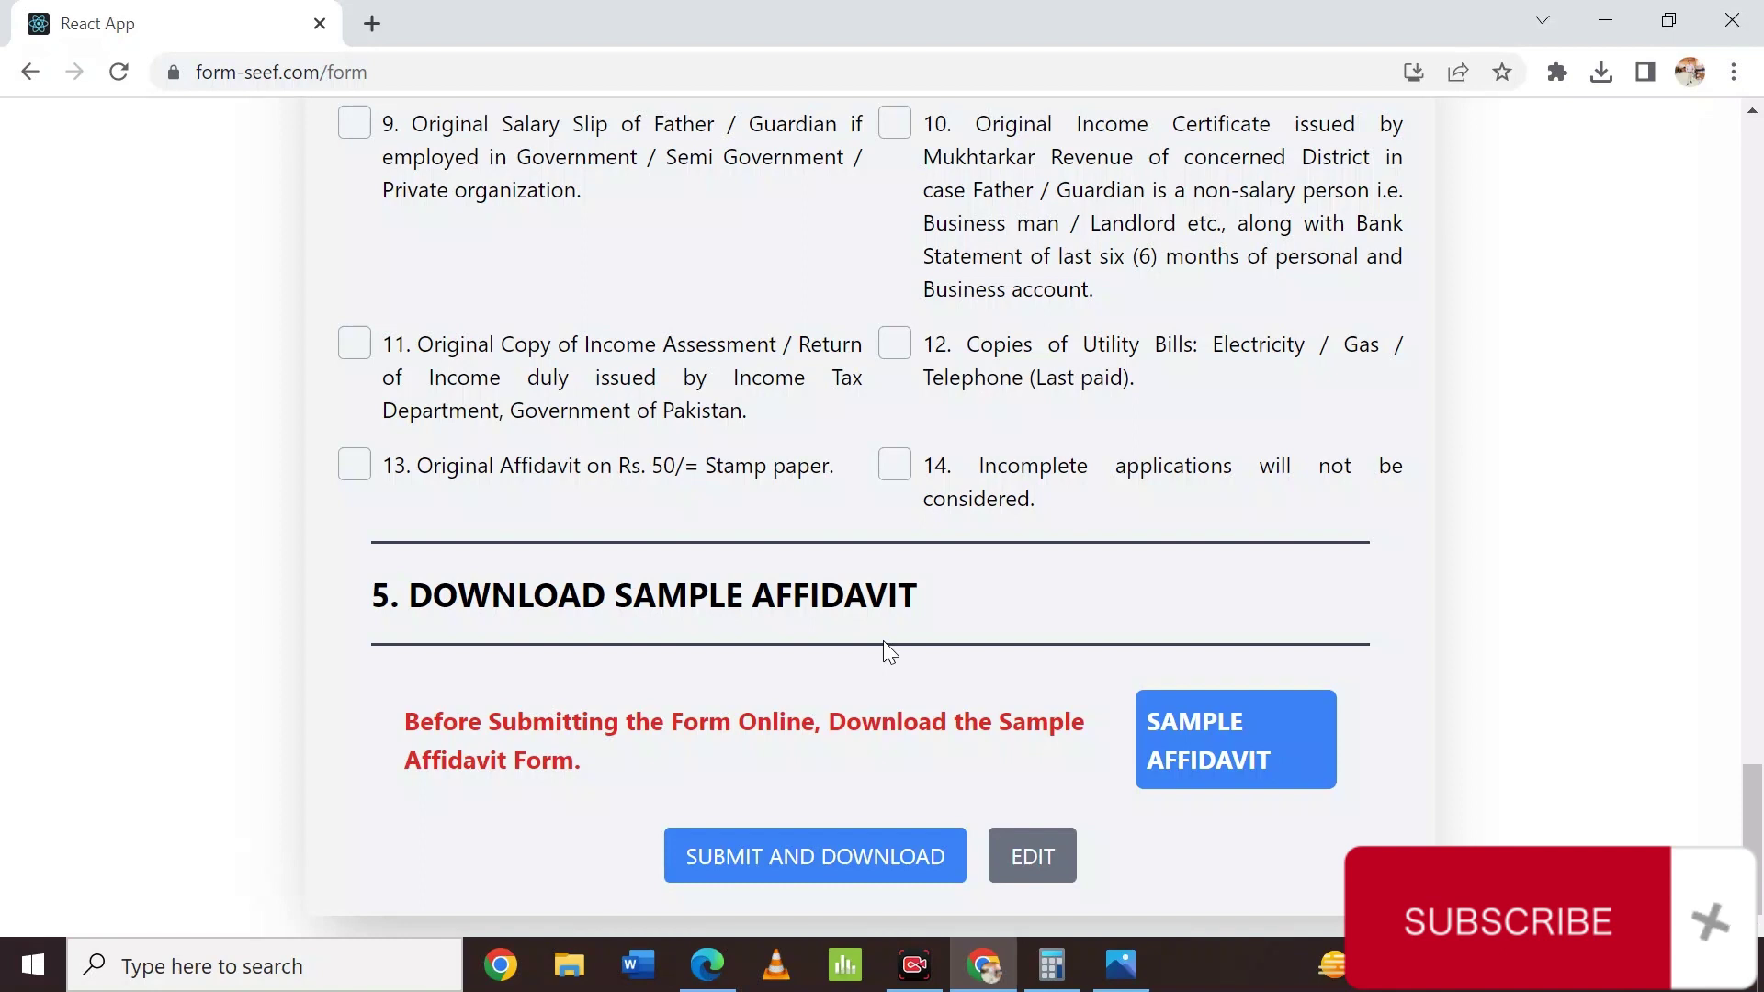
pyautogui.scroll(1, 884, 641)
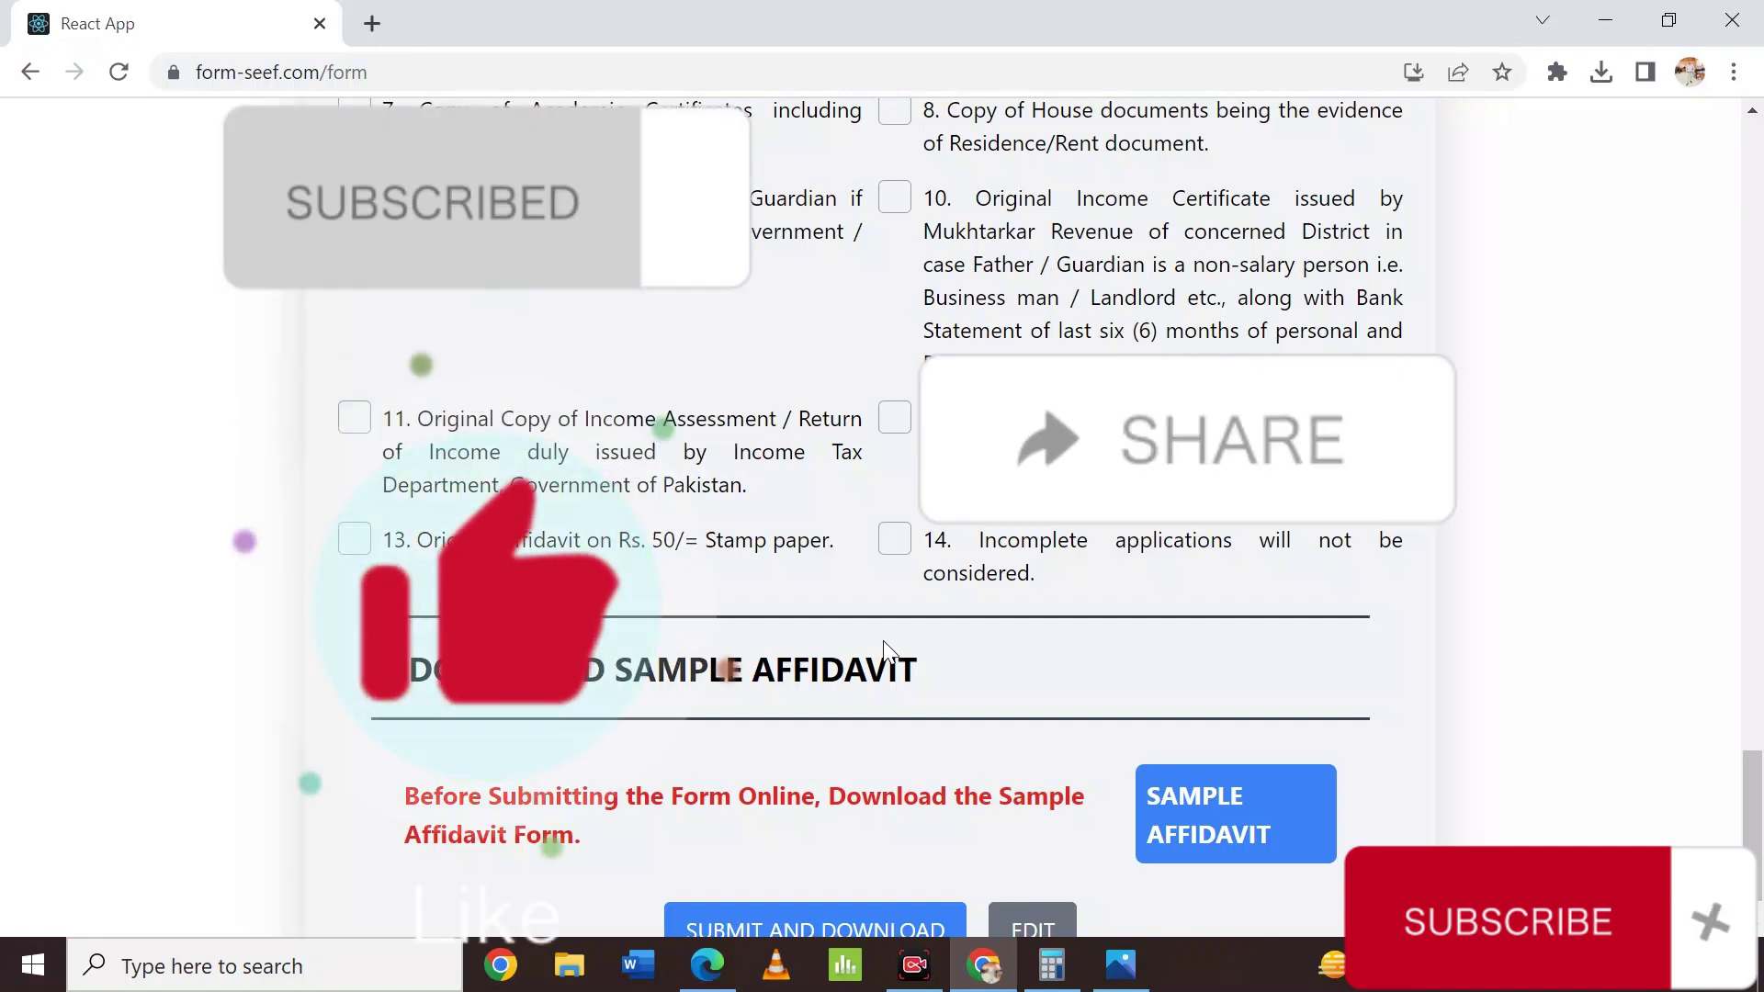
pyautogui.scroll(15, 884, 648)
pyautogui.scroll(15, 897, 732)
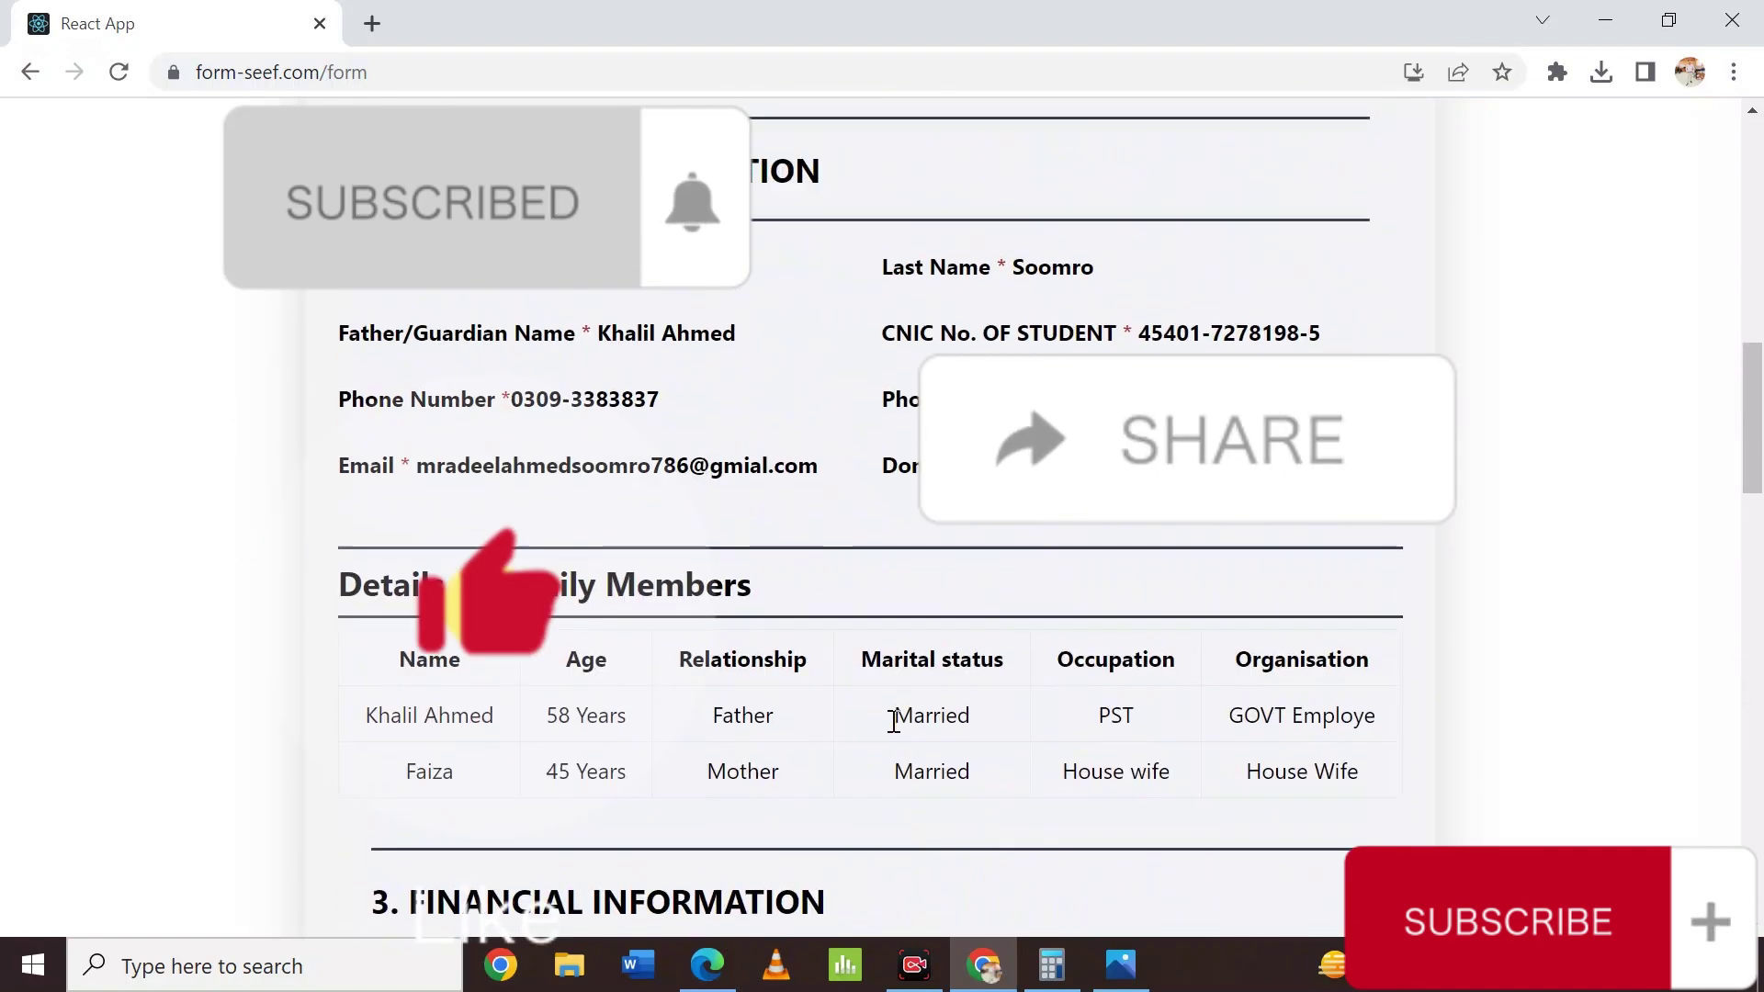
pyautogui.scroll(3, 891, 721)
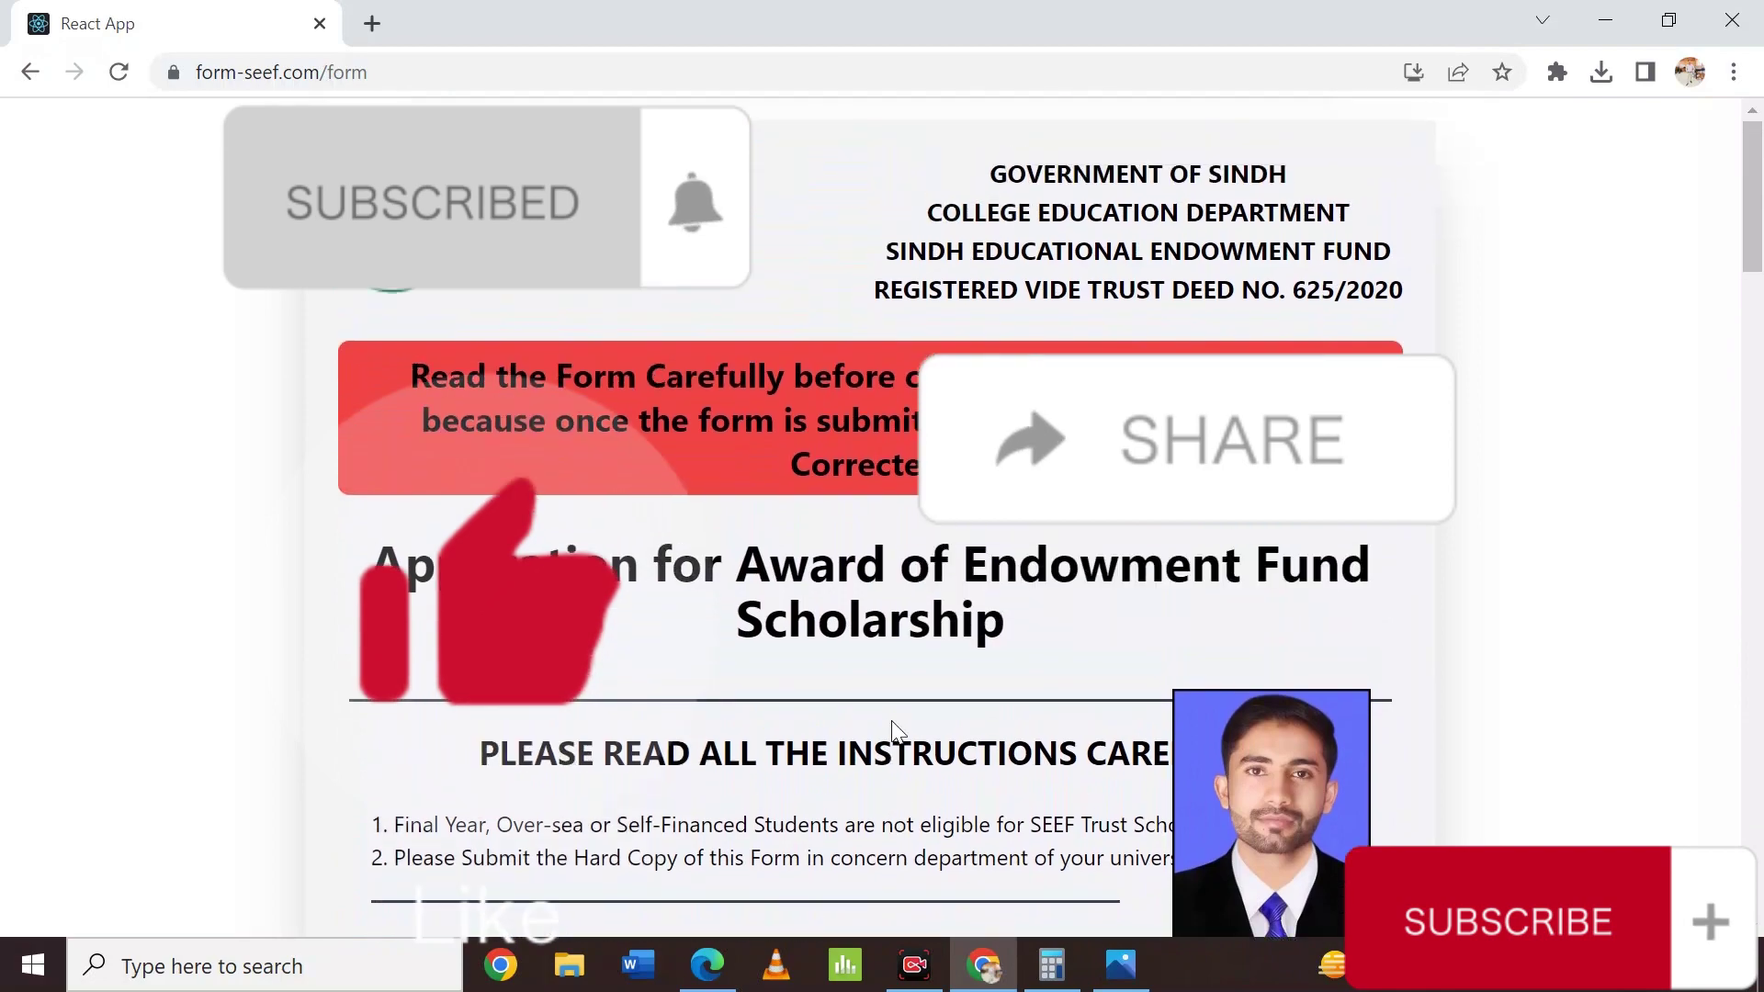
pyautogui.scroll(-2, 892, 721)
pyautogui.scroll(-3, 892, 720)
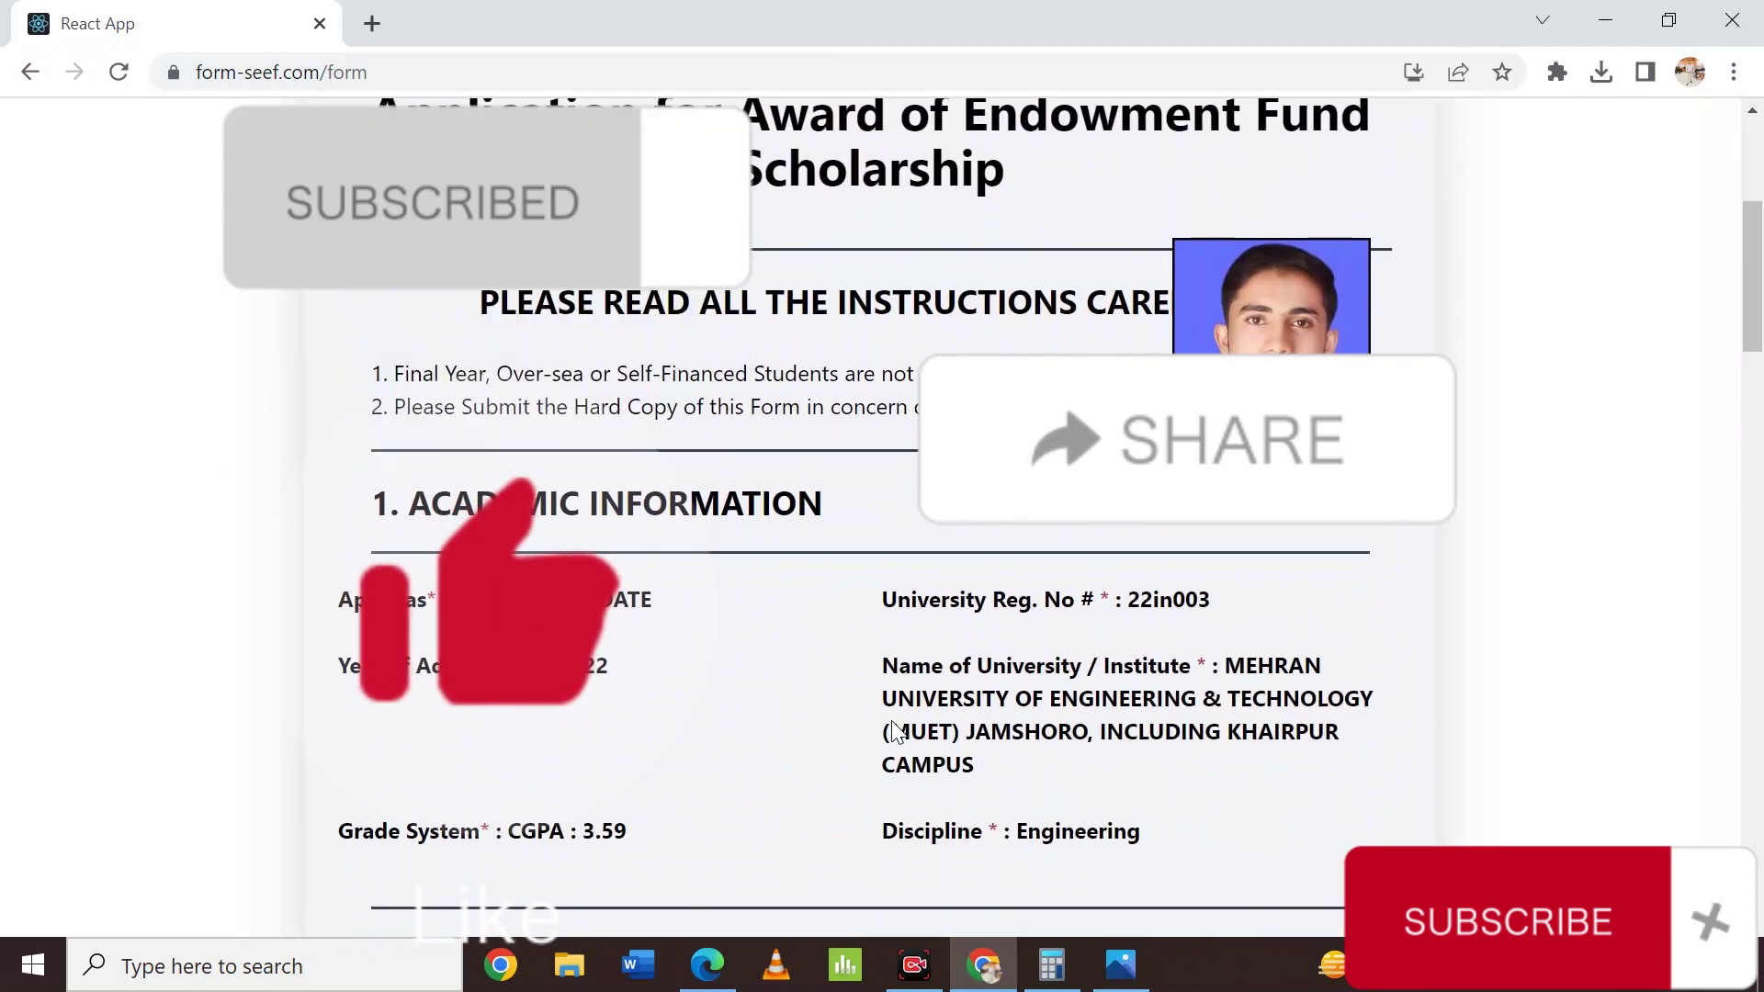
pyautogui.scroll(6, 892, 721)
pyautogui.scroll(-7, 892, 722)
pyautogui.scroll(5, 892, 723)
pyautogui.scroll(-6, 892, 722)
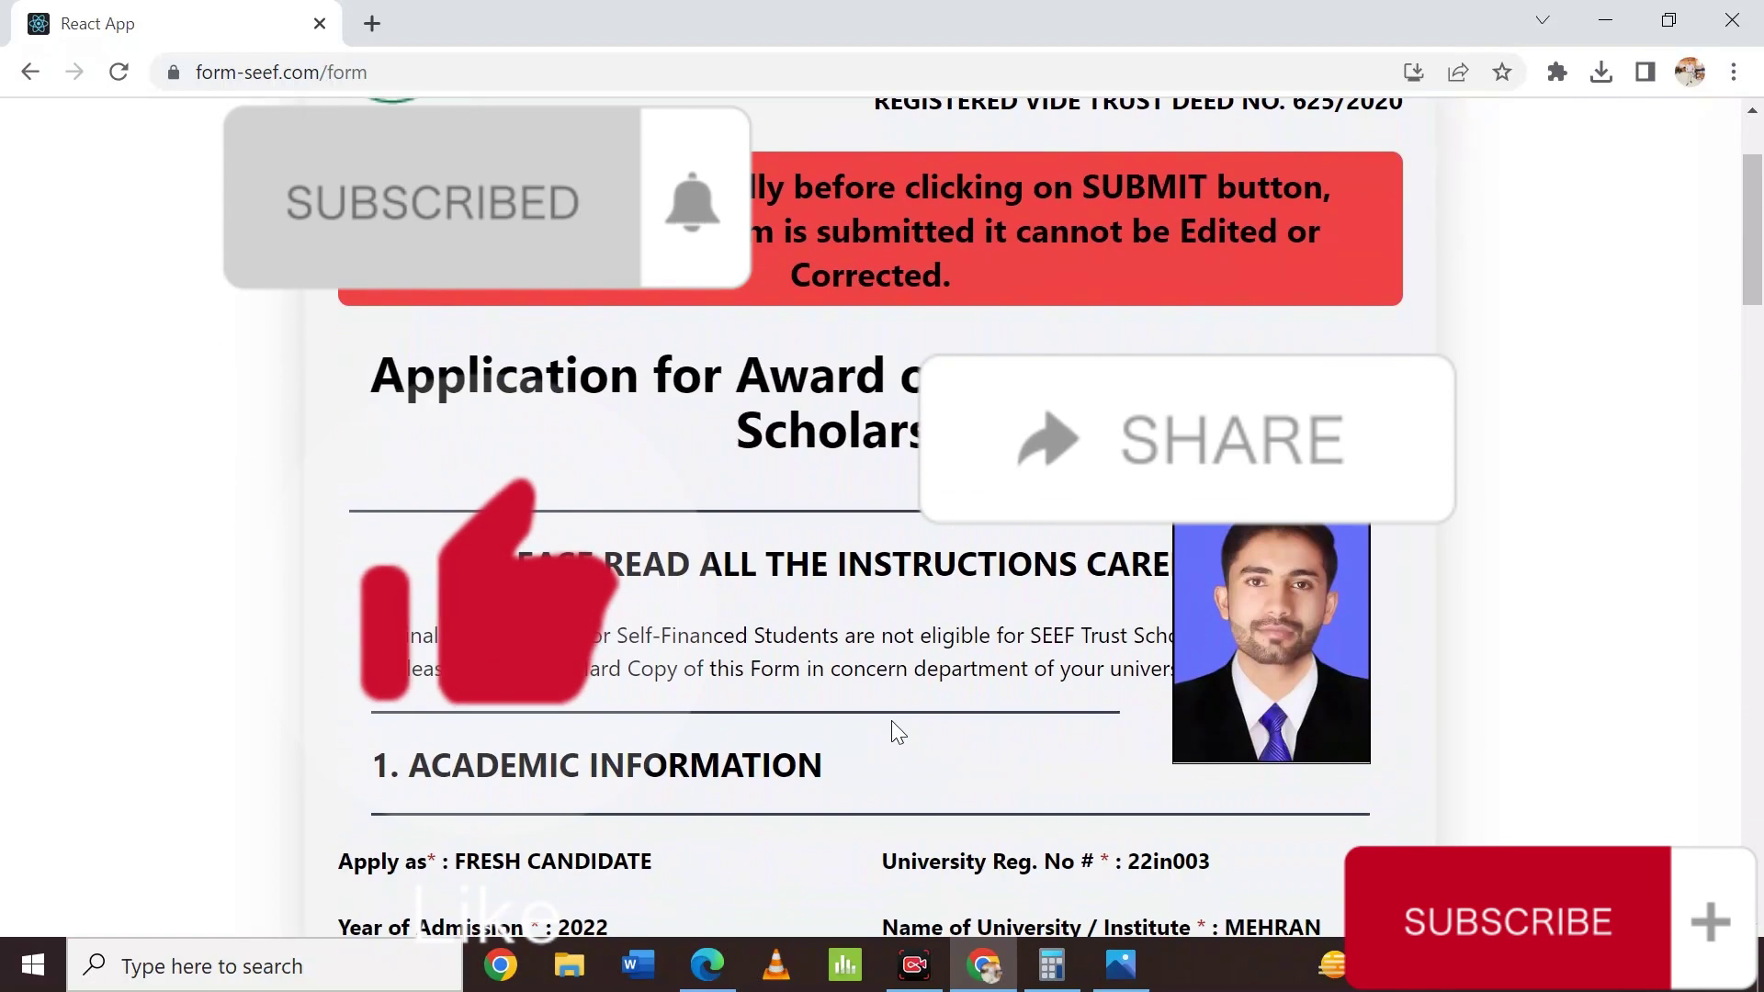
pyautogui.scroll(-8, 891, 721)
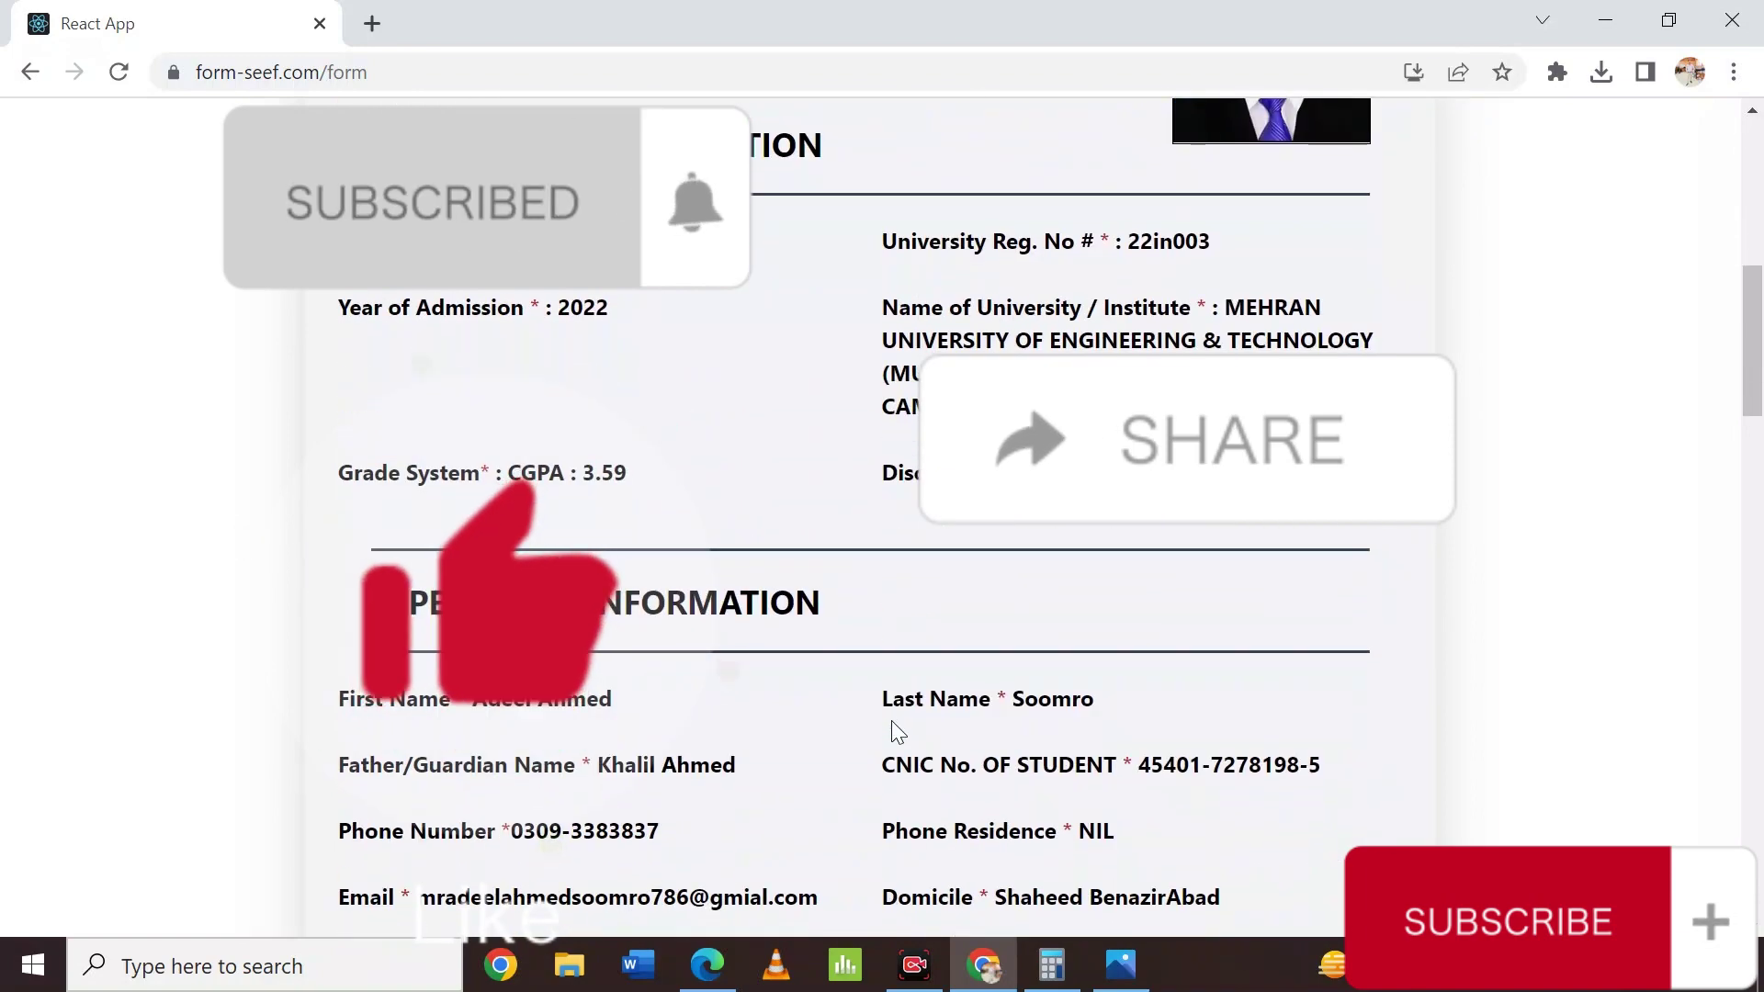
pyautogui.scroll(-12, 892, 723)
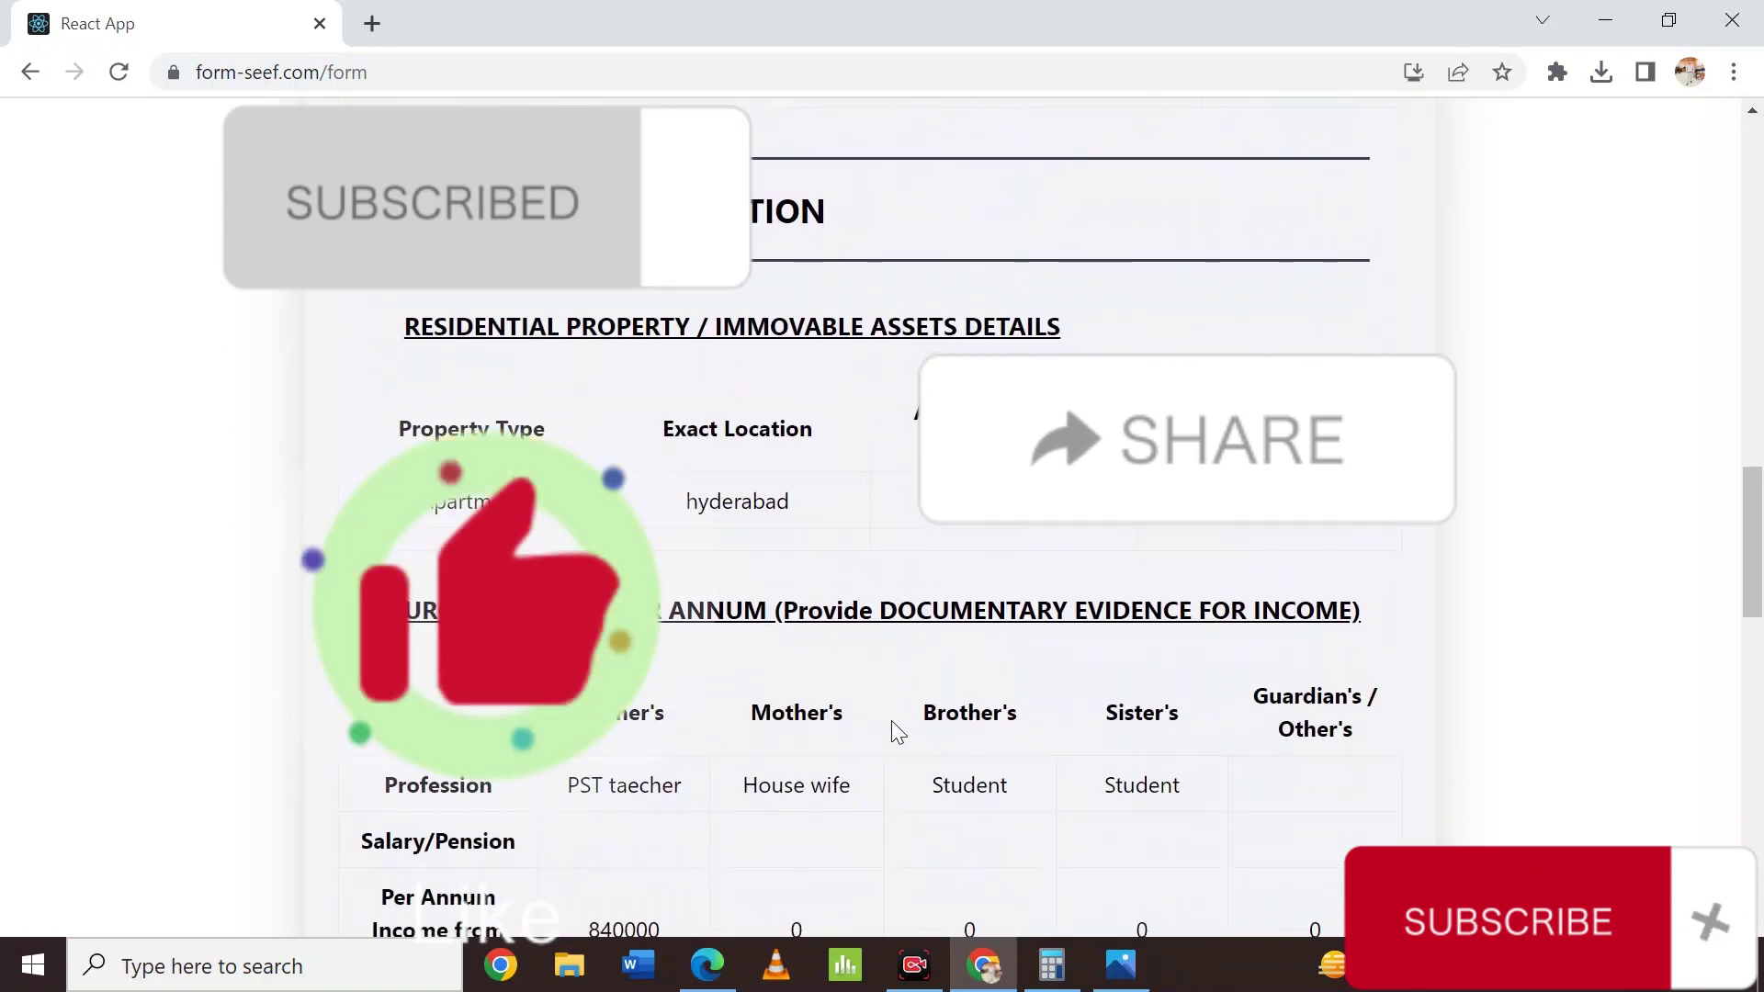
pyautogui.scroll(-10, 891, 732)
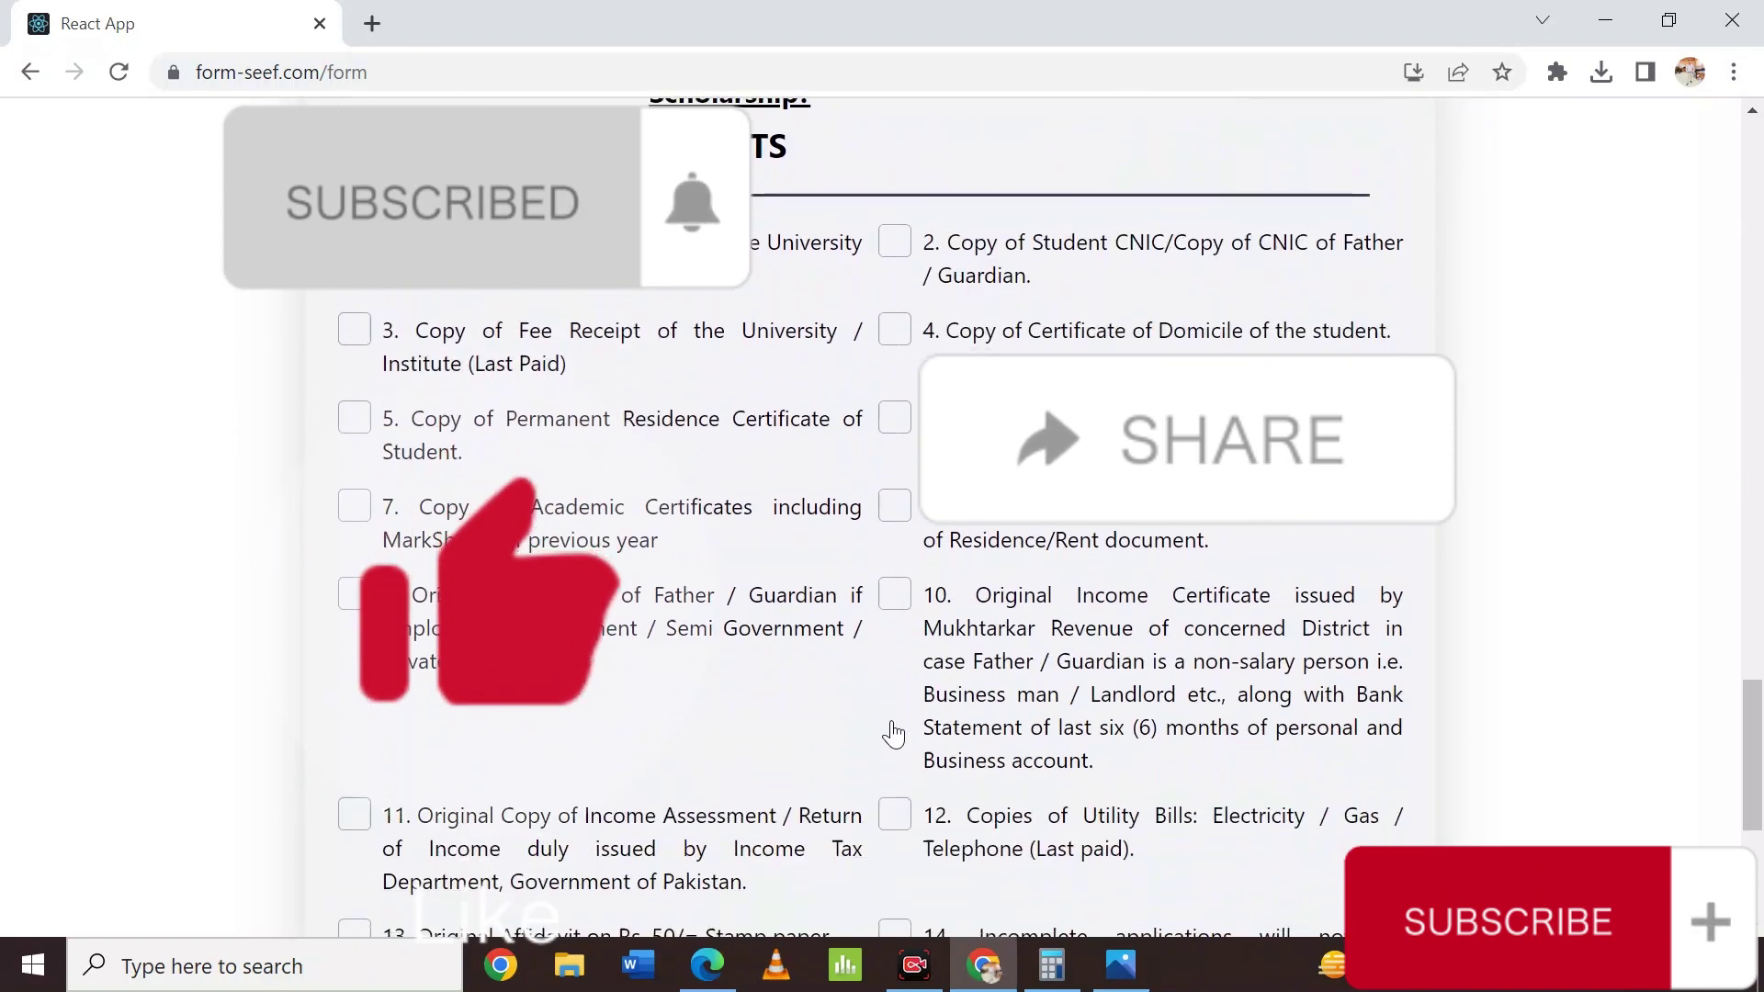